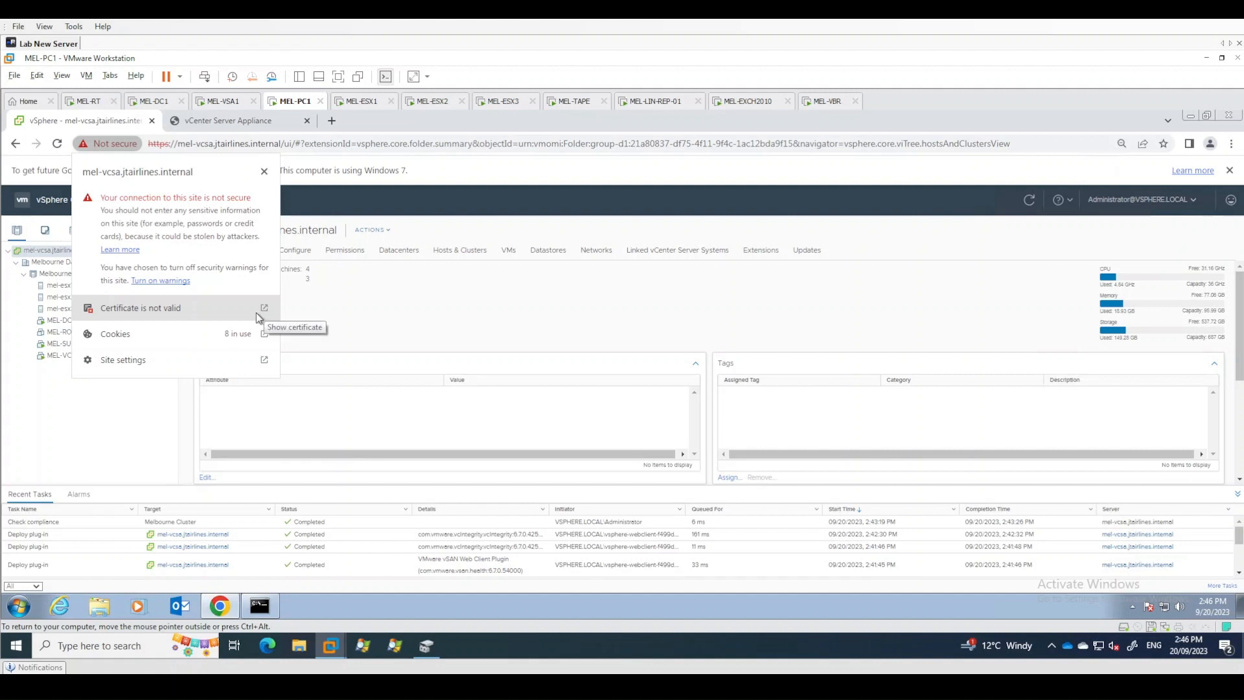
- Inspect the vCenter site certificate's General and Details information, then close the certificate viewer
{"action": "left_click", "coordinate": [265, 311]}
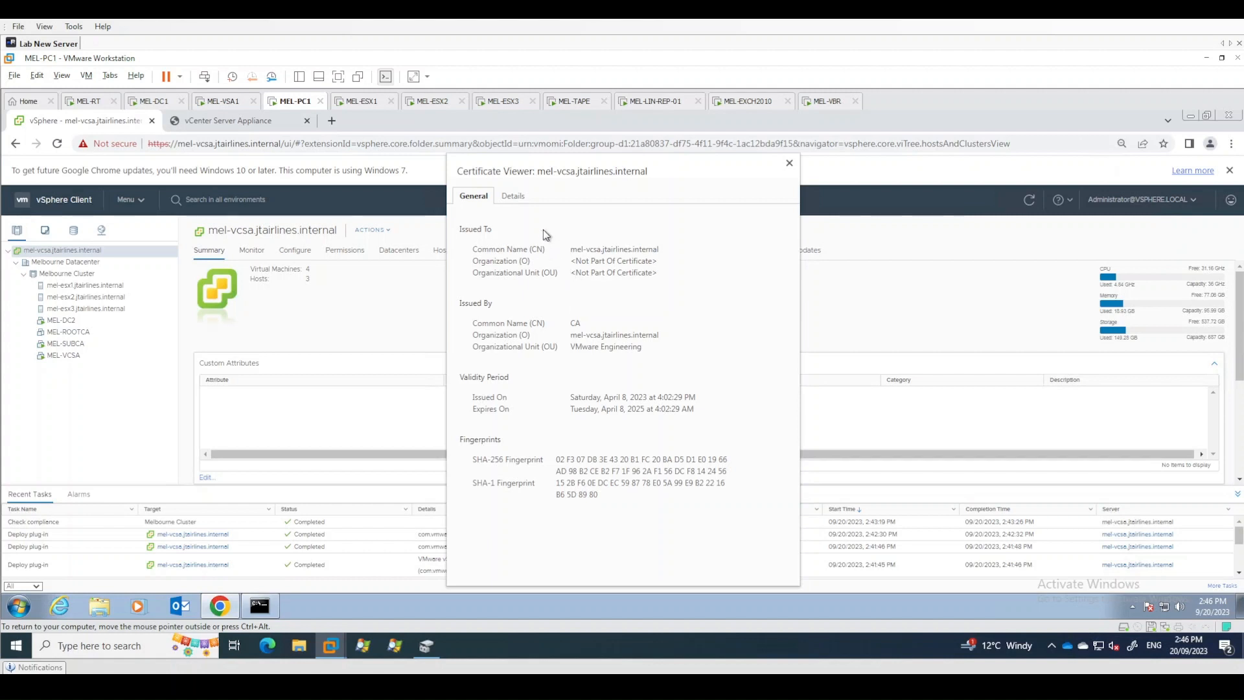
{"action": "left_click", "coordinate": [513, 197]}
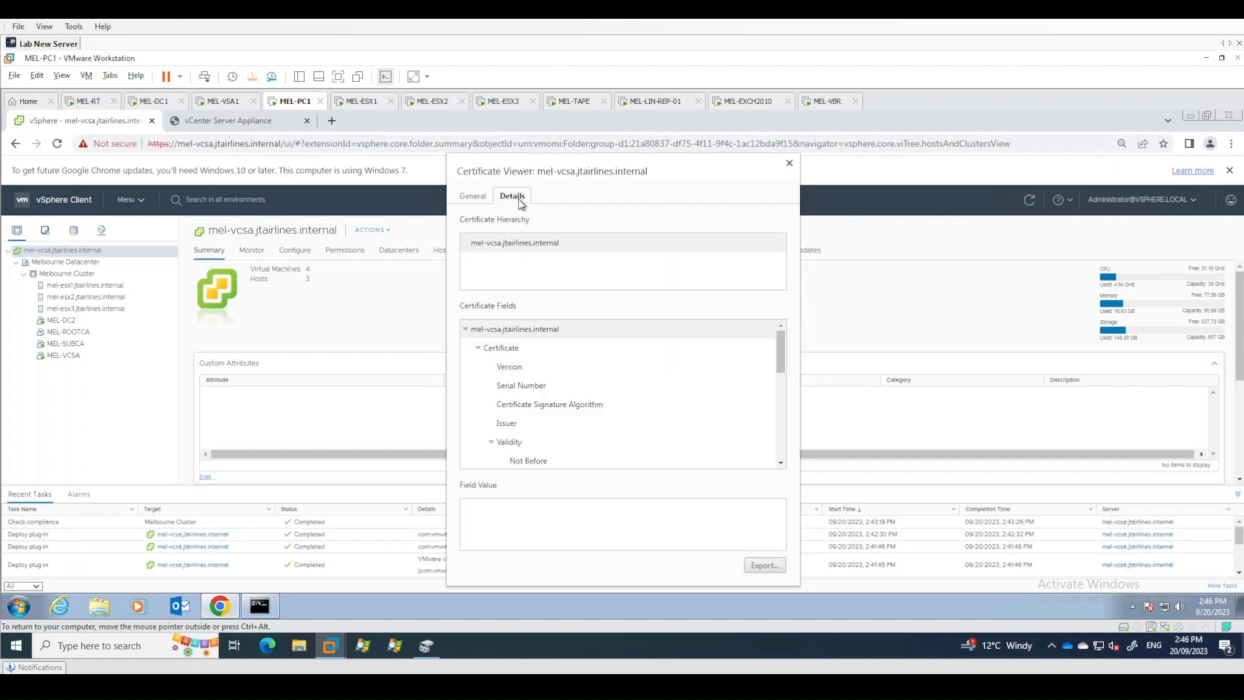
{"action": "left_click", "coordinate": [472, 198]}
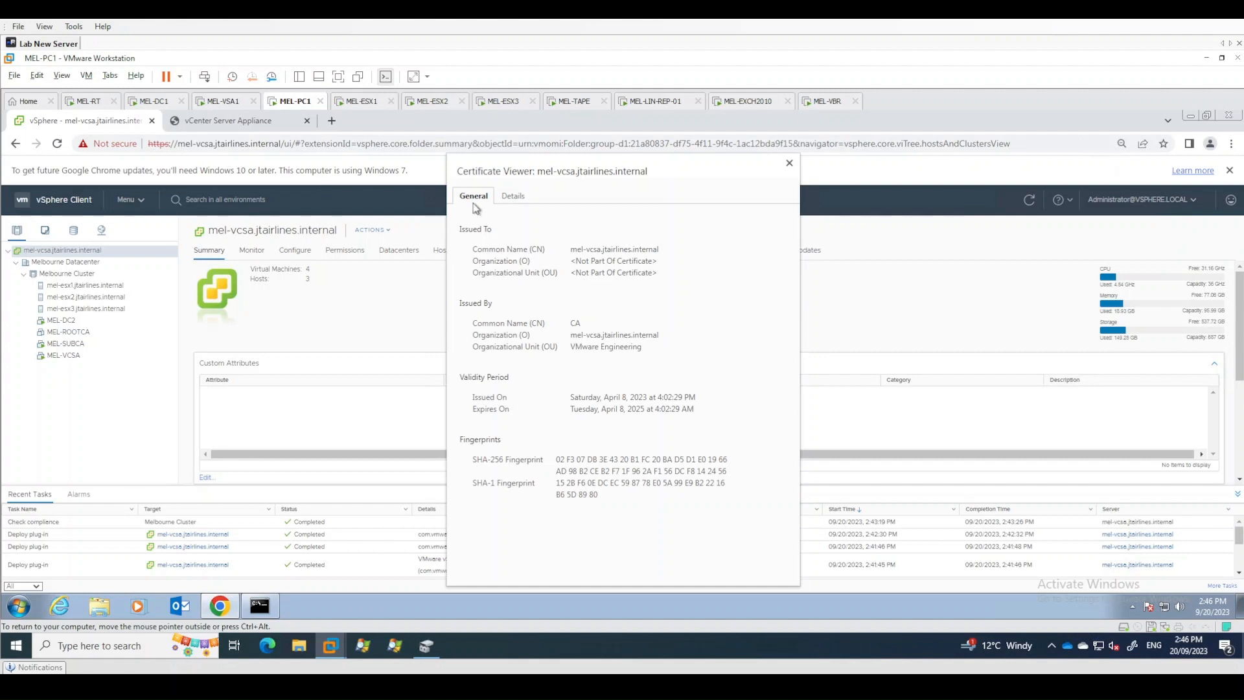
{"action": "left_click", "coordinate": [513, 197]}
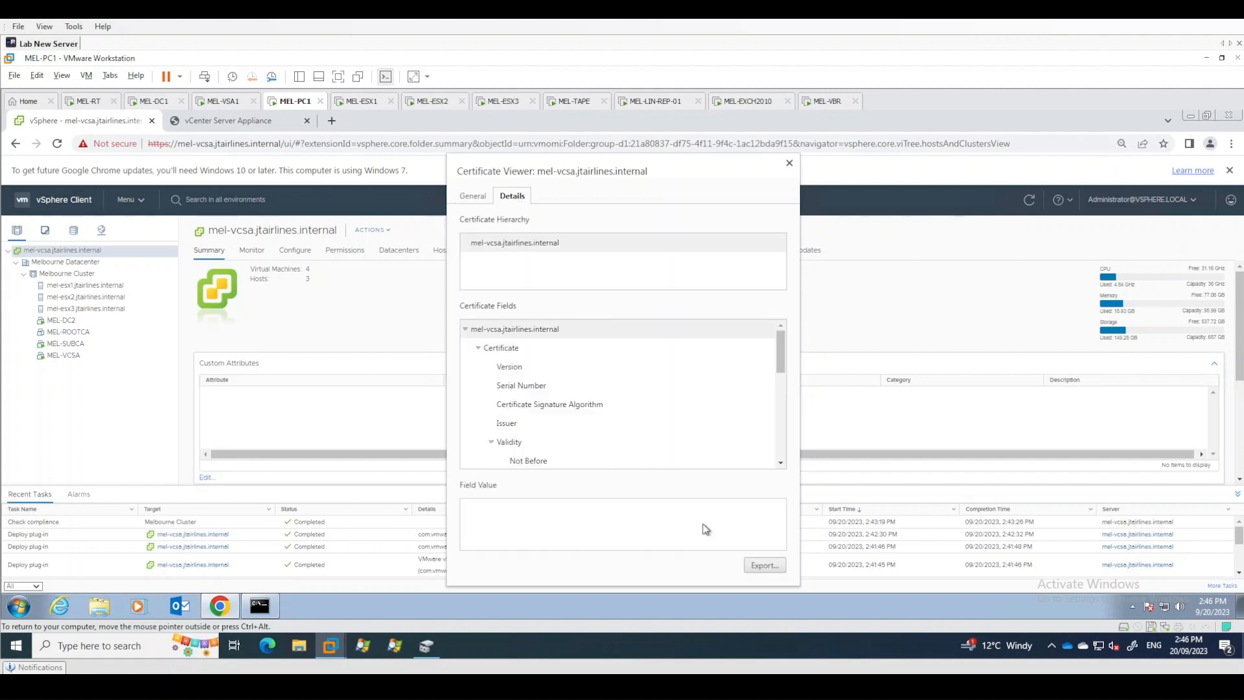
{"action": "left_click", "coordinate": [789, 163]}
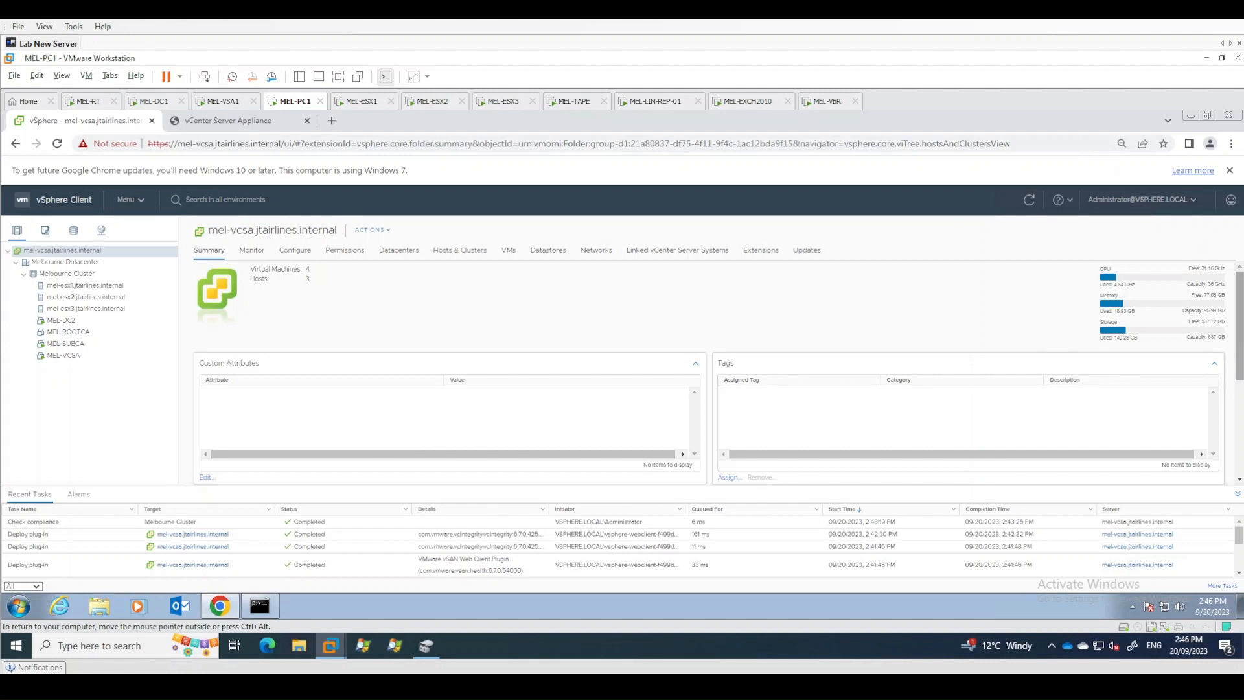
- Try to connect to mel-subca with Remote Desktop Connection
{"action": "left_click", "coordinate": [19, 607]}
{"action": "type", "text": "mstsc"}
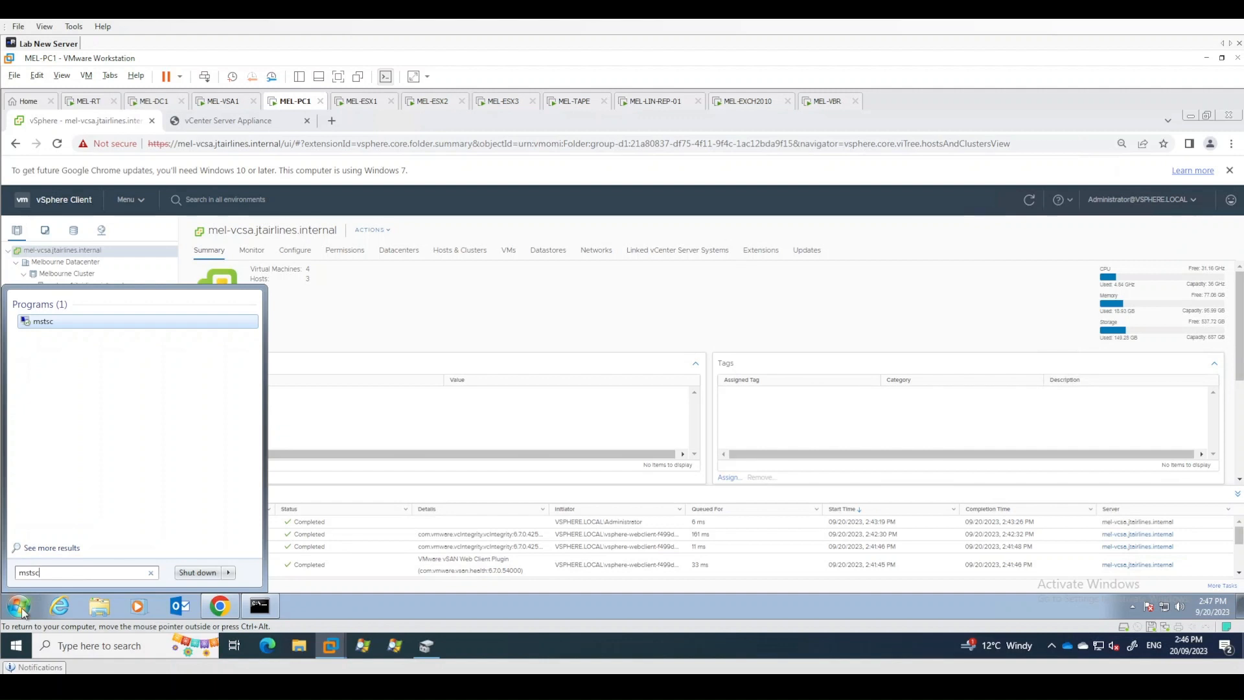
{"action": "key", "text": "Return"}
{"action": "type", "text": "mel-subca"}
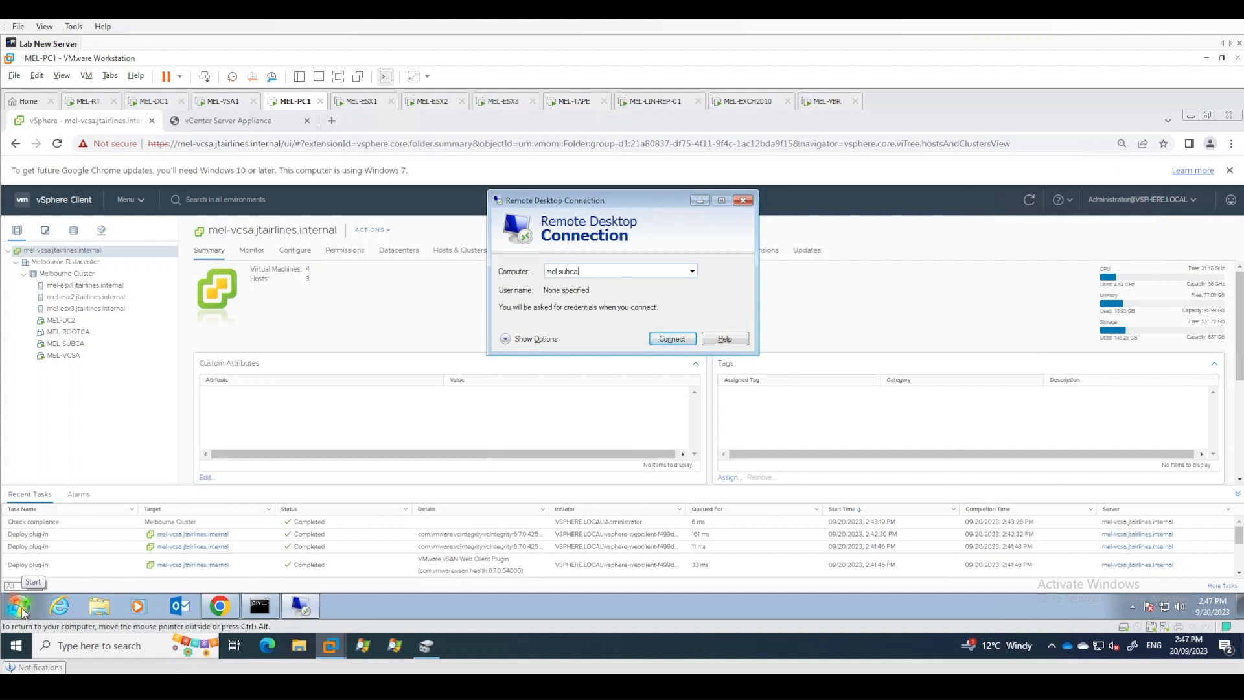
{"action": "key", "text": "Return"}
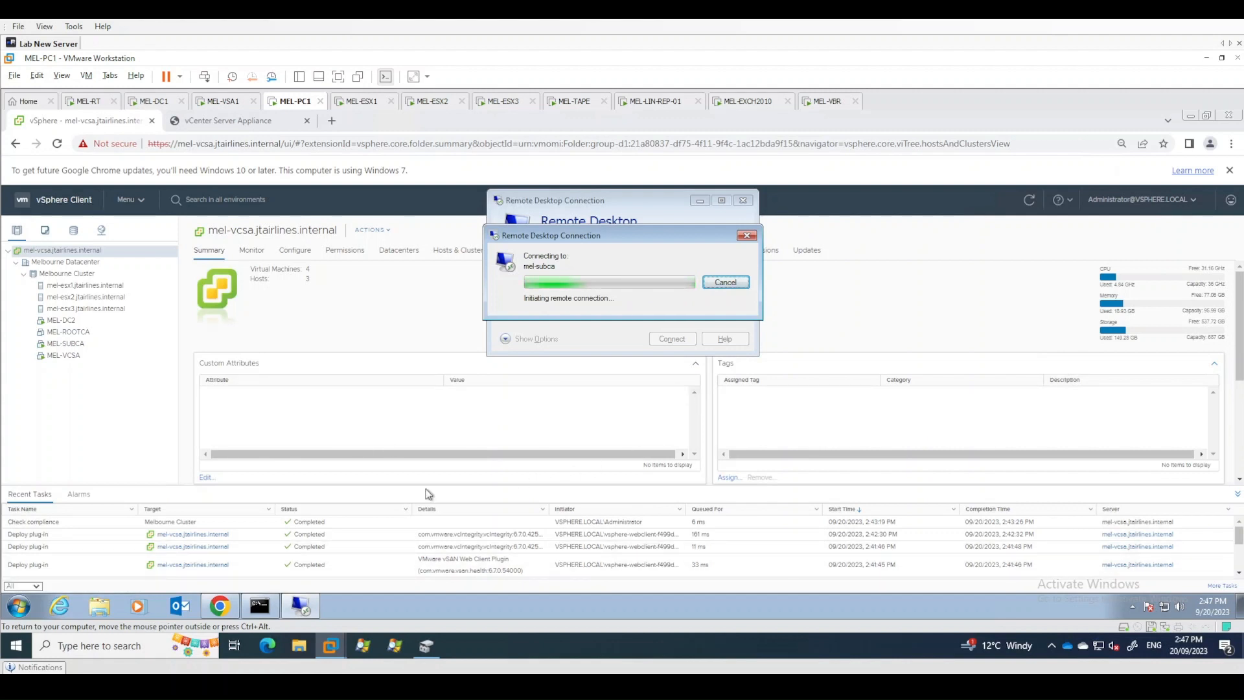
- Open a command prompt and ping mel-subca to check it is reachable
{"action": "left_click", "coordinate": [19, 606]}
{"action": "type", "text": "cmd"}
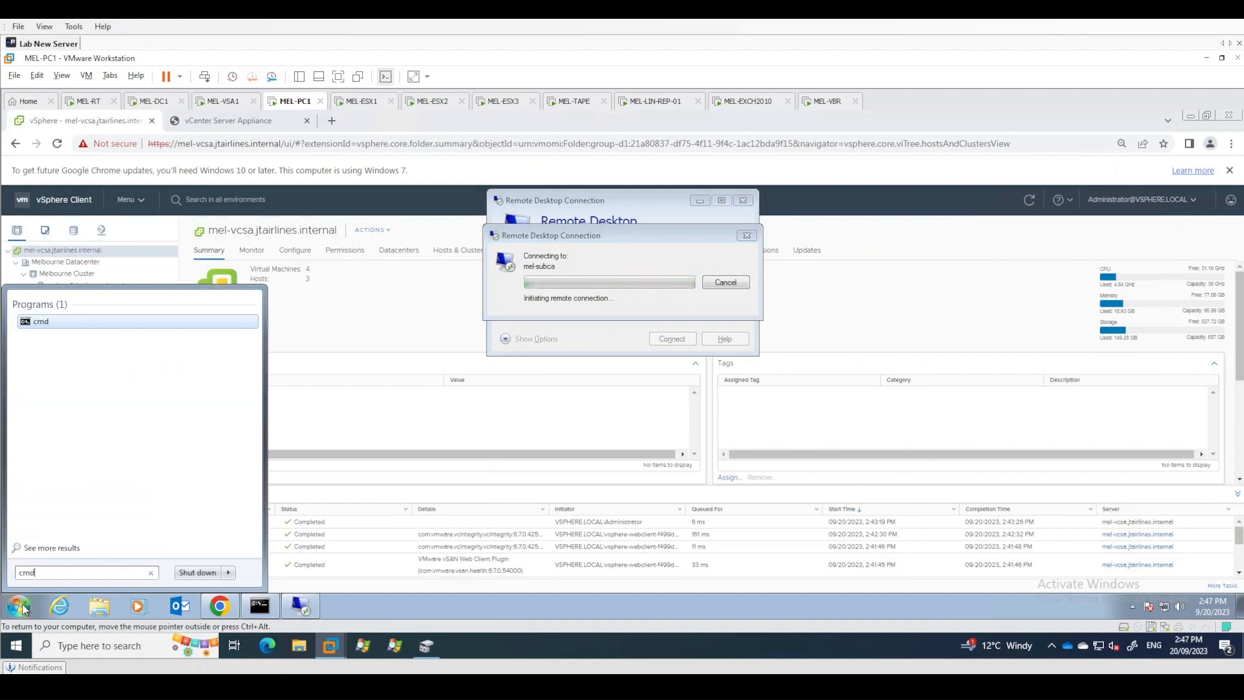
{"action": "key", "text": "Return"}
{"action": "type", "text": "ping mel-subca"}
{"action": "key", "text": "Return"}
{"action": "key", "text": "ctrl+c"}
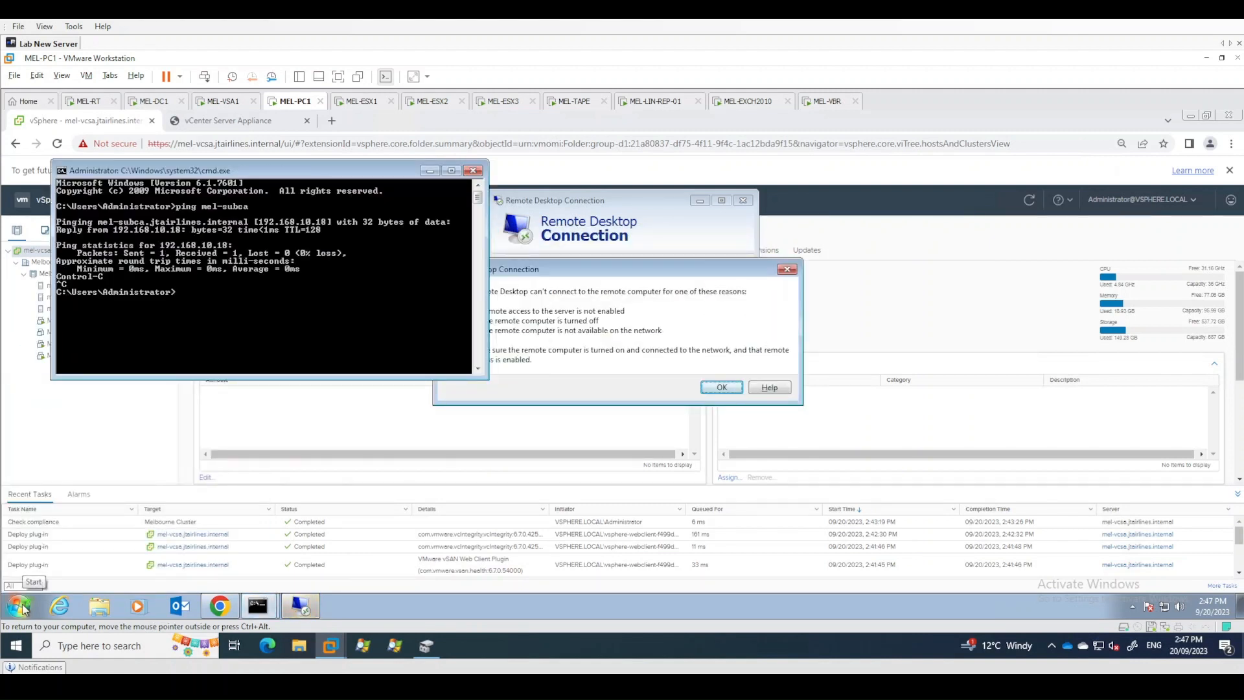
- Dismiss the Remote Desktop error and close the command prompt and Remote Desktop windows
{"action": "left_click", "coordinate": [627, 244]}
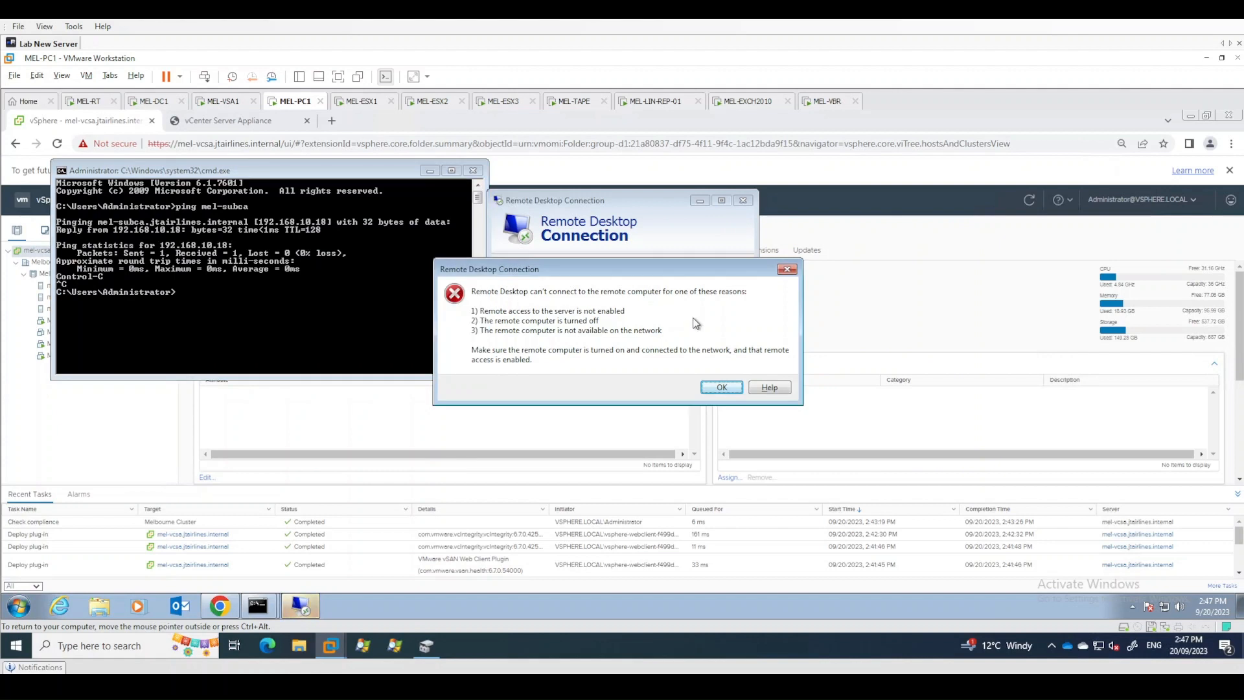
{"action": "left_click", "coordinate": [788, 269]}
{"action": "left_click", "coordinate": [472, 170]}
{"action": "left_click", "coordinate": [743, 200]}
- Open a remote console to the MEL-SUBCA virtual machine, maximize it and minimize Server Manager
{"action": "left_click", "coordinate": [72, 344]}
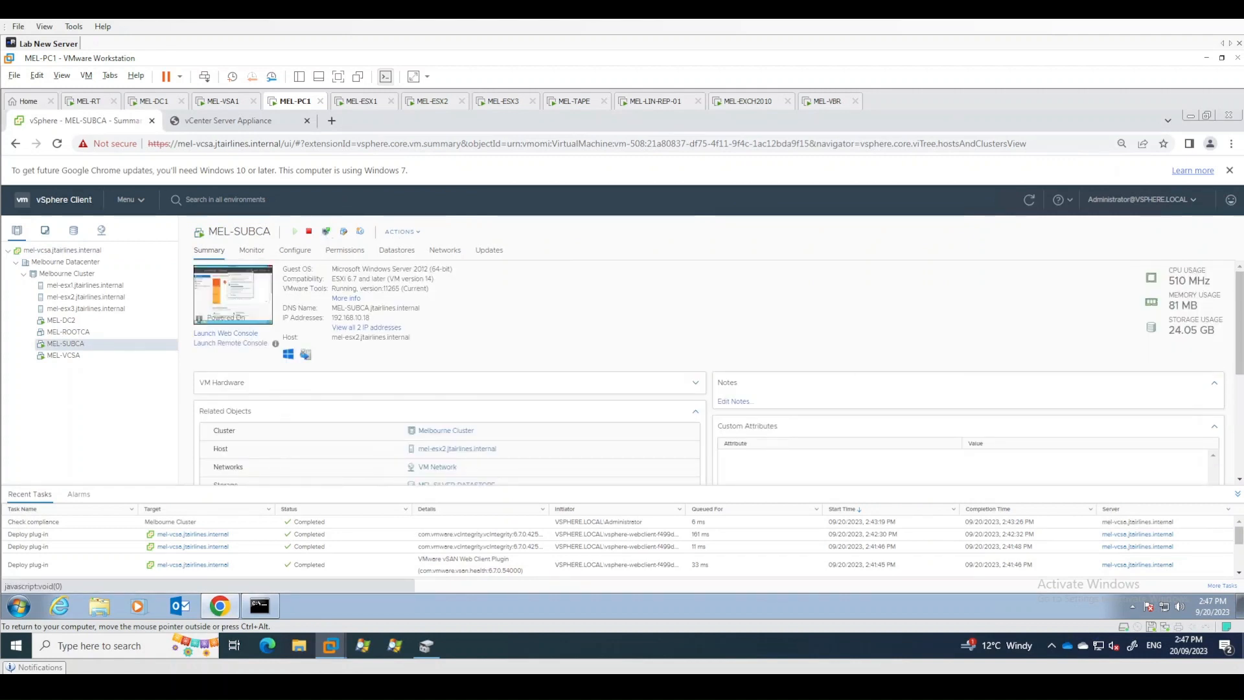
{"action": "left_click", "coordinate": [326, 234]}
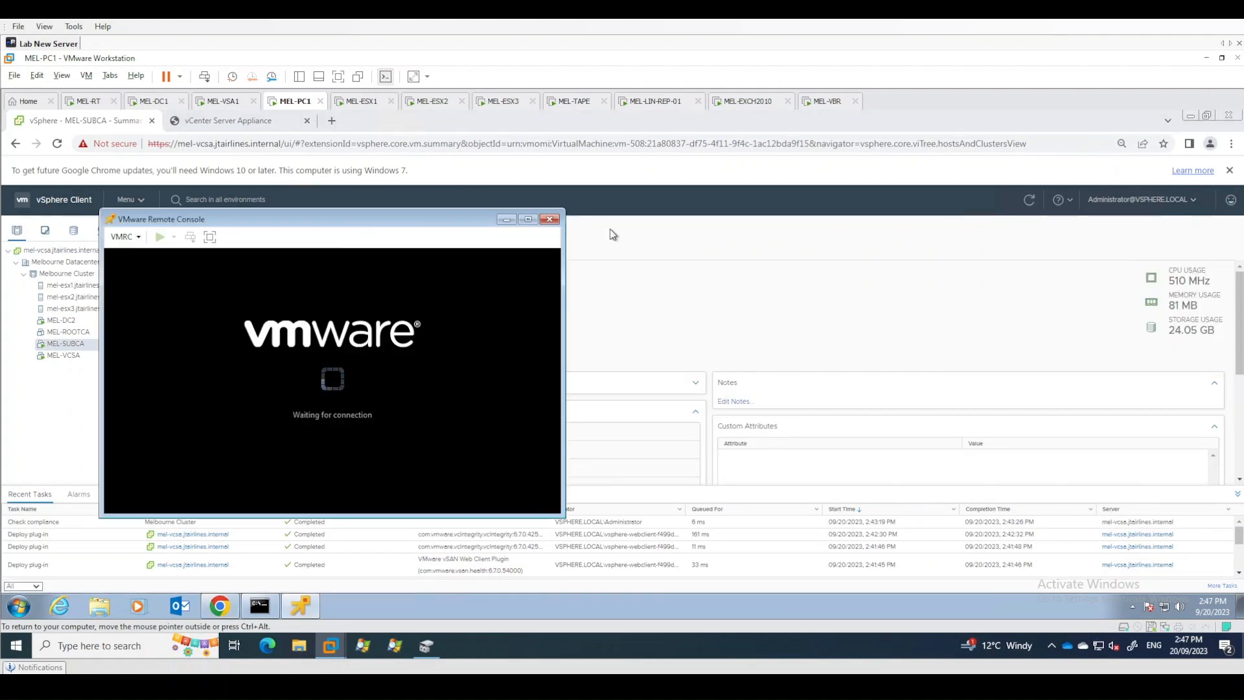
{"action": "left_click_drag", "start_coordinate": [383, 215], "coordinate": [695, 207]}
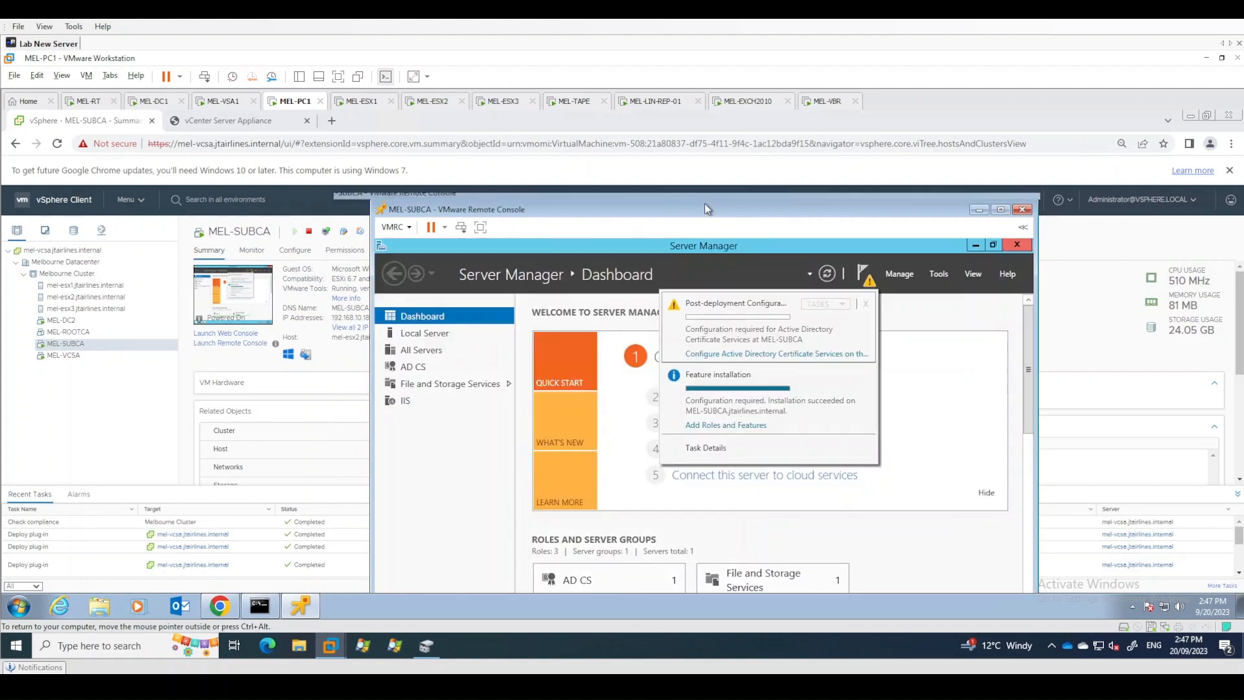
{"action": "double_click", "coordinate": [705, 205]}
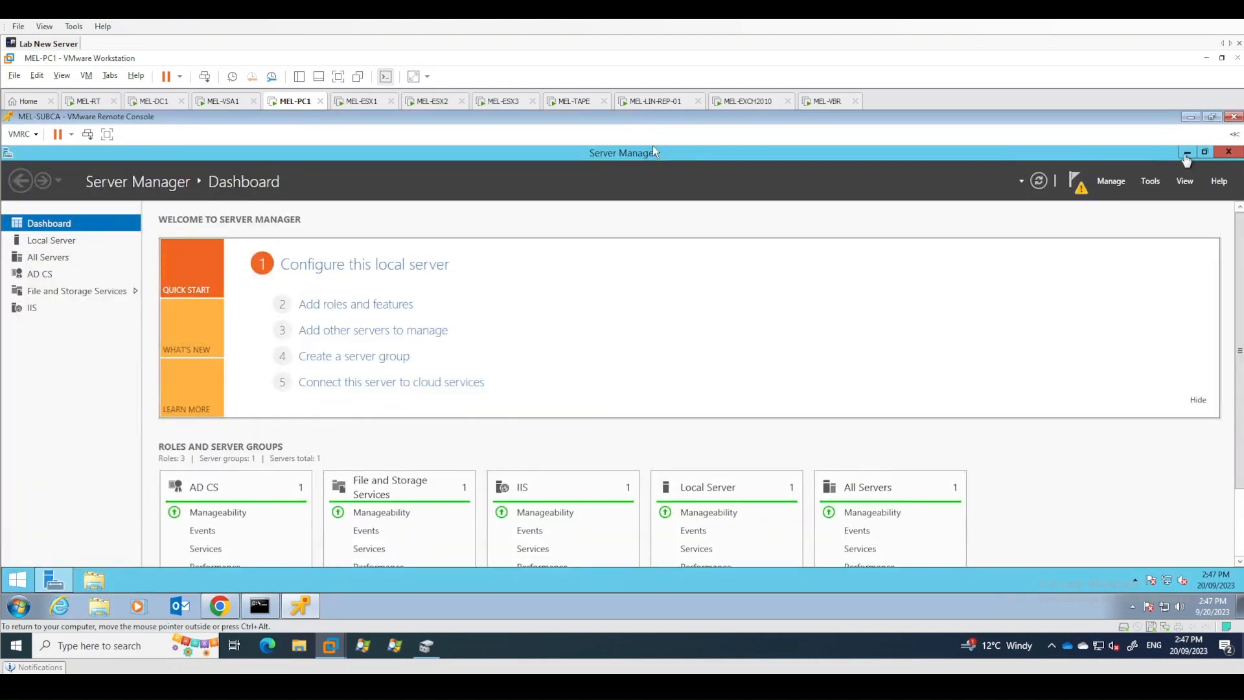
{"action": "left_click", "coordinate": [1187, 153]}
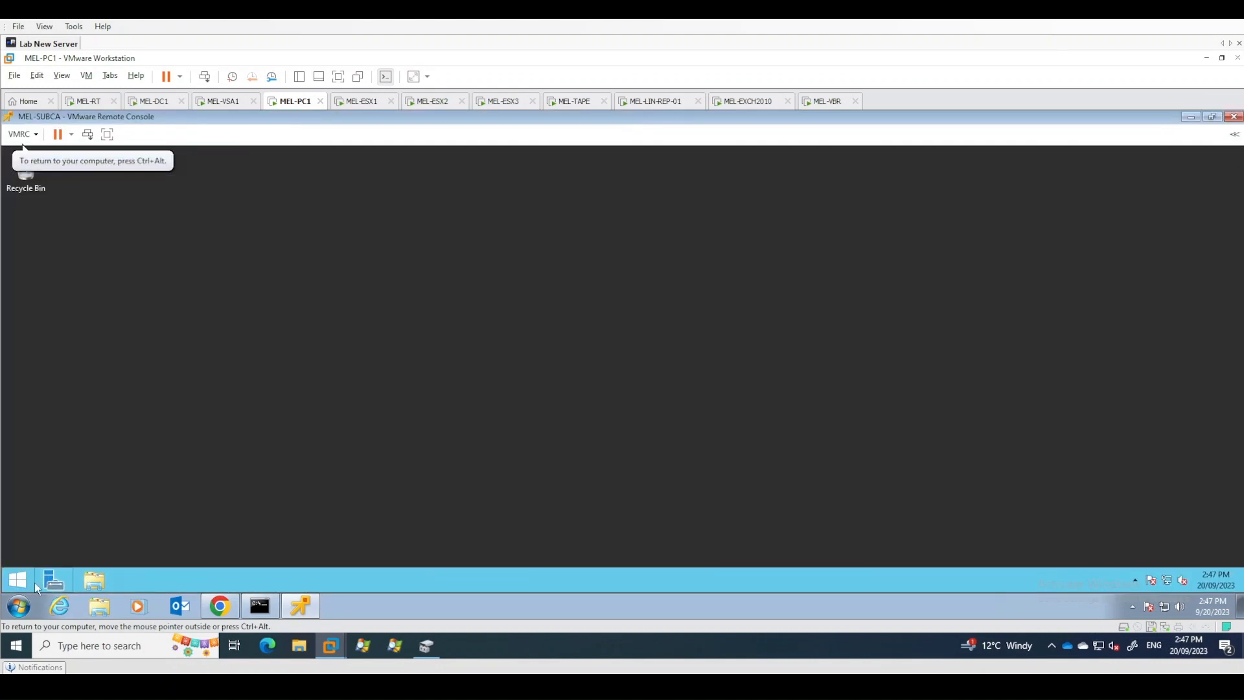
- Search for cert and open the Certification Authority console on MEL-SUBCA
{"action": "left_click", "coordinate": [10, 588]}
{"action": "type", "text": "certification Authority"}
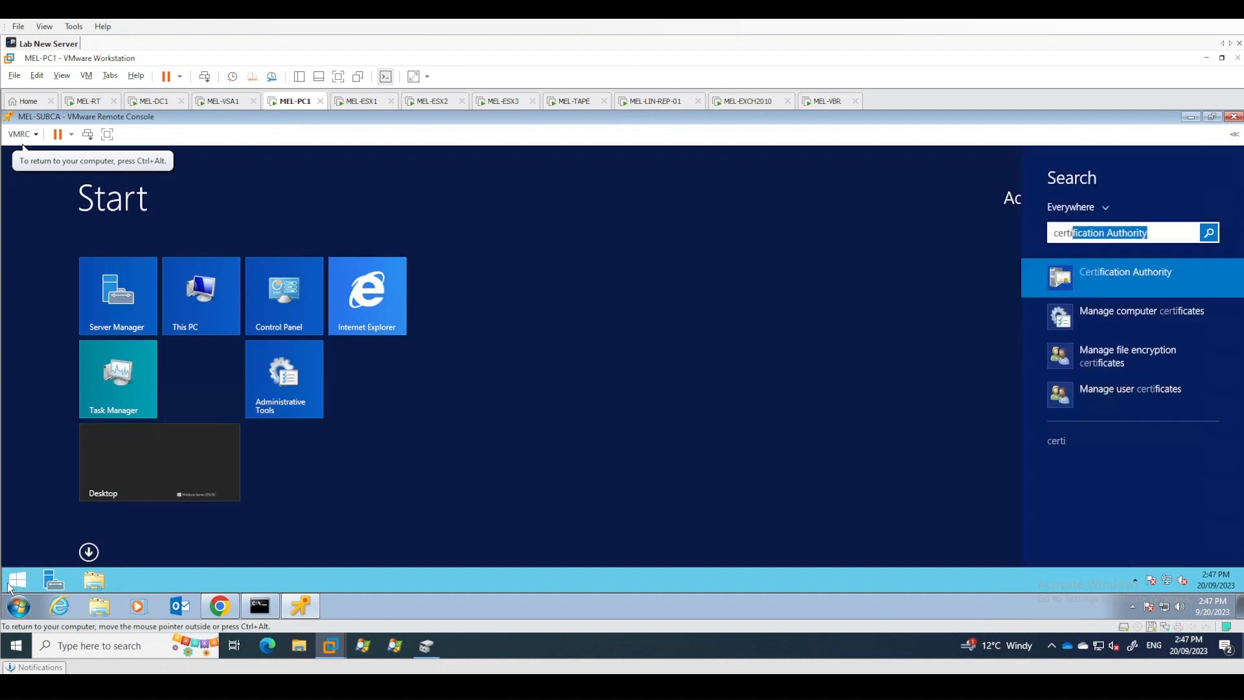
{"action": "key", "text": "Return"}
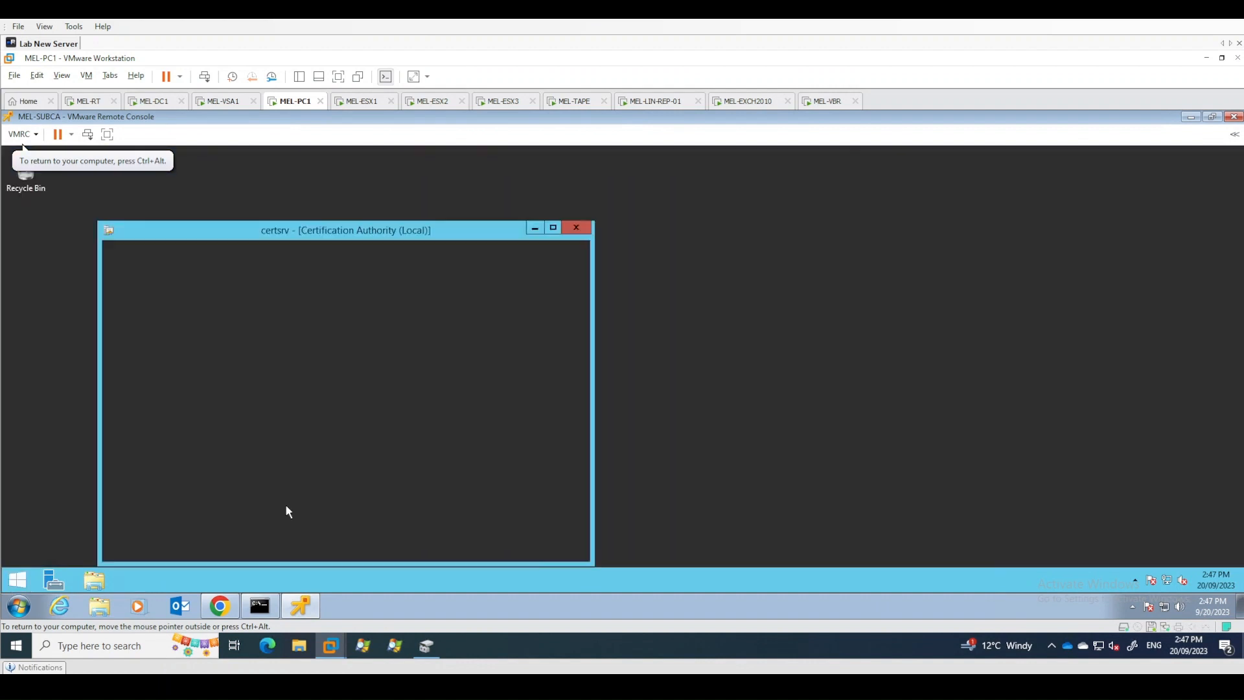
{"action": "left_click_drag", "start_coordinate": [439, 228], "coordinate": [604, 211]}
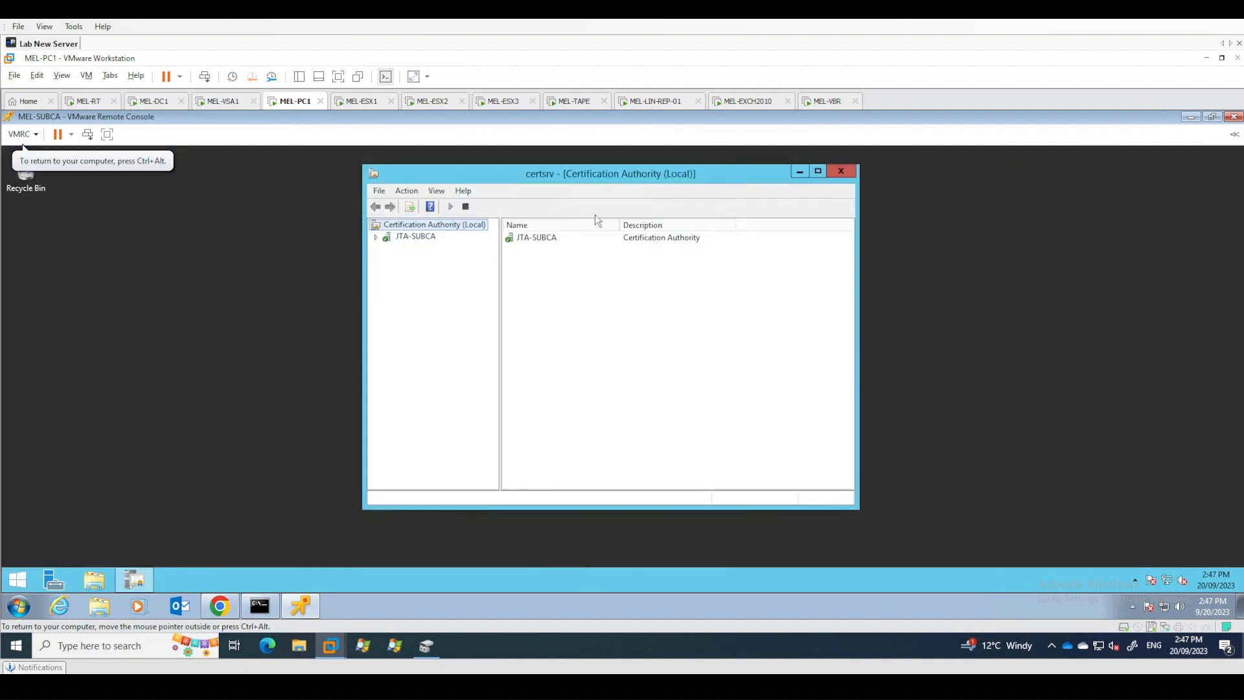
- Expand JTA-SUBCA, open its CA properties and view its CA certificate
{"action": "right_click", "coordinate": [415, 228]}
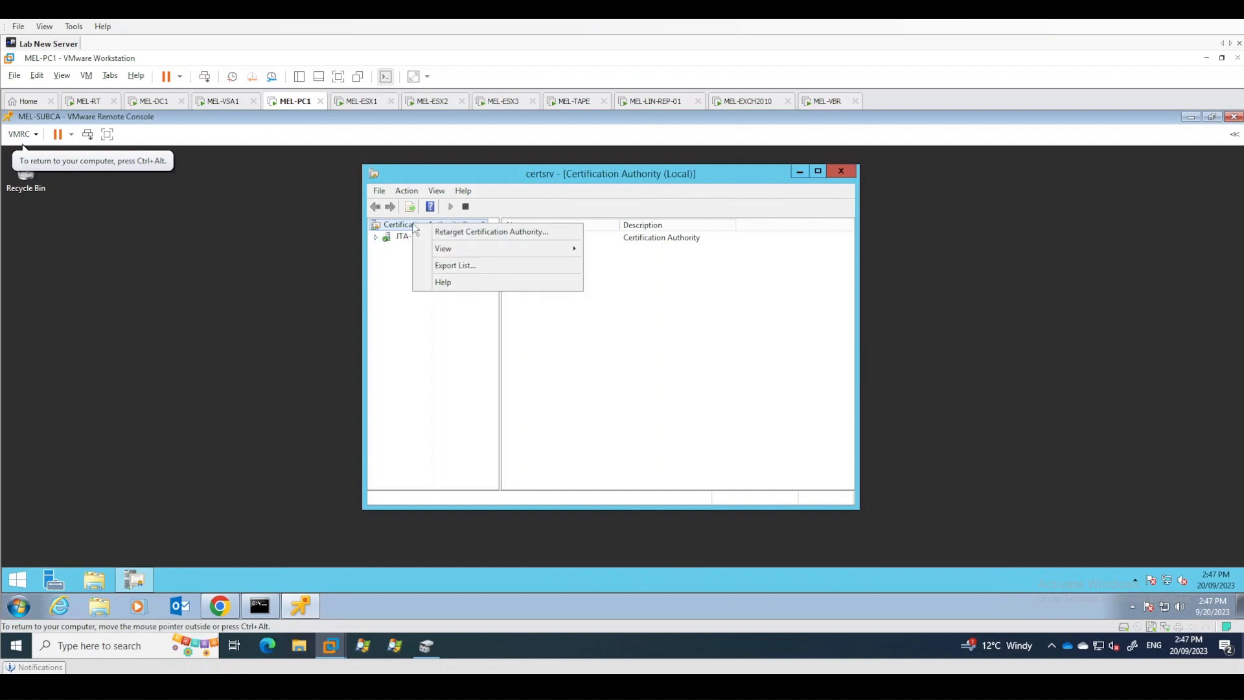
{"action": "left_click", "coordinate": [378, 239]}
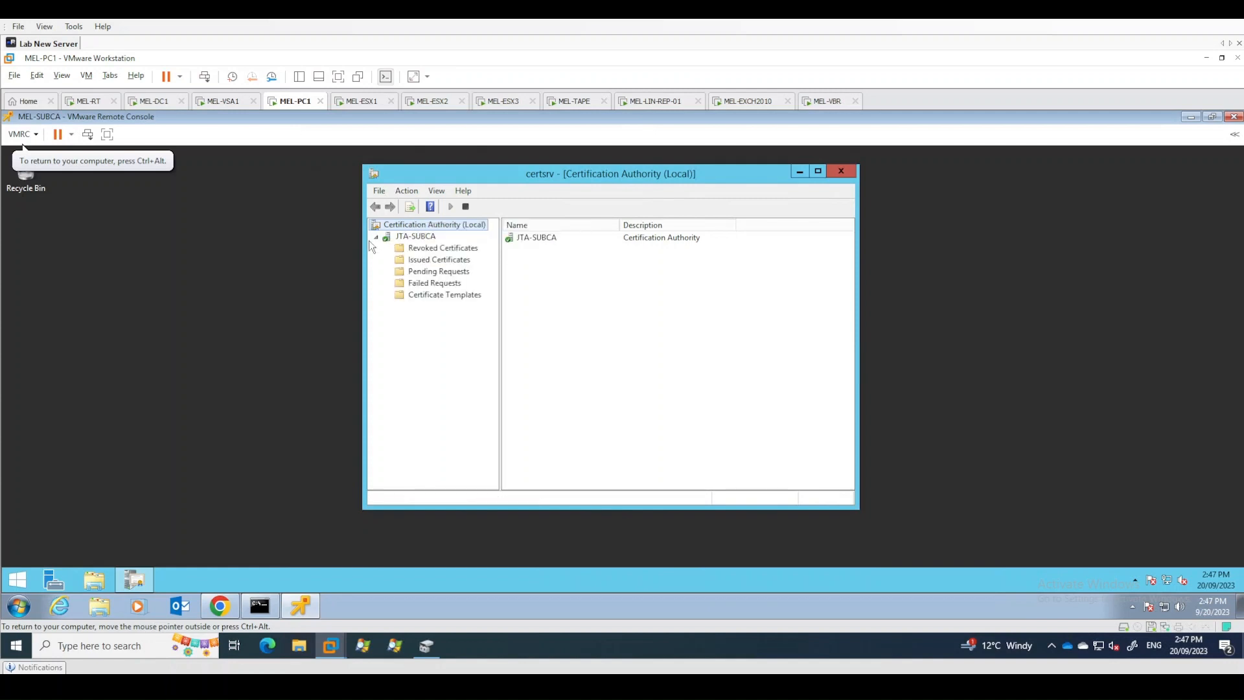
{"action": "right_click", "coordinate": [408, 237]}
{"action": "left_click", "coordinate": [450, 283]}
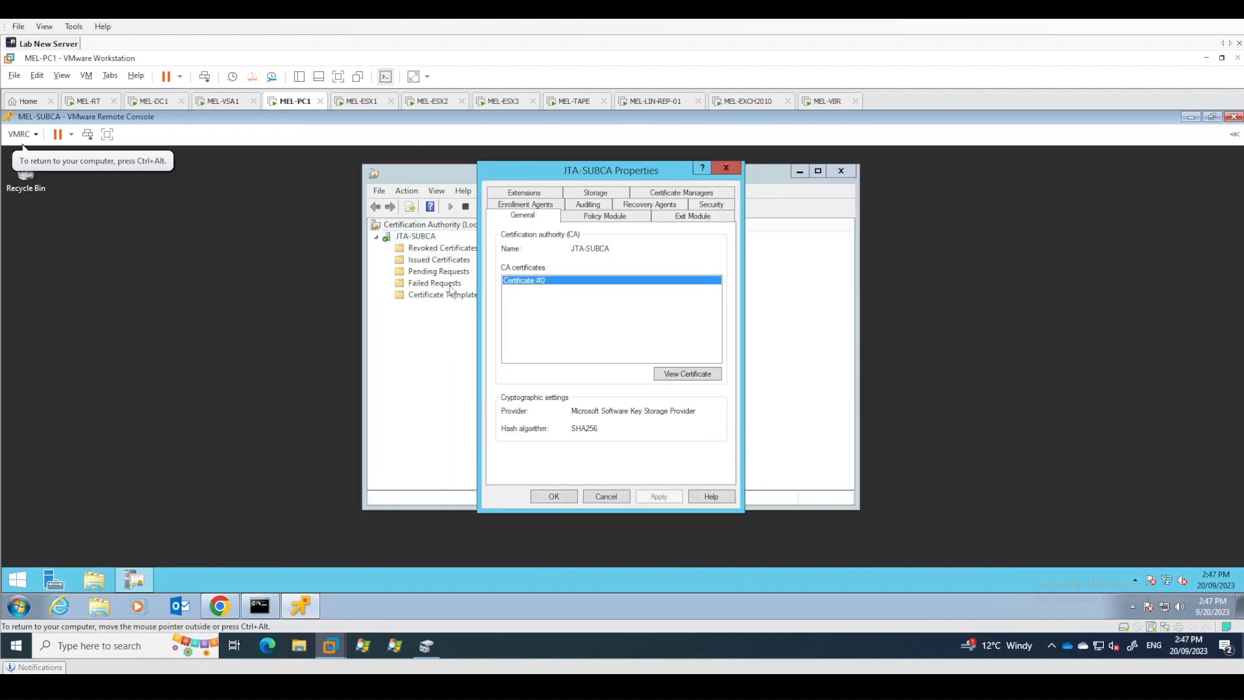
{"action": "left_click", "coordinate": [673, 374]}
- Examine the certificate's certification path from JTA-ROOTCA to JTA-SUBCA, then close the certificate and properties dialogs
{"action": "left_click", "coordinate": [586, 259]}
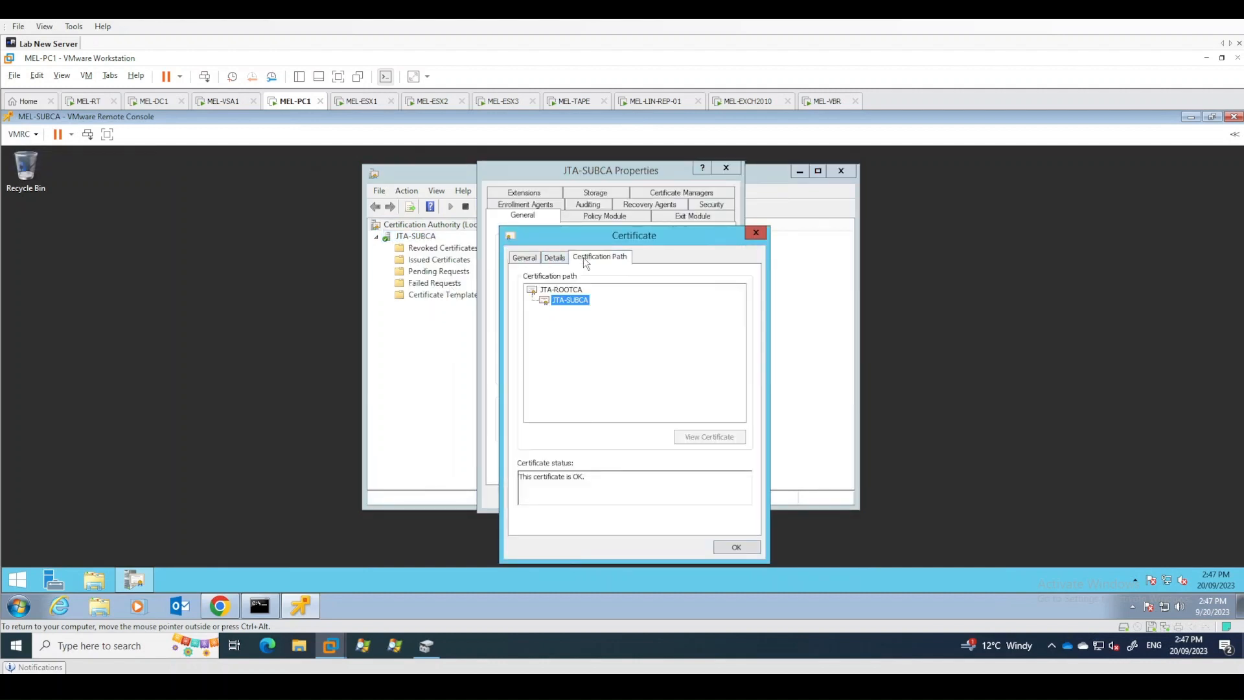
{"action": "left_click", "coordinate": [561, 290]}
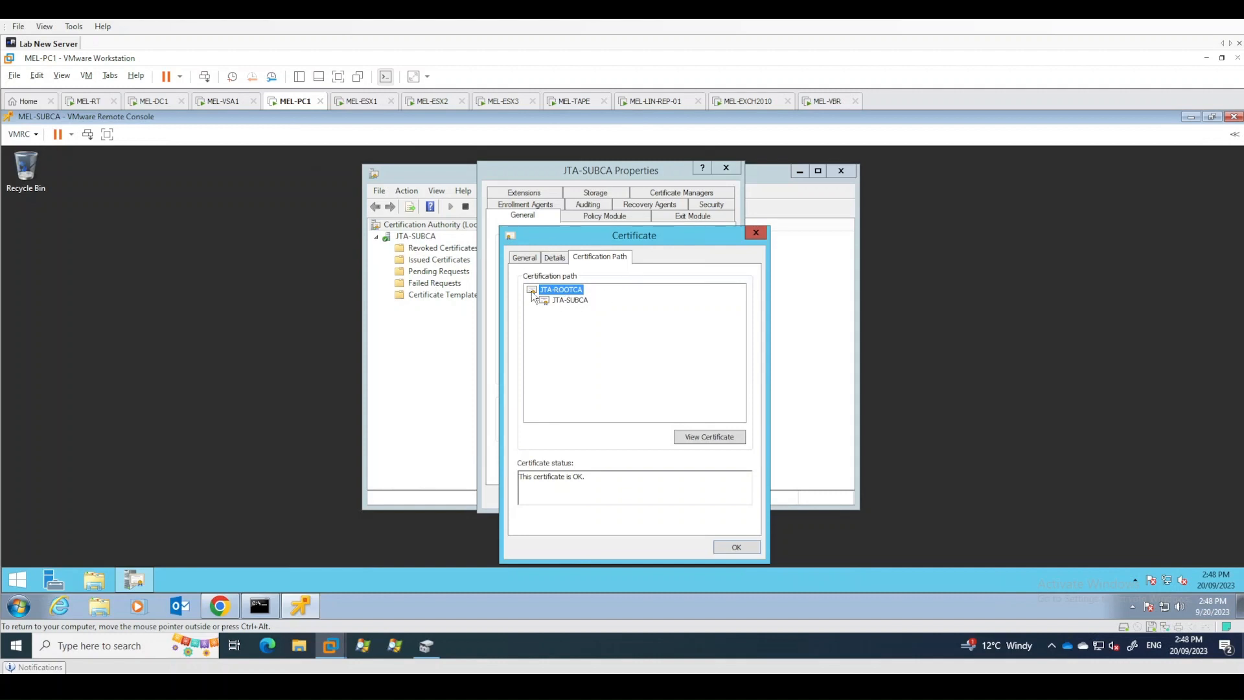
{"action": "left_click", "coordinate": [576, 299]}
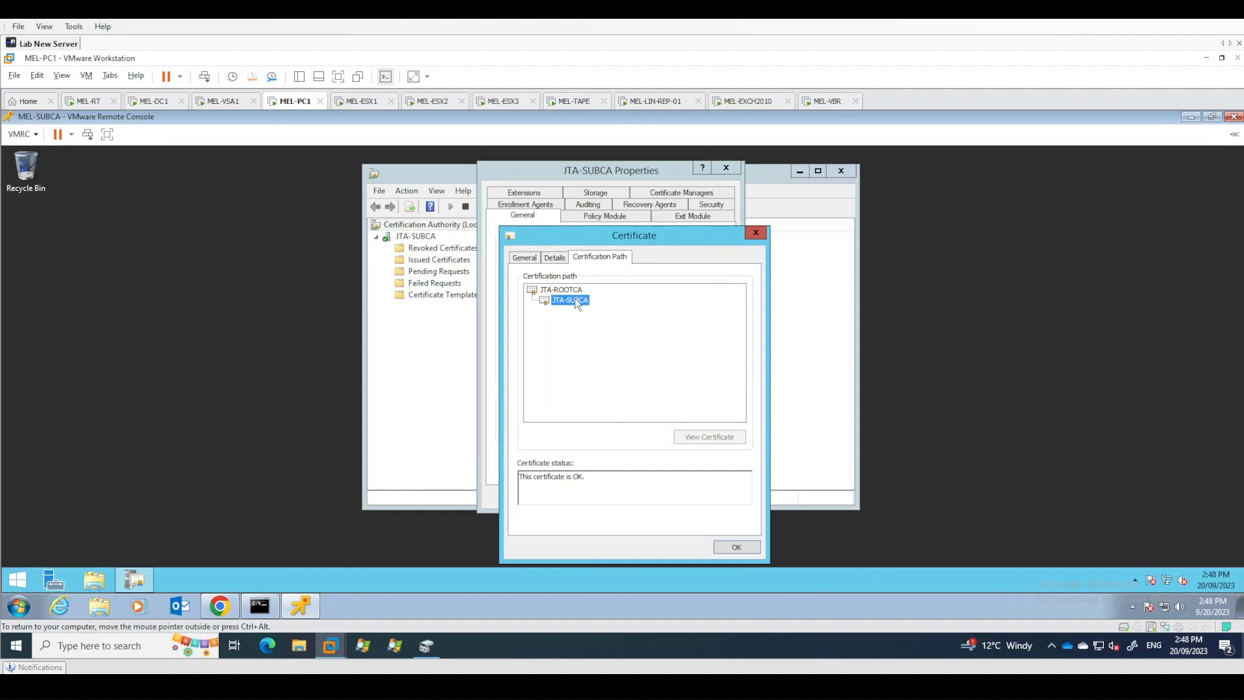
{"action": "left_click", "coordinate": [574, 290]}
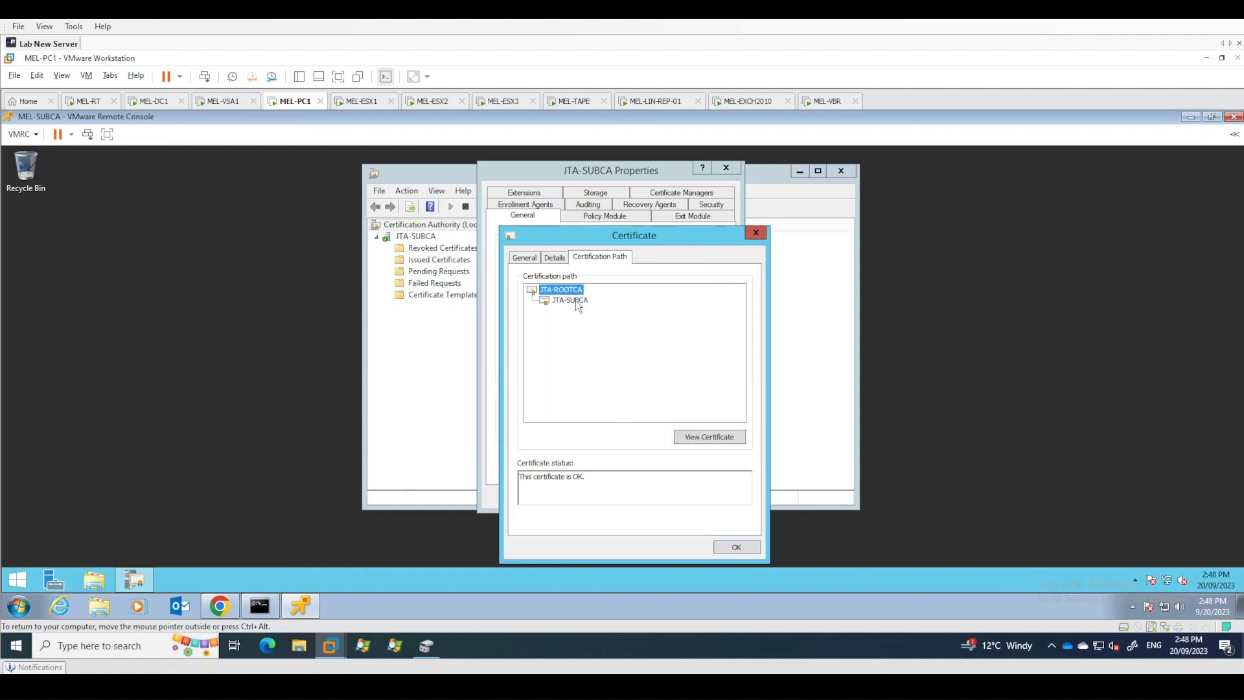
{"action": "left_click", "coordinate": [575, 300]}
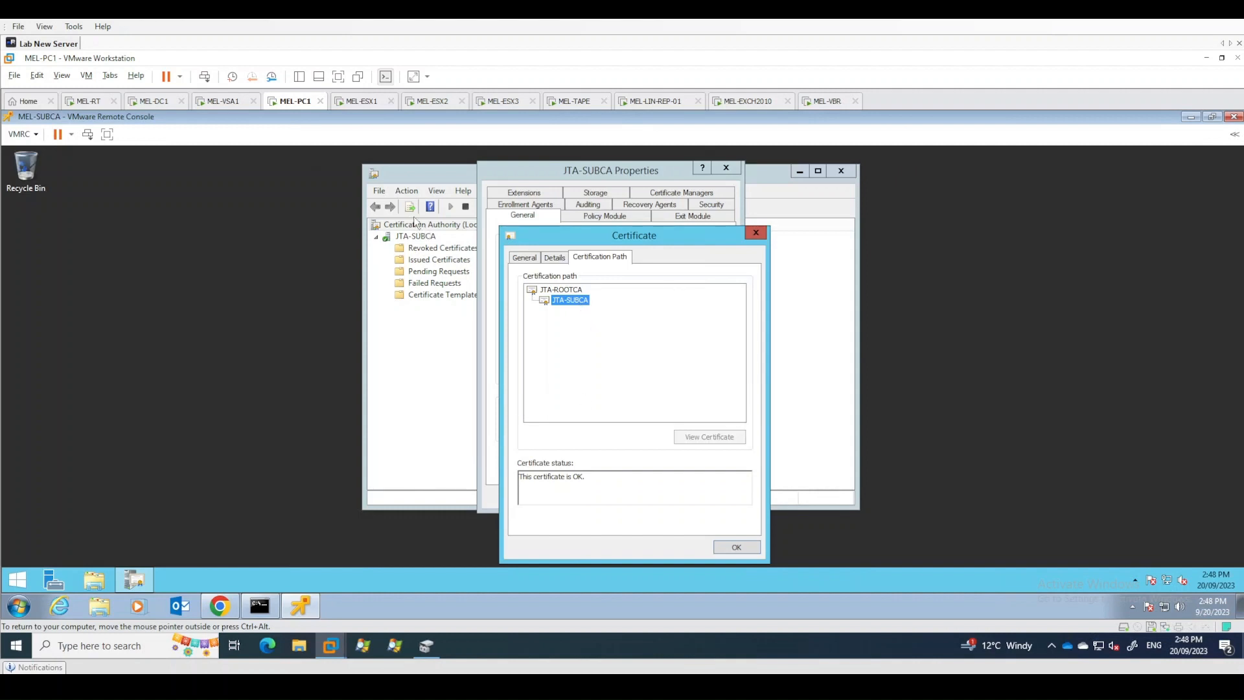
{"action": "left_click", "coordinate": [734, 551]}
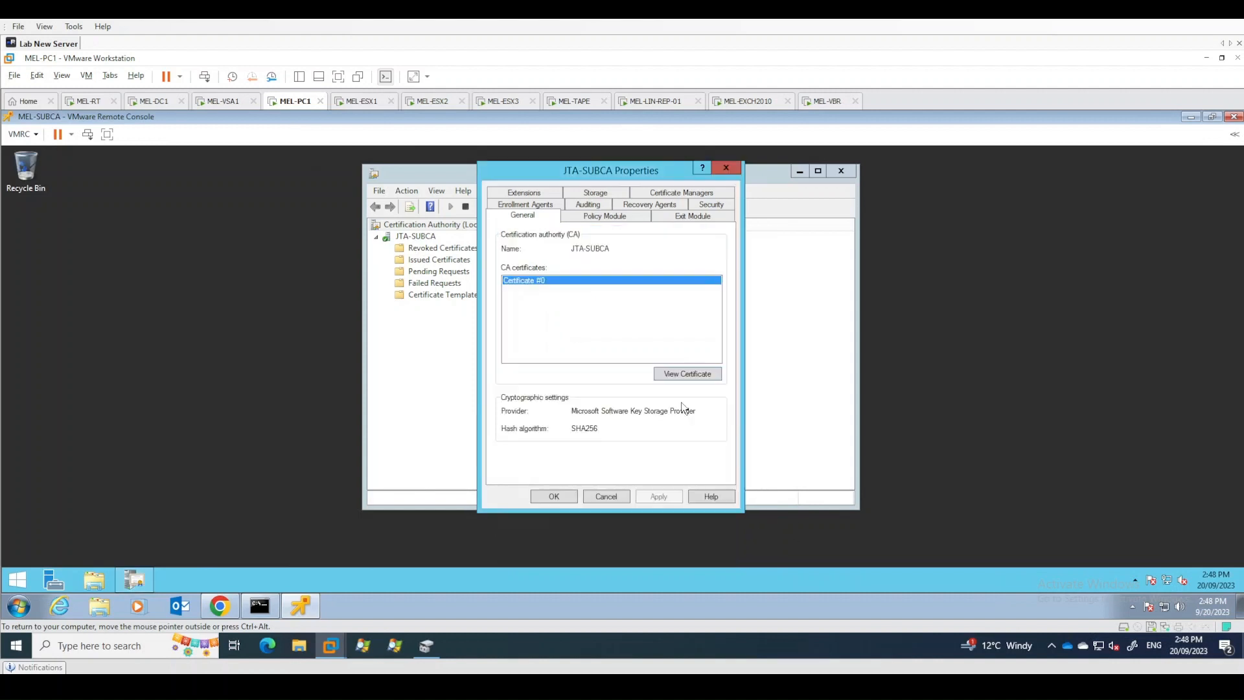
{"action": "left_click", "coordinate": [555, 495]}
- Open the certificate templates manager and duplicate the Subordinate Certification Authority template
{"action": "right_click", "coordinate": [426, 296]}
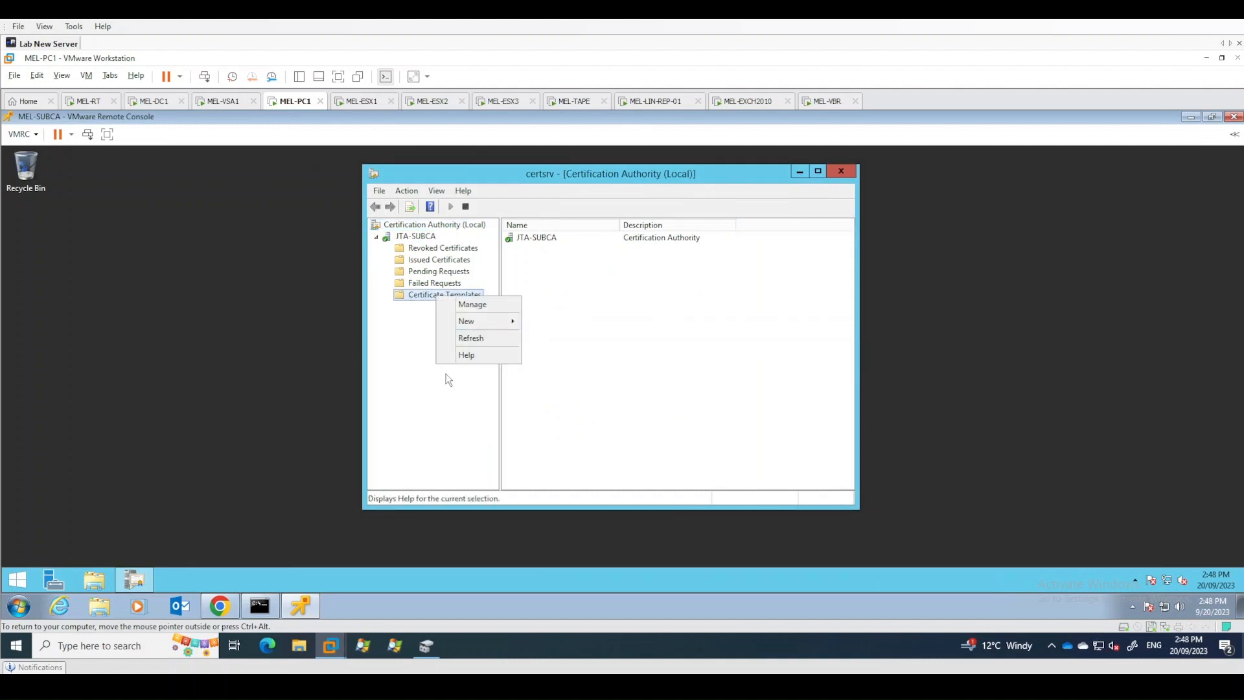
{"action": "left_click", "coordinate": [484, 305]}
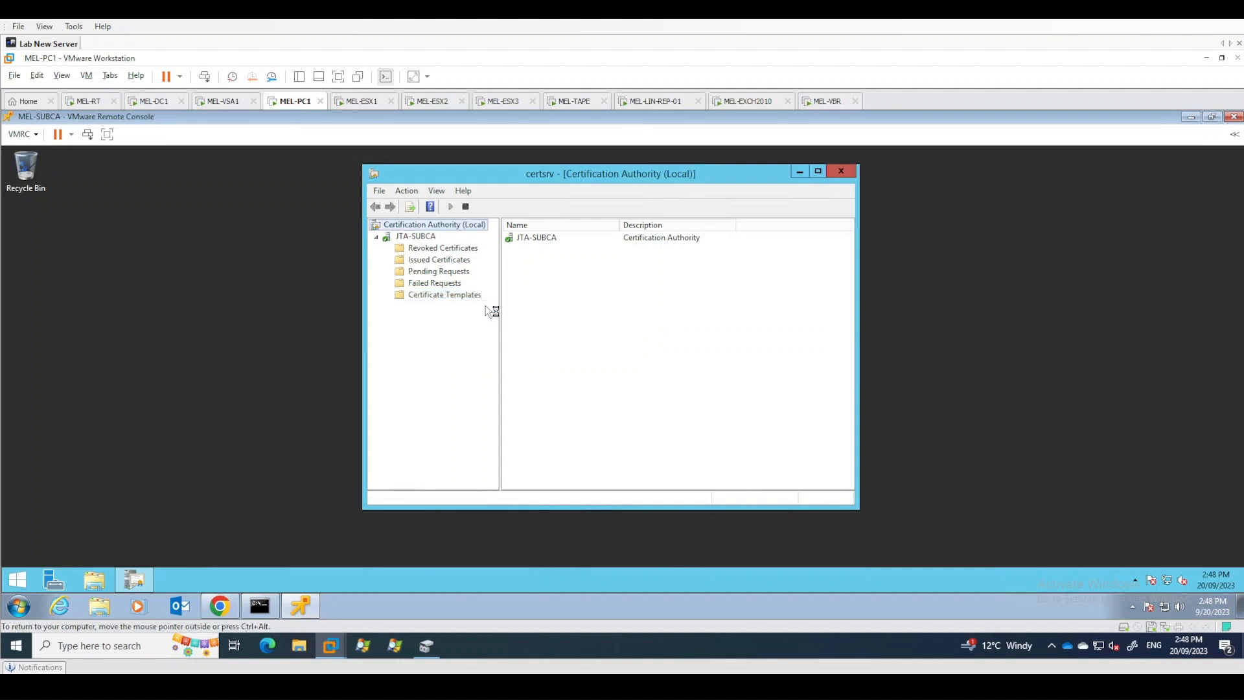
{"action": "left_click_drag", "start_coordinate": [495, 158], "coordinate": [736, 158]}
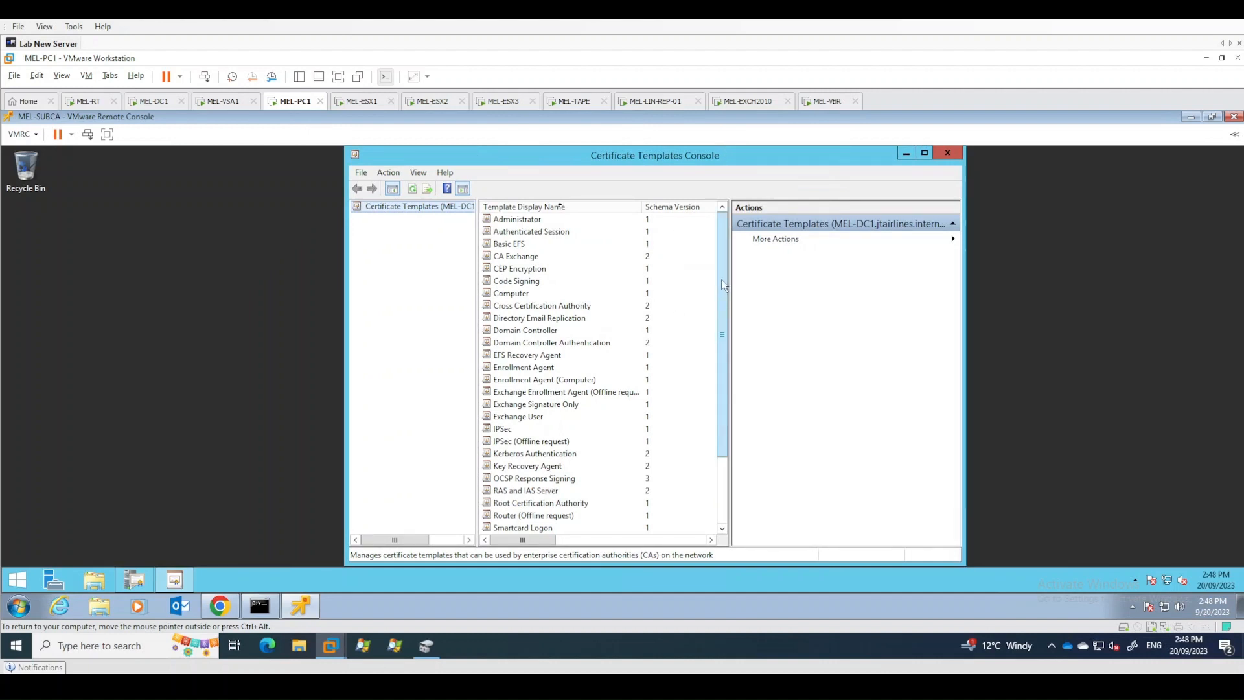
{"action": "left_click_drag", "start_coordinate": [723, 285], "coordinate": [724, 385]}
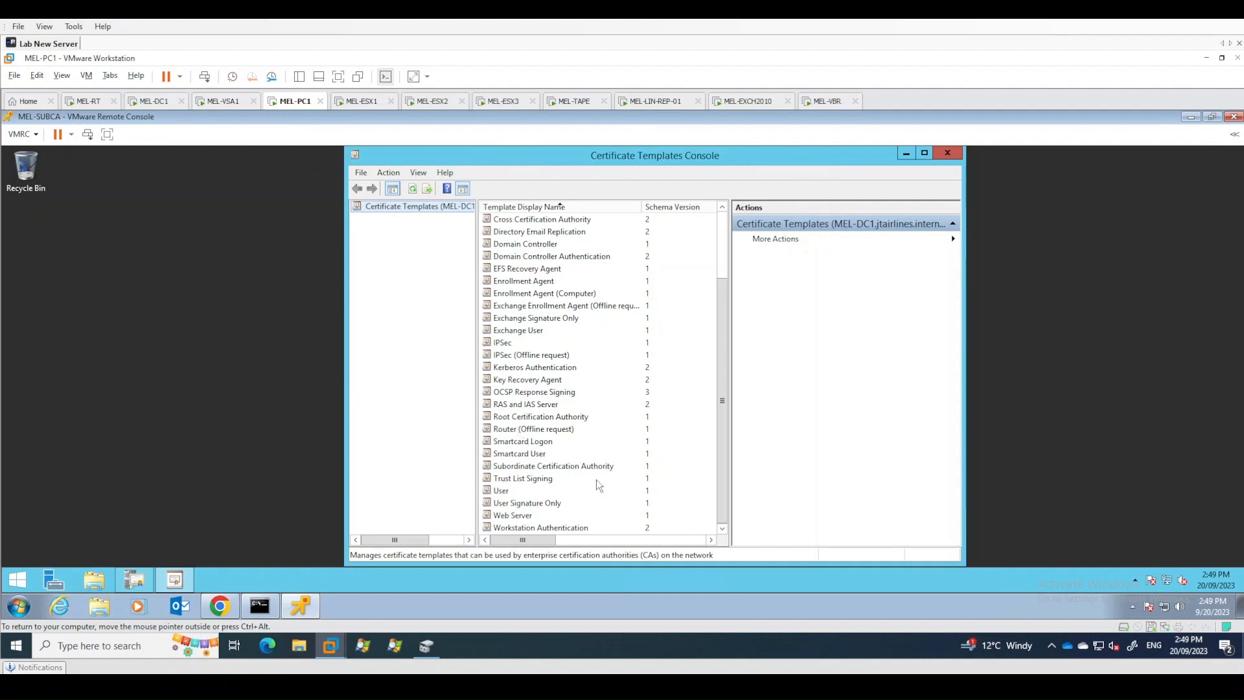
{"action": "left_click", "coordinate": [570, 466]}
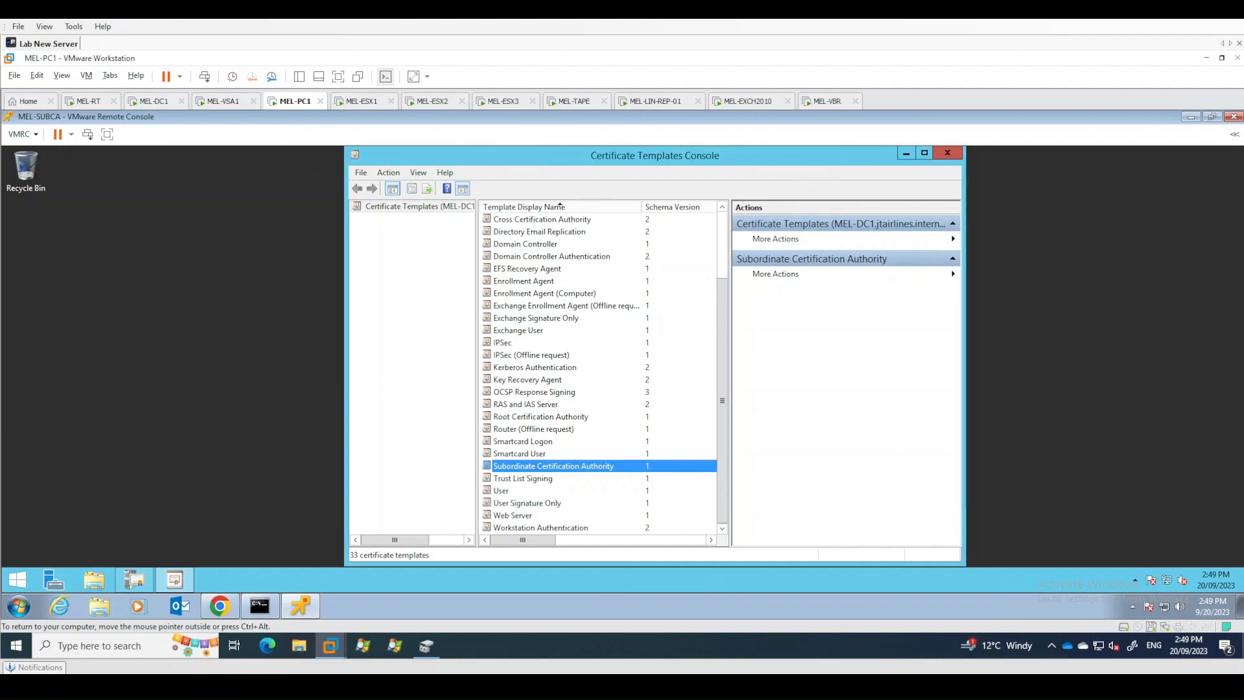
{"action": "right_click", "coordinate": [547, 470]}
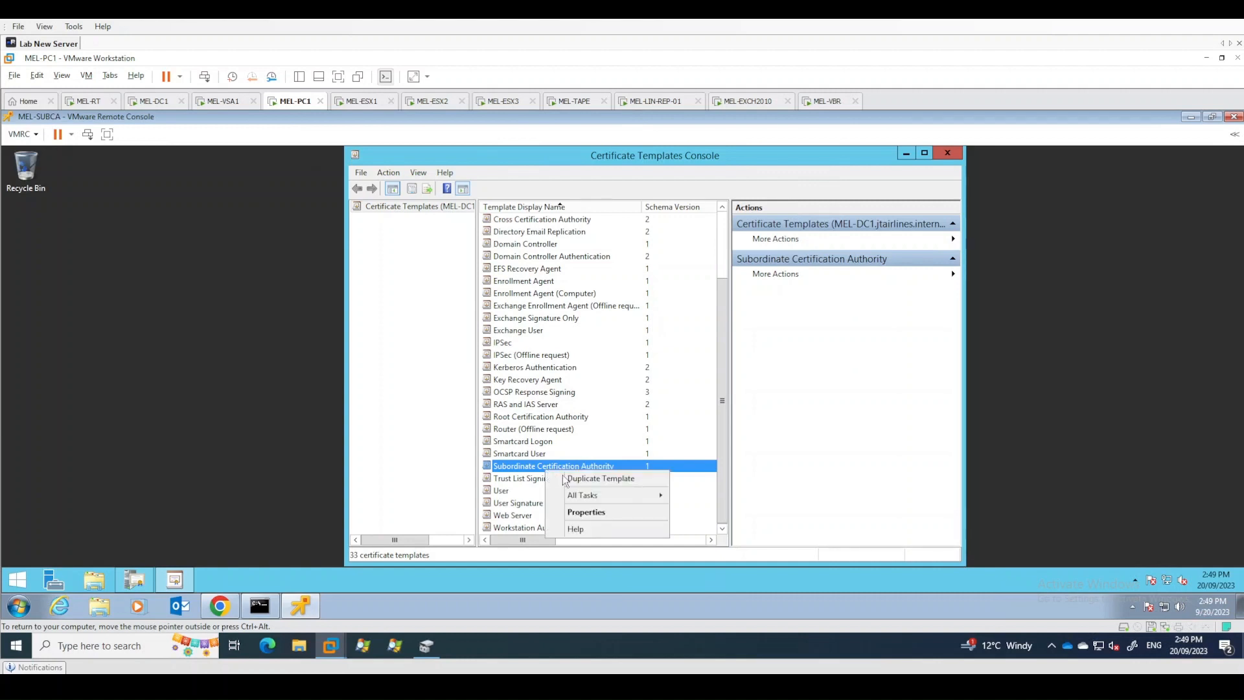
{"action": "left_click", "coordinate": [603, 479]}
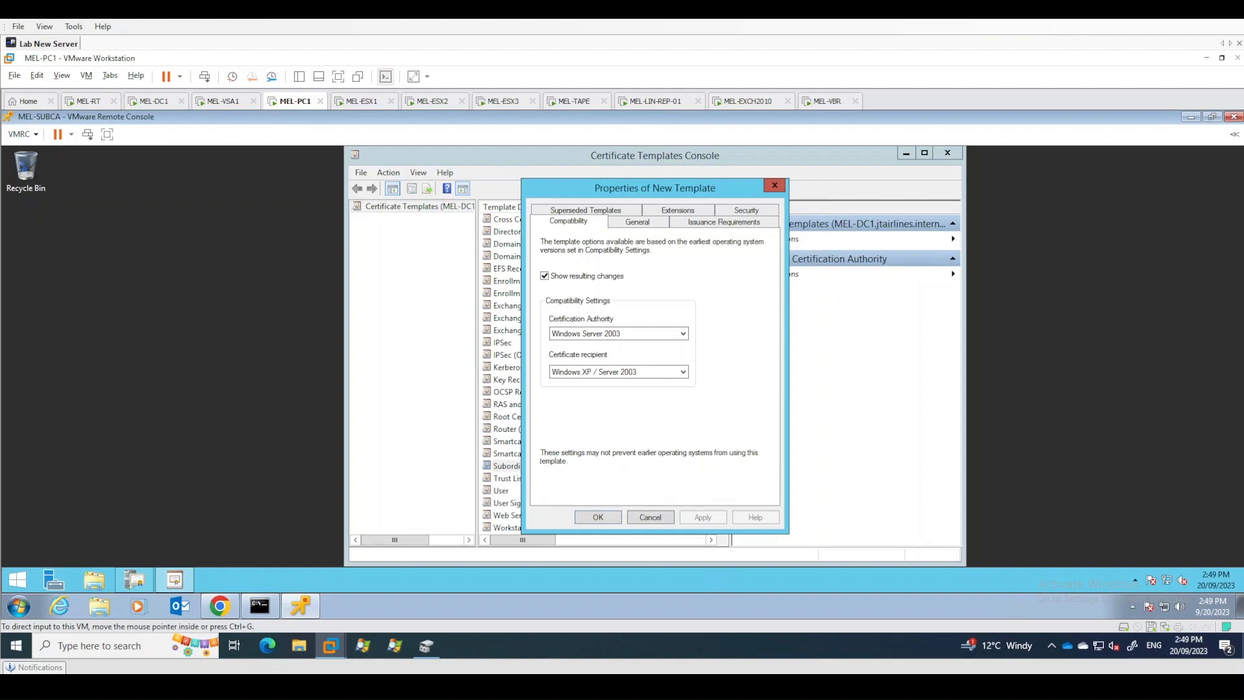
- Set the new template's compatibility to Windows Server 2012 for the CA and Windows 7 / Server 2008 R2 for recipients
{"action": "left_click", "coordinate": [612, 333]}
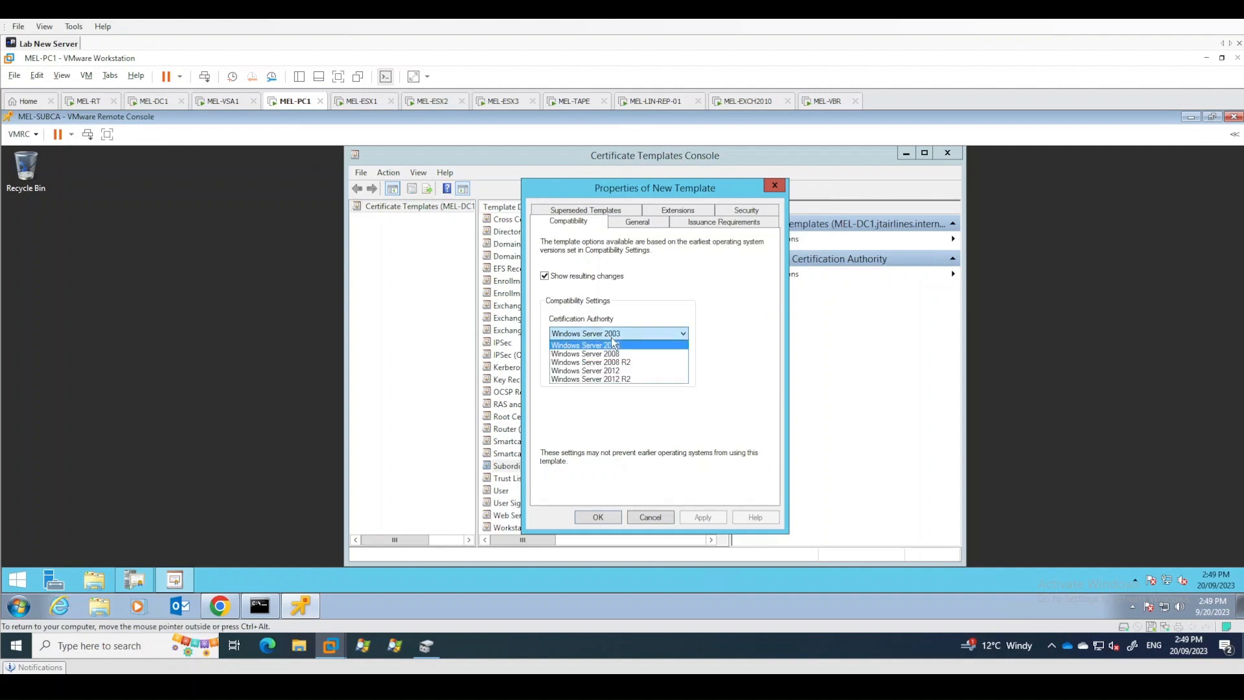
{"action": "left_click", "coordinate": [623, 370]}
{"action": "left_click", "coordinate": [628, 371]}
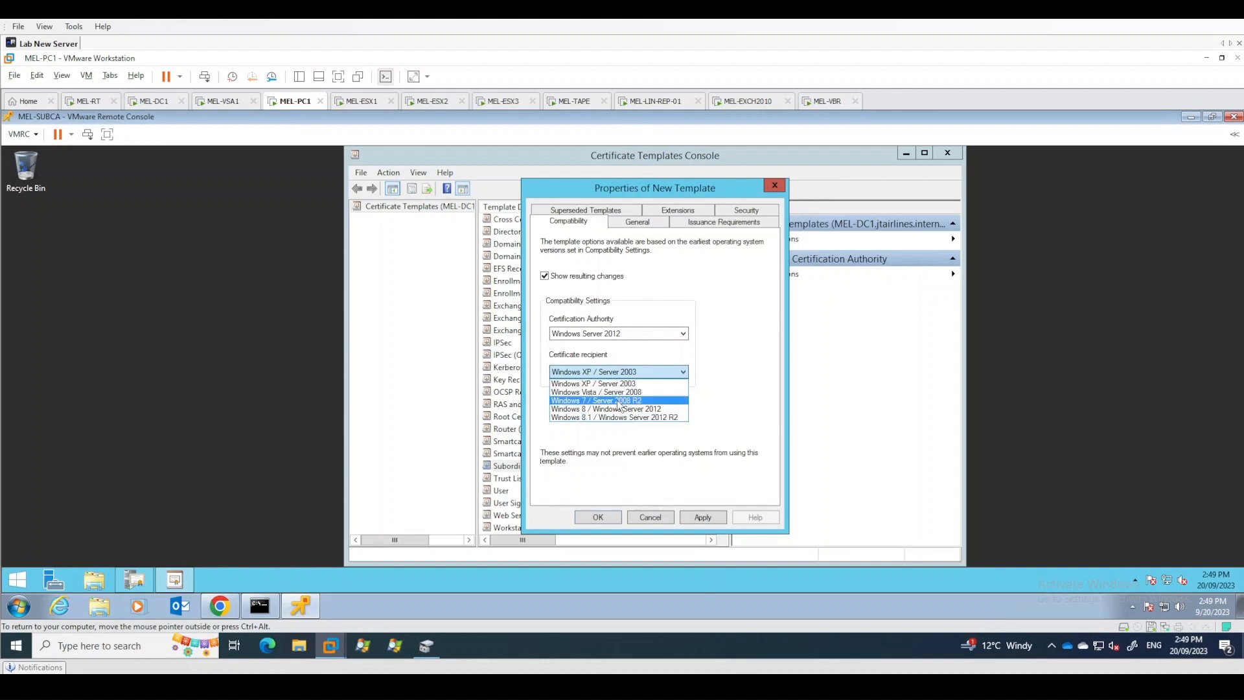
{"action": "left_click", "coordinate": [619, 400]}
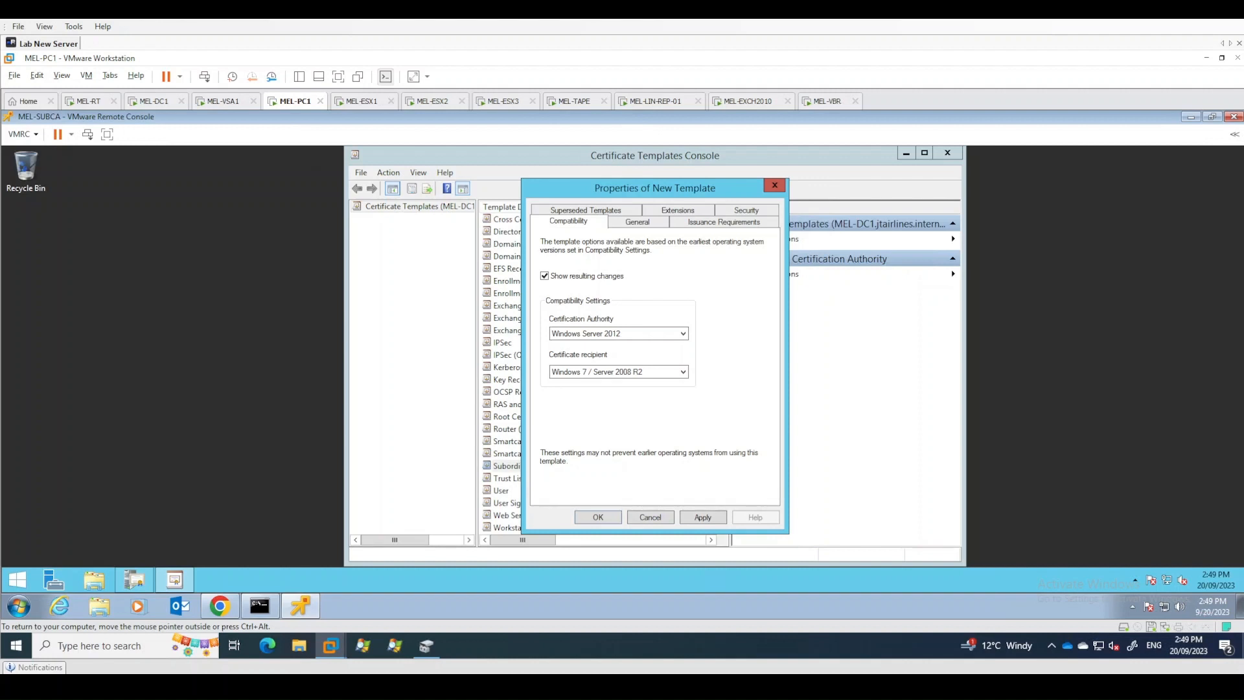
- Enable publishing the certificate in Active Directory and rename the template's display name to vSphere 6.x
{"action": "left_click", "coordinate": [635, 222]}
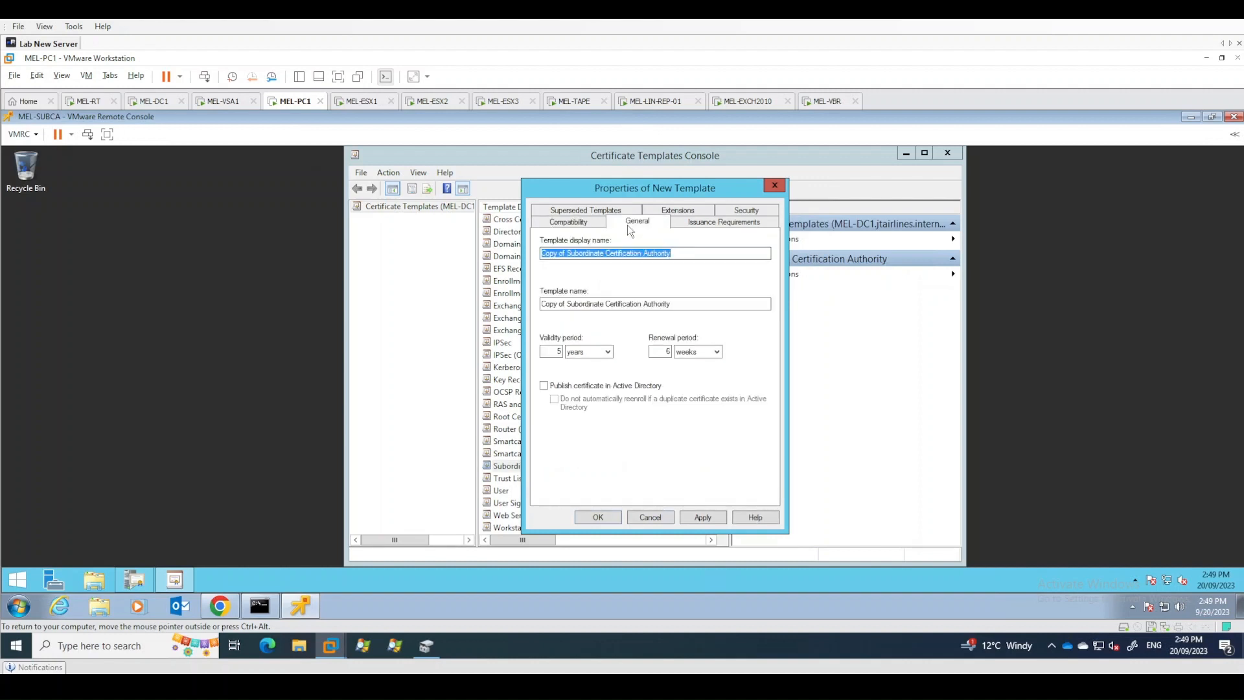
{"action": "left_click", "coordinate": [566, 388]}
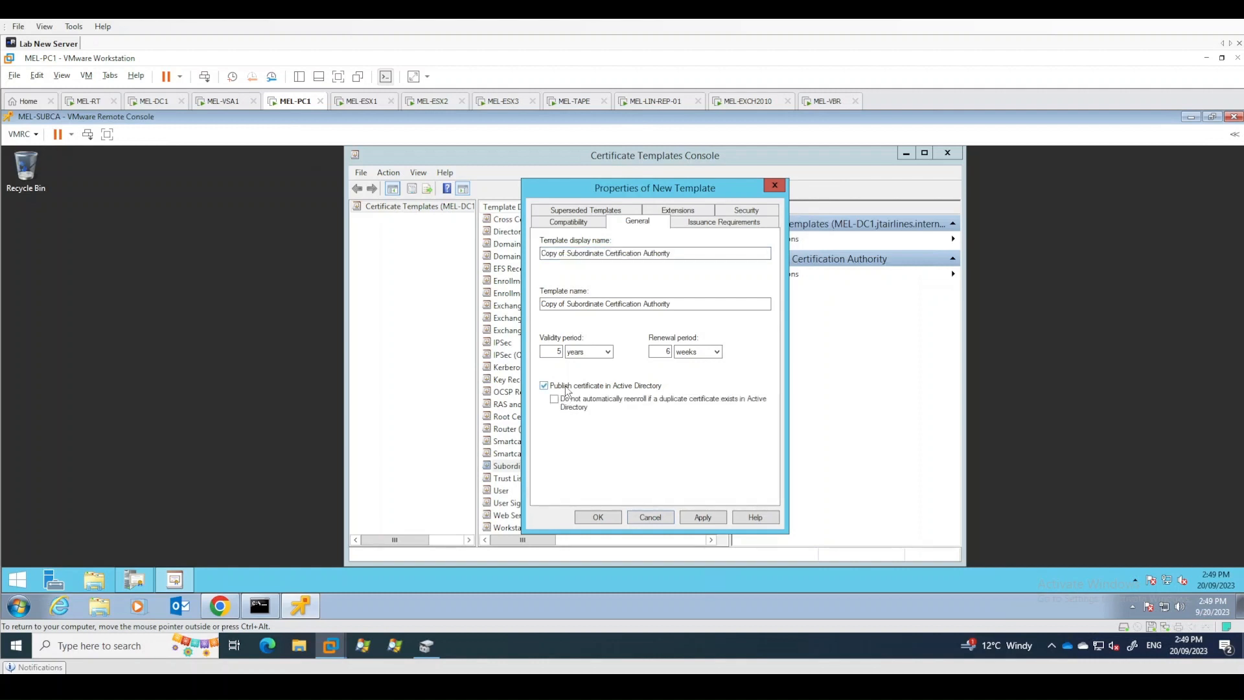
{"action": "left_click_drag", "start_coordinate": [678, 254], "coordinate": [540, 255]}
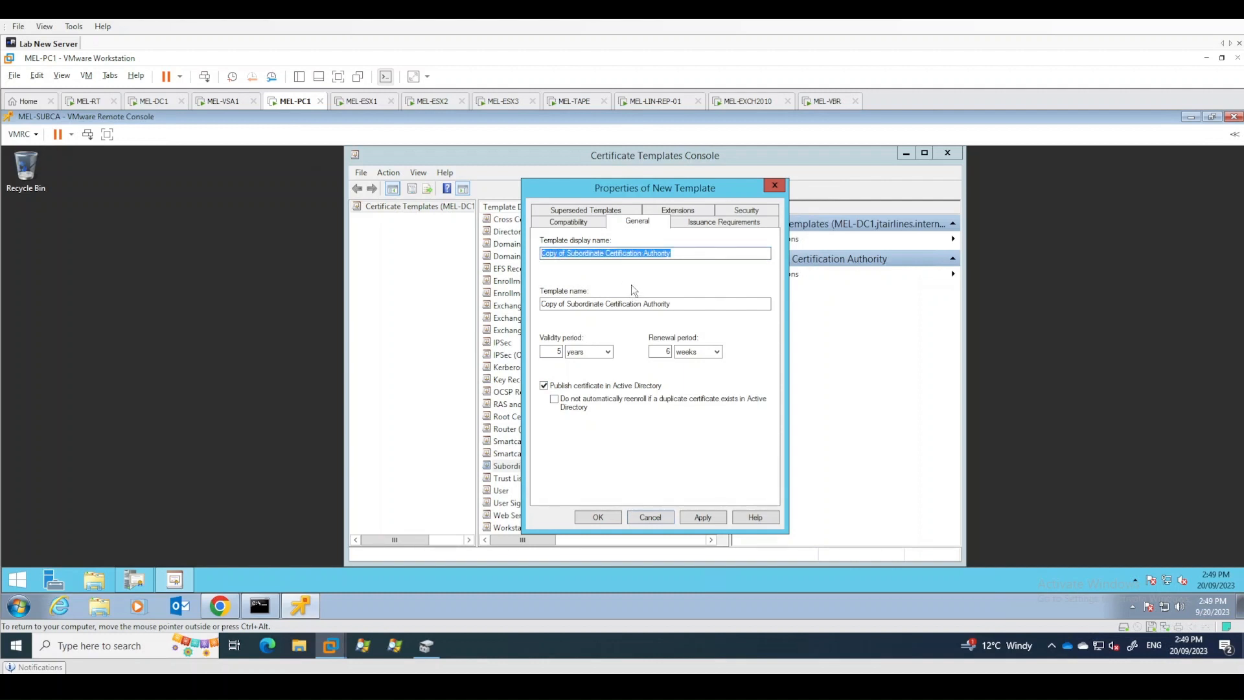
{"action": "type", "text": "vSphere 6.x"}
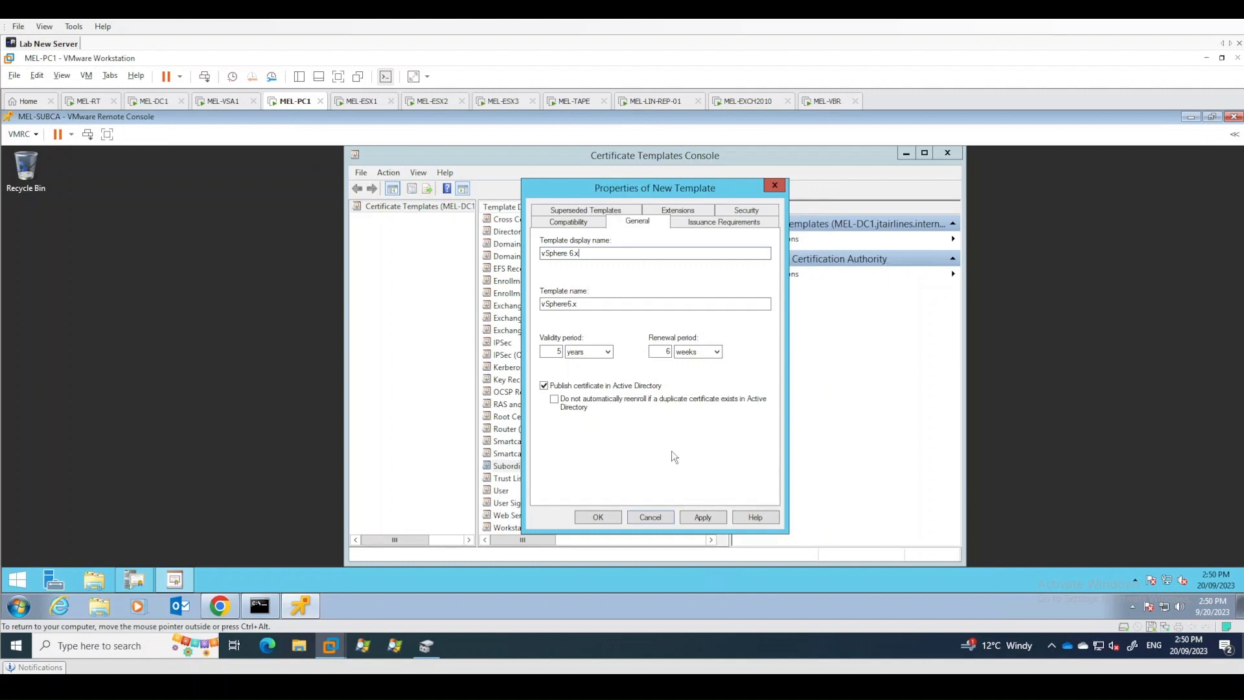
- Review the template's extensions, opening the Basic Constraints and Key Usage settings without changing them
{"action": "left_click", "coordinate": [685, 213]}
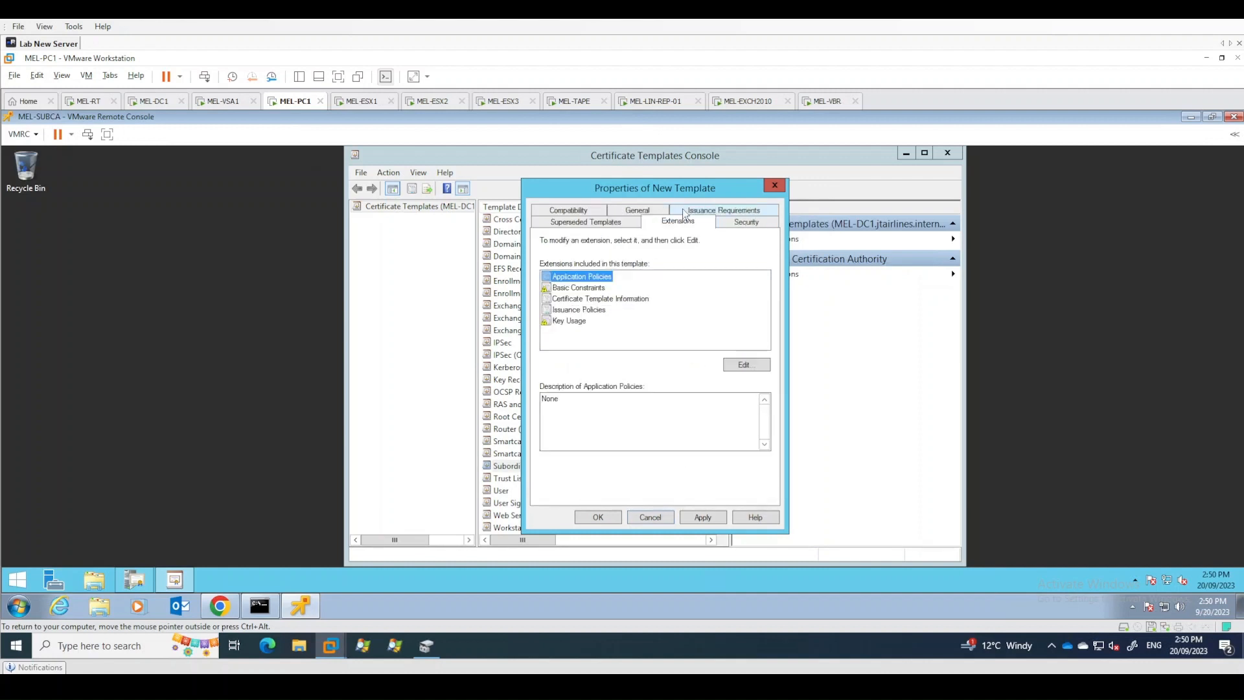
{"action": "left_click", "coordinate": [587, 299]}
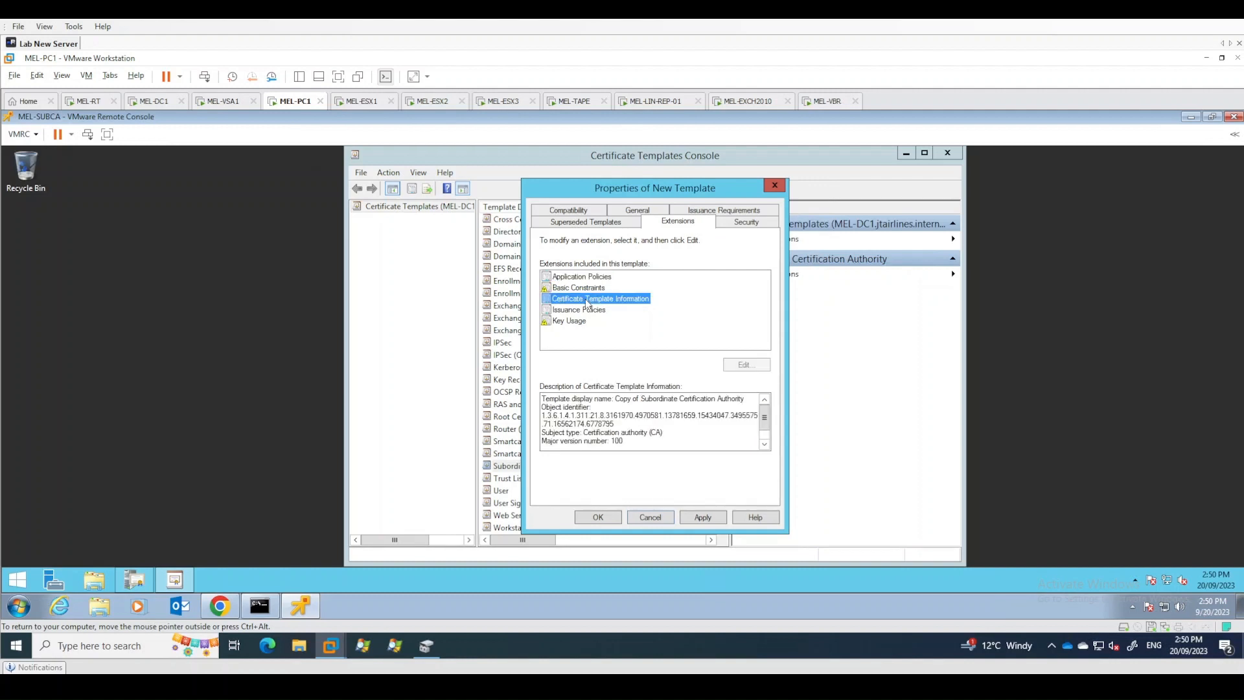
{"action": "left_click", "coordinate": [587, 288]}
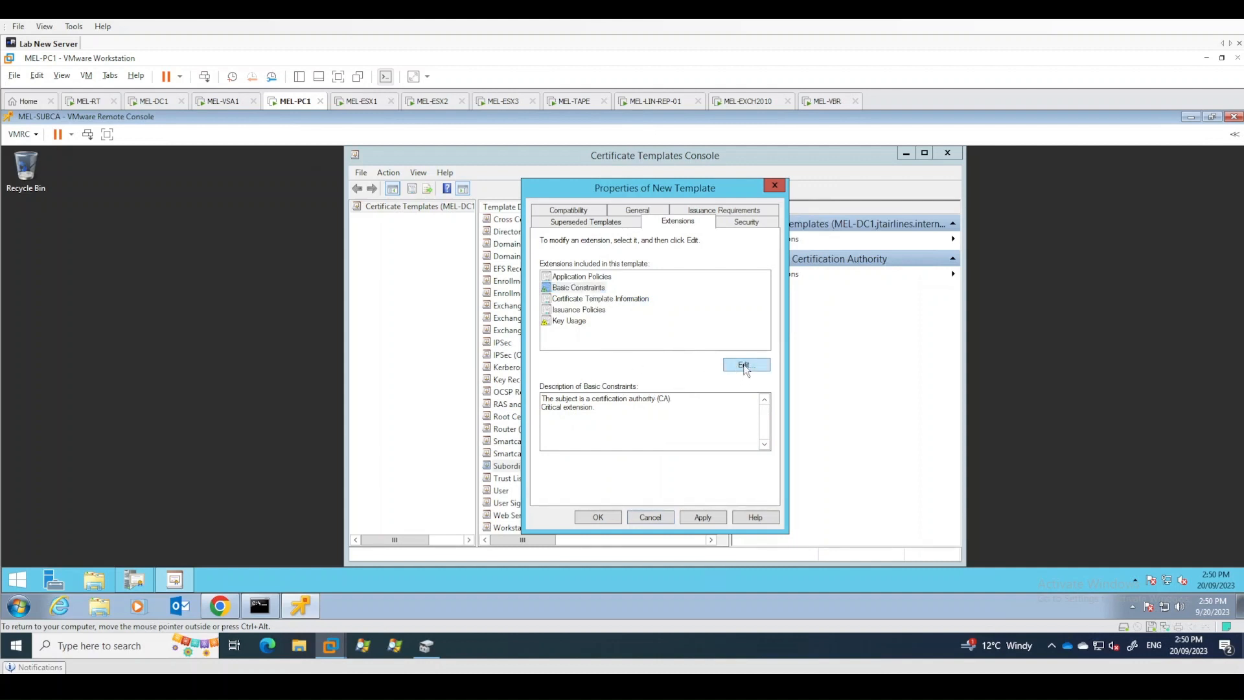
{"action": "left_click", "coordinate": [744, 366]}
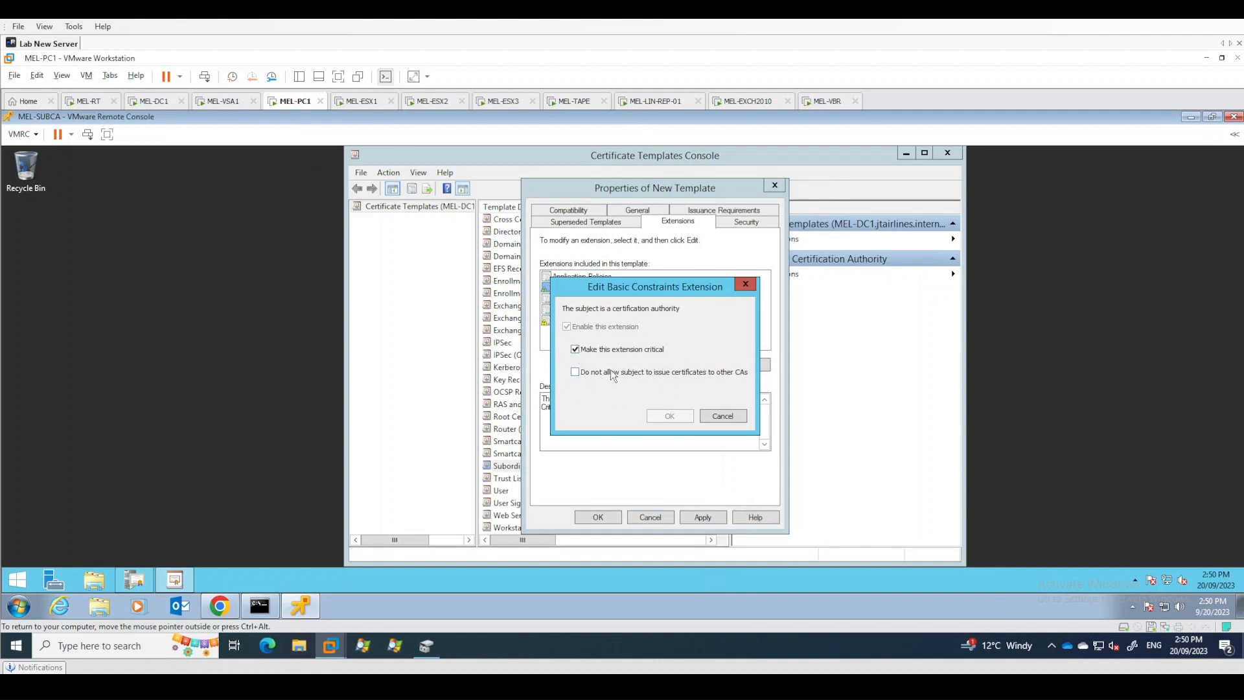
{"action": "left_click", "coordinate": [721, 414]}
{"action": "left_click", "coordinate": [572, 321]}
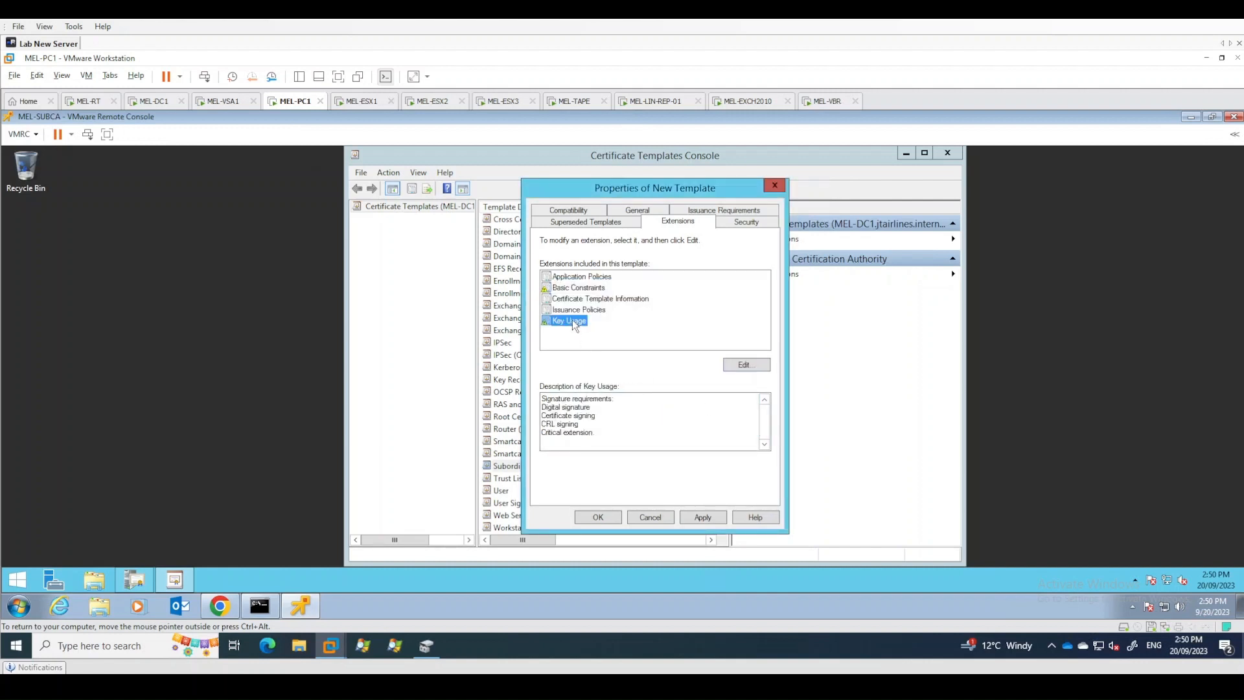
{"action": "left_click", "coordinate": [738, 365]}
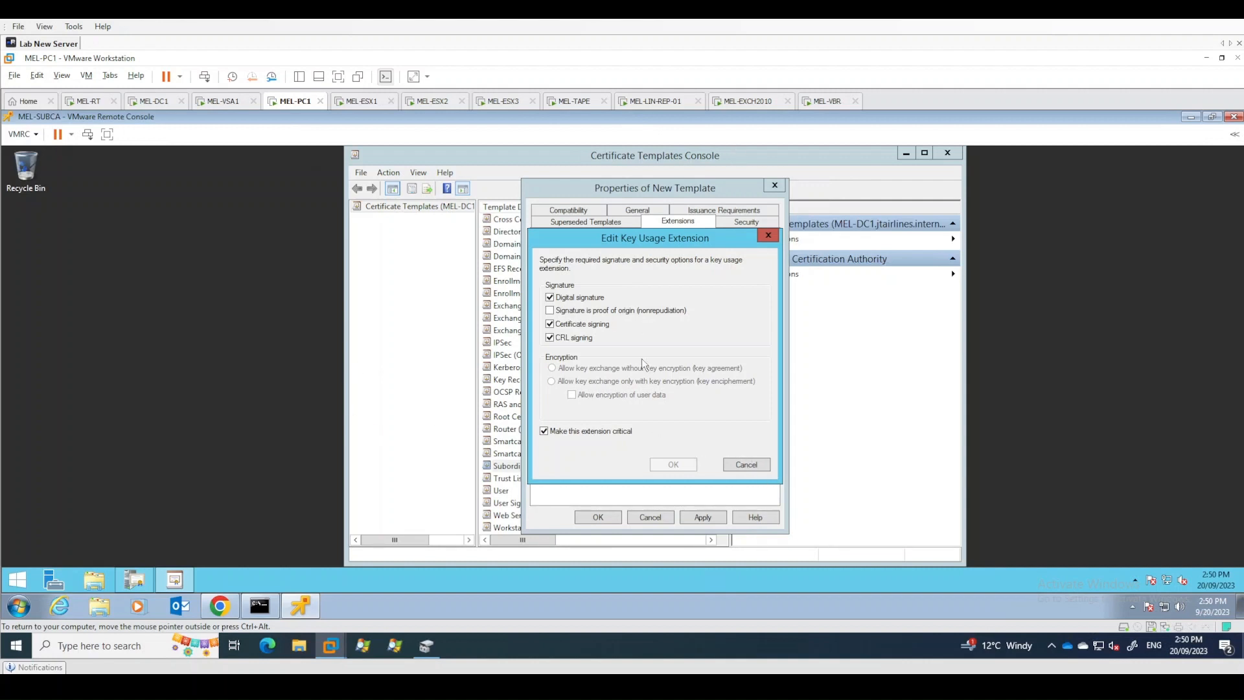
{"action": "left_click", "coordinate": [753, 465]}
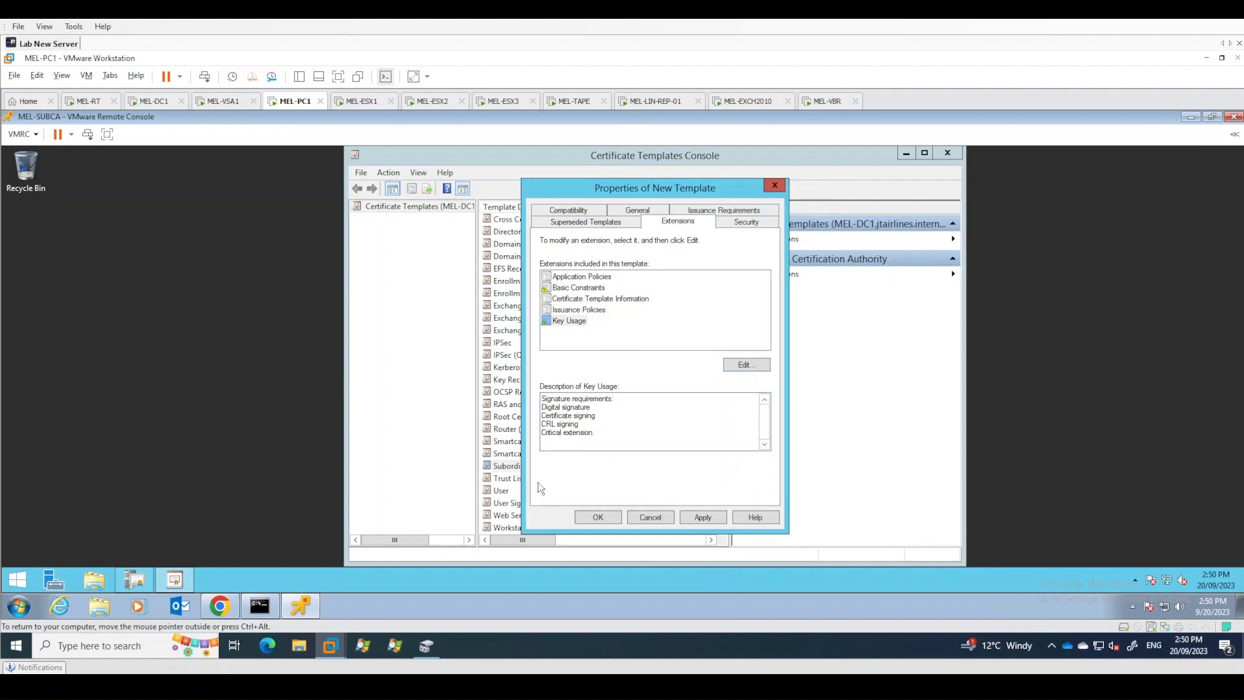
- Apply and save the vSphere 6.x template, then close the Certificate Templates Console
{"action": "left_click", "coordinate": [705, 518]}
{"action": "left_click", "coordinate": [598, 518]}
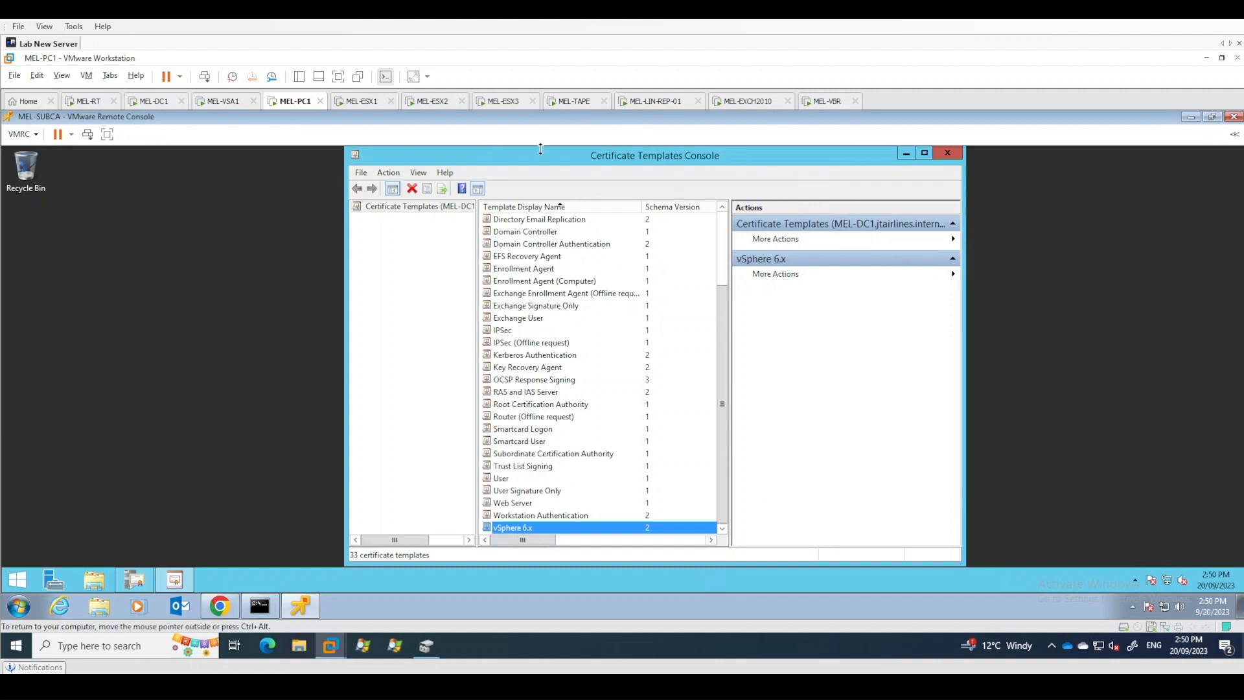
{"action": "left_click", "coordinate": [945, 154]}
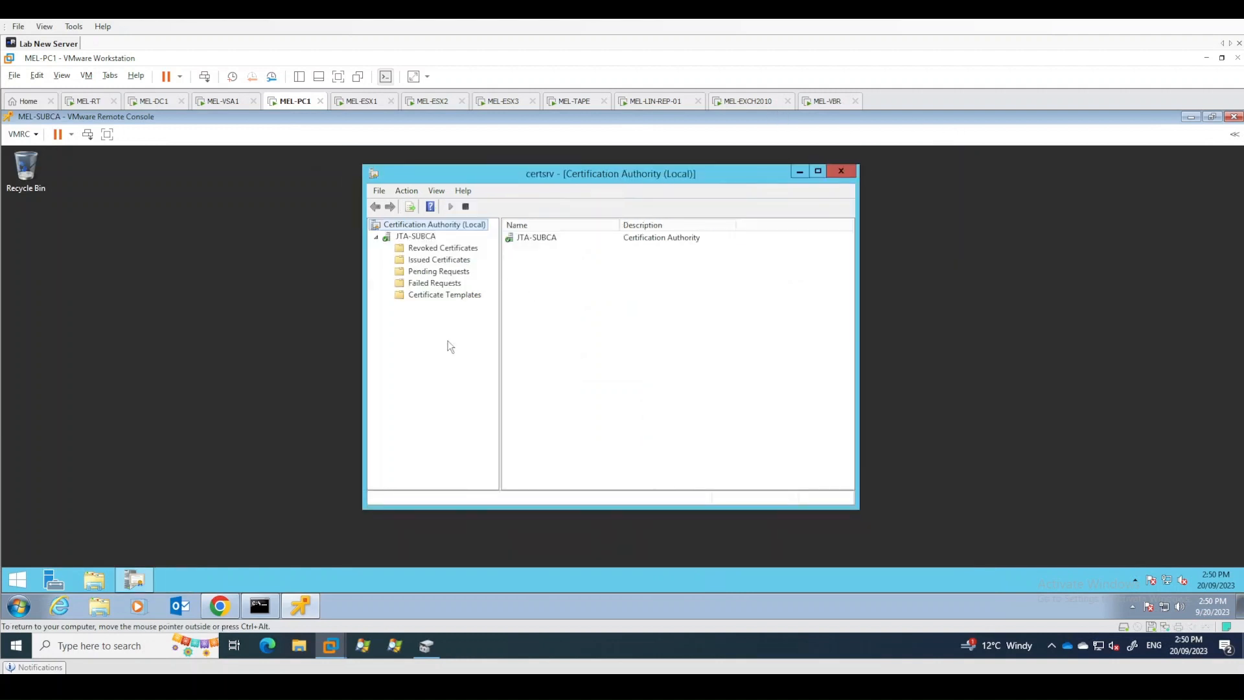
- Enable the vSphere 6.x template as a new certificate template to issue on JTA-SUBCA
{"action": "left_click", "coordinate": [445, 297]}
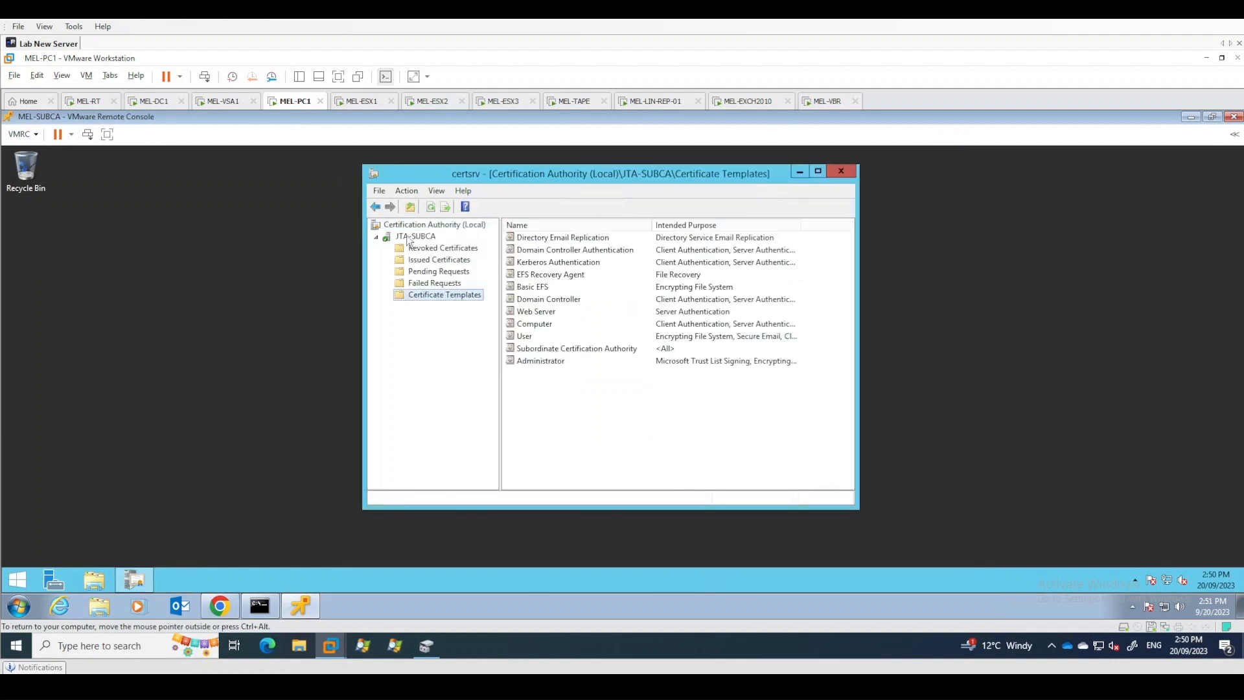
{"action": "right_click", "coordinate": [450, 300]}
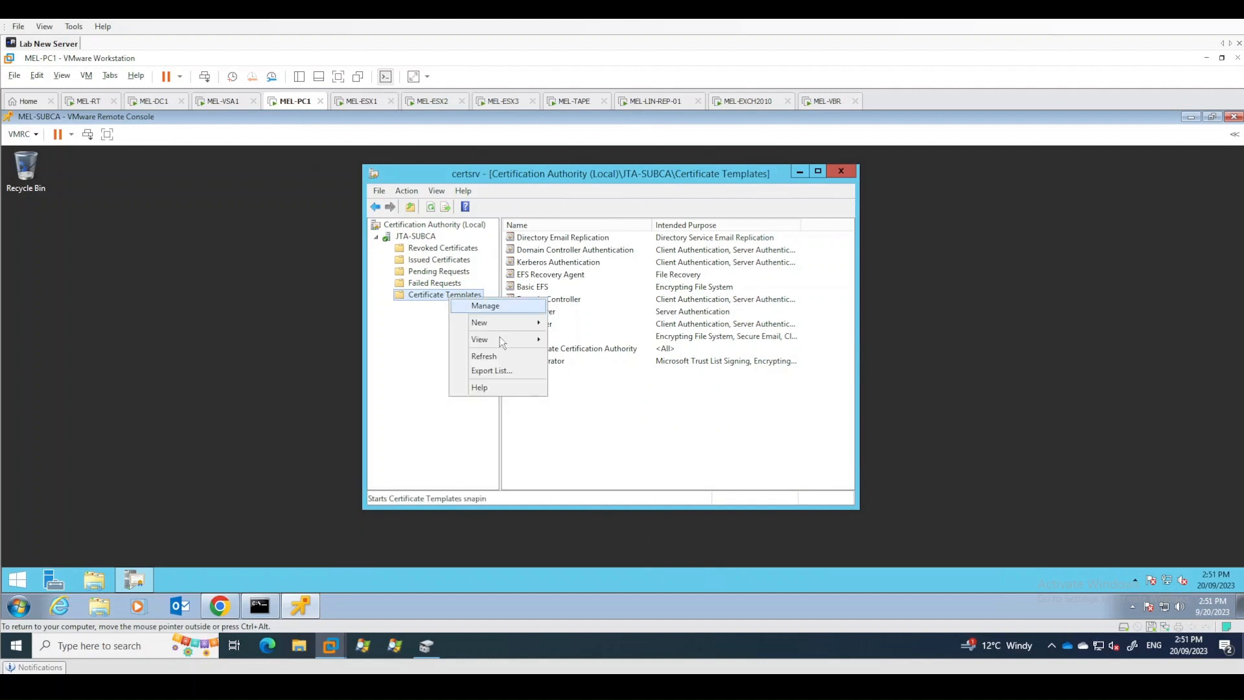
{"action": "mouse_move", "coordinate": [519, 324]}
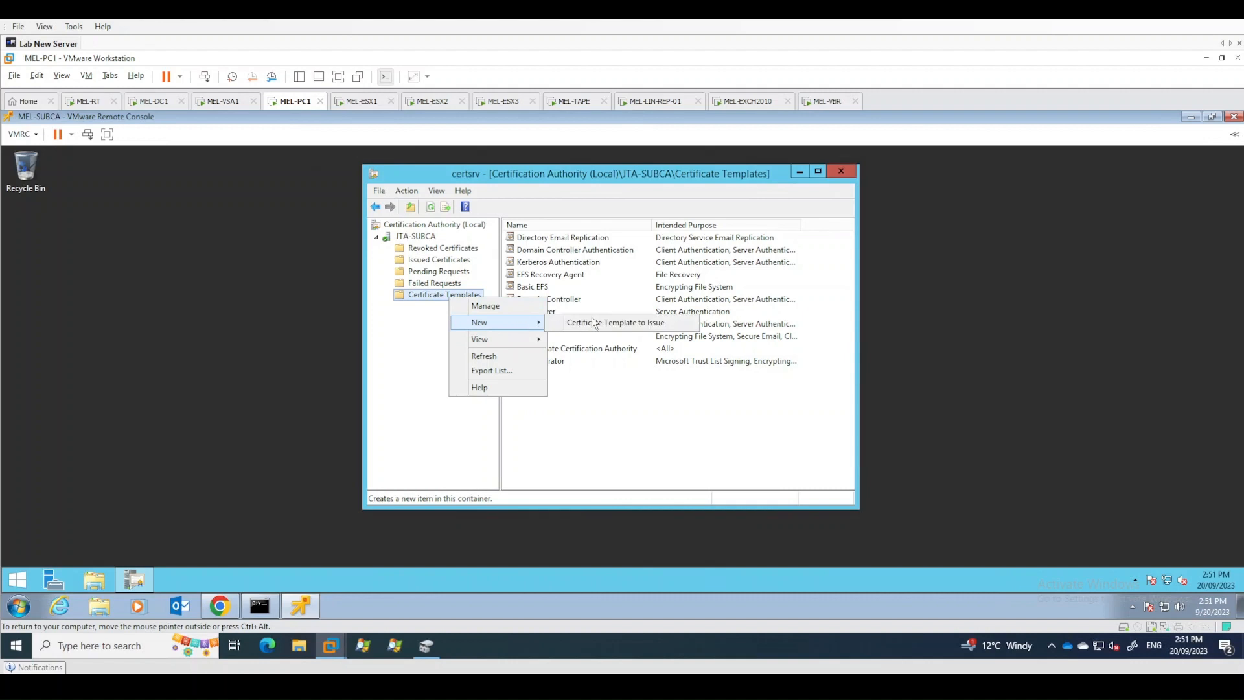
{"action": "left_click", "coordinate": [649, 322]}
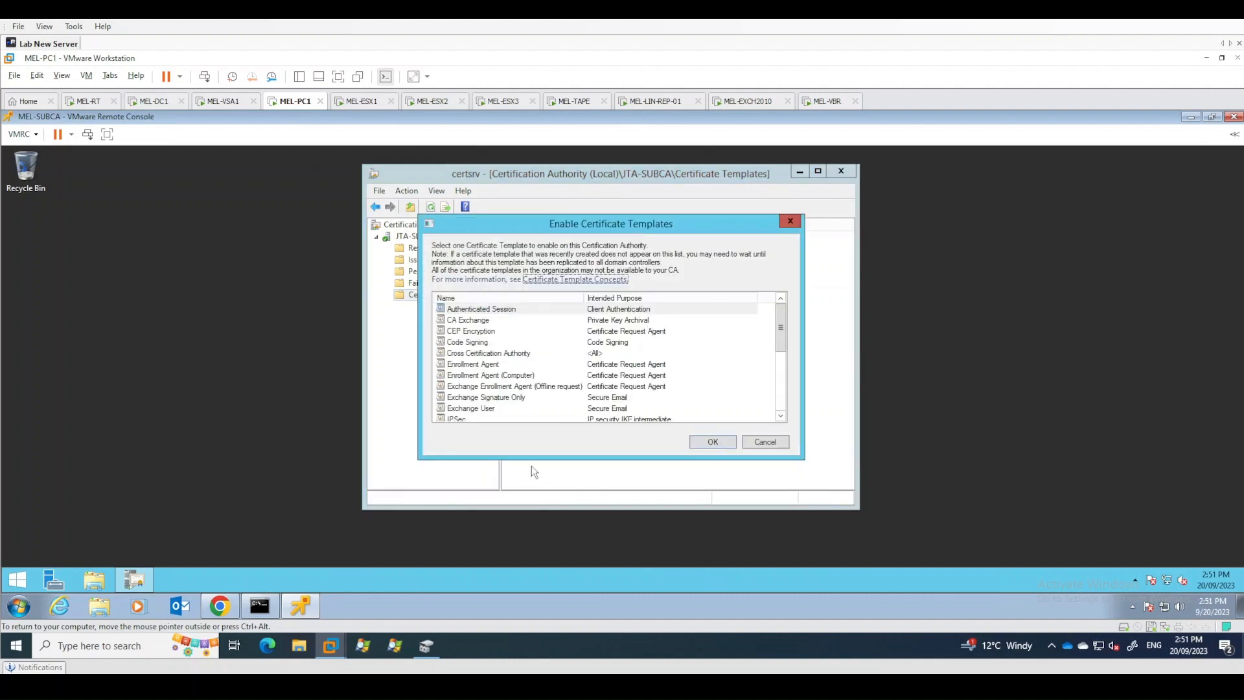
{"action": "scroll", "coordinate": [550, 365], "scroll_direction": "down", "scroll_amount": 5}
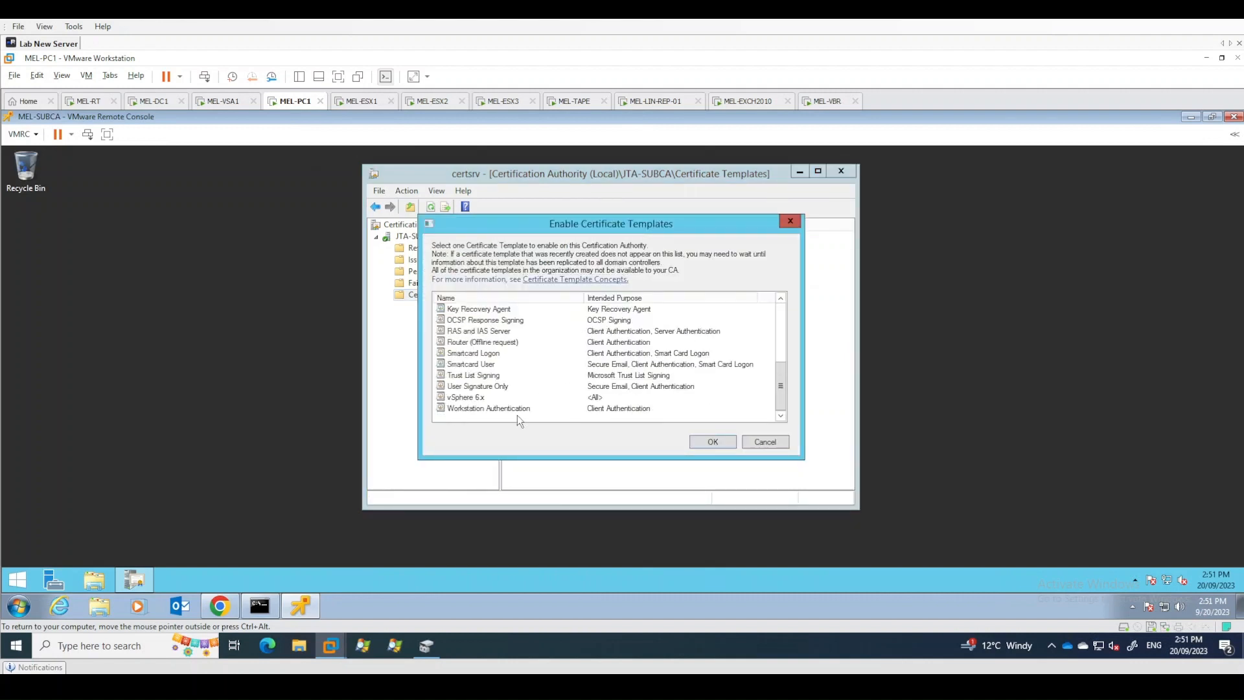
{"action": "left_click", "coordinate": [469, 398]}
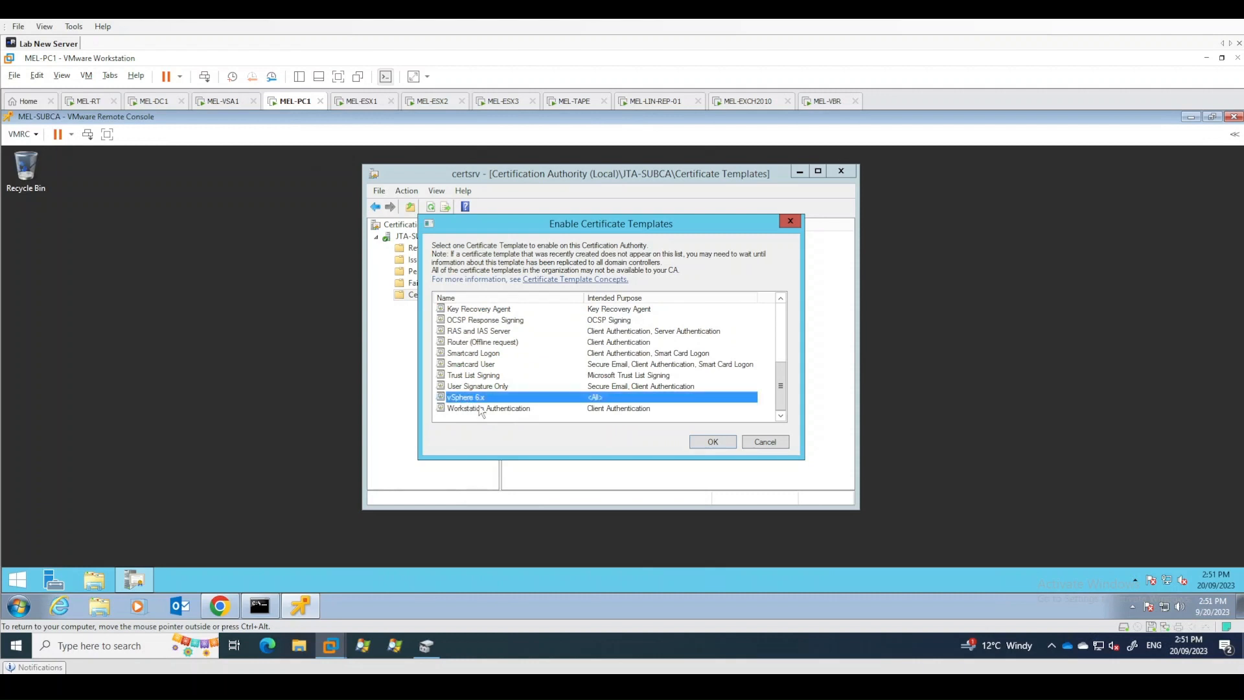
{"action": "left_click", "coordinate": [707, 442]}
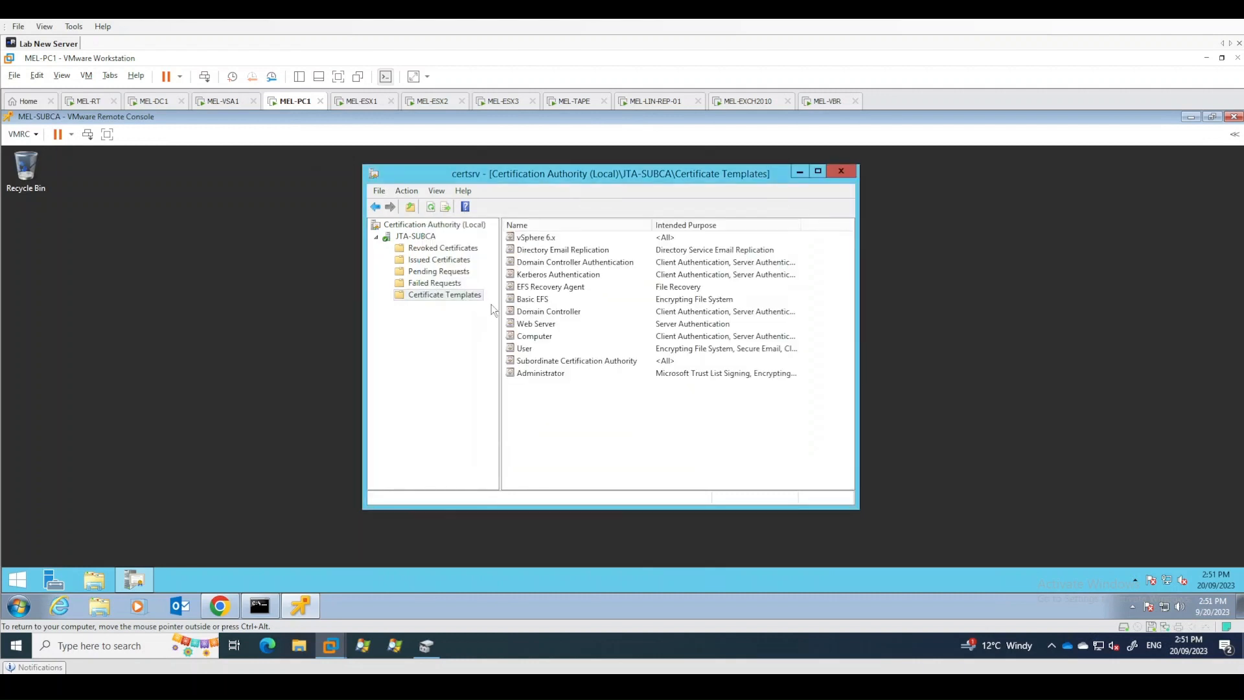
- Close the MEL-SUBCA remote console window
{"action": "left_click", "coordinate": [539, 238]}
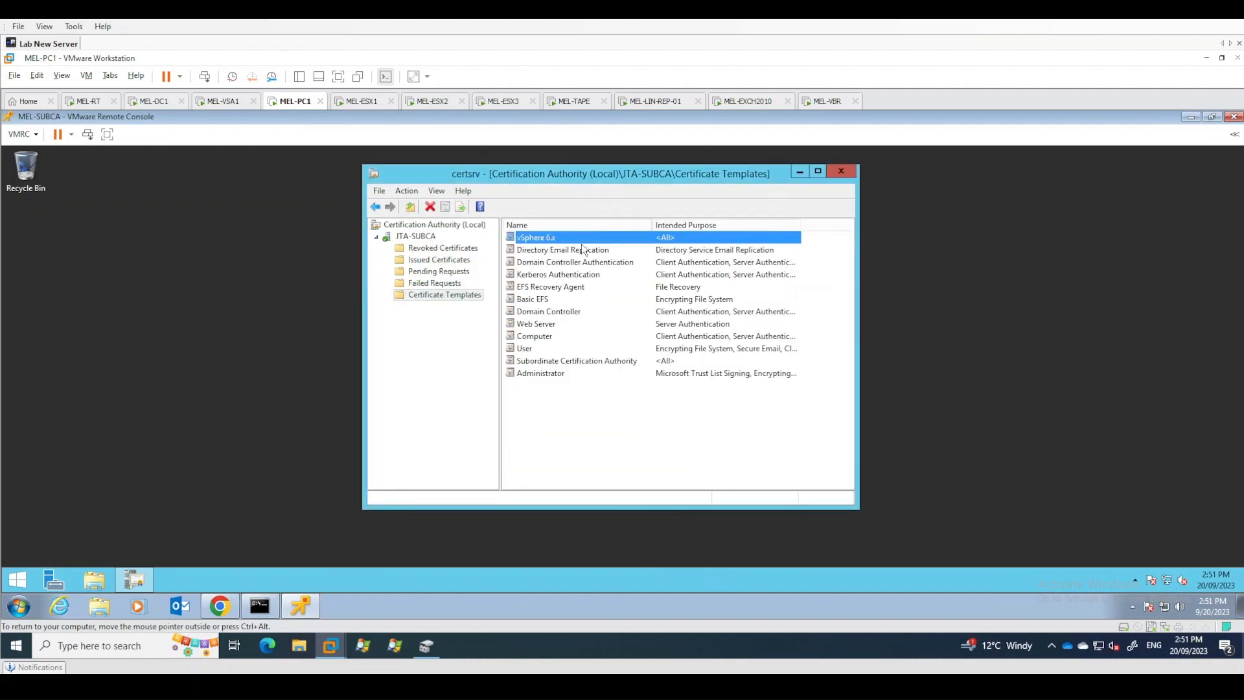
{"action": "left_click", "coordinate": [603, 445]}
{"action": "left_click", "coordinate": [431, 407]}
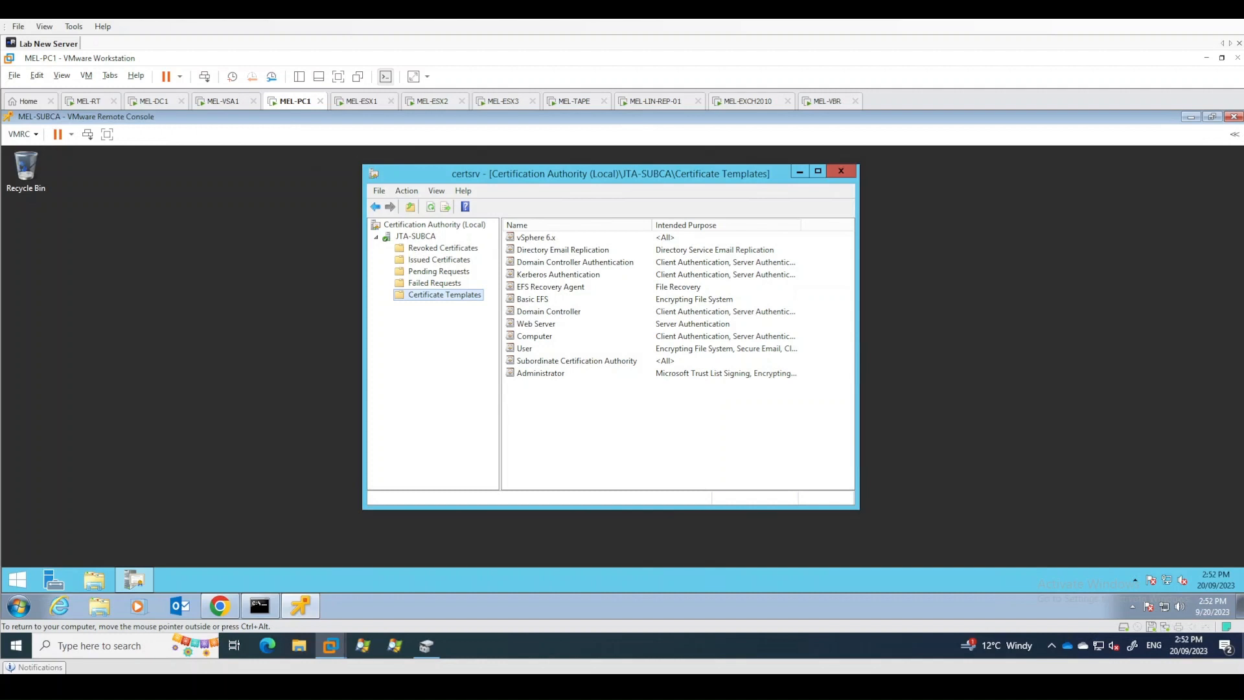
{"action": "left_click", "coordinate": [1234, 117]}
{"action": "left_click", "coordinate": [1234, 117]}
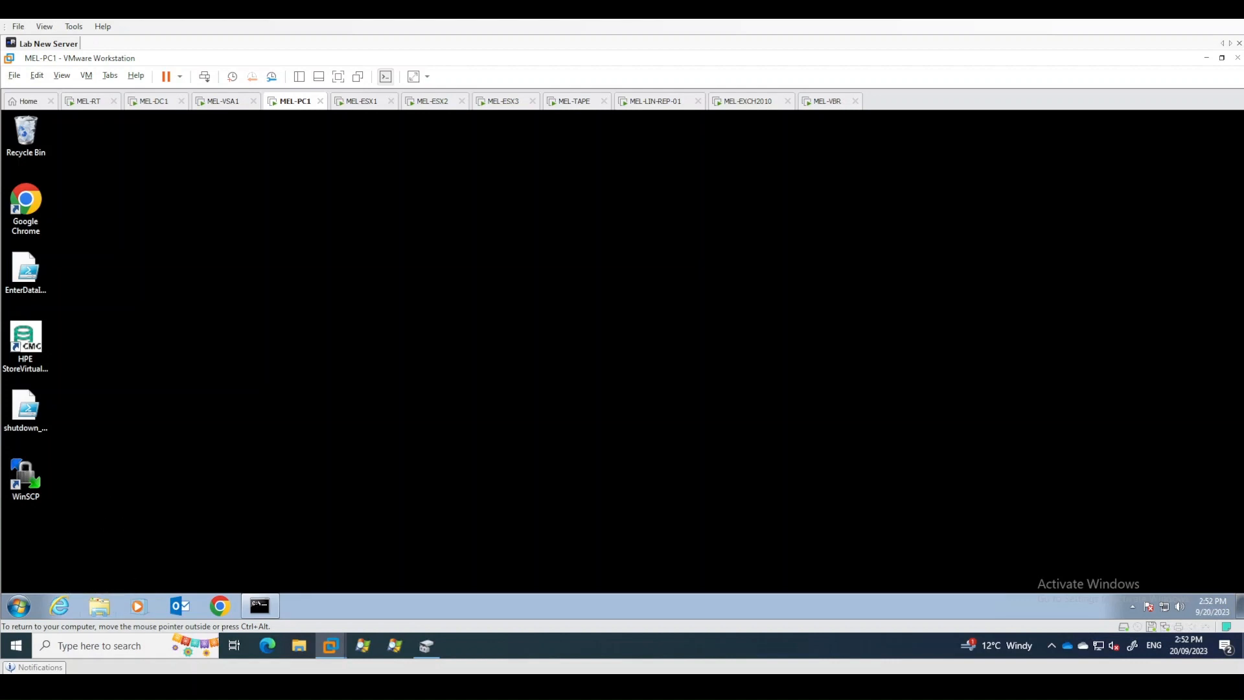
- Open the Utilities folder on Admin Share (T:) and paste putty onto the desktop
{"action": "left_click", "coordinate": [102, 606]}
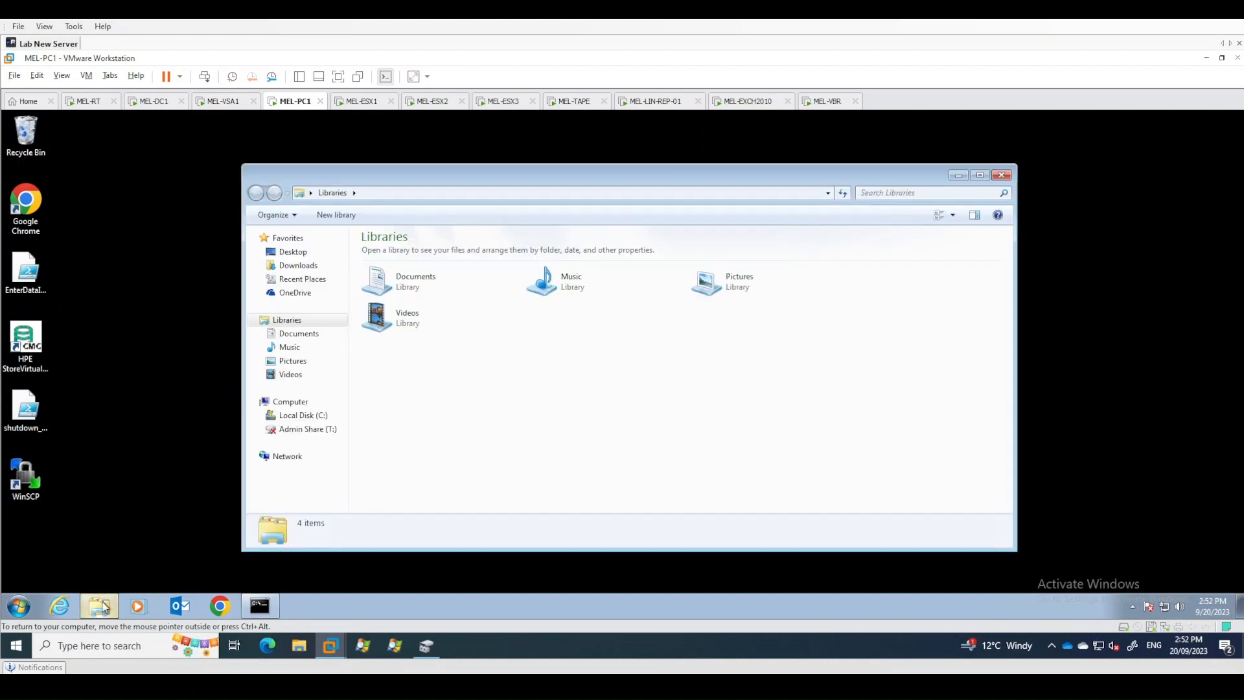
{"action": "left_click", "coordinate": [300, 429]}
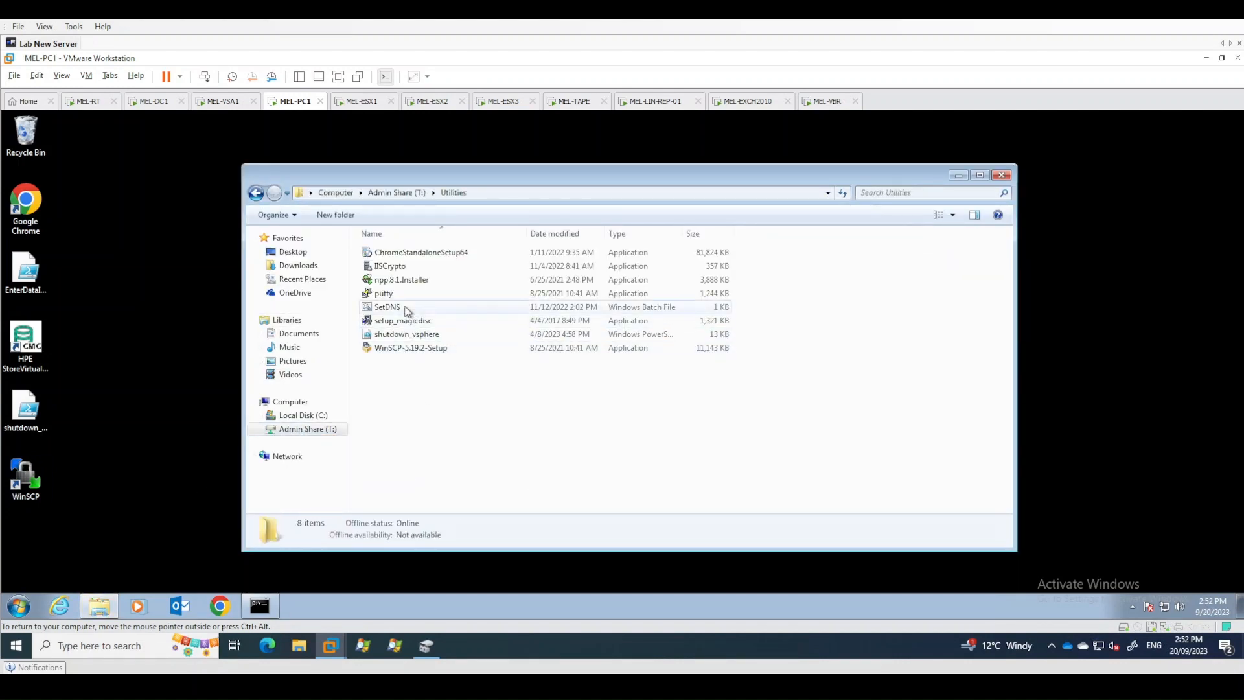
{"action": "left_click", "coordinate": [405, 307]}
{"action": "left_click", "coordinate": [402, 295]}
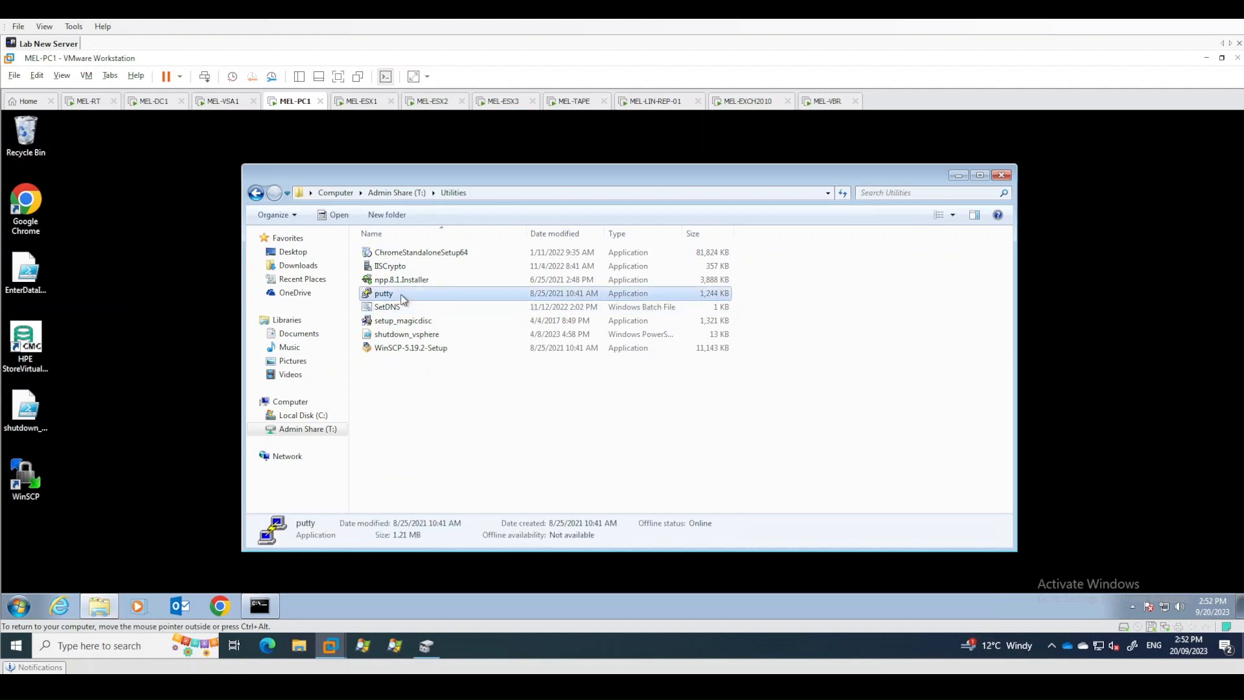
{"action": "left_click", "coordinate": [165, 278]}
{"action": "key", "text": "ctrl+v"}
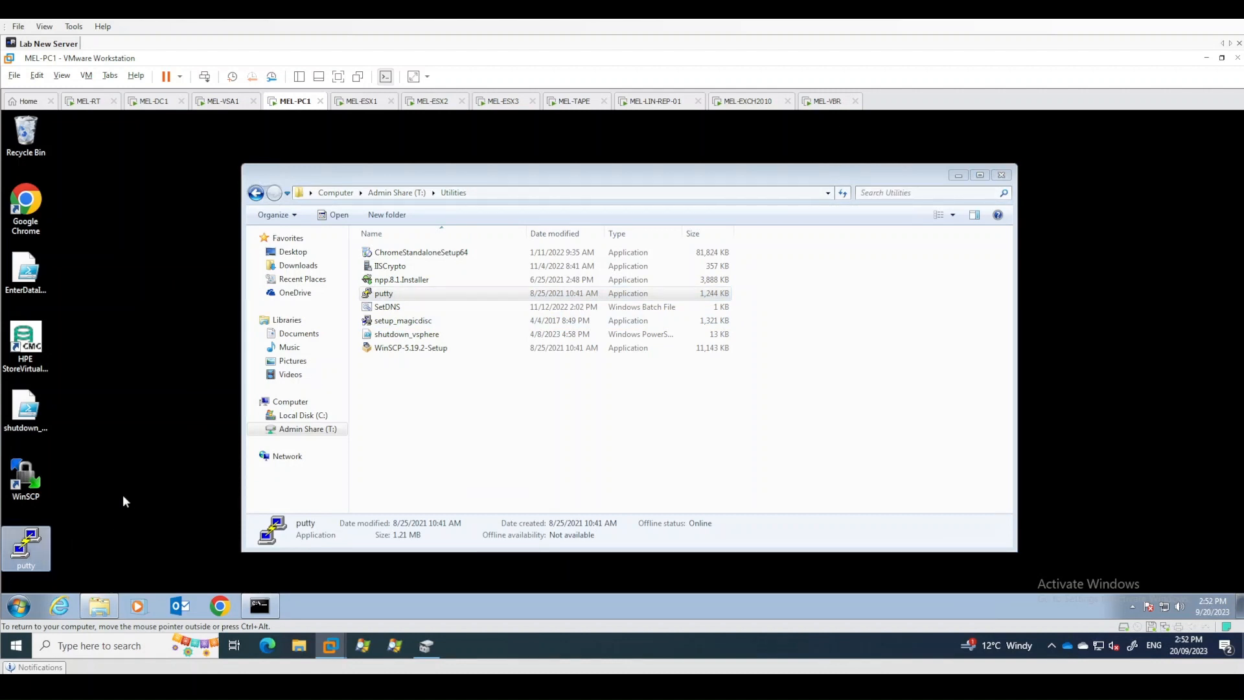
- Launch putty from the desktop, allowing it to run past the security warning
{"action": "left_click", "coordinate": [29, 494]}
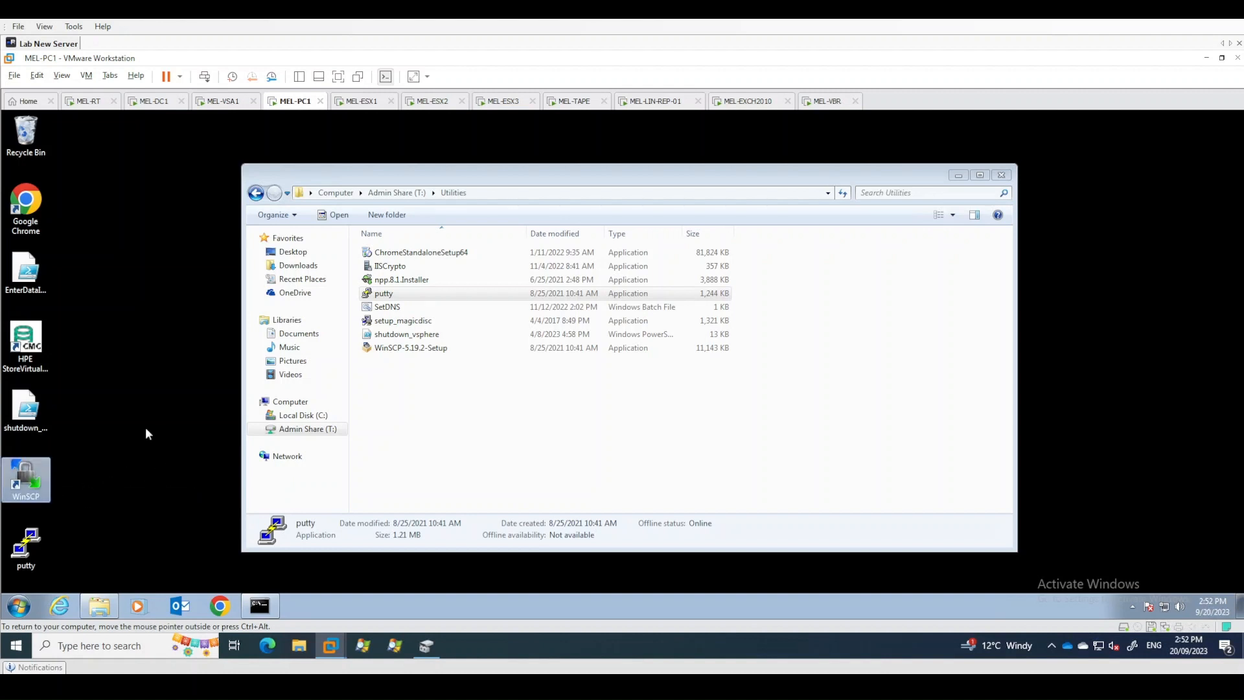
{"action": "left_click", "coordinate": [107, 486]}
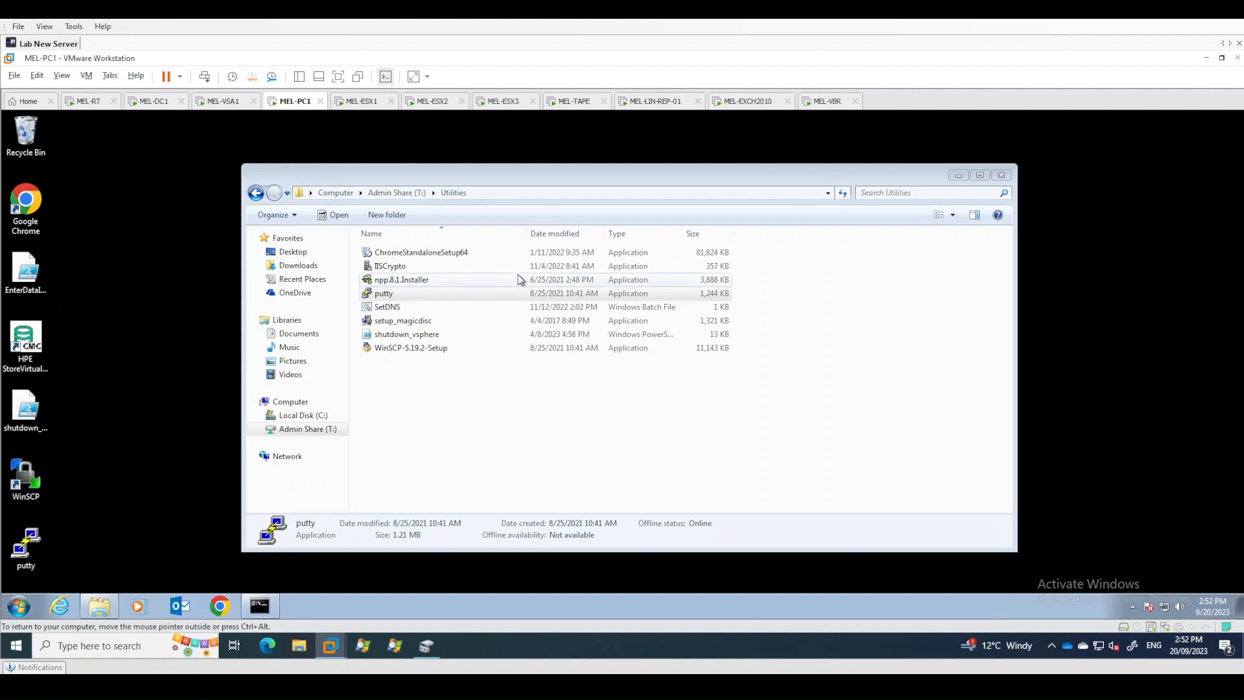
{"action": "double_click", "coordinate": [30, 549]}
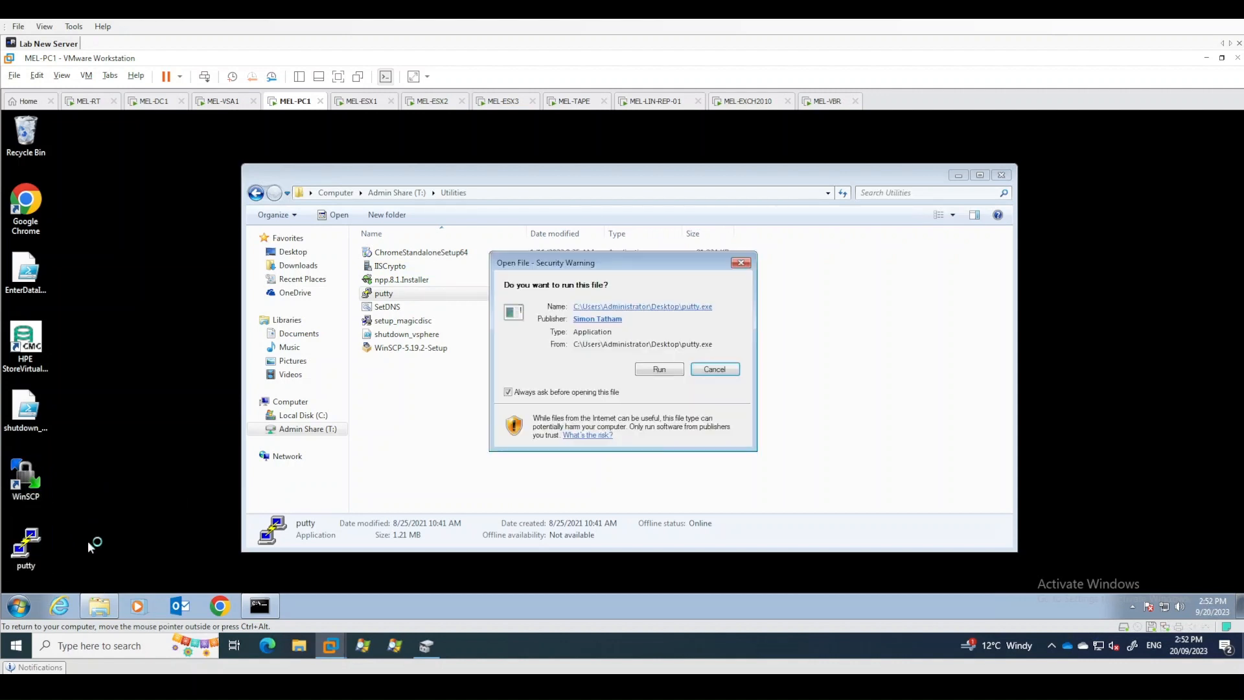
{"action": "left_click", "coordinate": [660, 369]}
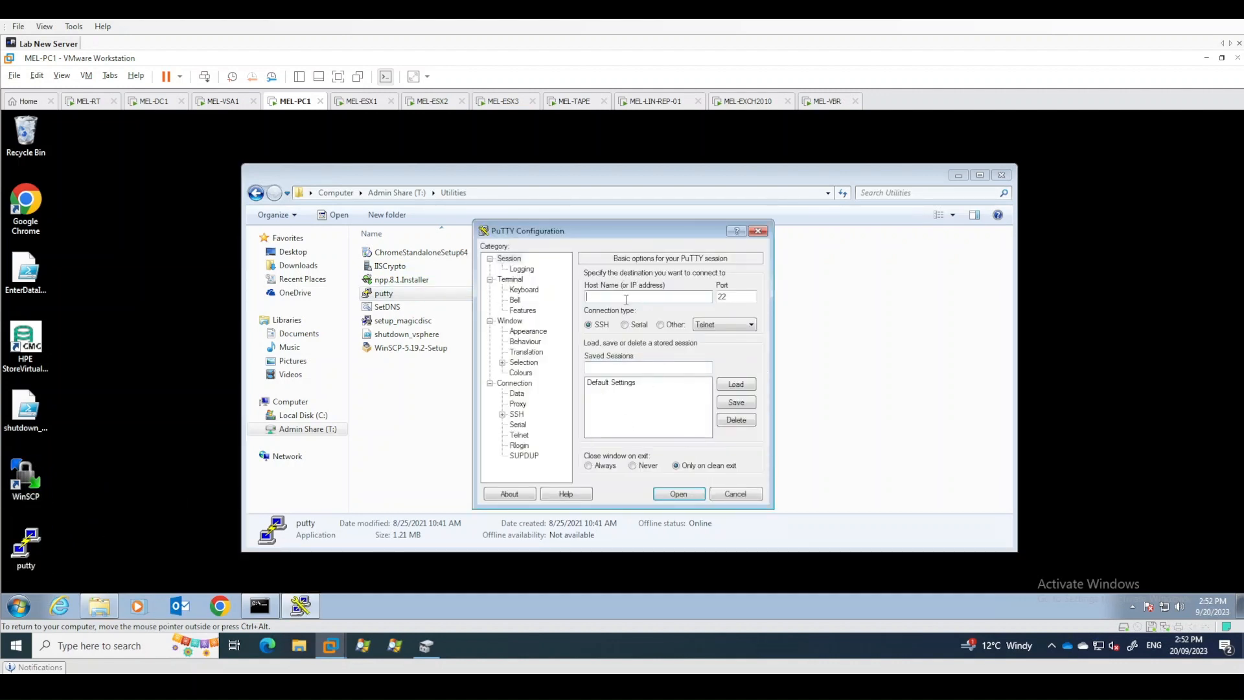
- Open an SSH session to mel-vcsa.jtairlines.internal
{"action": "type", "text": "mel-vcsa.jtairlines.internal"}
{"action": "key", "text": "Return"}
{"action": "left_click_drag", "start_coordinate": [317, 146], "coordinate": [768, 247]}
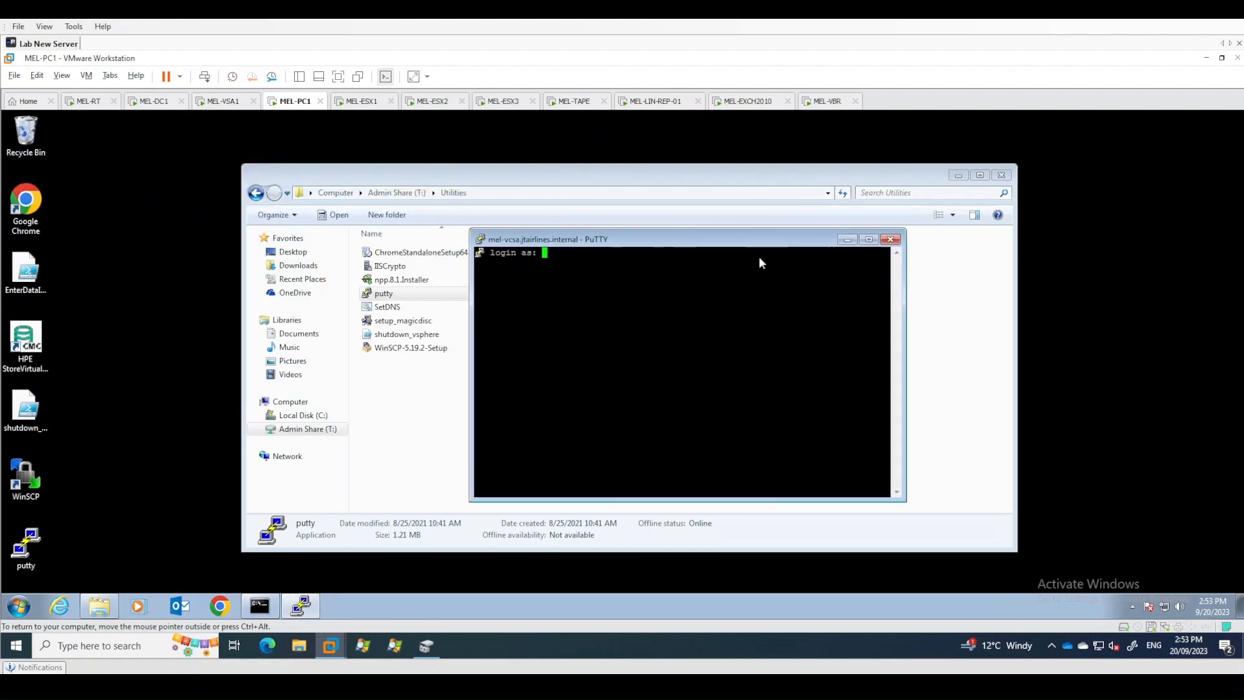
- Close the Utilities folder window and log in to the SSH session as root with the account password
{"action": "left_click", "coordinate": [1001, 175]}
{"action": "type", "text": "root"}
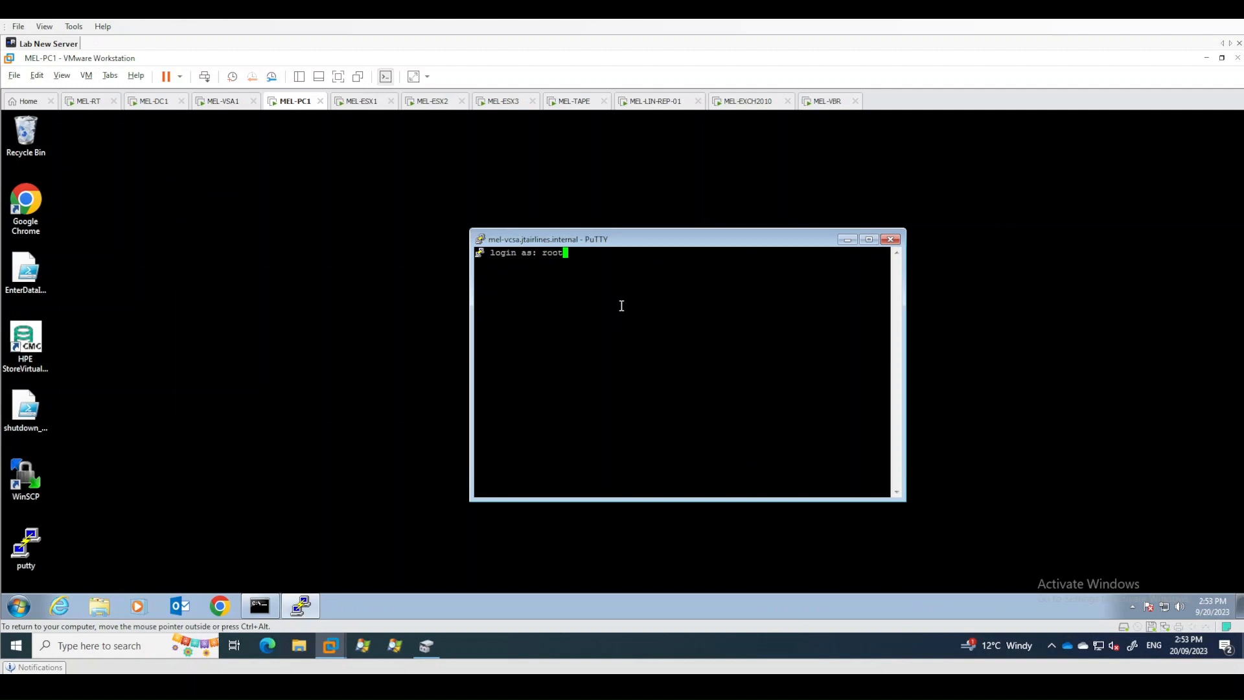
{"action": "key", "text": "Return"}
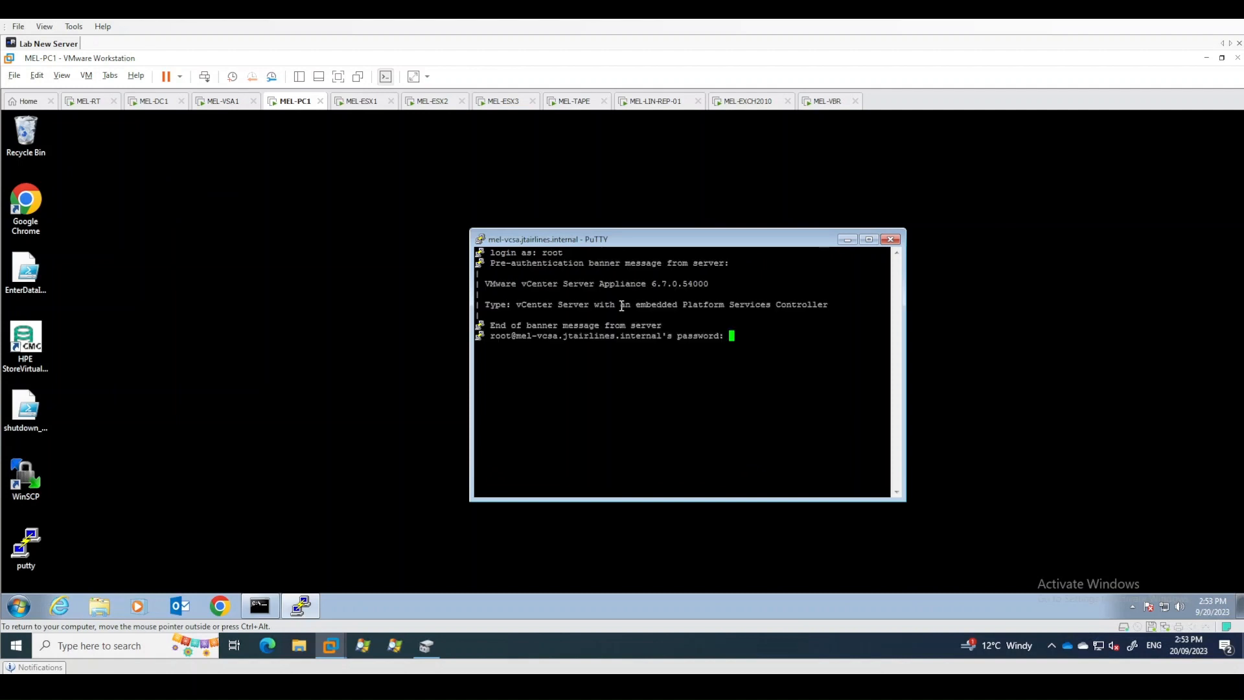
{"action": "key", "text": "Return"}
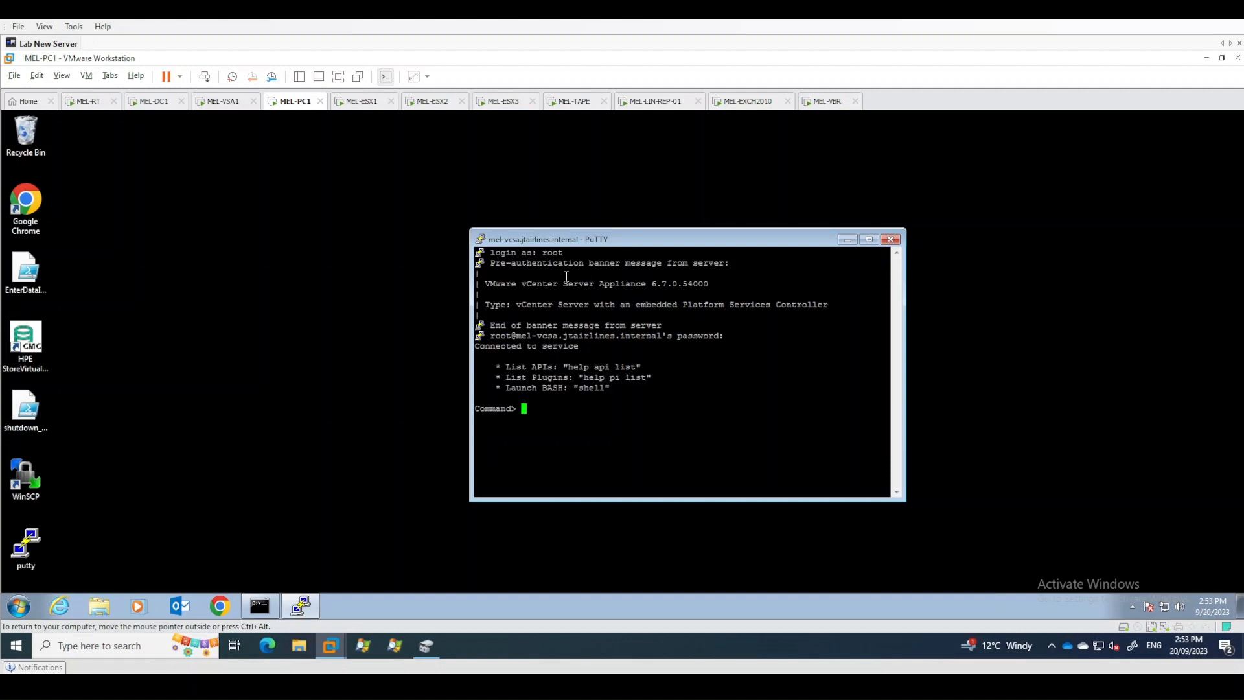
- Enable shell access with shell.set --enabled true and launch the shell
{"action": "left_click_drag", "start_coordinate": [557, 242], "coordinate": [531, 231]}
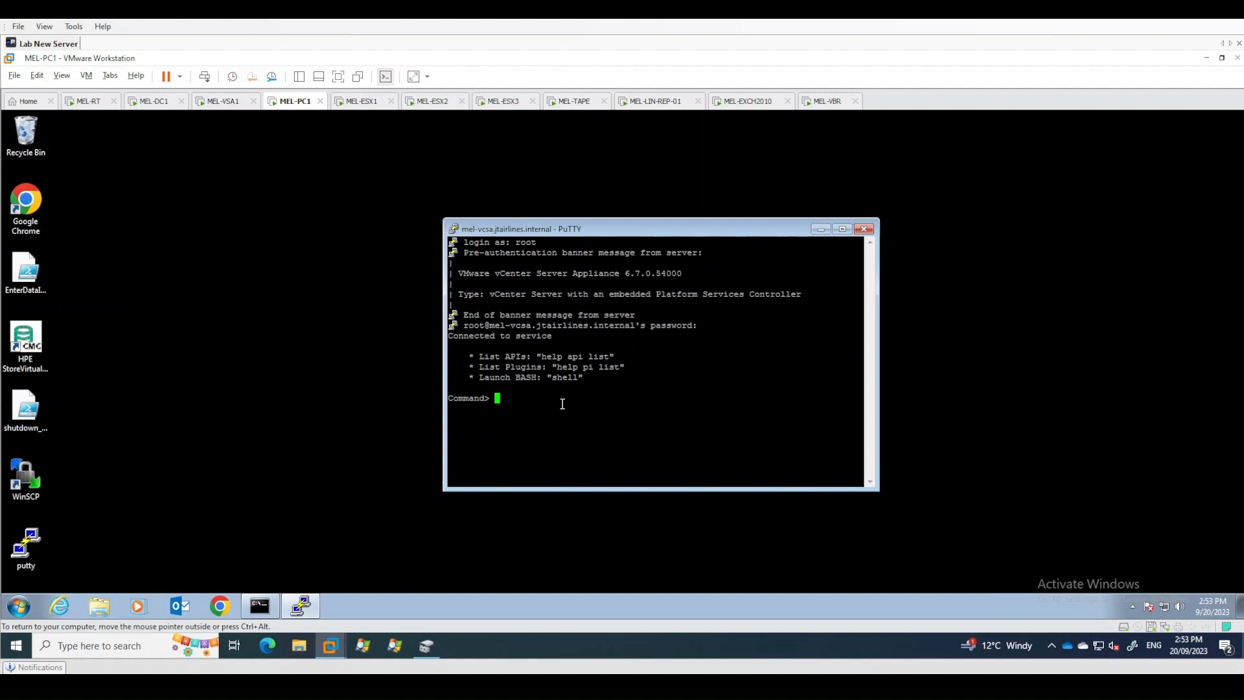
{"action": "type", "text": "shell.set --enabled true"}
{"action": "key", "text": "Return"}
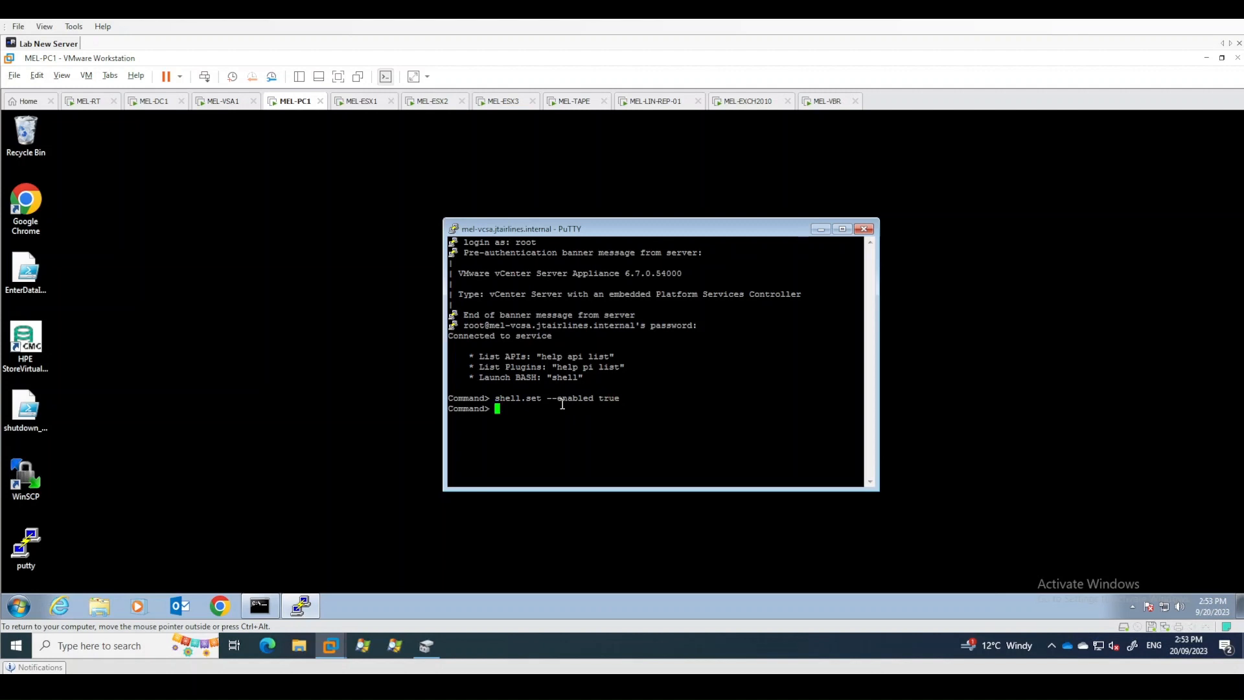
{"action": "type", "text": "shell"}
{"action": "key", "text": "Return"}
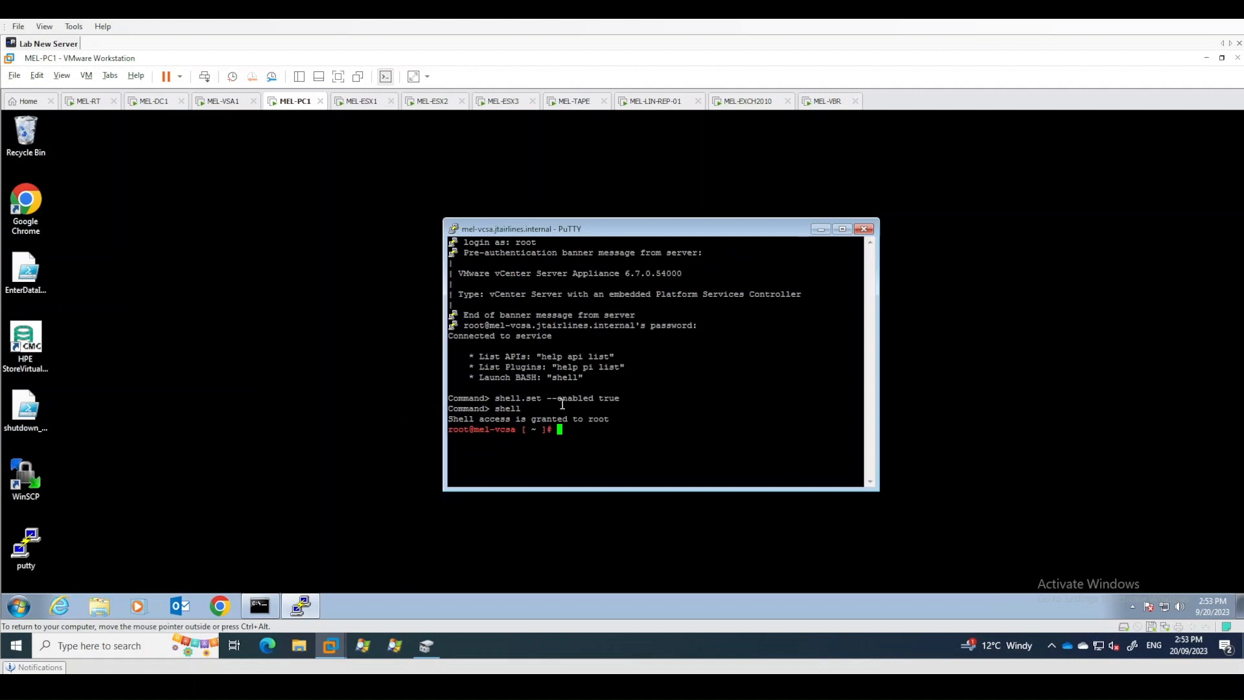
- Change root's default login shell to /bin/bash with chsh
{"action": "type", "text": "chsh -s /bin/bash root"}
{"action": "key", "text": "Return"}
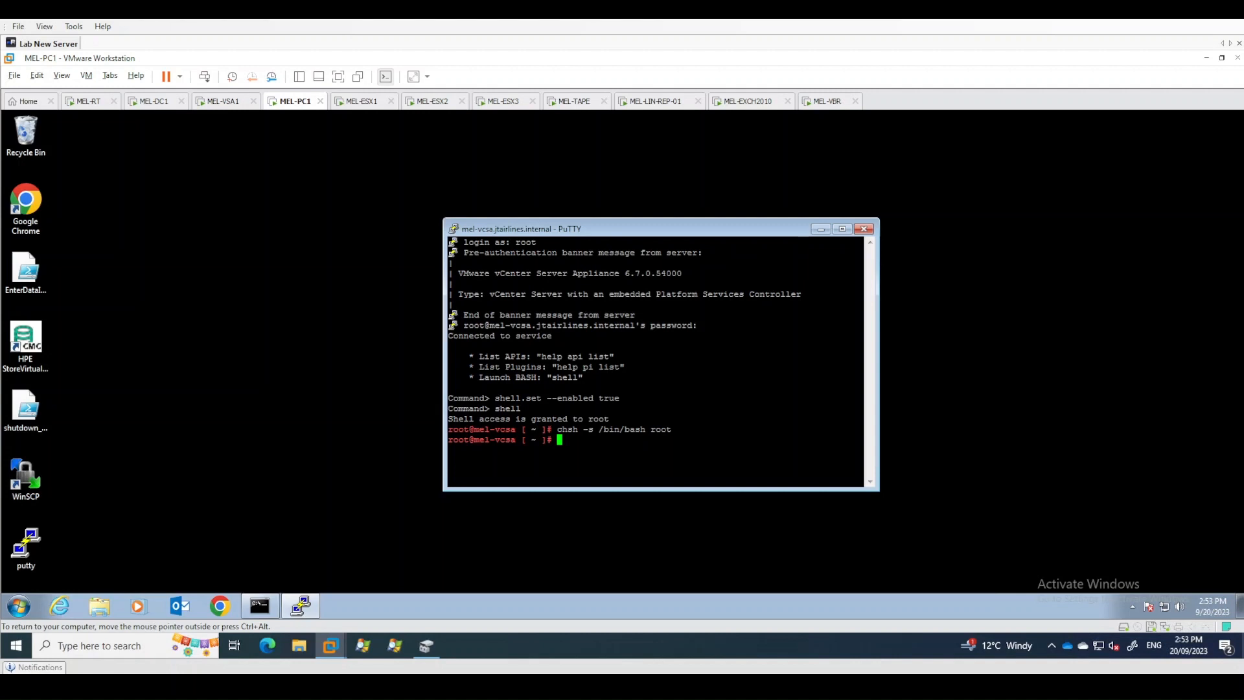
{"action": "key", "text": "ctrl+alt"}
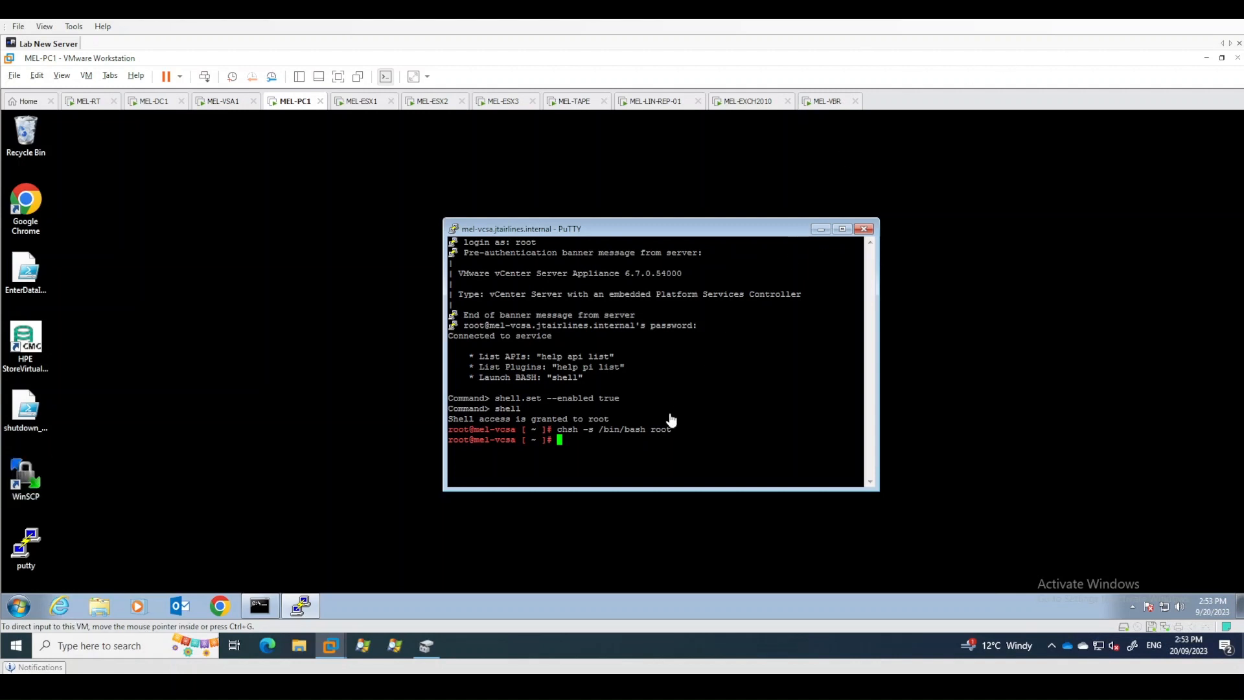
- Run /usr/lib/vmware-vmca/bin/certificate-manager on the appliance
{"action": "left_click_drag", "start_coordinate": [768, 232], "coordinate": [2, 329]}
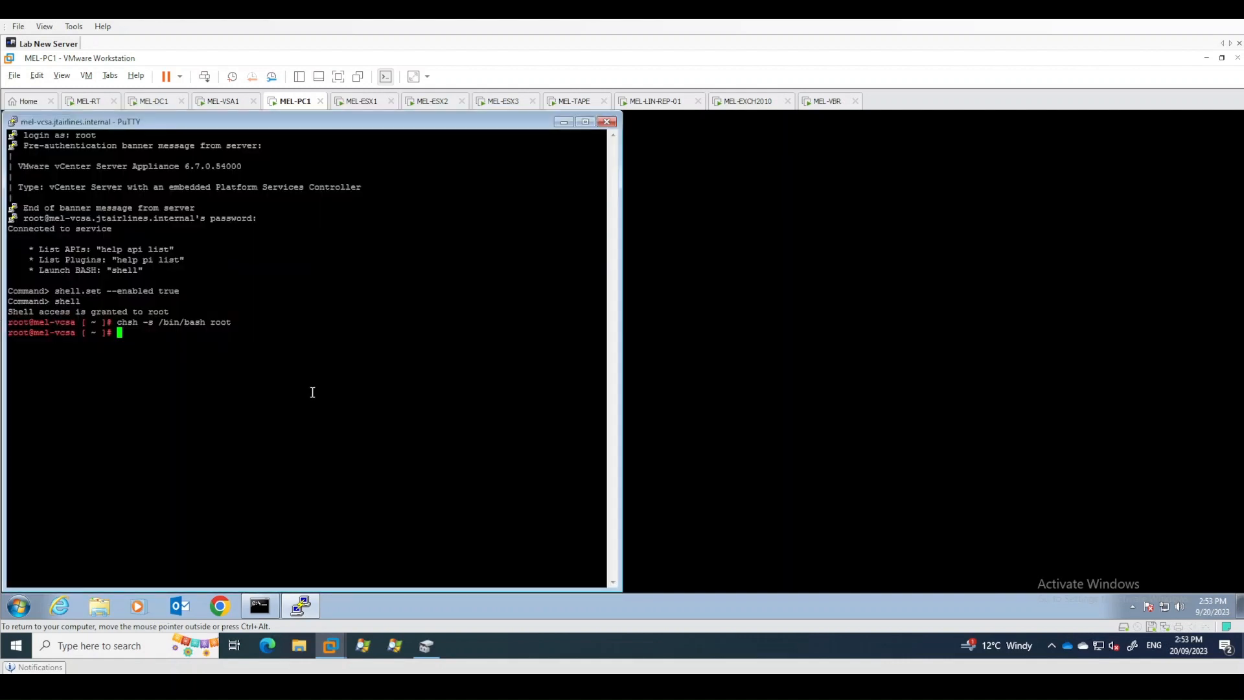
{"action": "type", "text": "/usr/lib/vmware-vmca/bin/certificate-manager"}
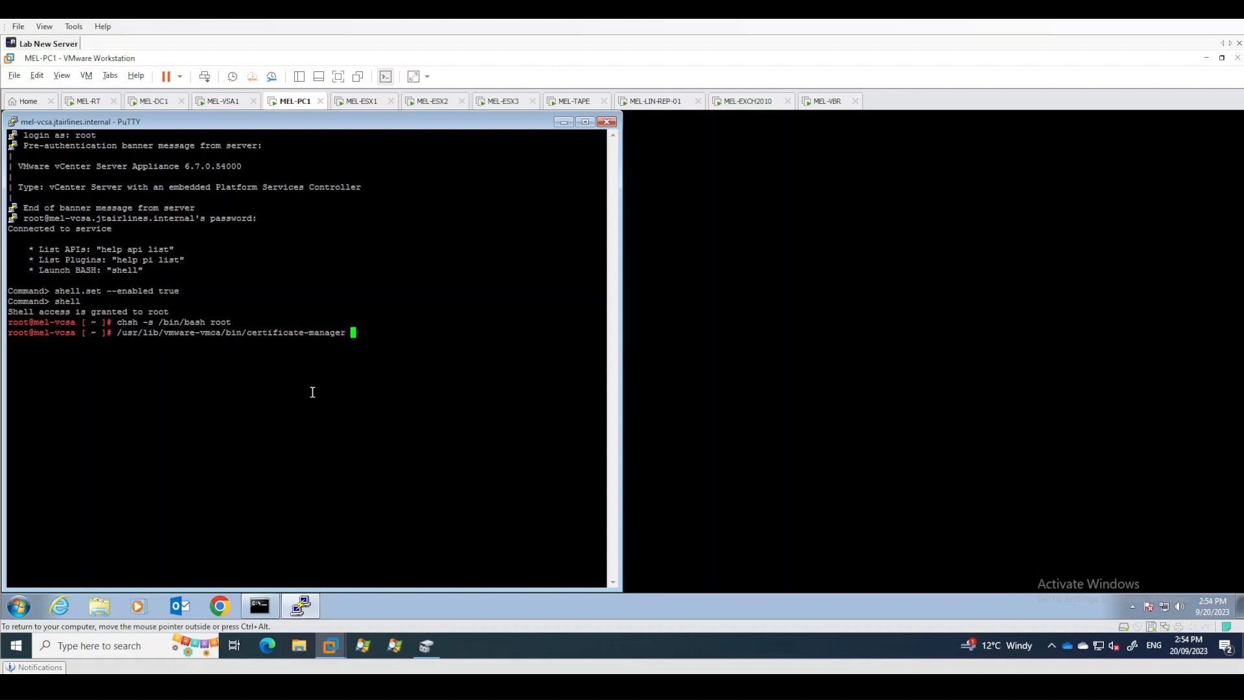
{"action": "key", "text": "Return"}
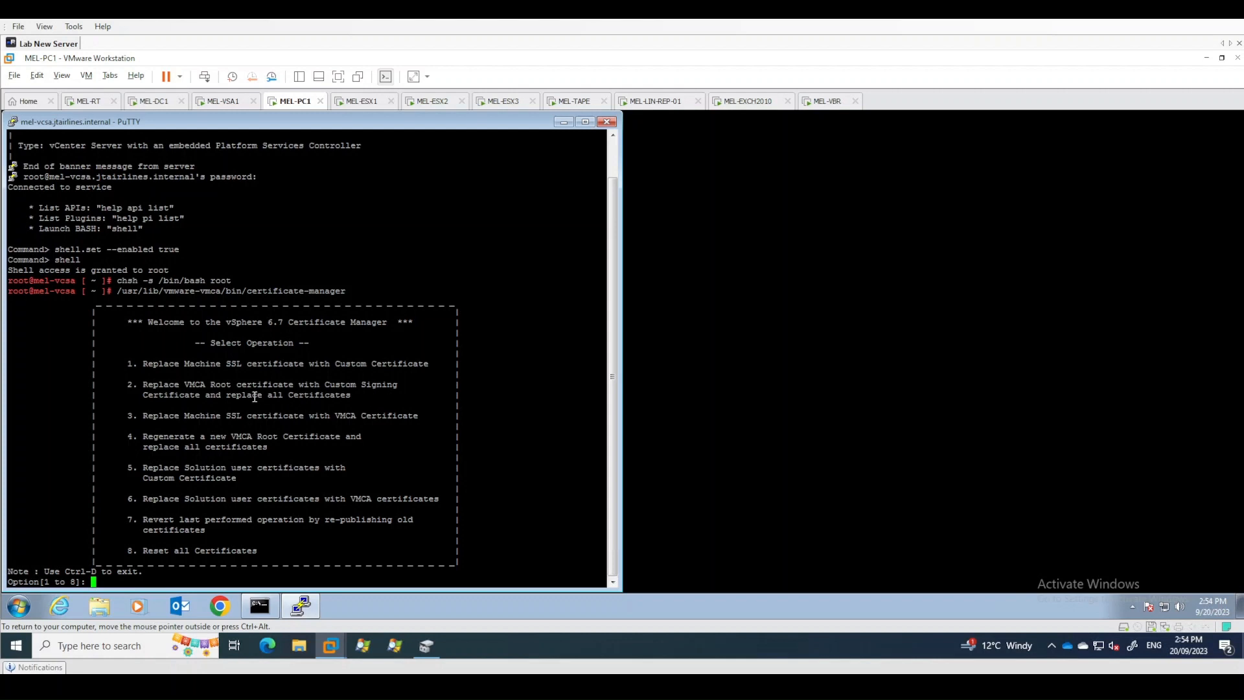
- Choose option 2 to replace the VMCA Root certificate with a custom signing certificate, generating certificates from a configuration file
{"action": "type", "text": "2"}
{"action": "key", "text": "Return"}
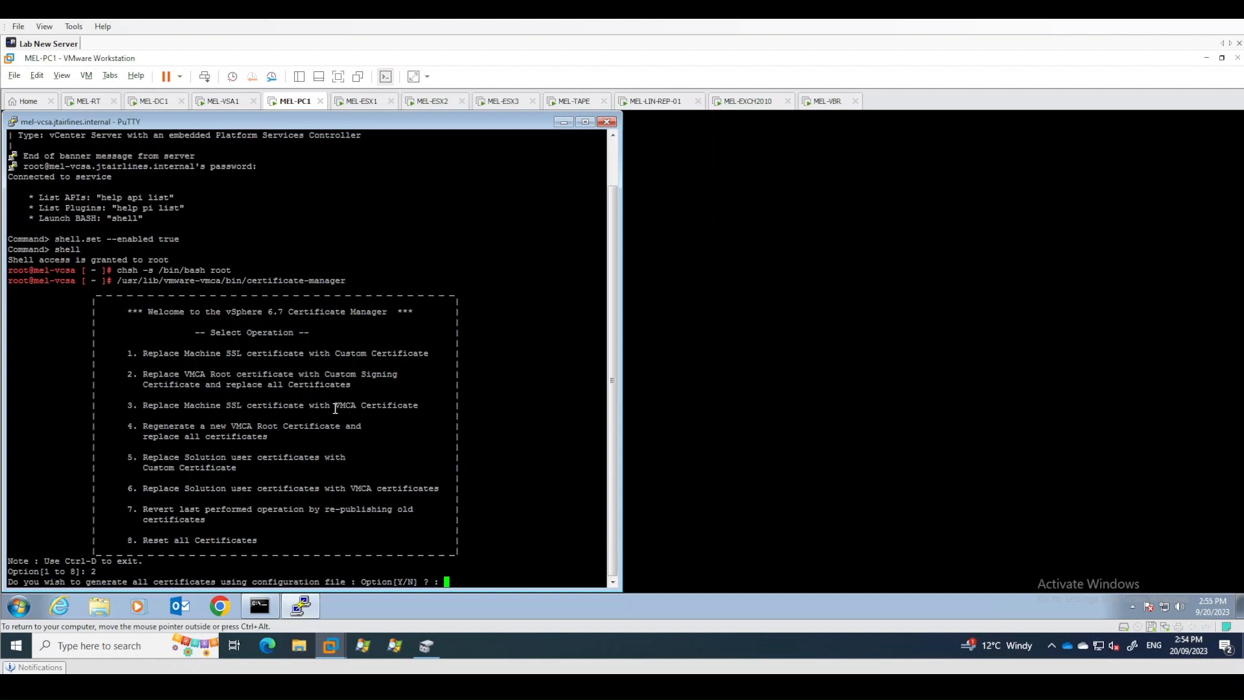
{"action": "type", "text": "Y"}
{"action": "key", "text": "Return"}
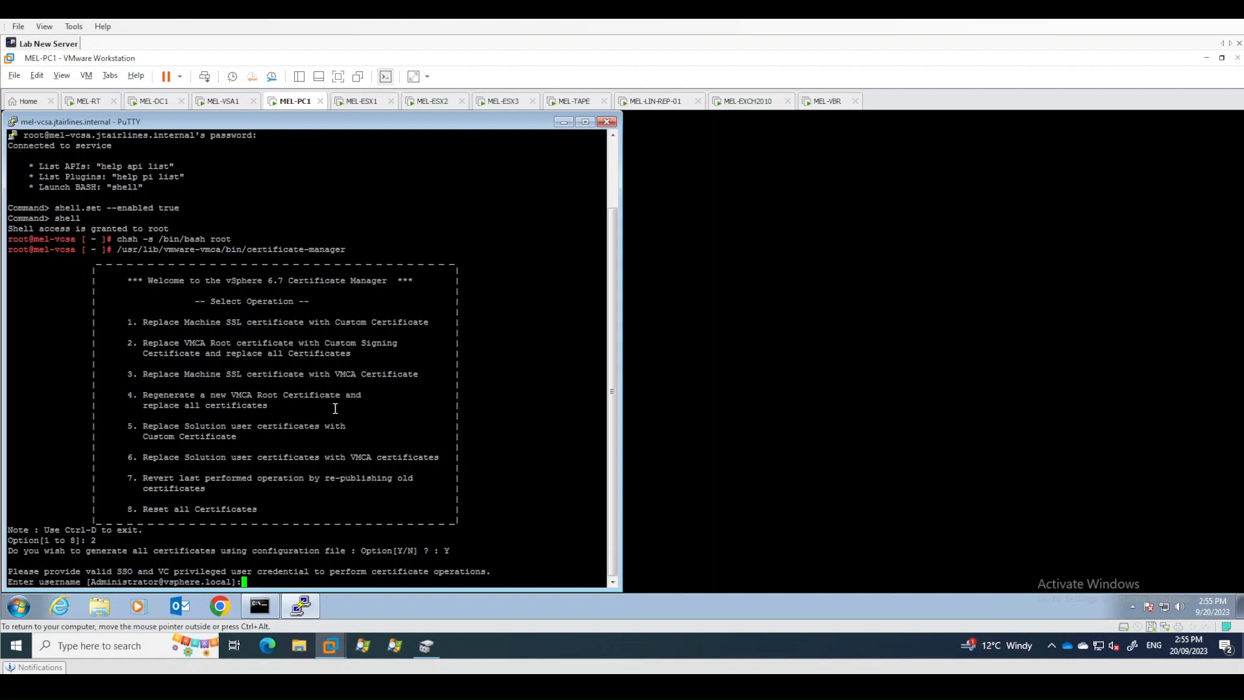
{"action": "key", "text": "Return"}
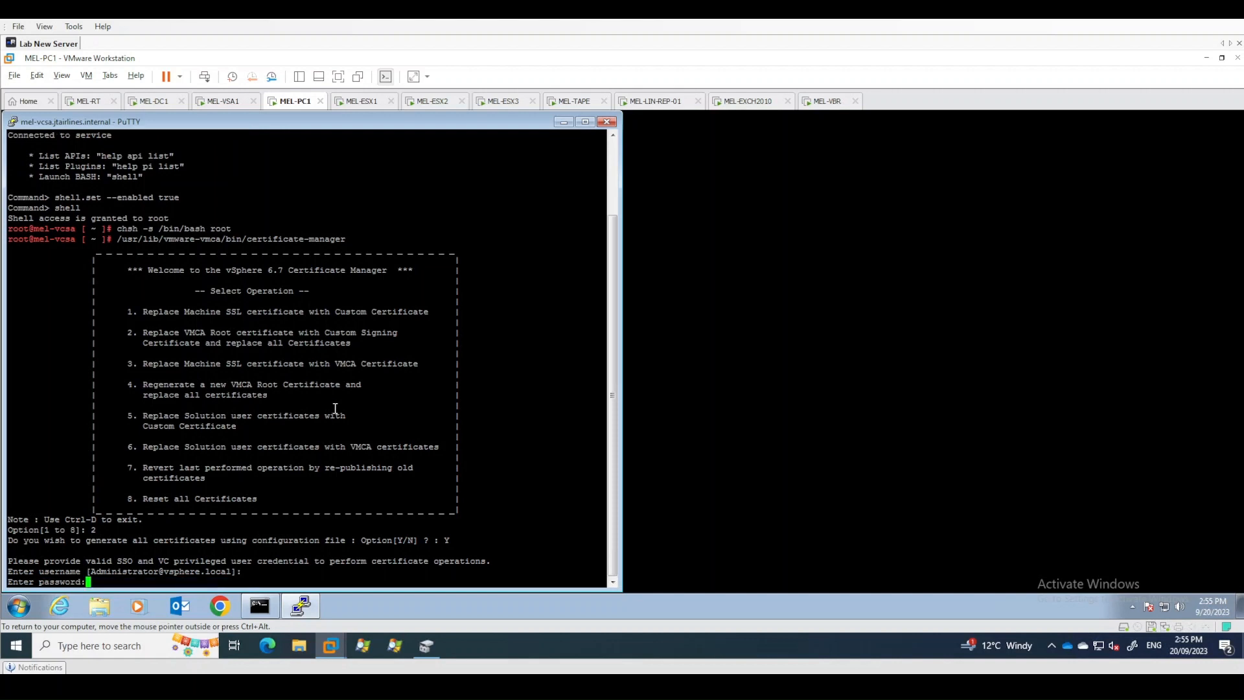
{"action": "key", "text": "Return"}
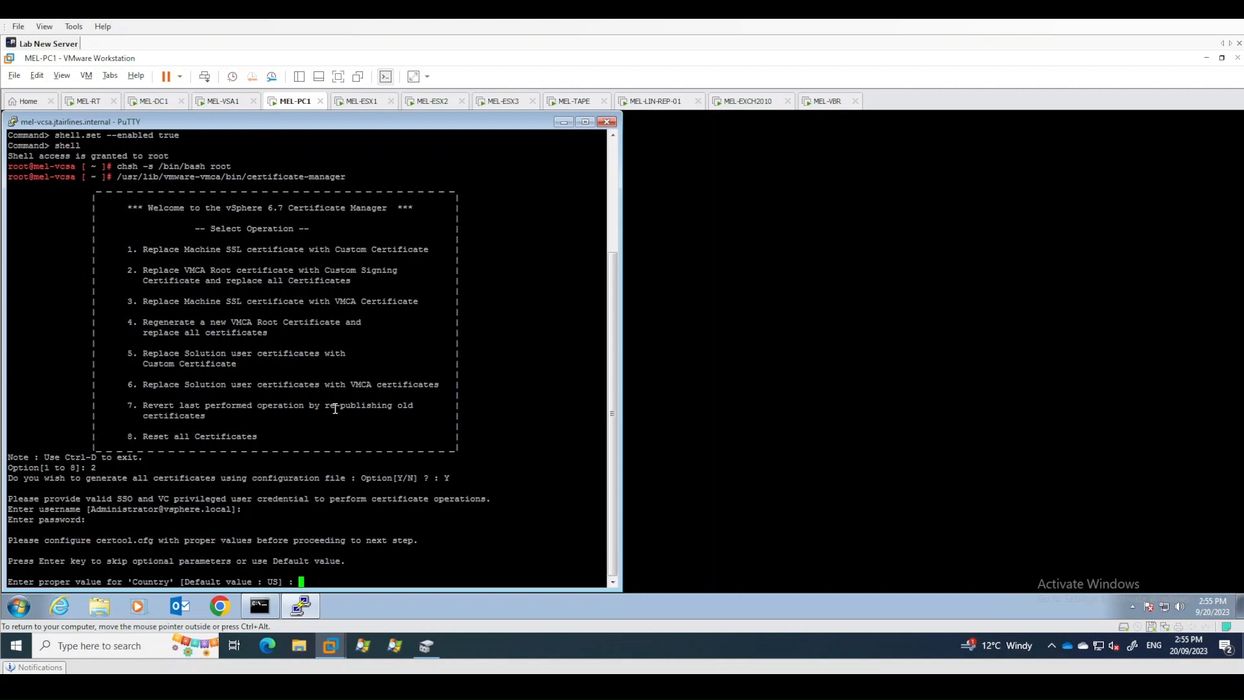
- Set certificate Country to AU, Name to VMCA, Organization to JTA and OrgUnit to IT
{"action": "type", "text": "AU"}
{"action": "key", "text": "Return"}
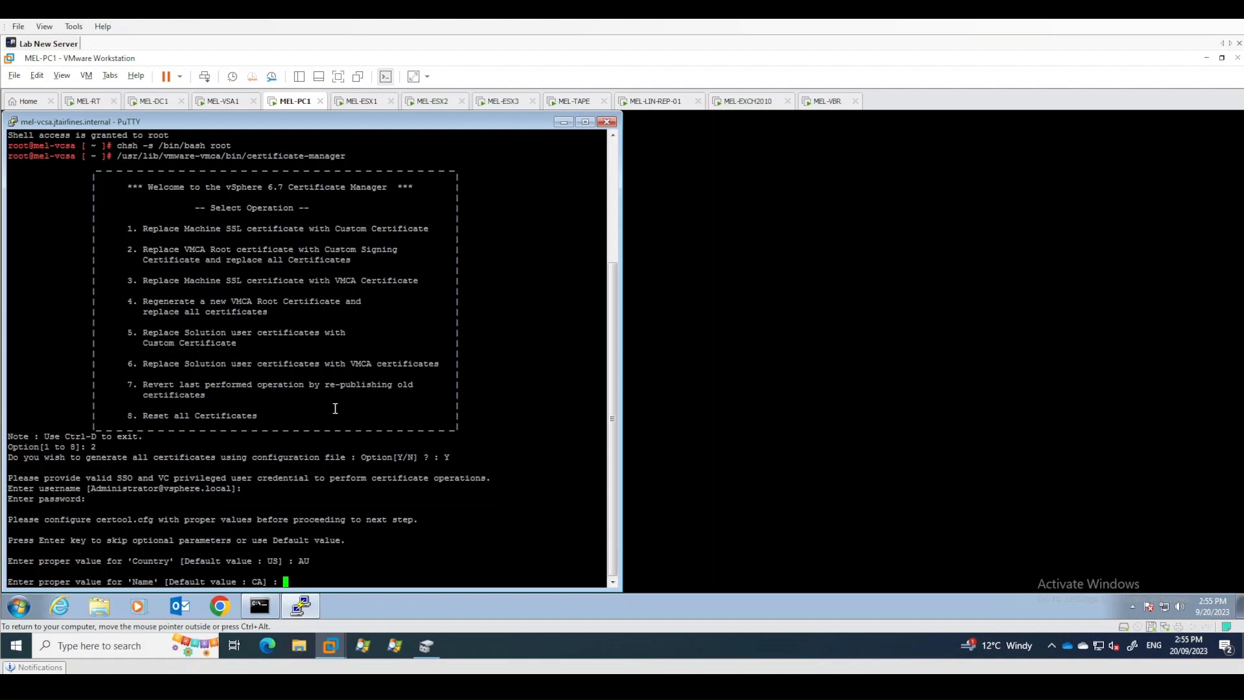
{"action": "type", "text": "VMCA"}
{"action": "key", "text": "Return"}
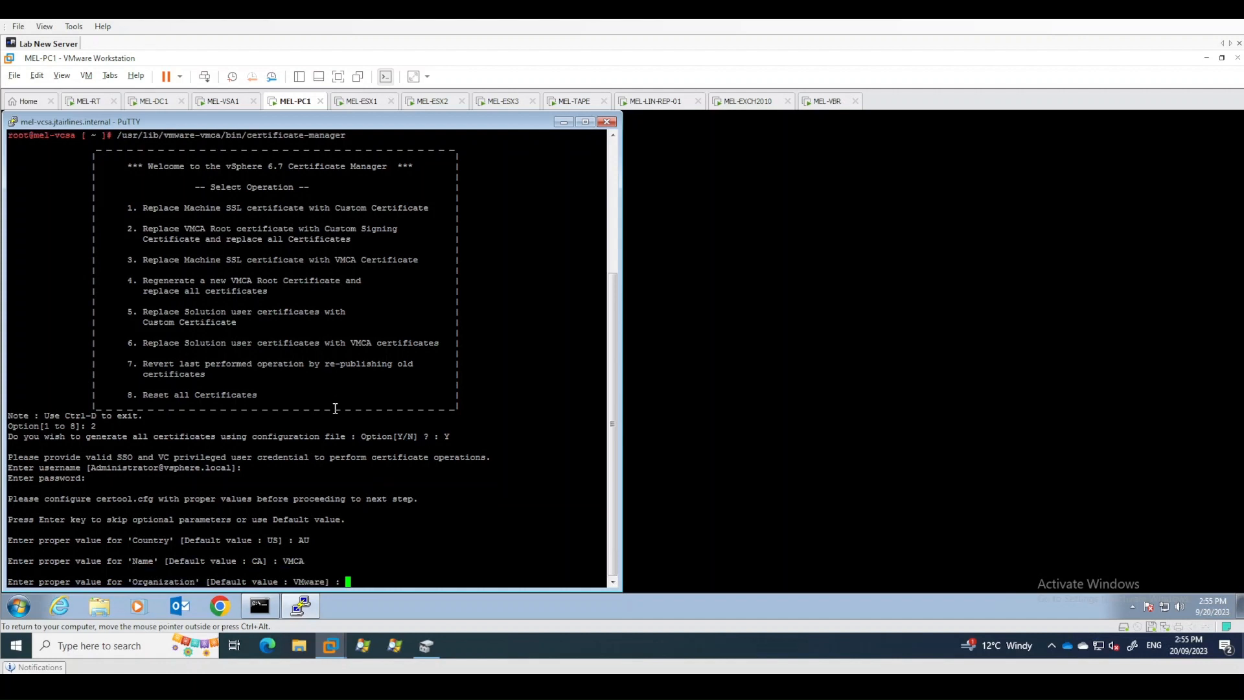
{"action": "type", "text": "JTA"}
{"action": "key", "text": "Return"}
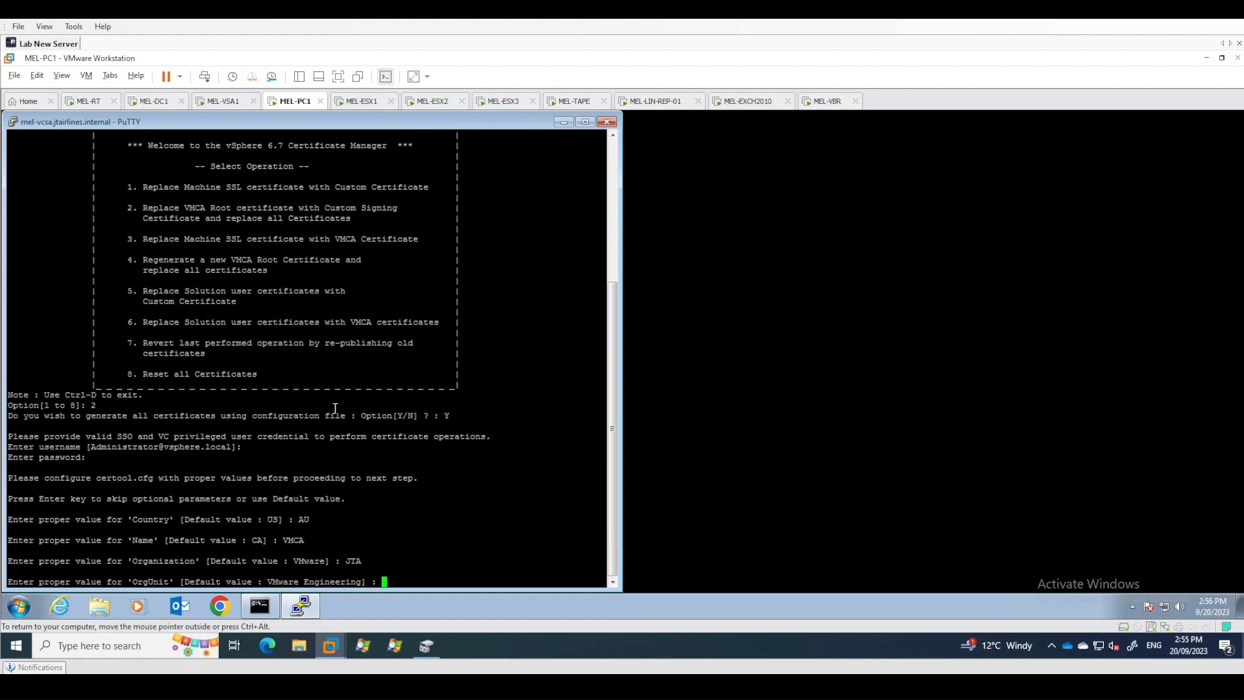
{"action": "type", "text": "IT"}
{"action": "key", "text": "Return"}
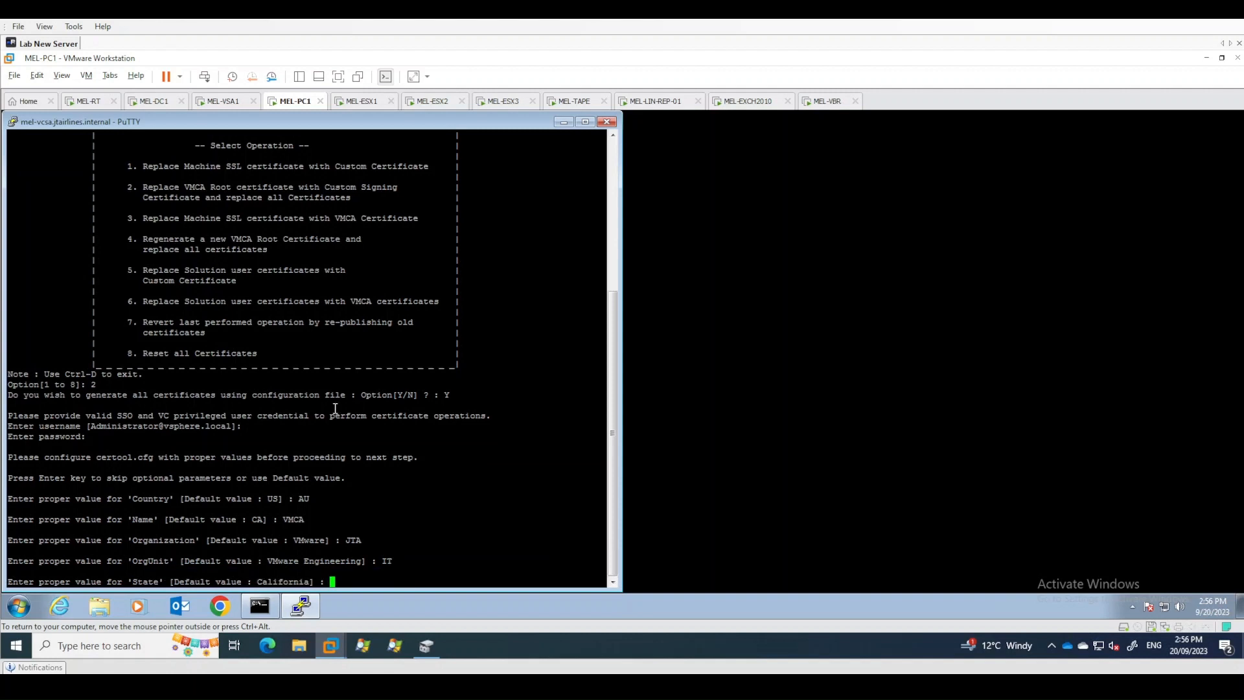
- Set certificate State to Victoria and Locality to Melbourne
{"action": "type", "text": "Victor"}
{"action": "type", "text": "ia"}
{"action": "key", "text": "Return"}
{"action": "type", "text": "Melbourne"}
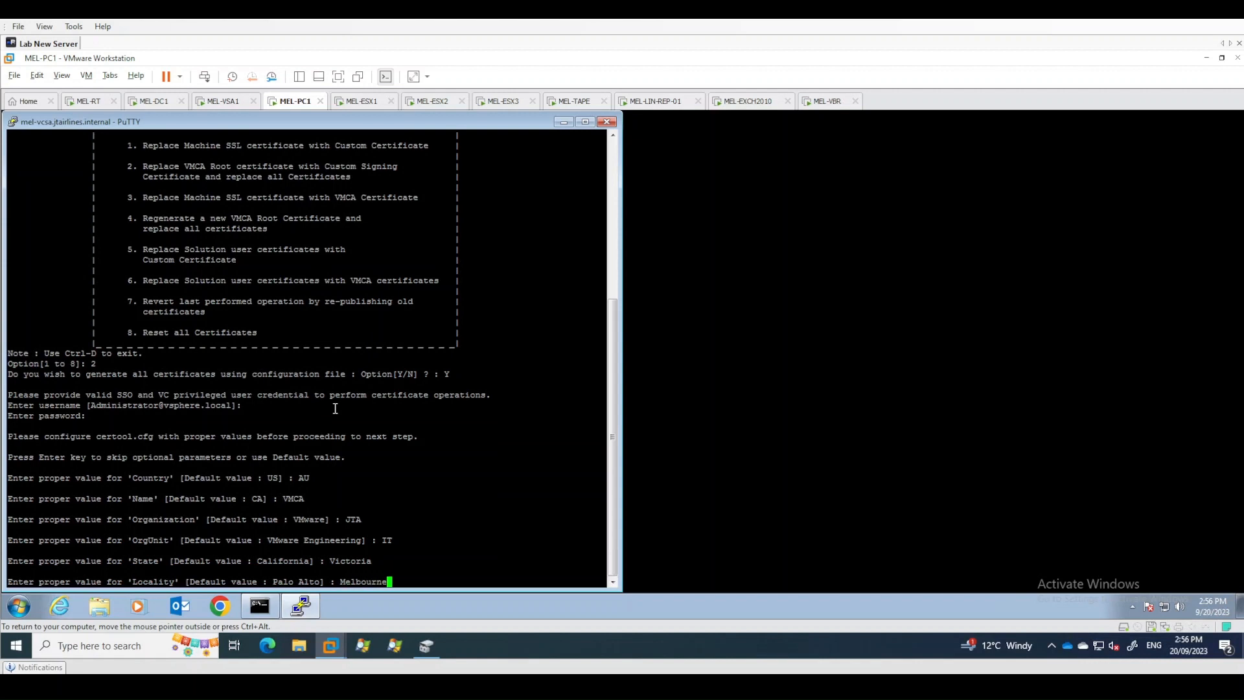
{"action": "key", "text": "Return"}
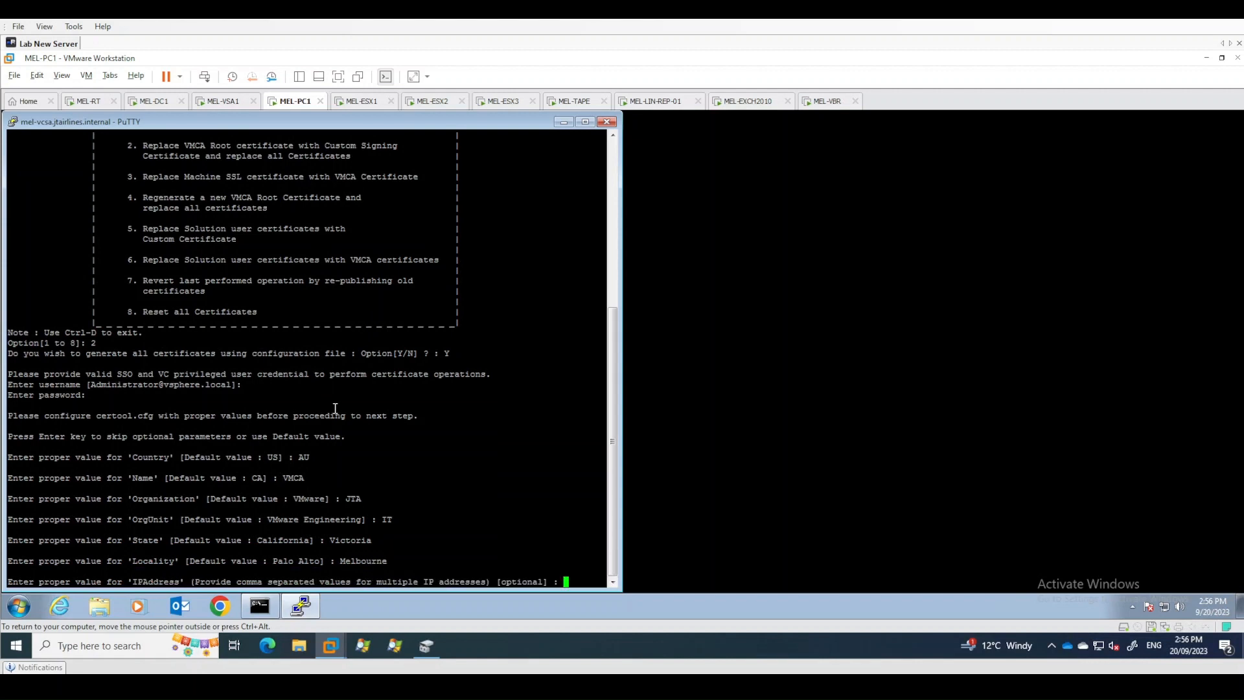
- Ping mel-vcsa.jtairlines.internal from the command prompt to find its IP address
{"action": "left_click", "coordinate": [262, 609]}
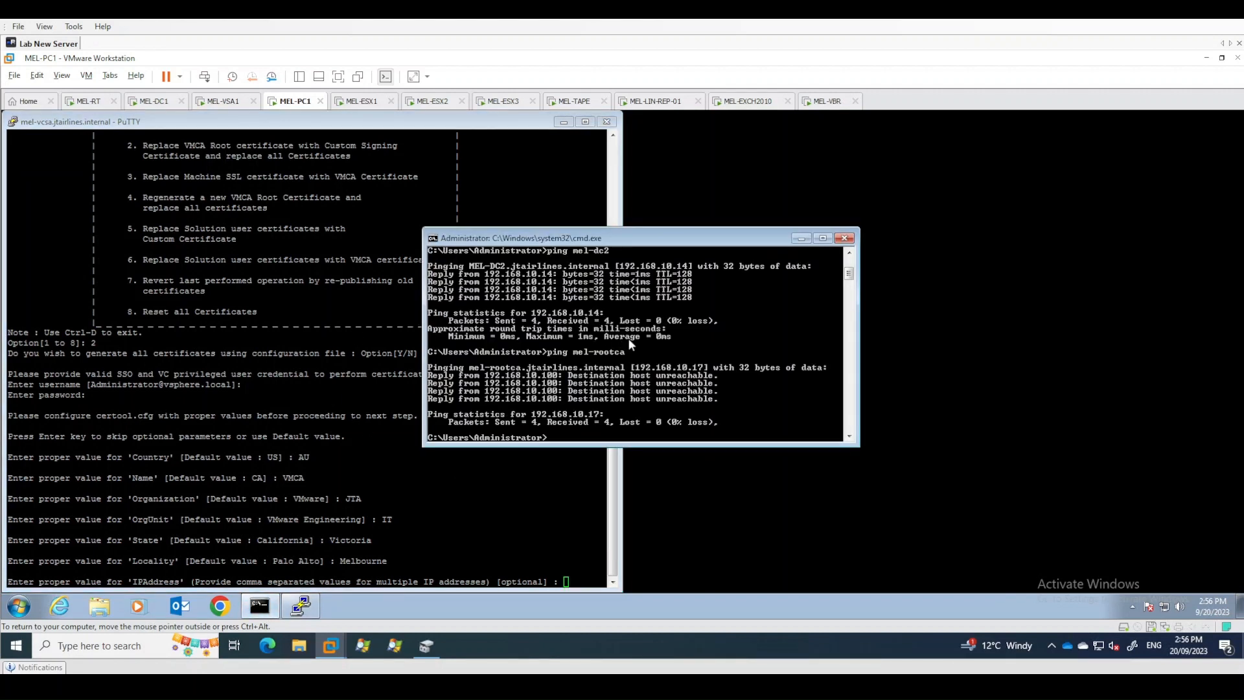
{"action": "type", "text": "ping mel-vcsa.jtairlines.internal"}
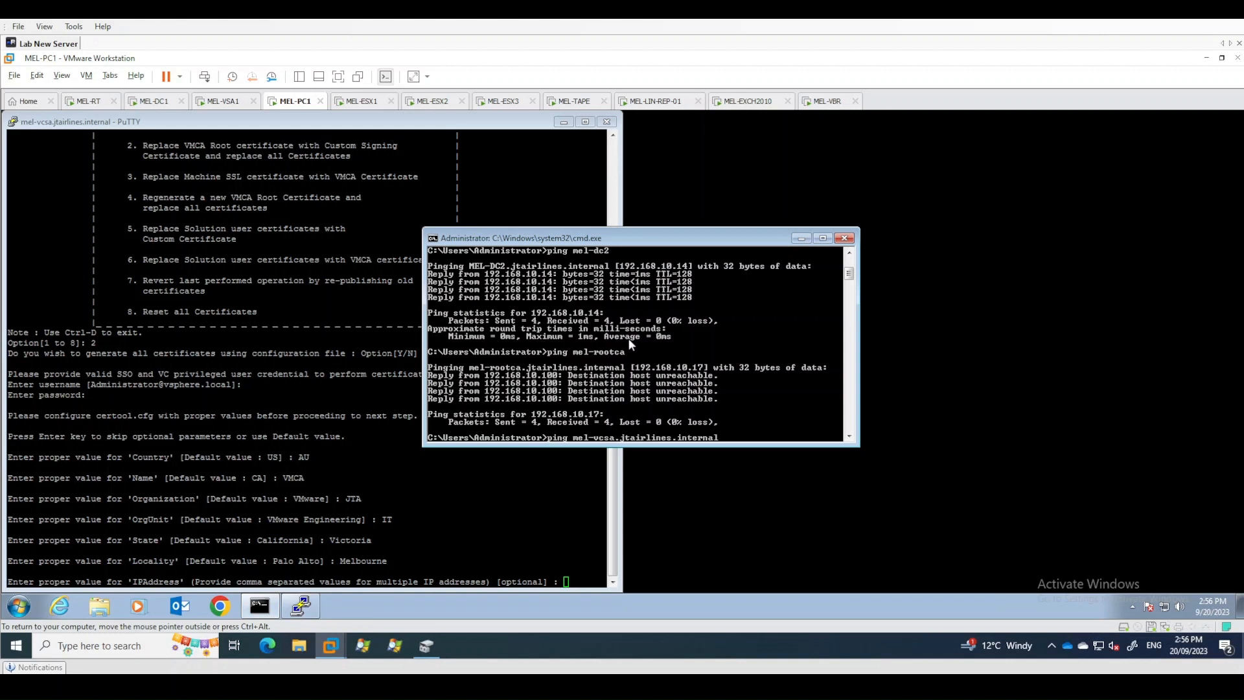
{"action": "key", "text": "Return"}
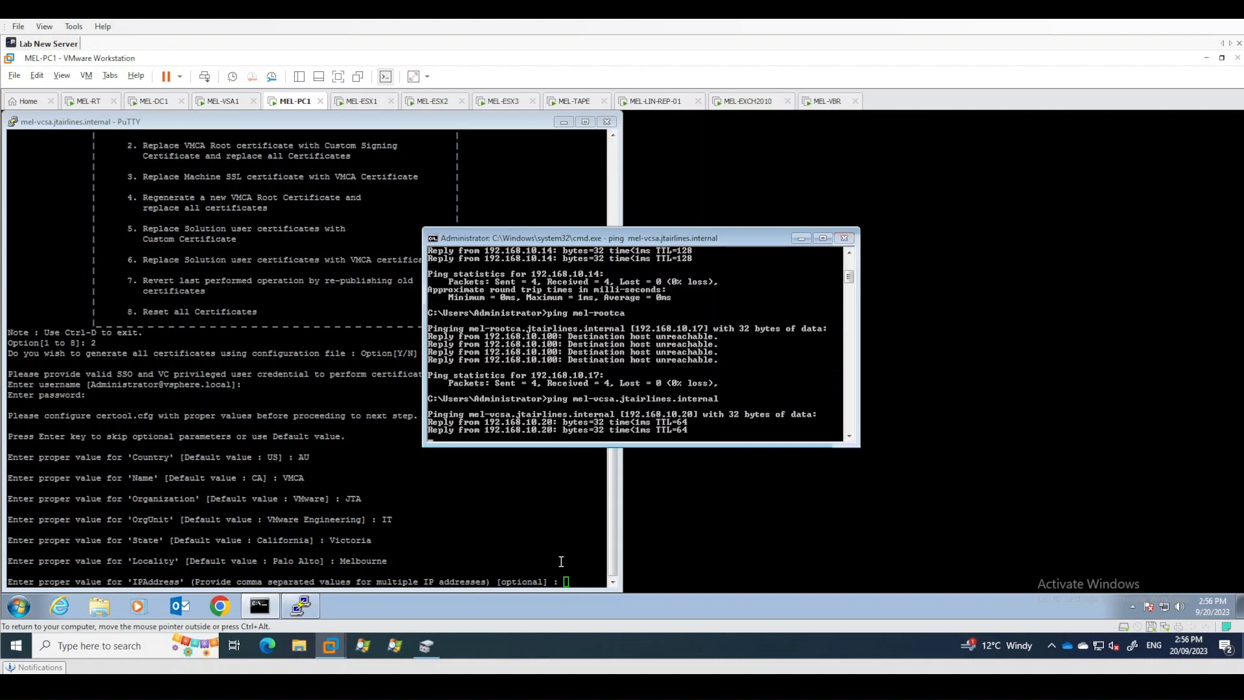
- Set the certificate IPAddress to 192.168.10.20 and enter the administrator's e-mail address for Email
{"action": "left_click", "coordinate": [561, 561]}
{"action": "type", "text": "192.168.10.20"}
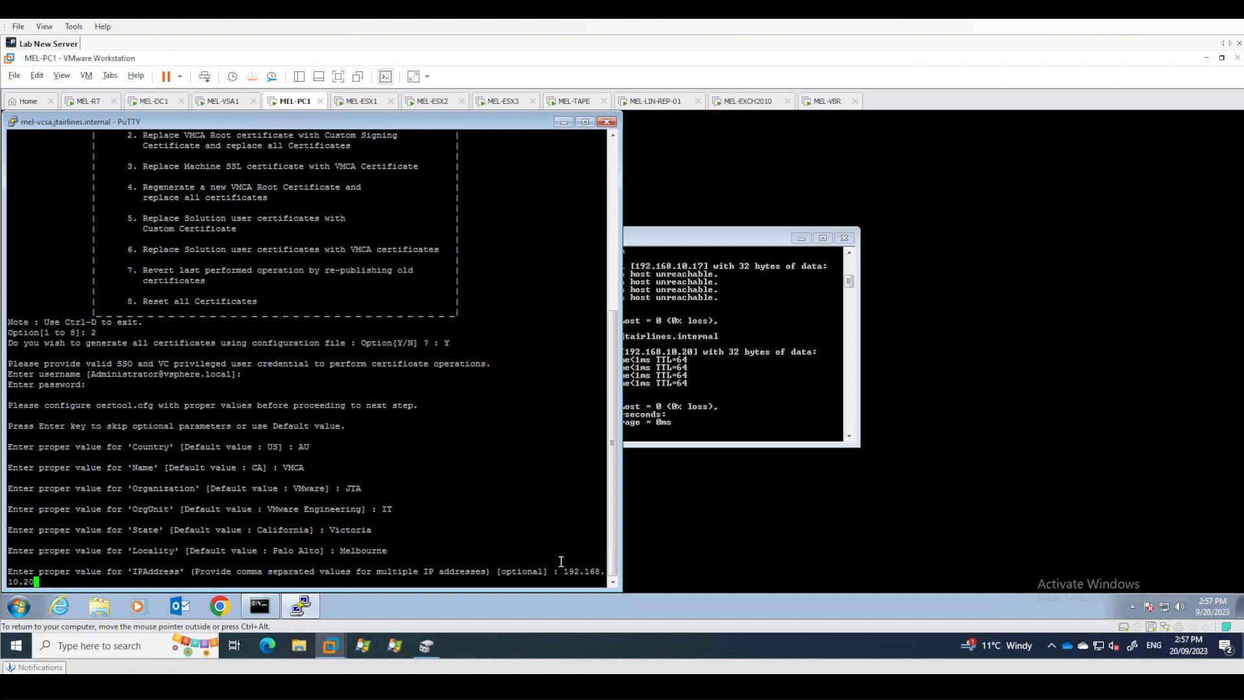
{"action": "key", "text": "Return"}
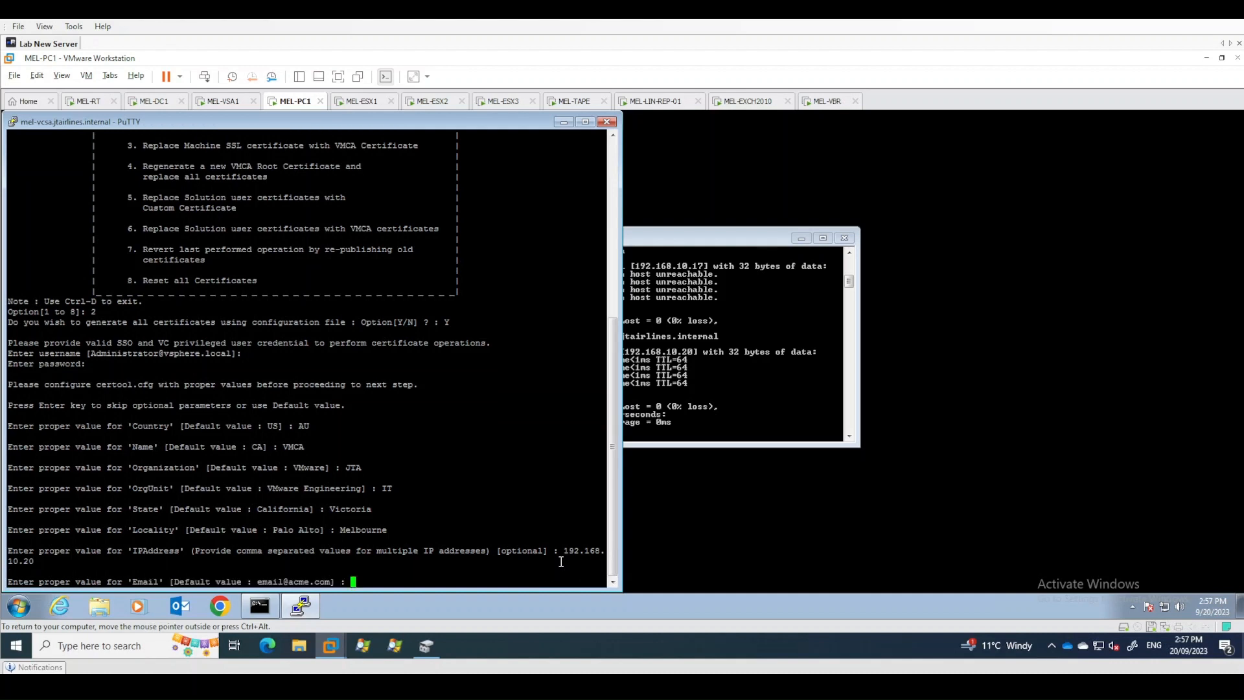
{"action": "key", "text": "Return"}
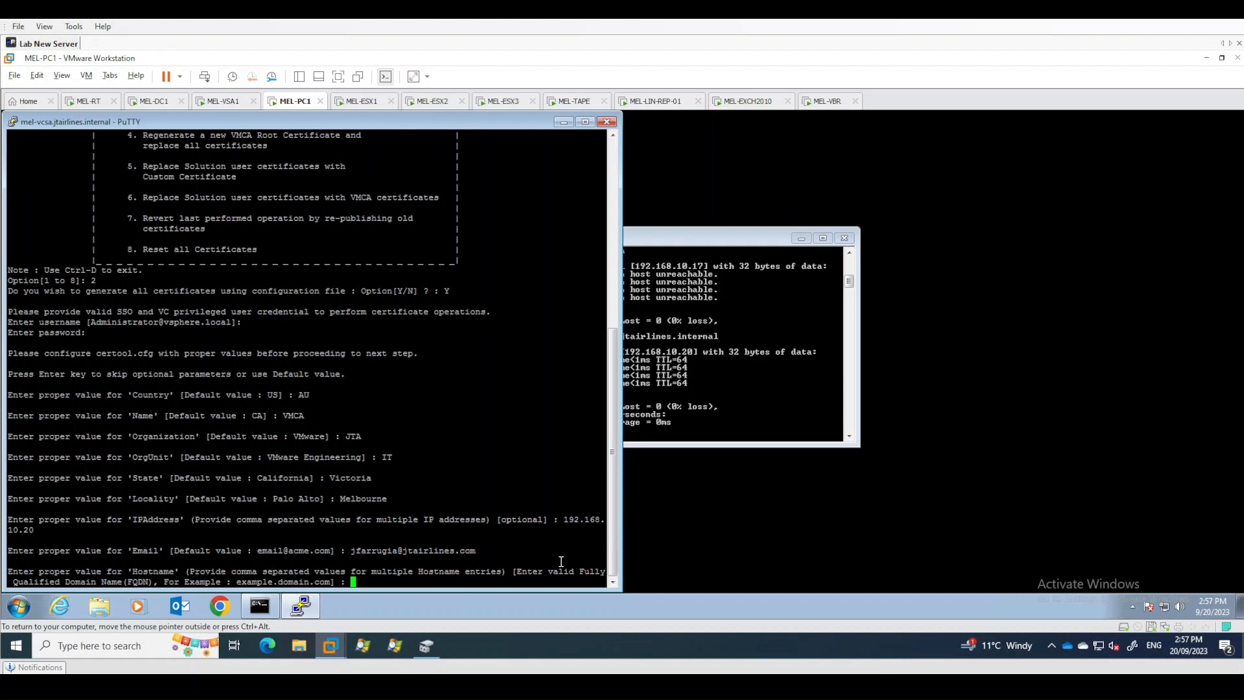
- Set Hostname to mel-vcsa.jtairlines.internal,mel-vcsa and the VMCA Name to mel-vcsa.jtairlines.internal
{"action": "type", "text": "mel-vcsa.jtairlines.internal,"}
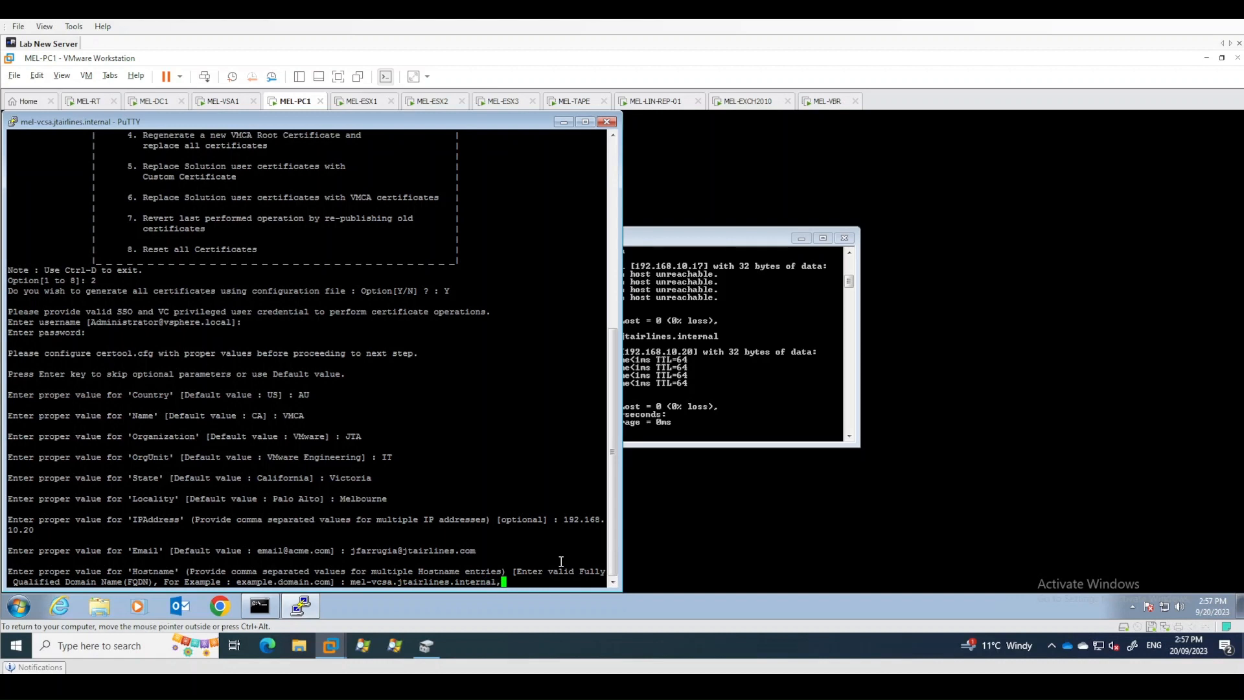
{"action": "type", "text": "mel-vcsa"}
{"action": "key", "text": "Return"}
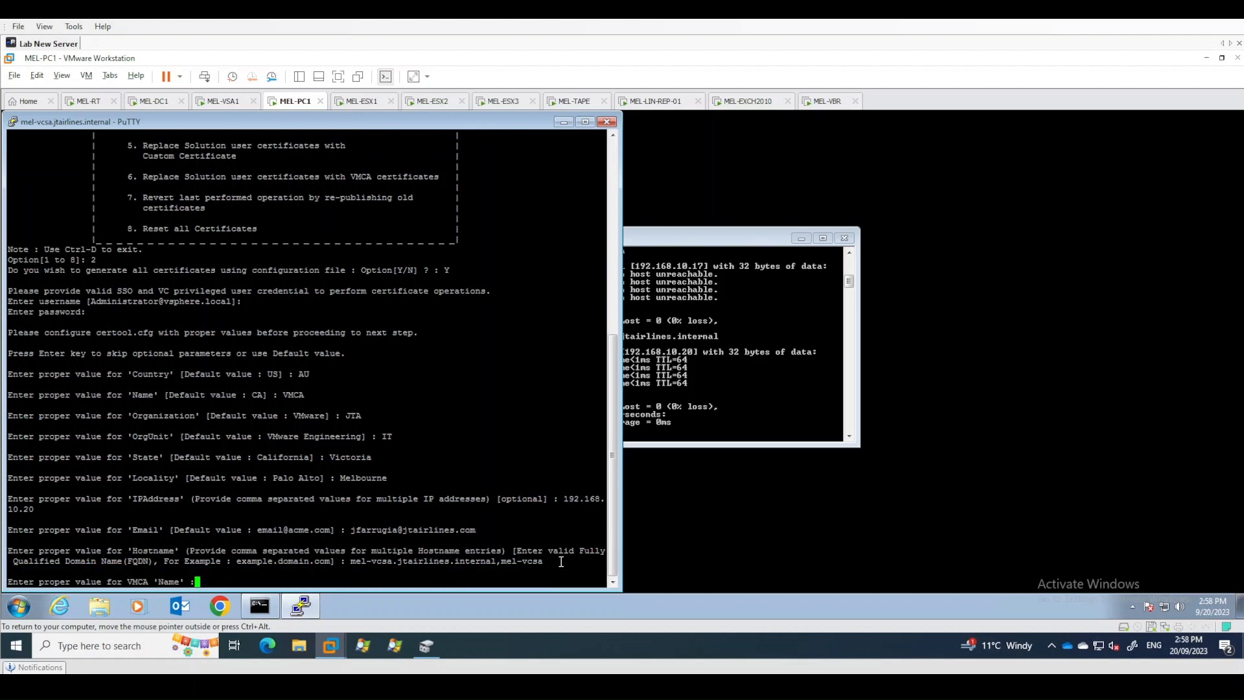
{"action": "type", "text": "mel-vcsa.jtairlines.internal"}
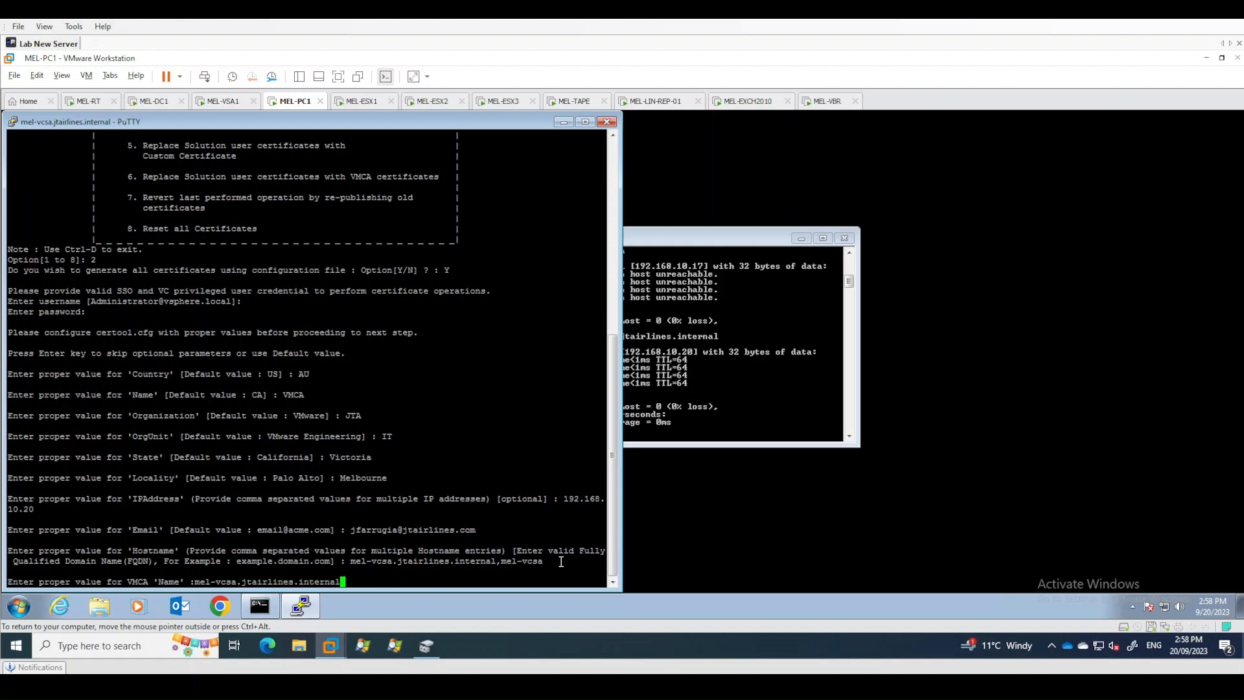
{"action": "key", "text": "Return"}
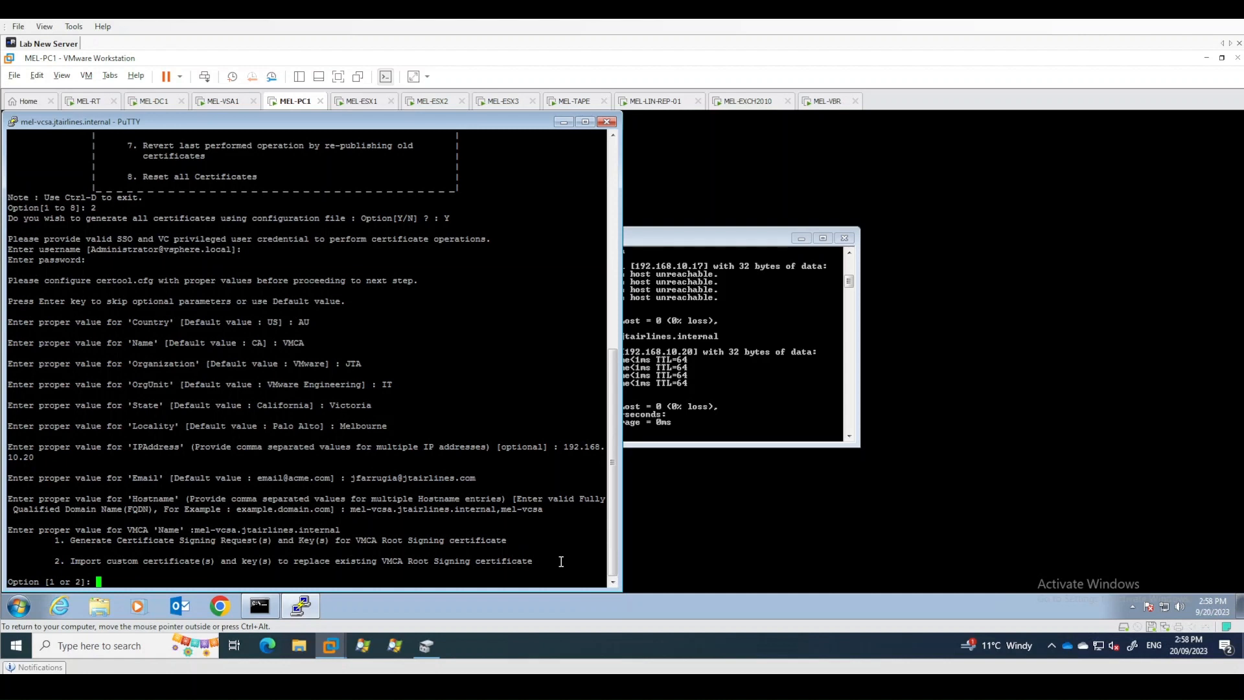
- Choose to generate the VMCA Root signing CSR and key, writing them to the /tmp directory
{"action": "type", "text": "1"}
{"action": "key", "text": "Return"}
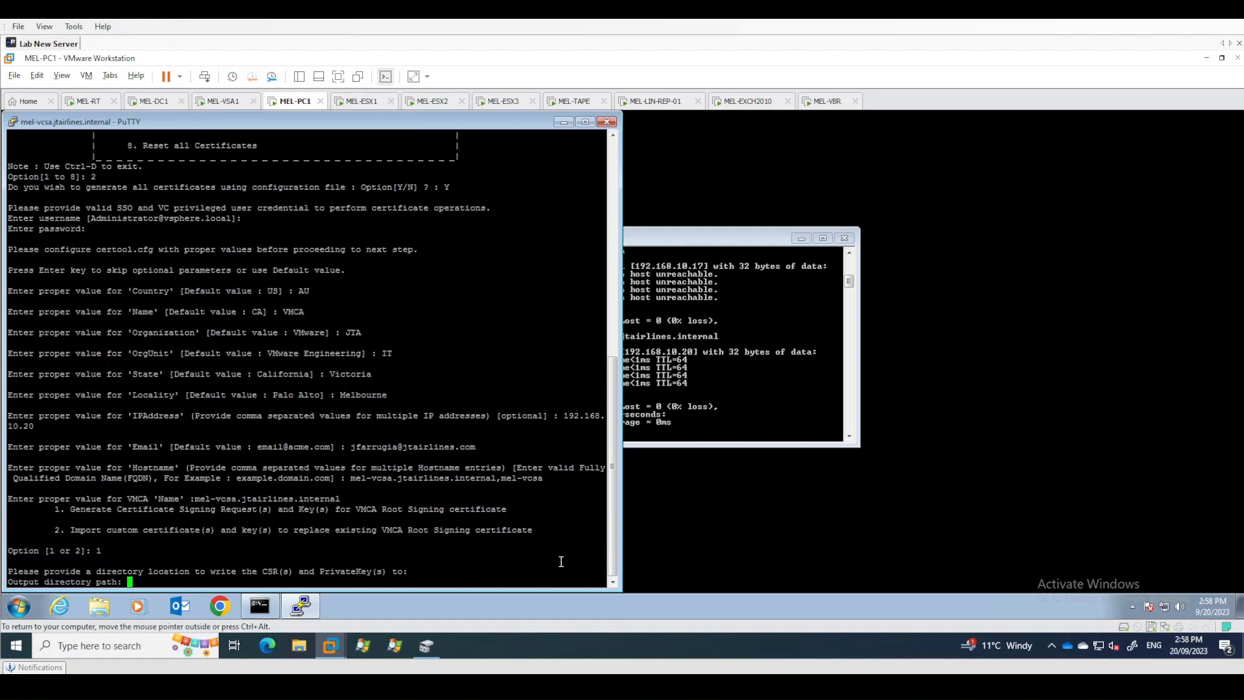
{"action": "type", "text": "/tmp"}
{"action": "key", "text": "Return"}
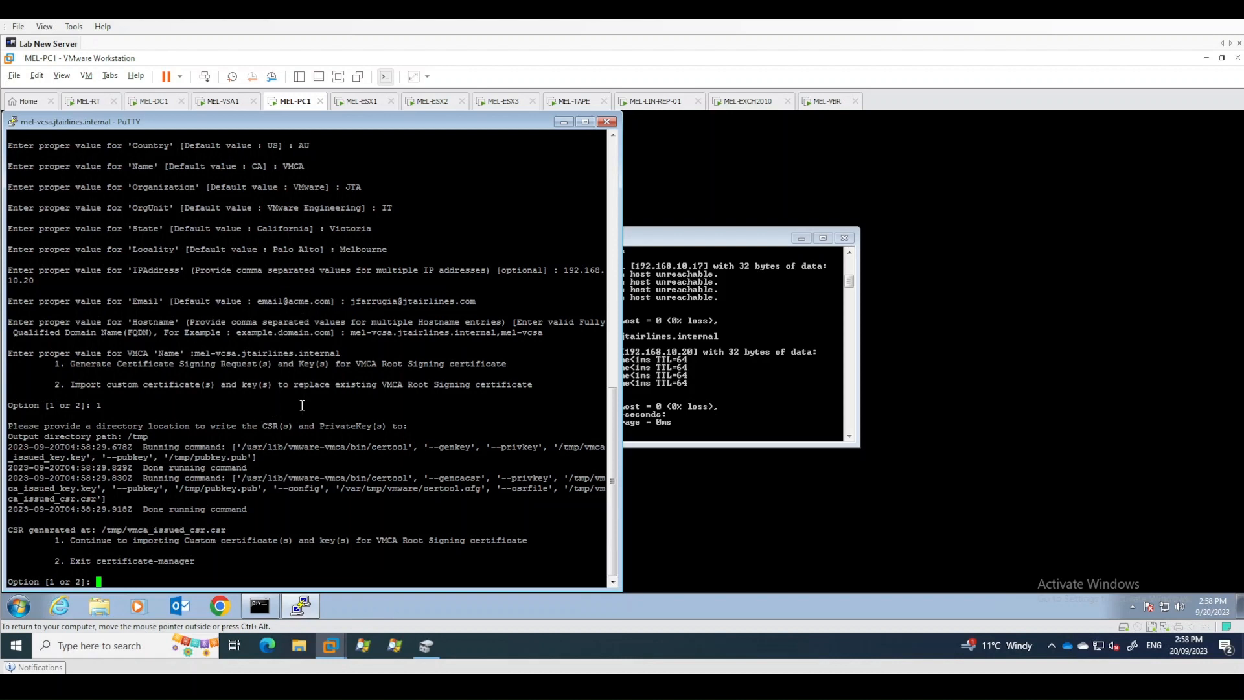
- Launch WinSCP from the Start menu search
{"action": "left_click", "coordinate": [11, 612]}
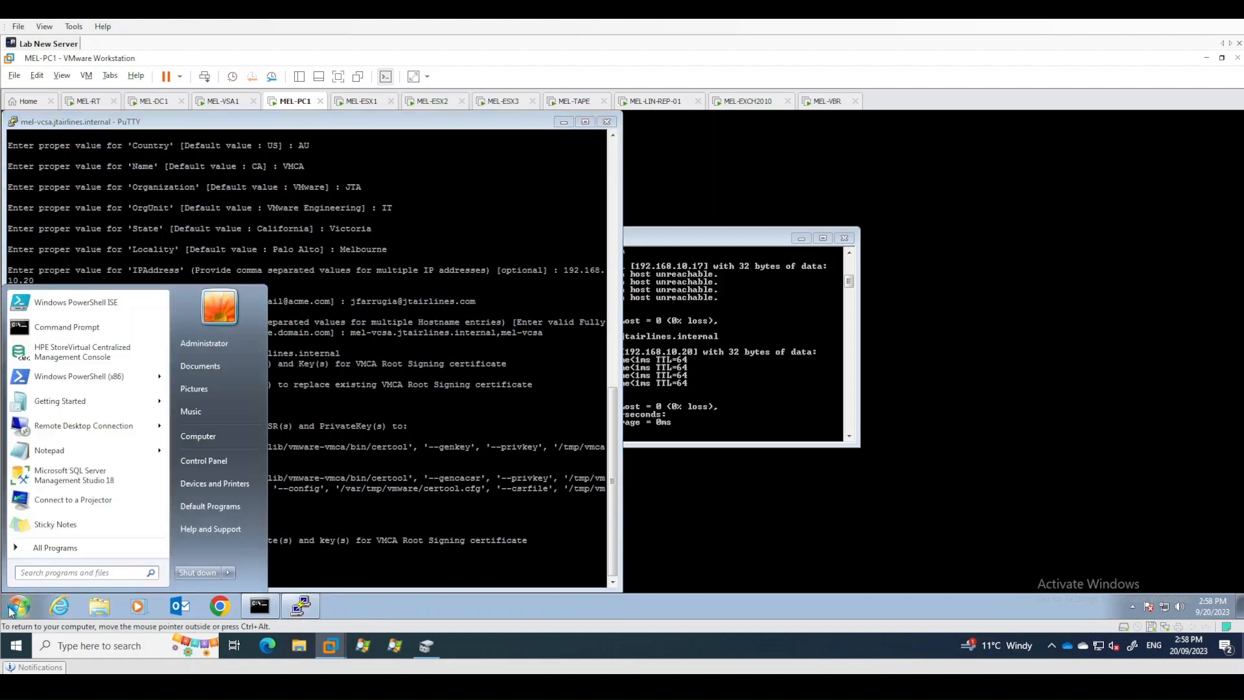
{"action": "type", "text": "winscp"}
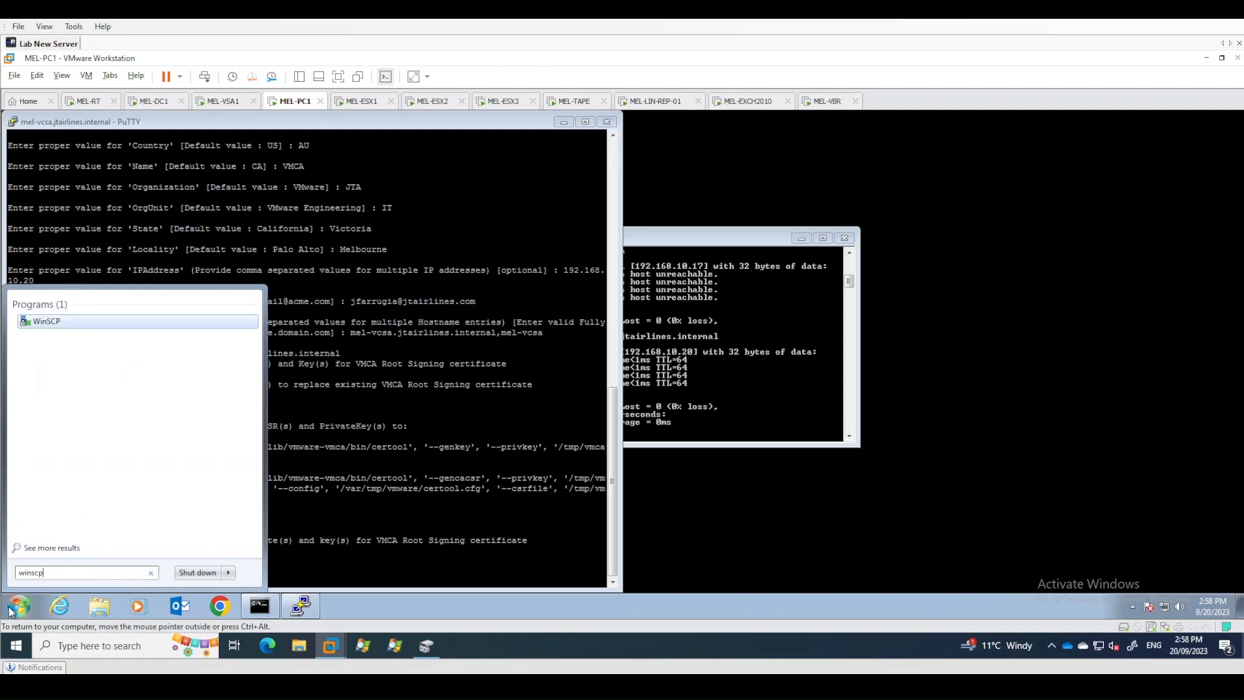
{"action": "key", "text": "Return"}
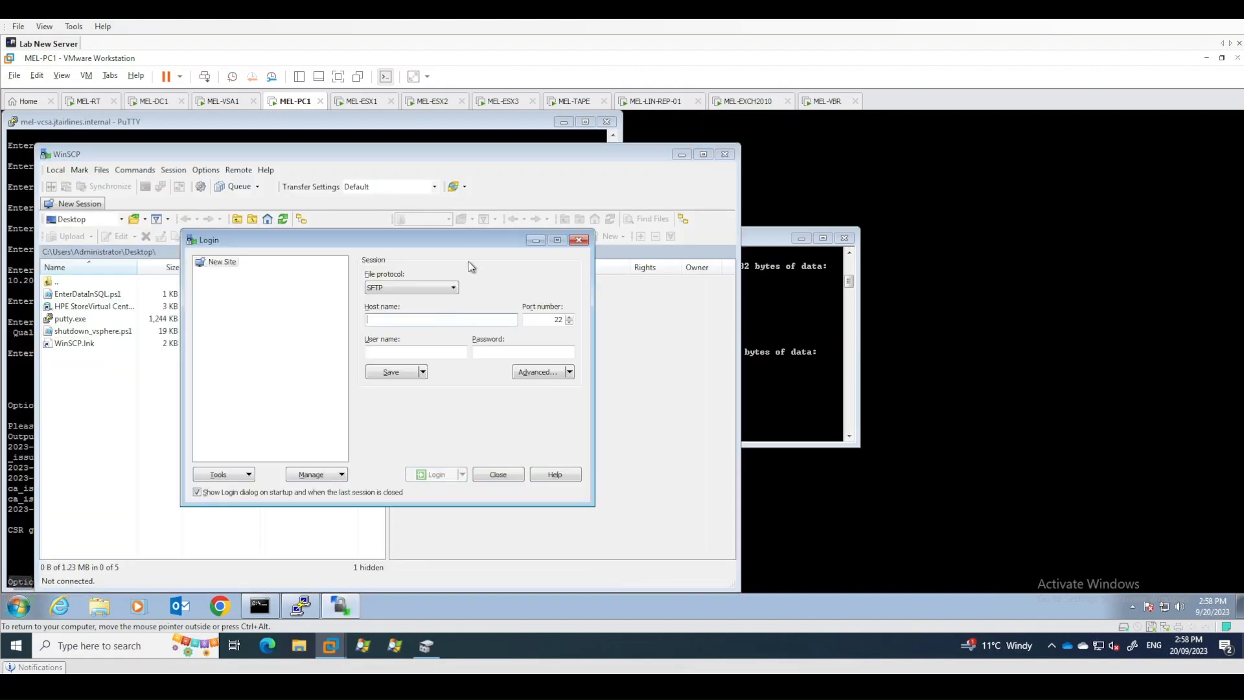
- Set the login's file protocol to SCP and the host name to mel-vcsa.jtairlines.internal
{"action": "left_click_drag", "start_coordinate": [403, 244], "coordinate": [428, 241]}
{"action": "left_click", "coordinate": [435, 284]}
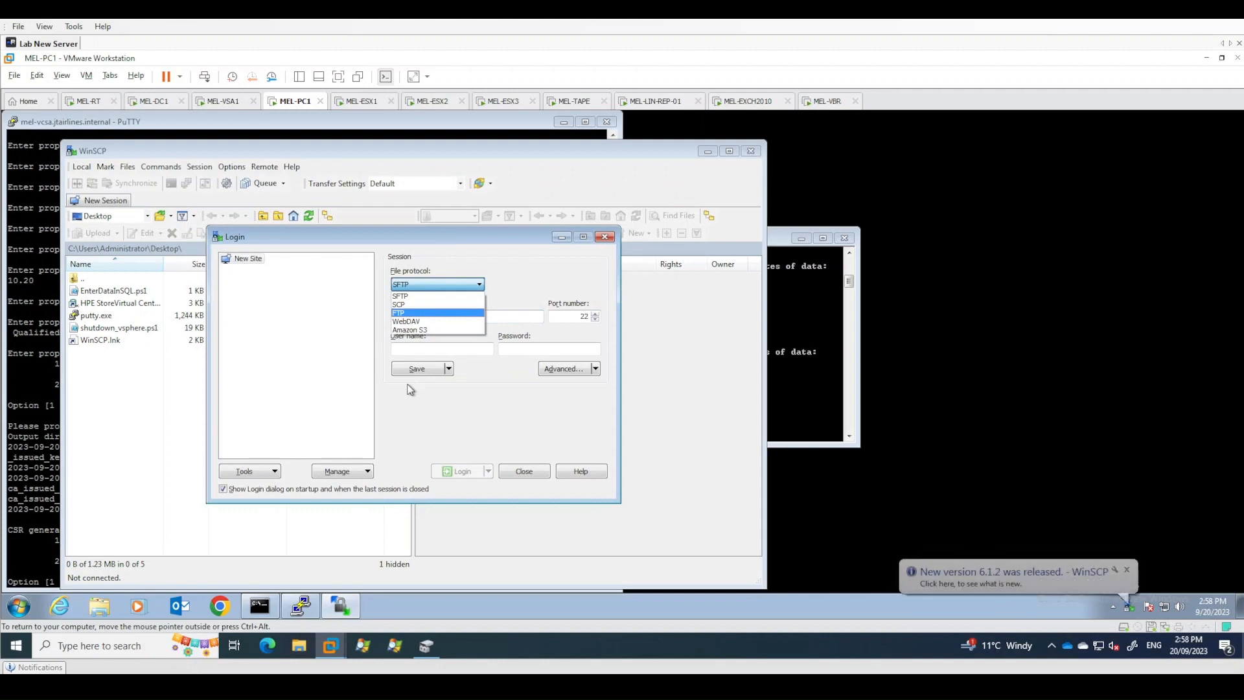
{"action": "left_click", "coordinate": [403, 305]}
{"action": "left_click", "coordinate": [403, 316]}
{"action": "type", "text": "mel"}
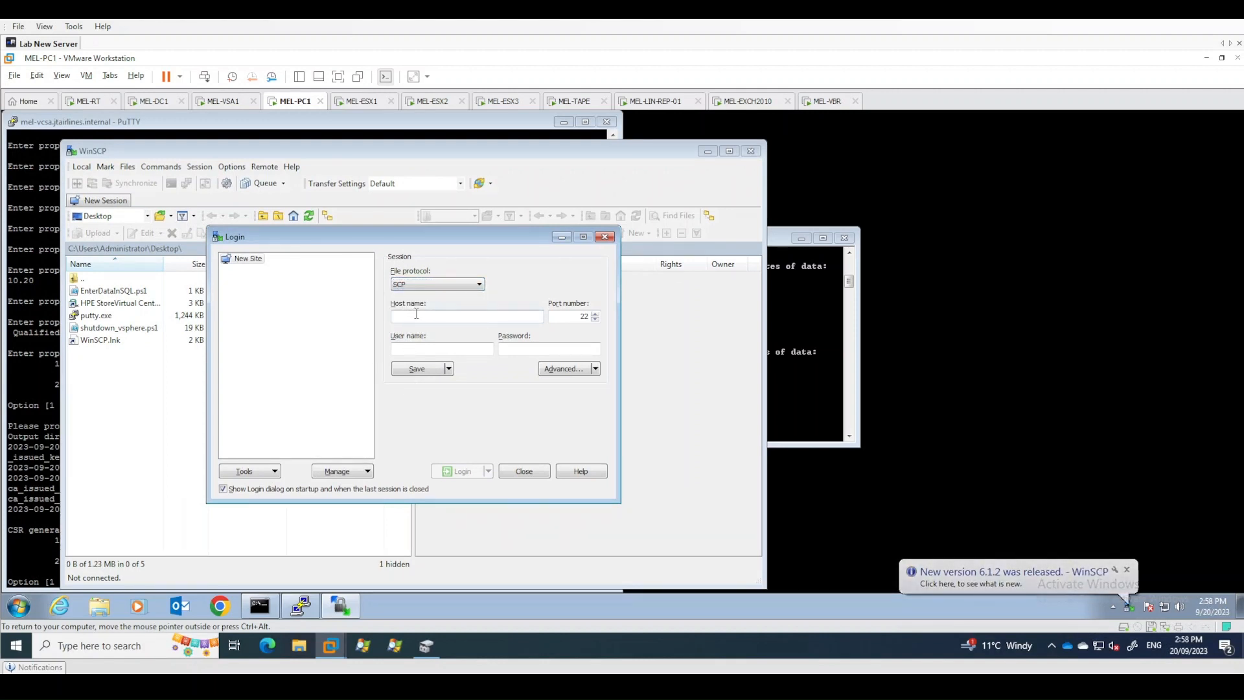
{"action": "type", "text": "-vcsa.jtairlines.iunt"}
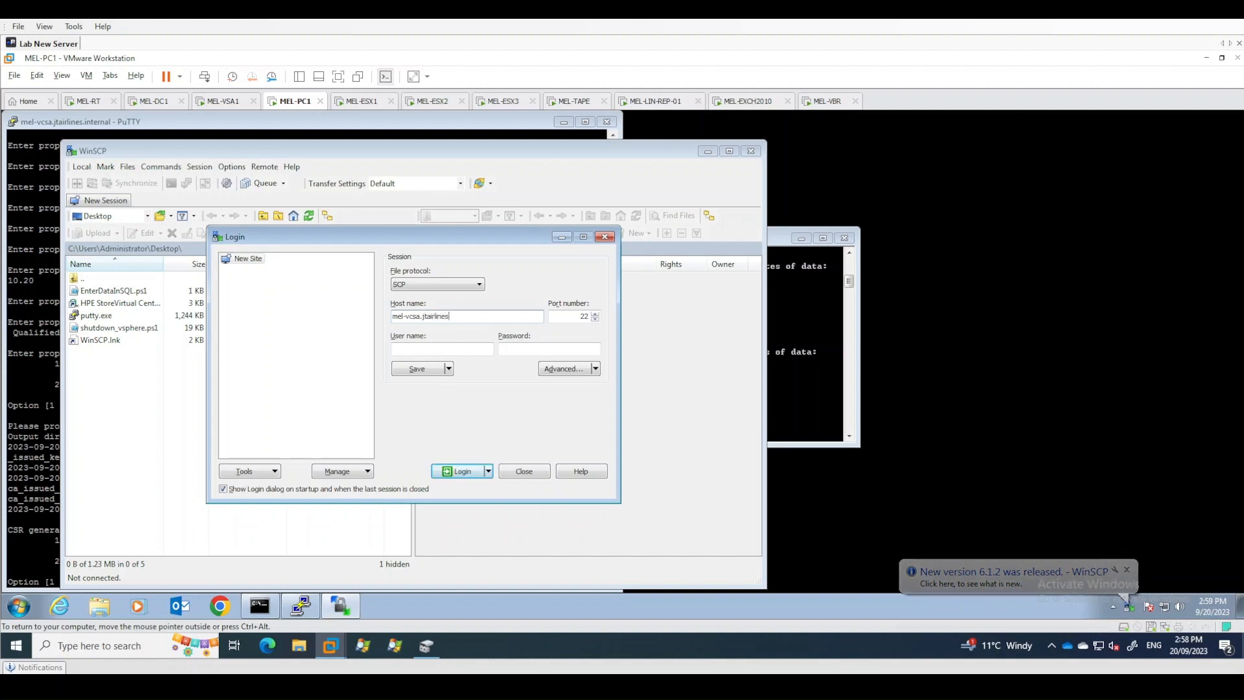
{"action": "key", "text": "BackSpace"}
{"action": "key", "text": "BackSpace"}
{"action": "key", "text": "BackSpace"}
{"action": "key", "text": "BackSpace"}
{"action": "type", "text": "internal"}
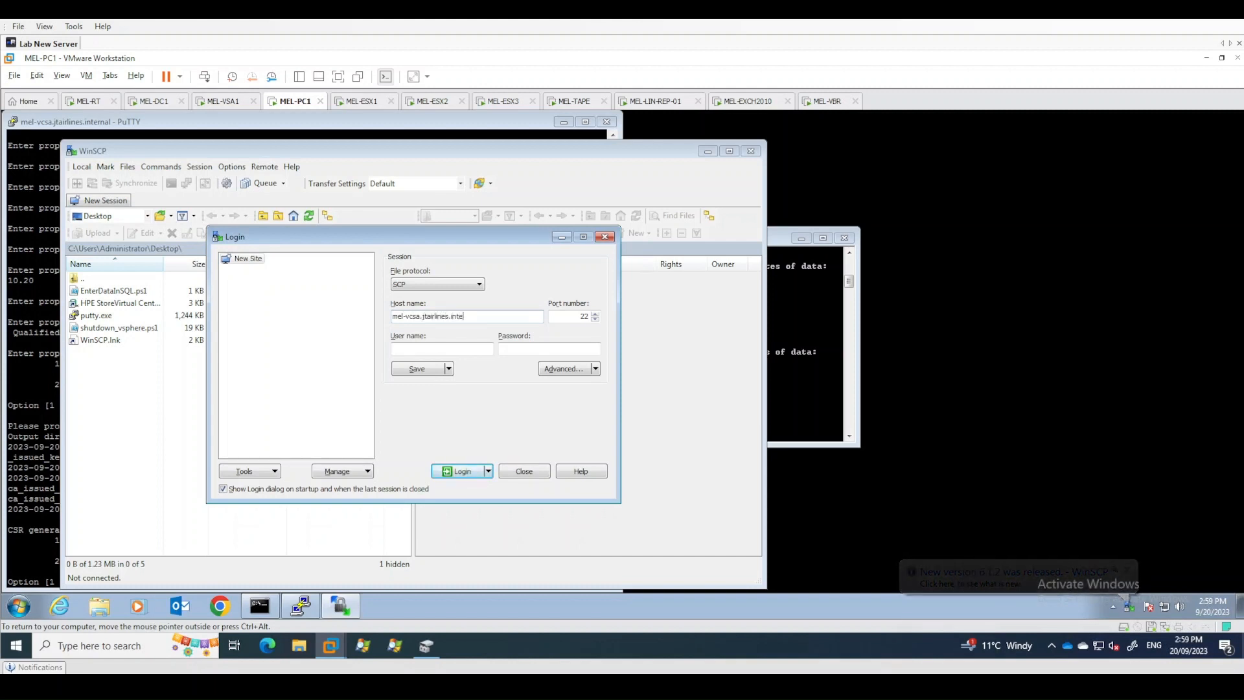
- Log in as root with the account password, trusting the server's host key and dismissing the banner
{"action": "key", "text": "Tab"}
{"action": "key", "text": "Tab"}
{"action": "type", "text": "root"}
{"action": "key", "text": "Tab"}
{"action": "type", "text": "••••••••••••••"}
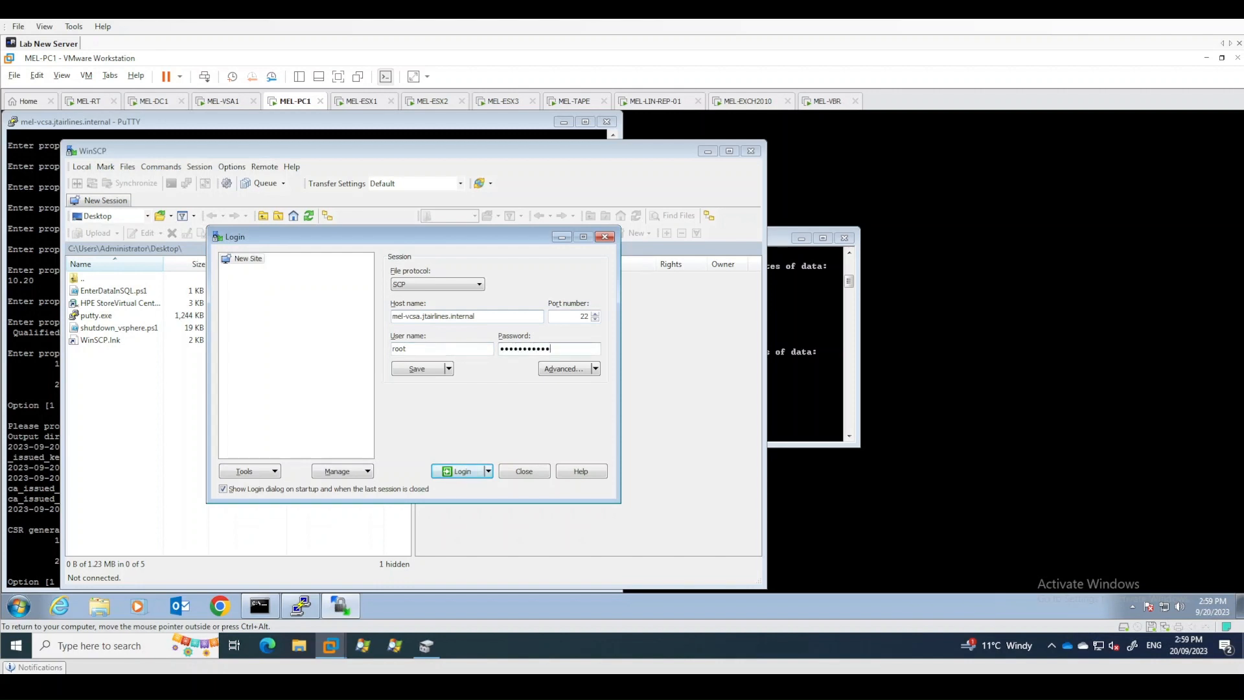
{"action": "key", "text": "Return"}
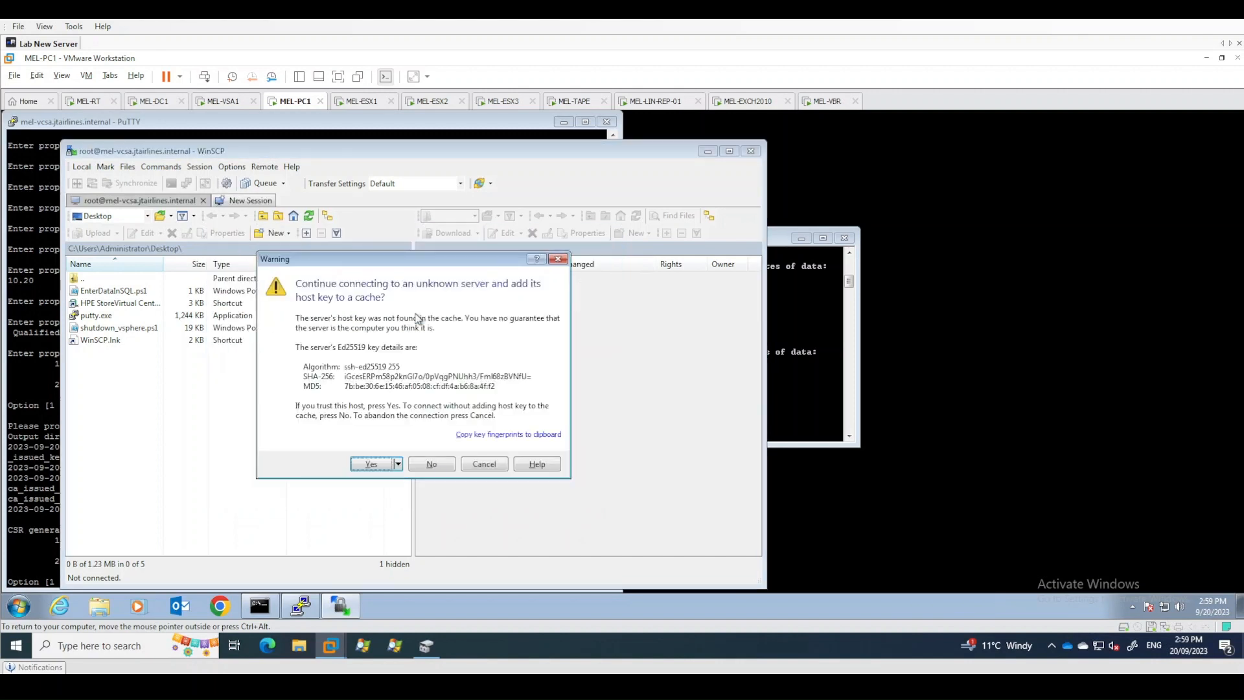
{"action": "left_click", "coordinate": [384, 469]}
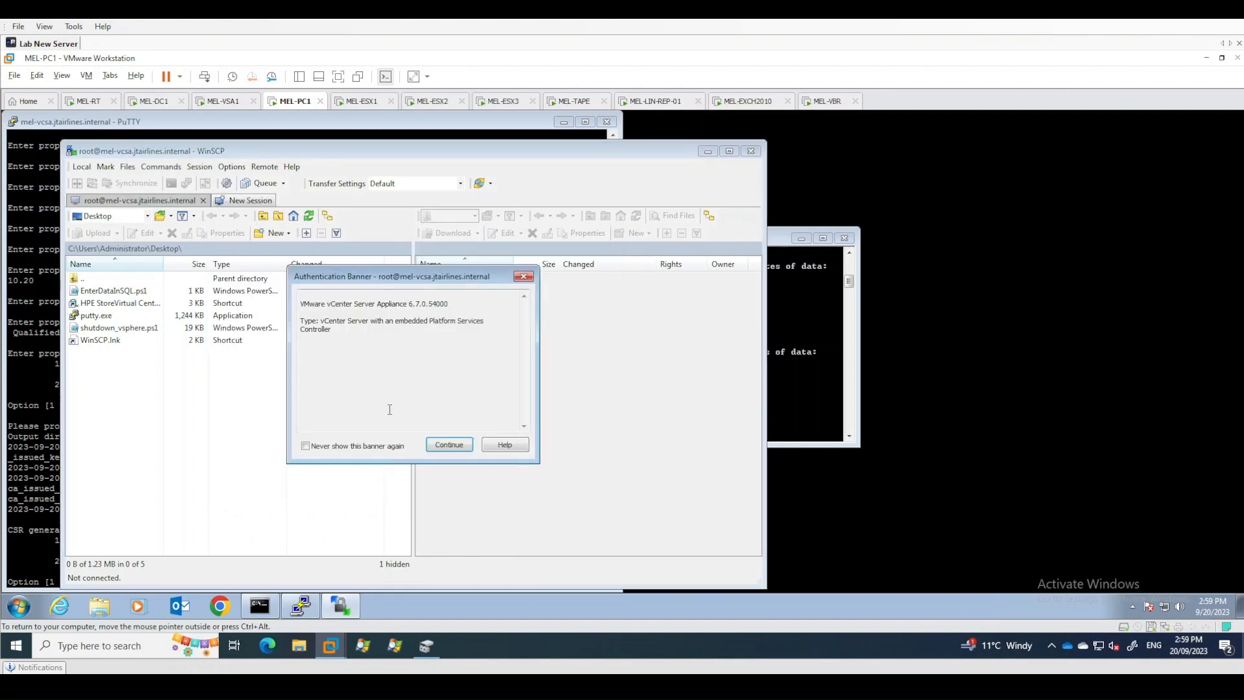
{"action": "left_click", "coordinate": [446, 443]}
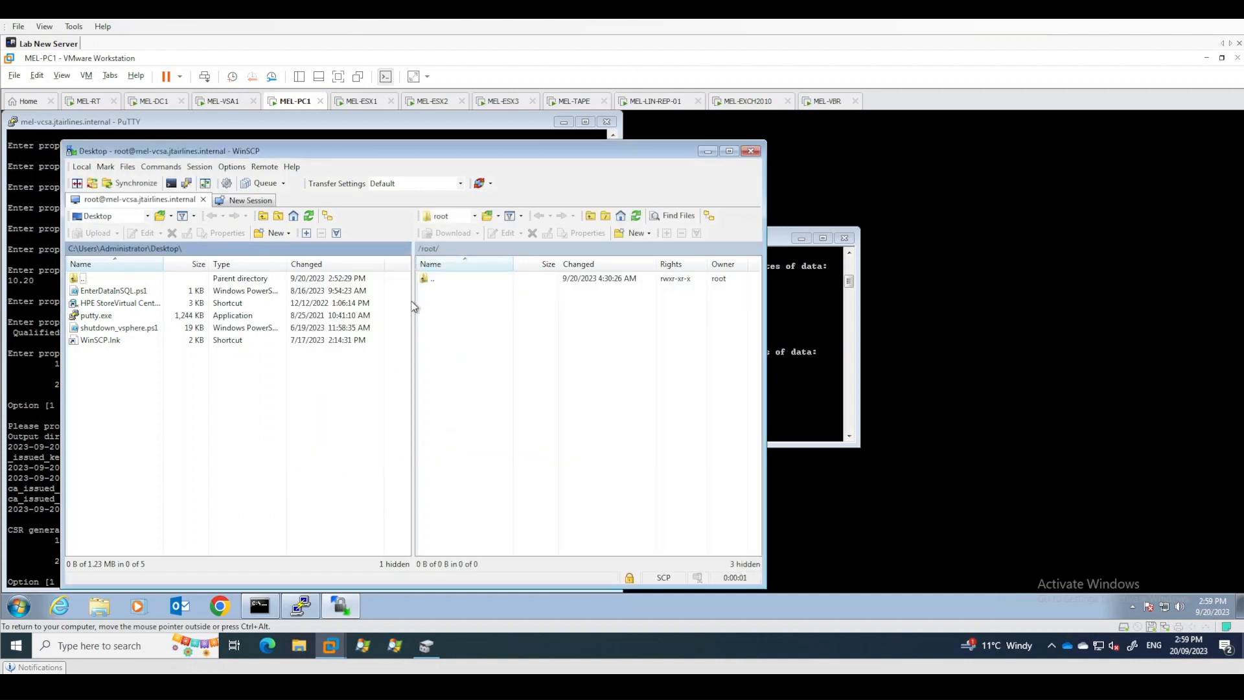
- Copy vmca_issued_csr.csr from the appliance's /tmp folder into the local Administrator Downloads folder
{"action": "left_click_drag", "start_coordinate": [456, 151], "coordinate": [927, 128]}
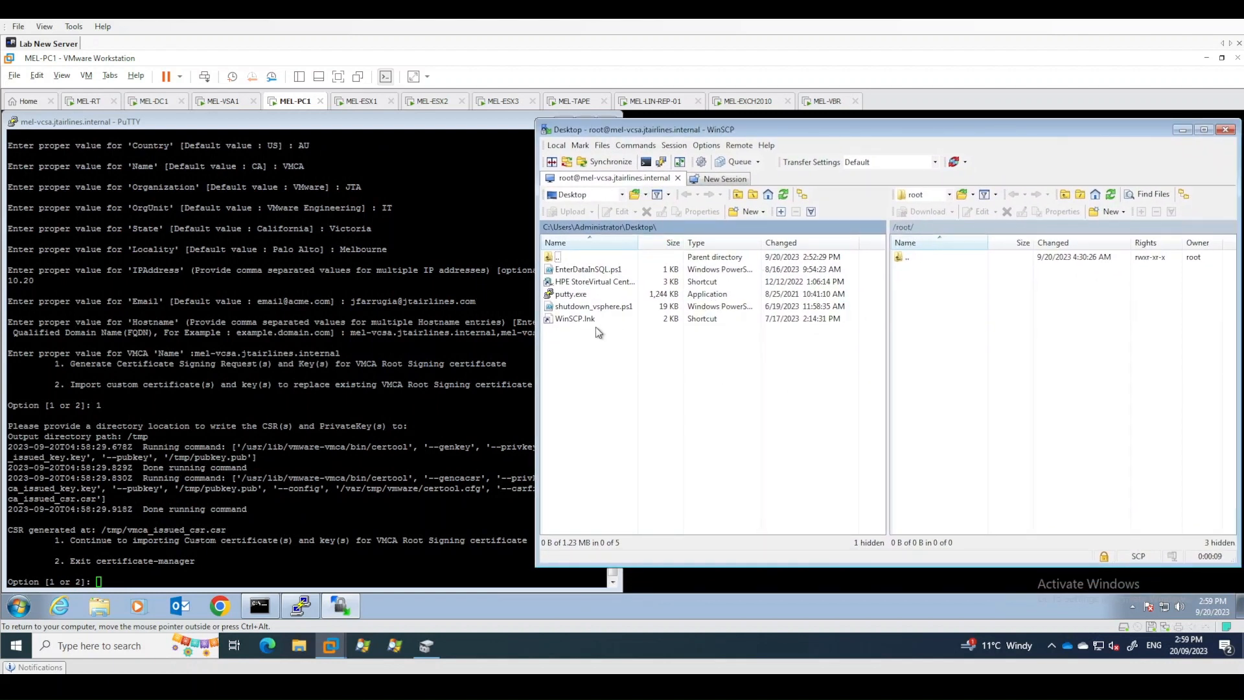
{"action": "left_click", "coordinate": [917, 278]}
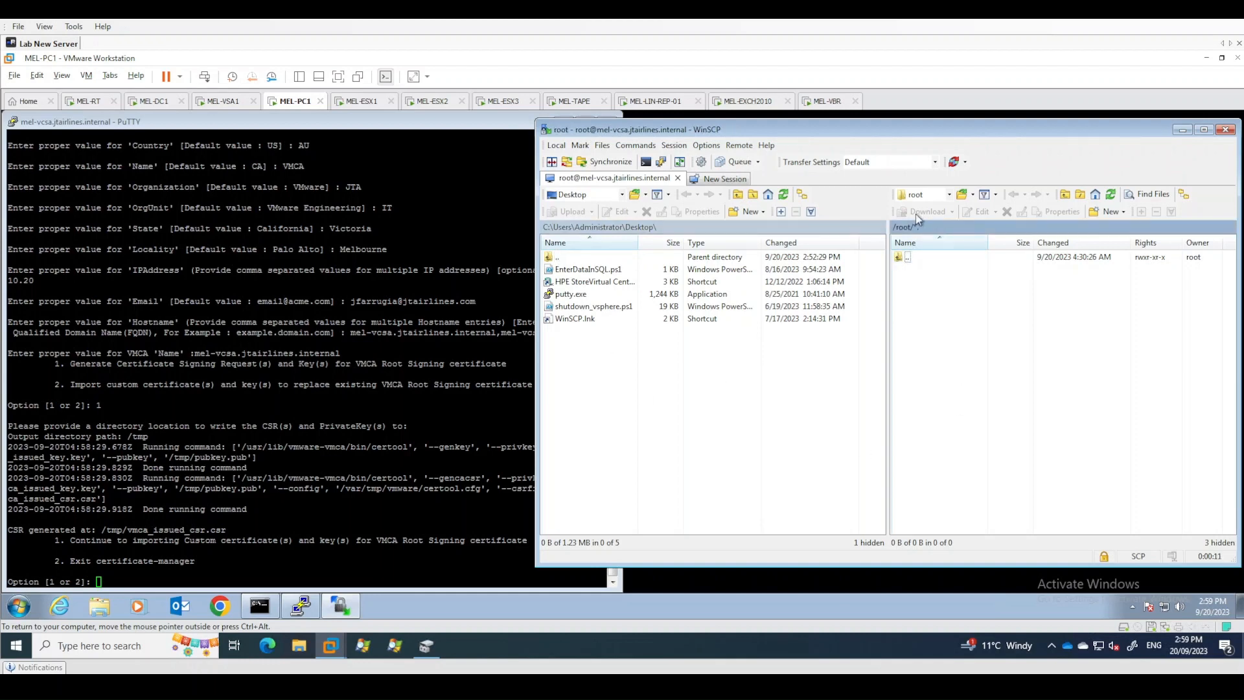
{"action": "double_click", "coordinate": [904, 257]}
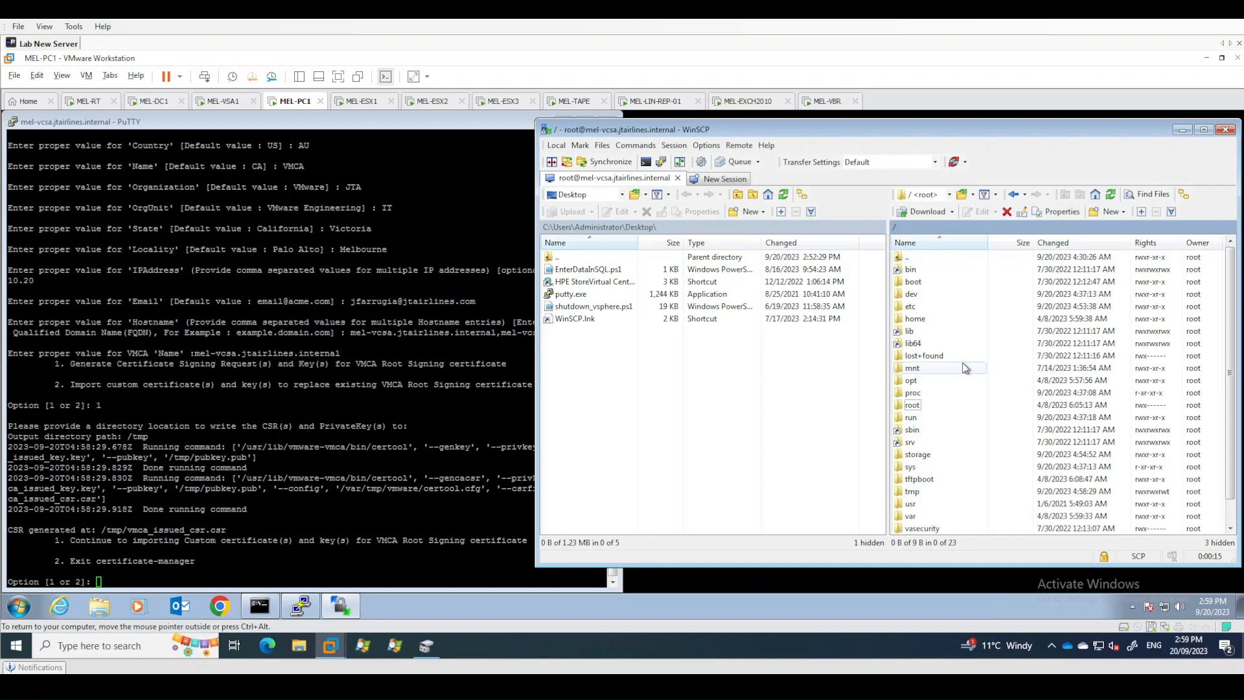
{"action": "scroll", "coordinate": [964, 350], "scroll_direction": "down", "scroll_amount": 1}
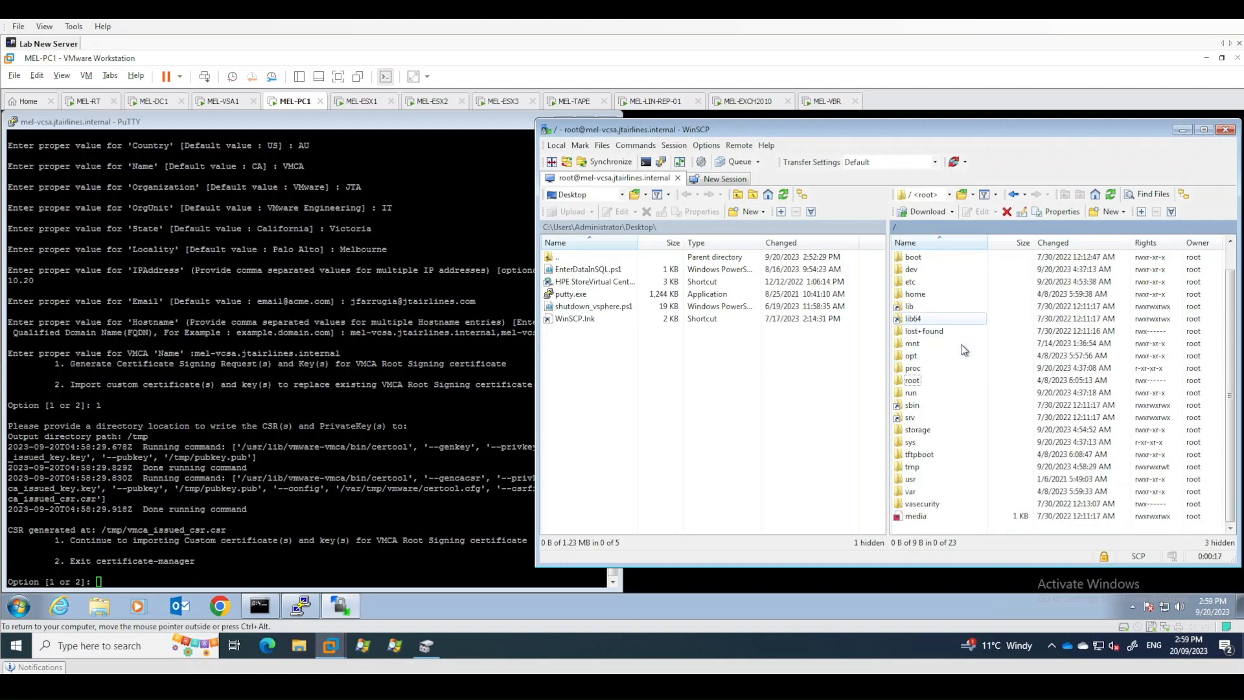
{"action": "double_click", "coordinate": [914, 466]}
{"action": "scroll", "coordinate": [915, 483], "scroll_direction": "down", "scroll_amount": 1}
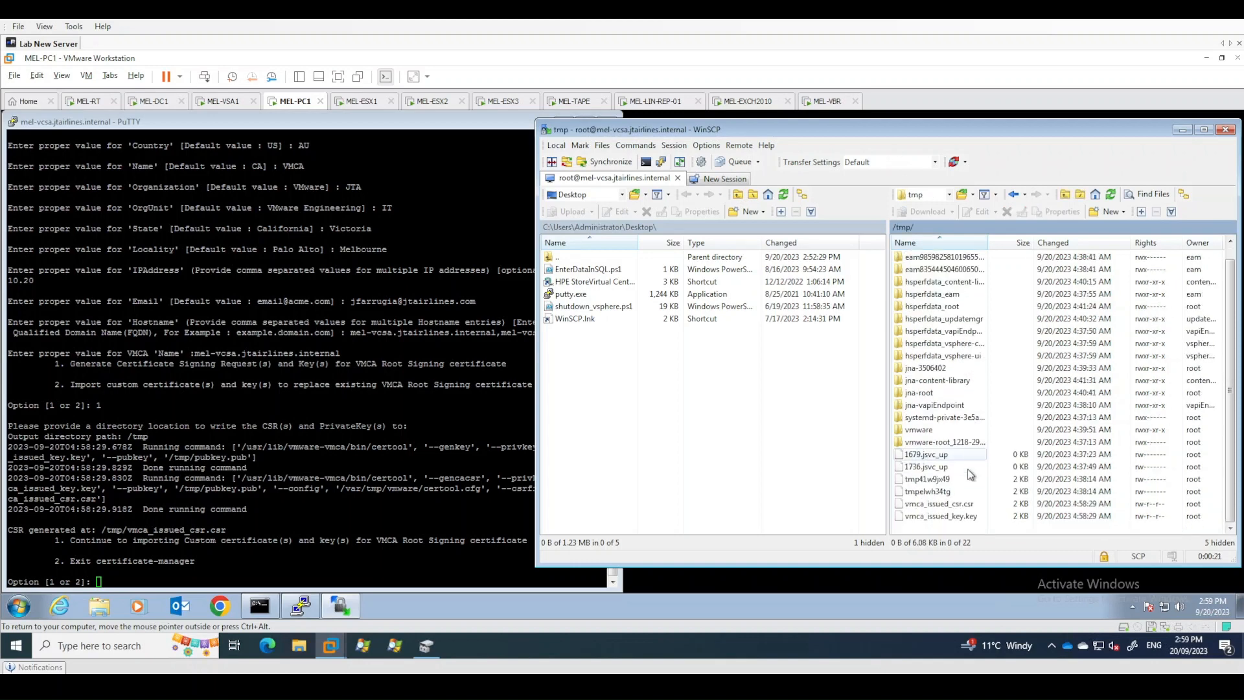
{"action": "left_click", "coordinate": [957, 507]}
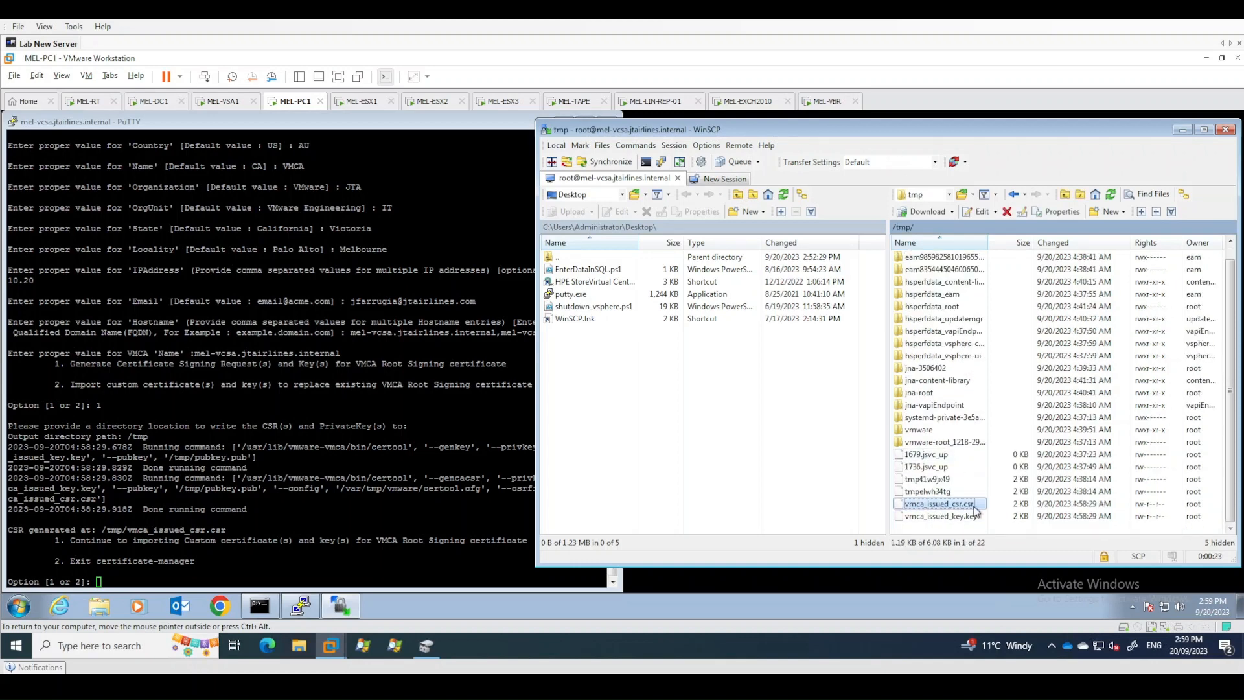
{"action": "left_click", "coordinate": [965, 520]}
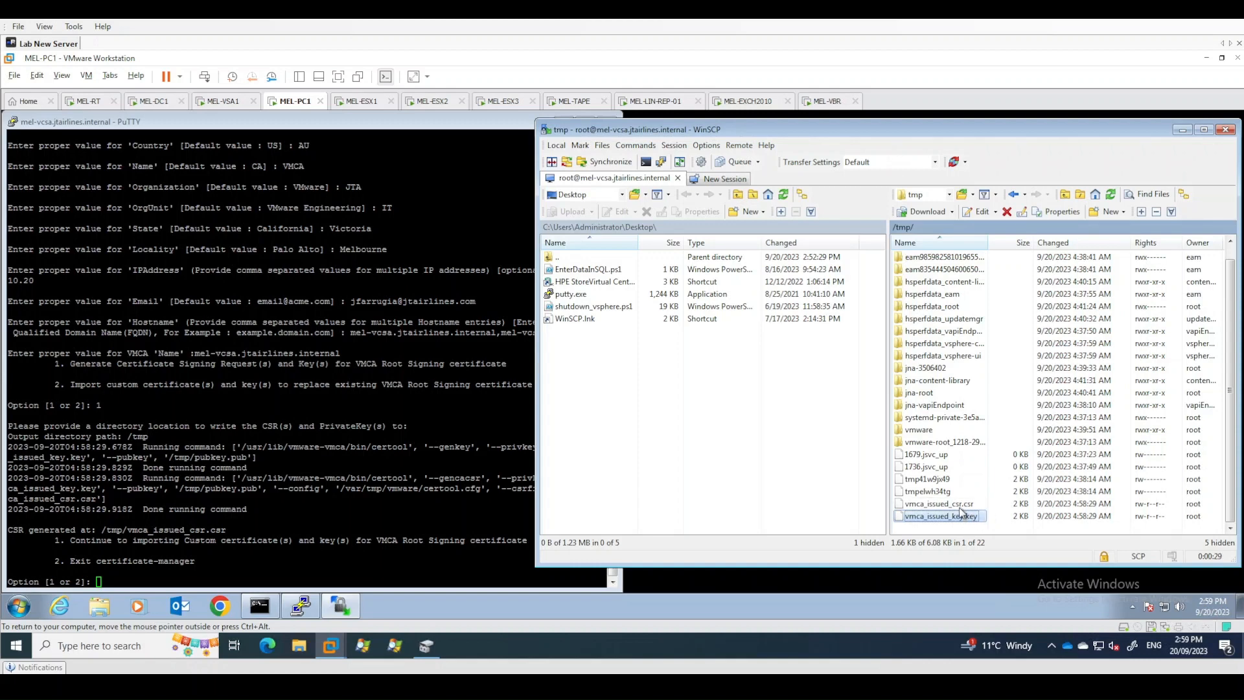
{"action": "left_click", "coordinate": [960, 504]}
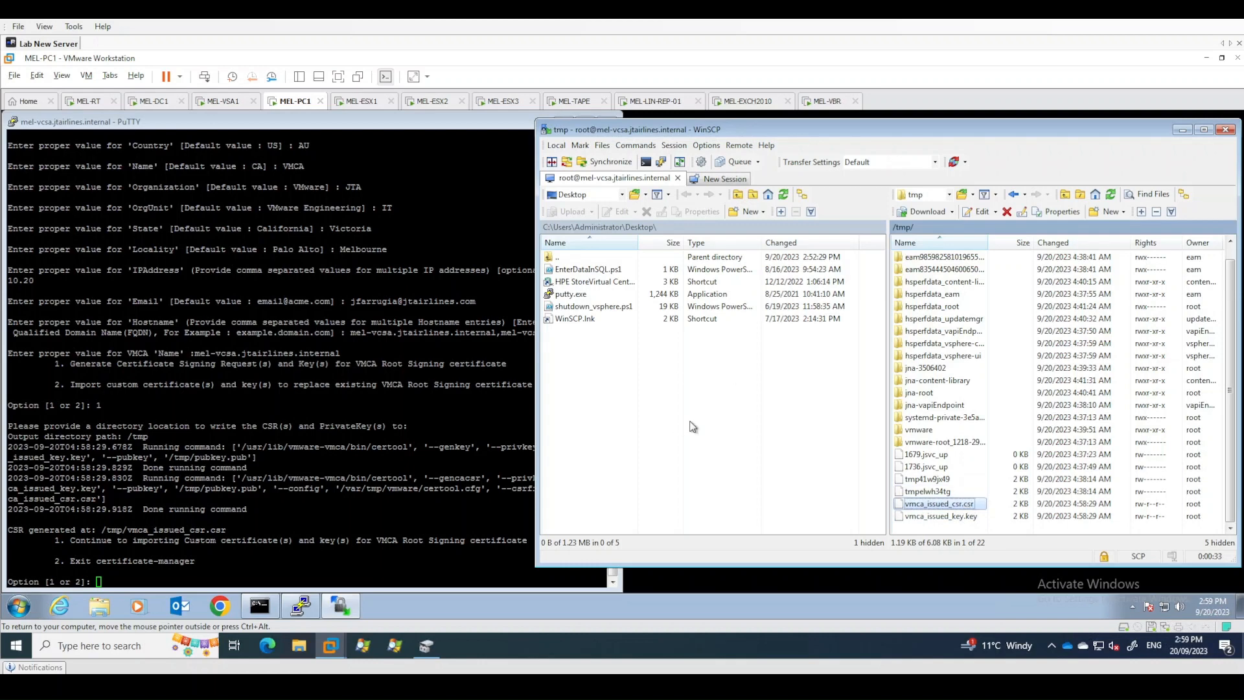
{"action": "double_click", "coordinate": [558, 256]}
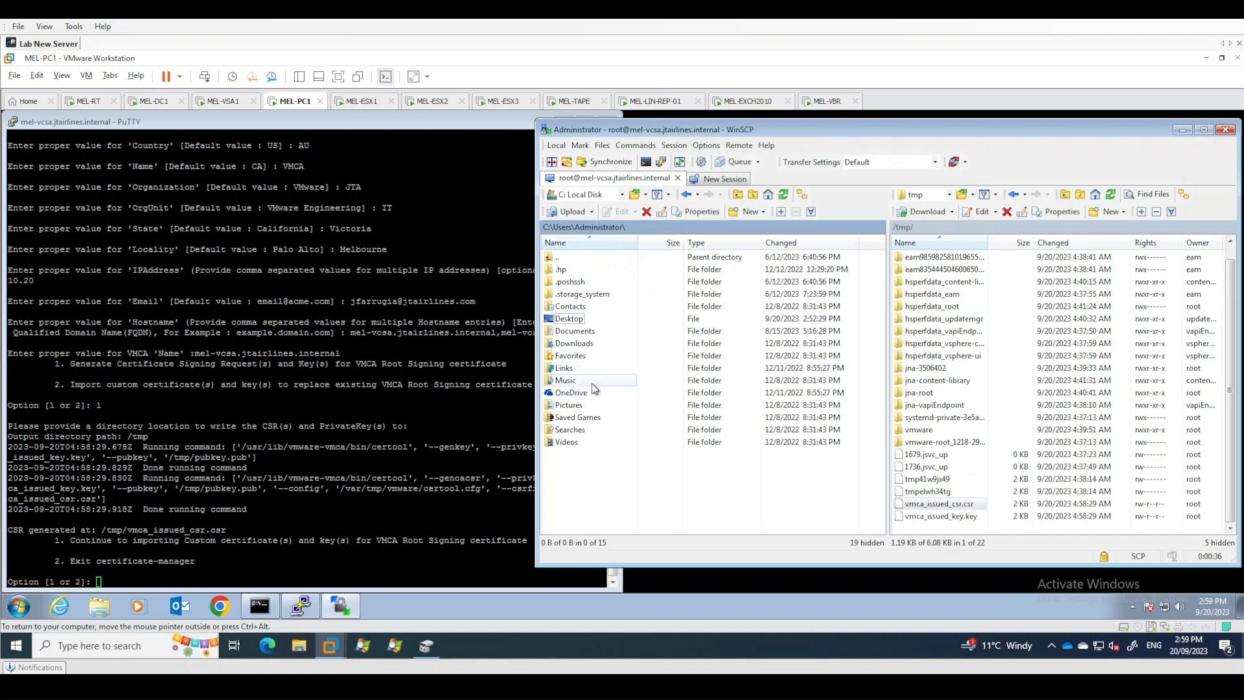
{"action": "double_click", "coordinate": [573, 345]}
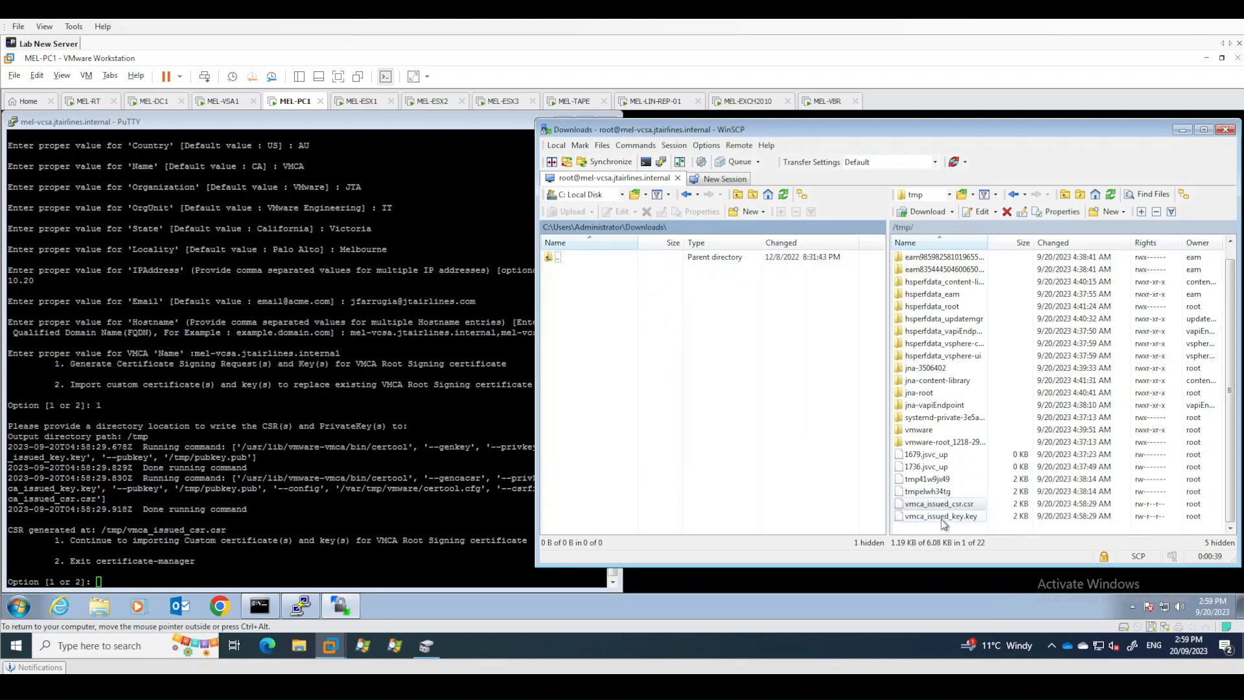
{"action": "left_click_drag", "start_coordinate": [939, 505], "coordinate": [570, 273]}
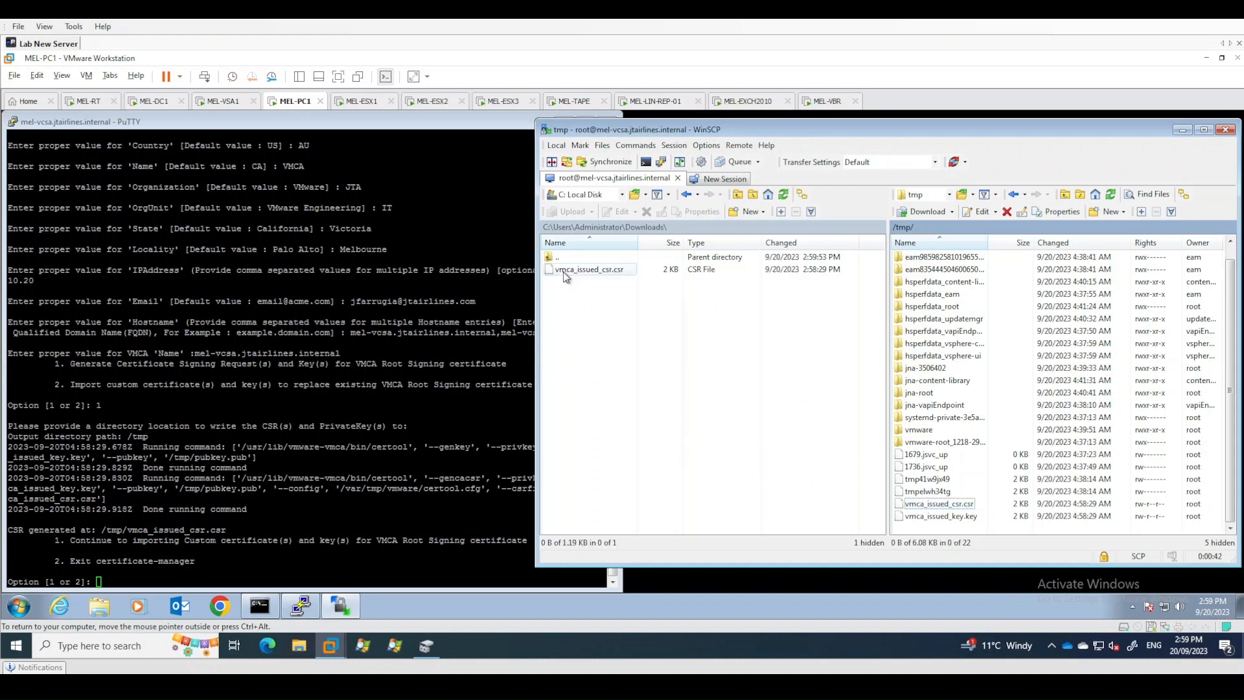
- Open the downloaded vmca_issued_csr.csr with Notepad
{"action": "left_click", "coordinate": [601, 329]}
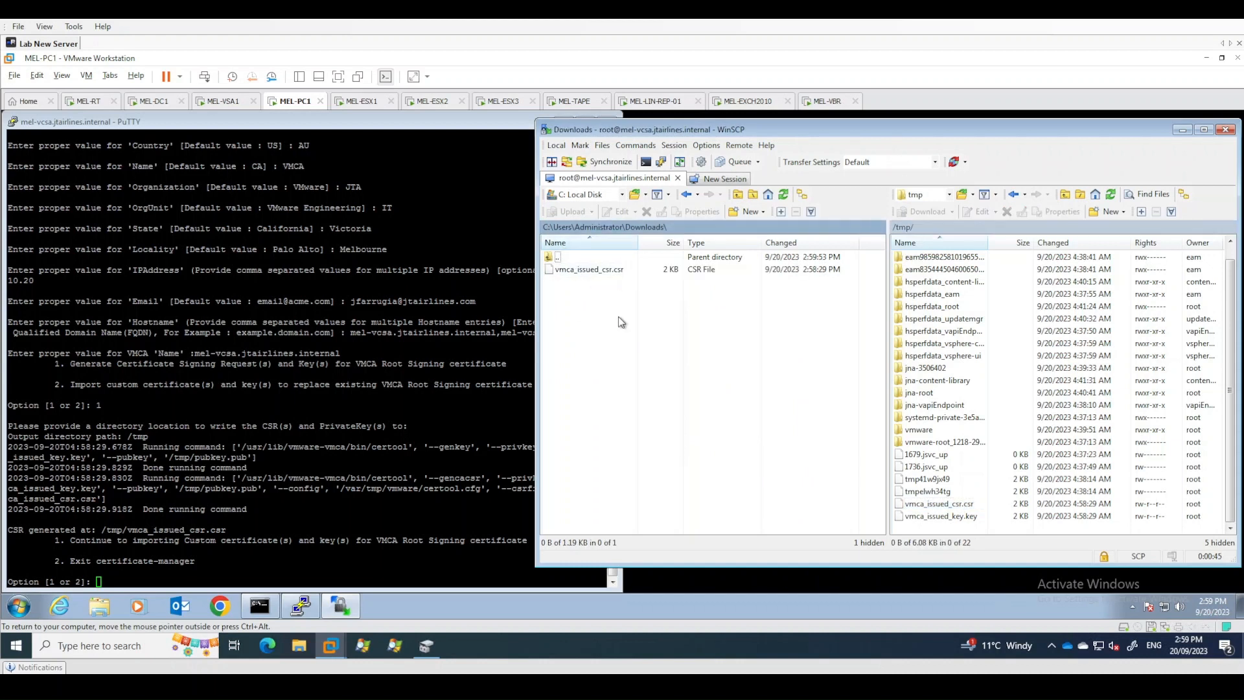
{"action": "left_click", "coordinate": [587, 270]}
{"action": "right_click", "coordinate": [586, 272]}
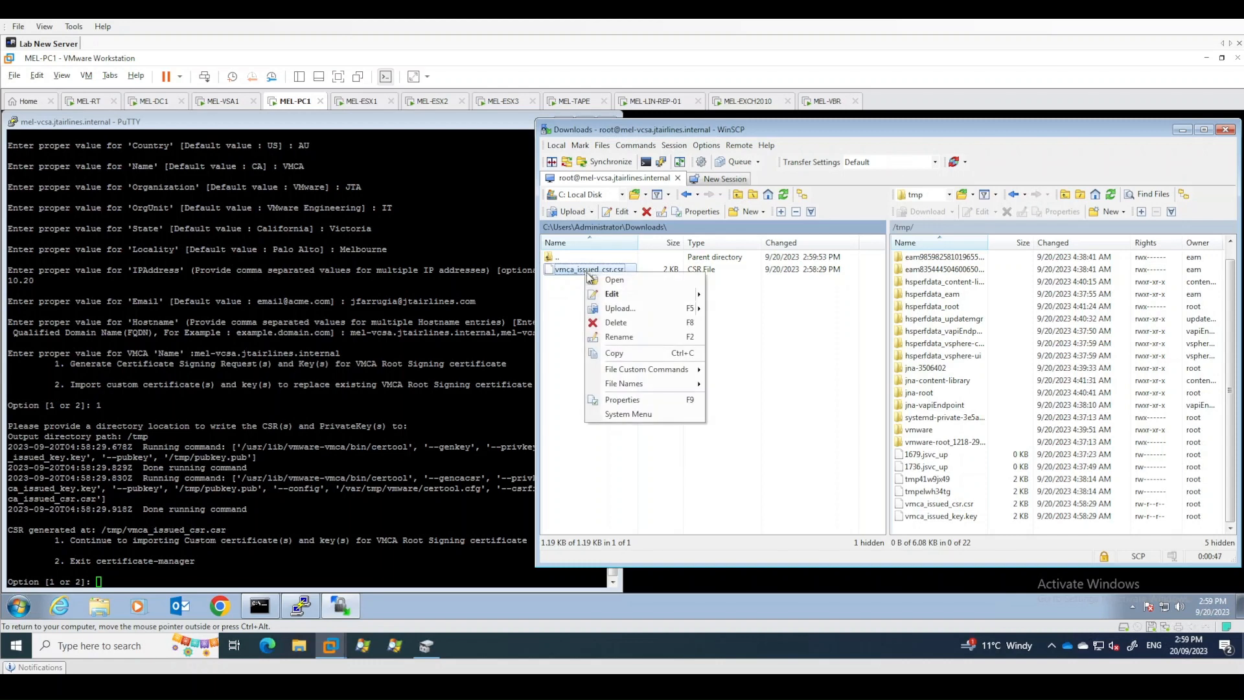
{"action": "left_click", "coordinate": [606, 277]}
{"action": "left_click", "coordinate": [595, 392]}
{"action": "left_click", "coordinate": [662, 416]}
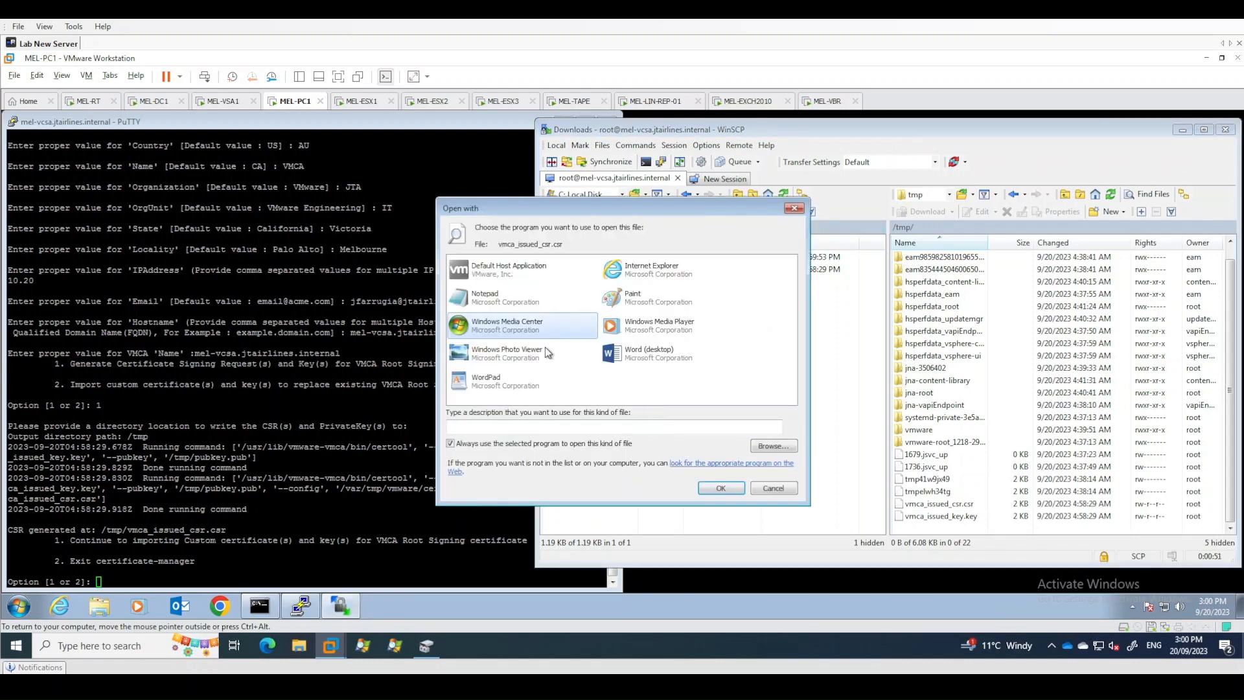
{"action": "left_click", "coordinate": [493, 297]}
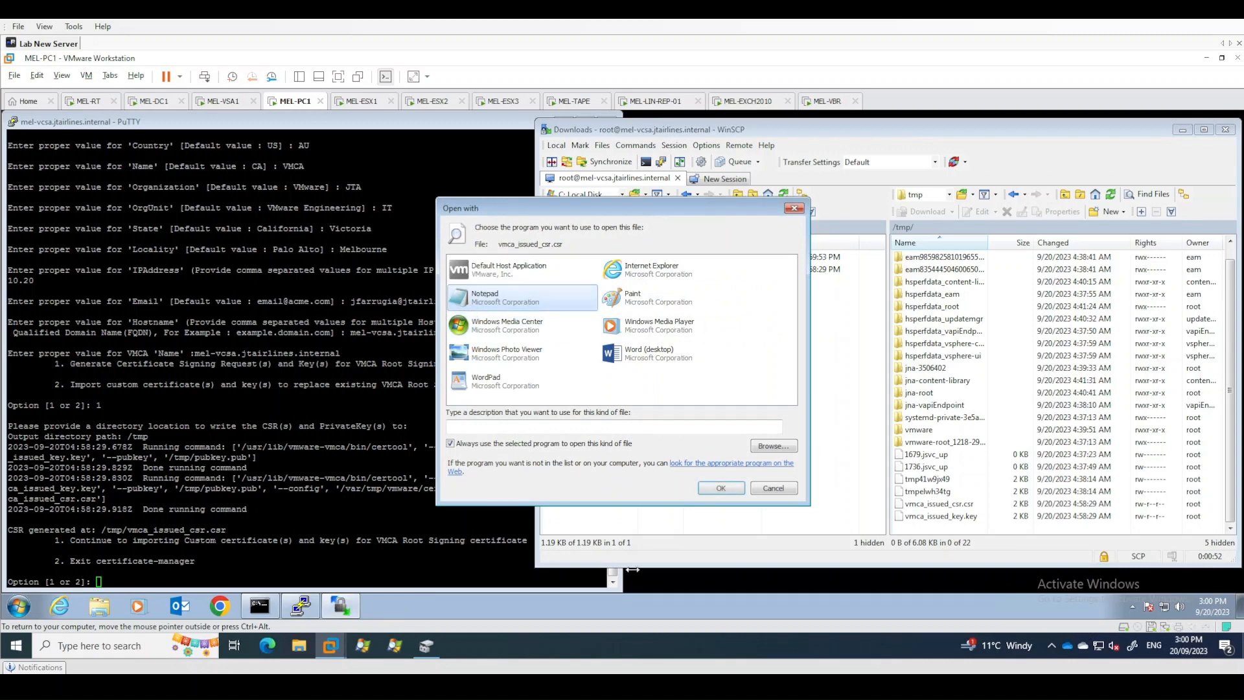
{"action": "left_click", "coordinate": [720, 488]}
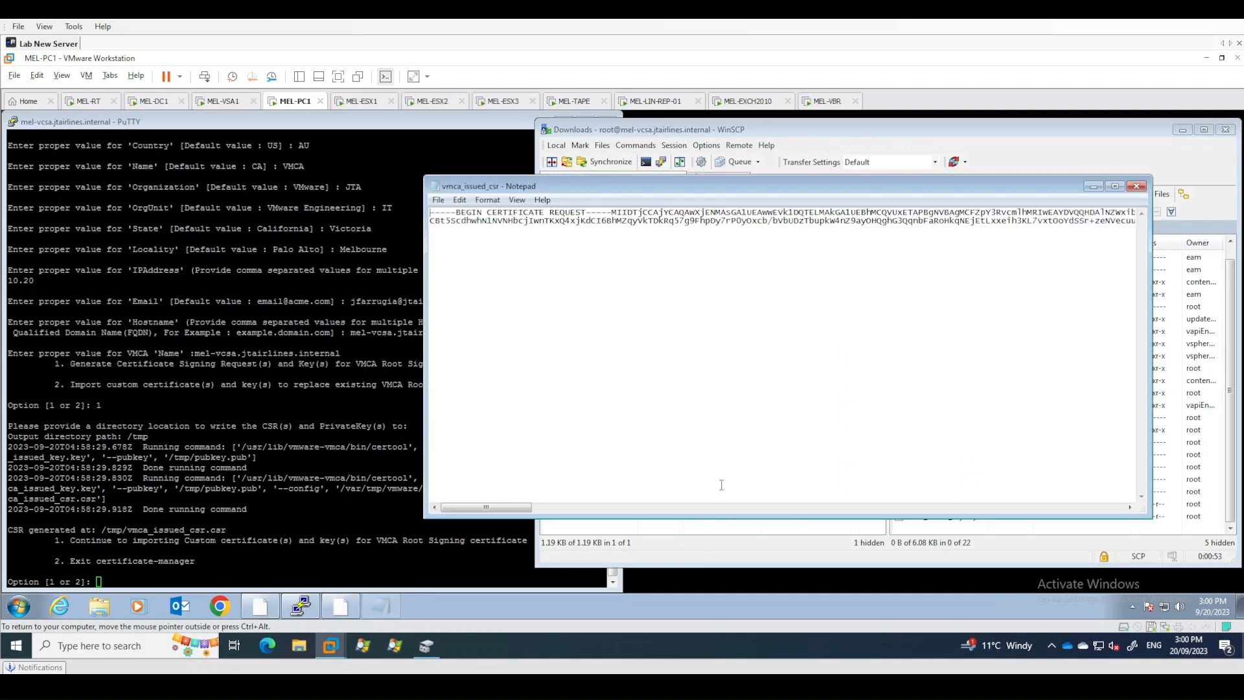
- Turn on word wrap and select the entire certificate request text
{"action": "left_click", "coordinate": [487, 200]}
{"action": "left_click", "coordinate": [493, 216]}
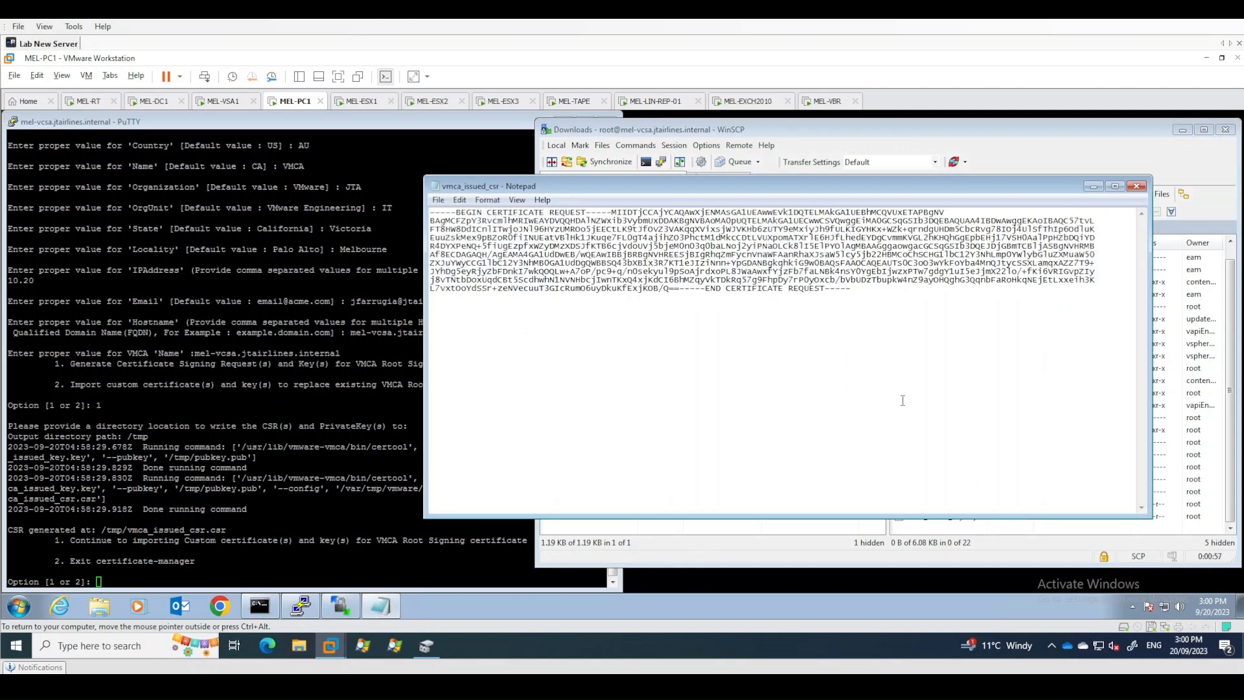
{"action": "left_click_drag", "start_coordinate": [852, 290], "coordinate": [411, 206]}
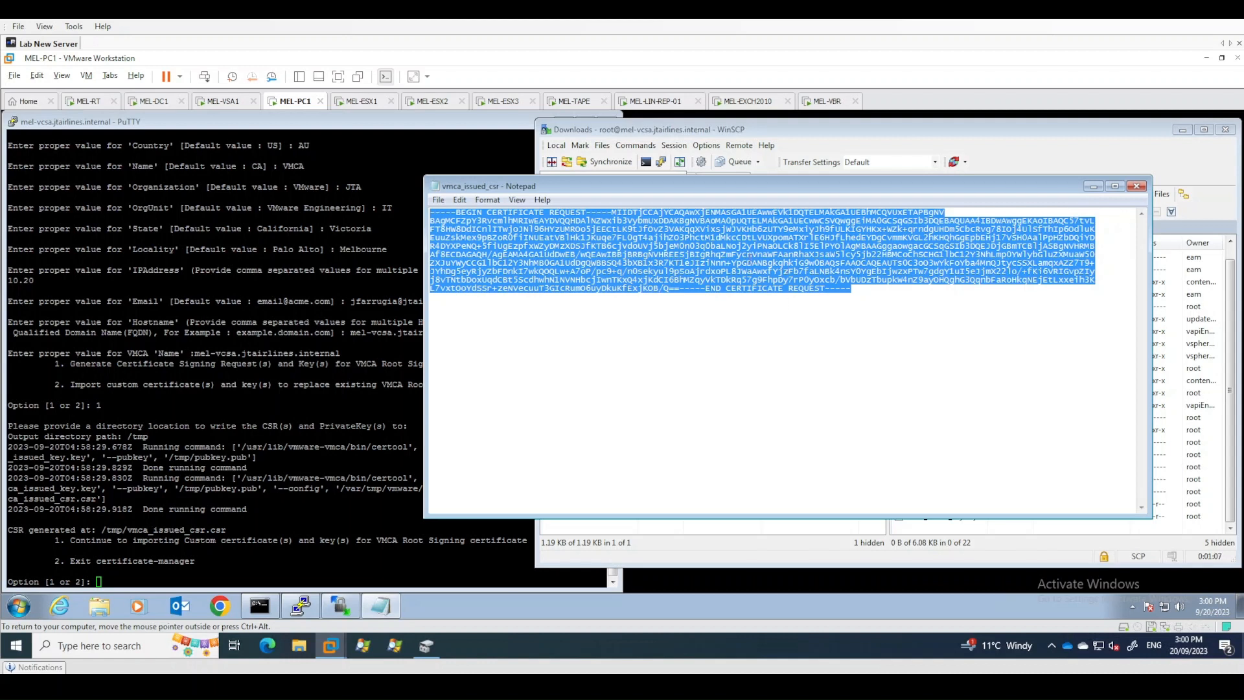
- Launch Internet Explorer and finish its first-run setup with recommended settings and Do Not Track turned off, closing the extra tab
{"action": "left_click", "coordinate": [61, 613]}
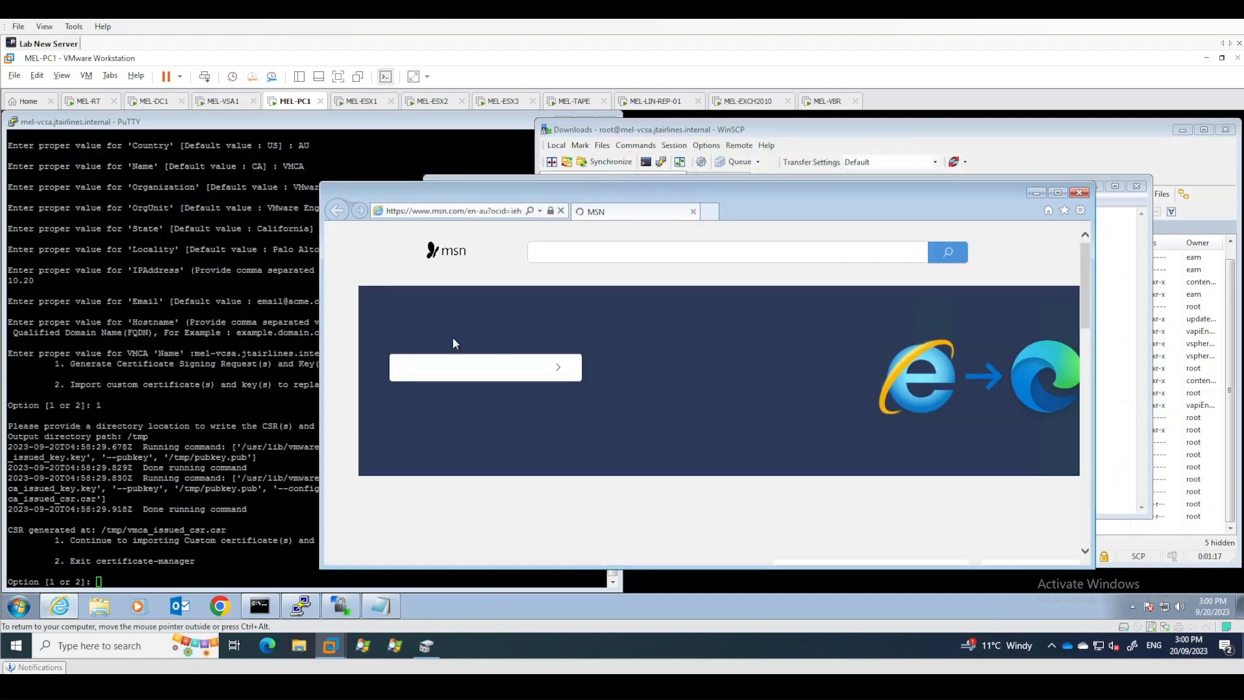
{"action": "left_click", "coordinate": [471, 212]}
{"action": "type", "text": "http"}
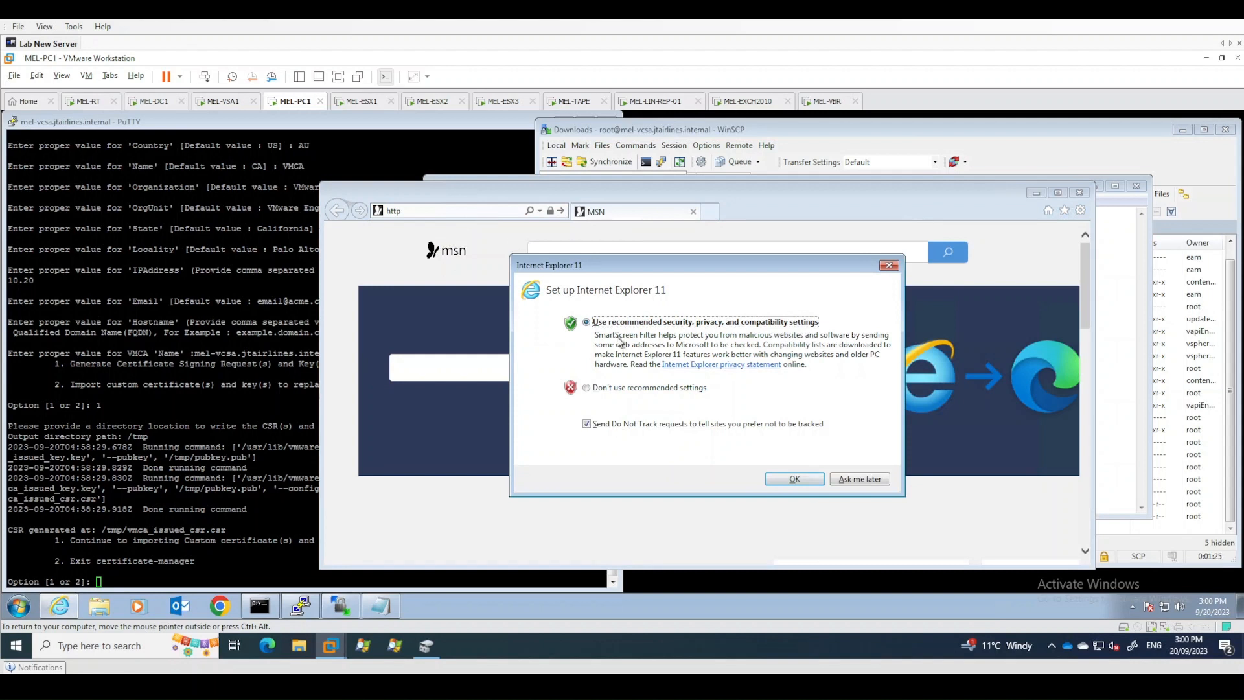
{"action": "left_click", "coordinate": [626, 425]}
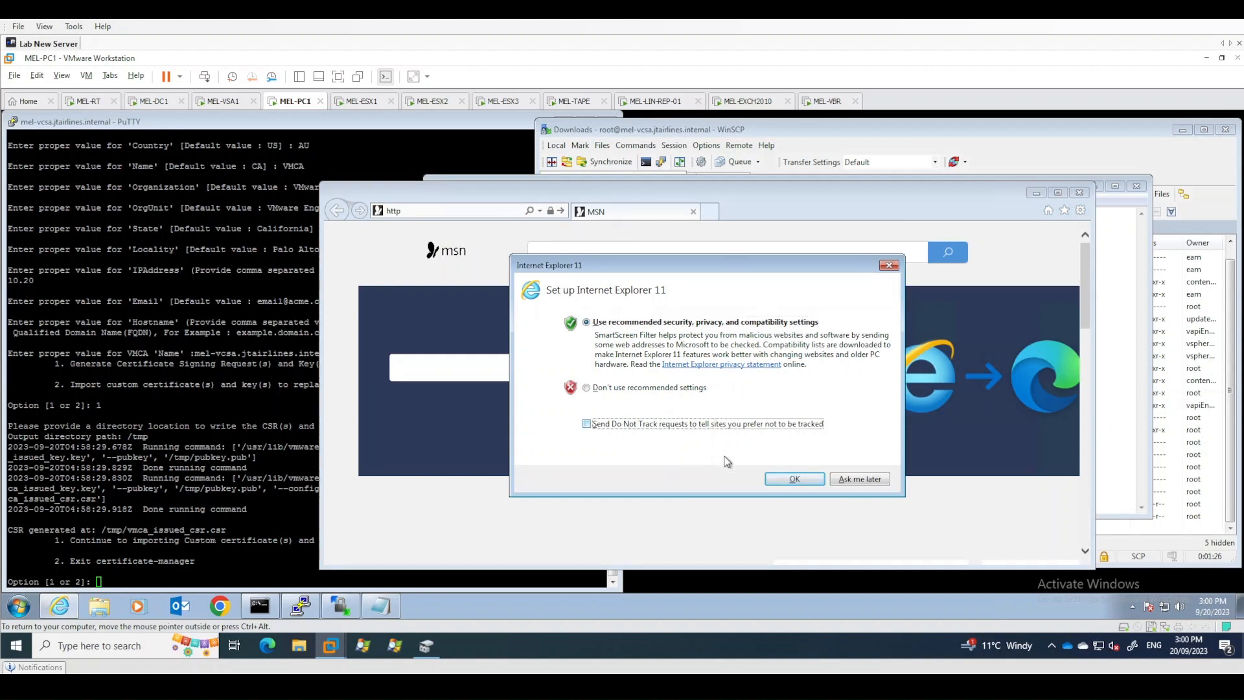
{"action": "left_click", "coordinate": [795, 481]}
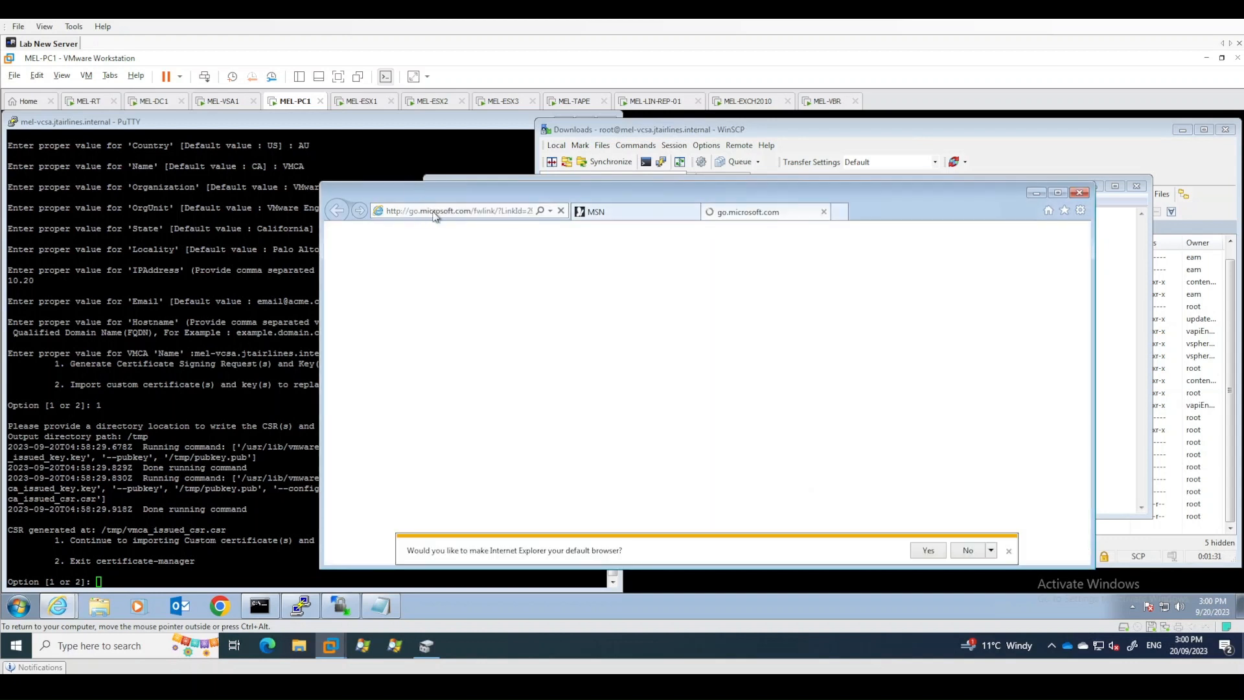
{"action": "left_click", "coordinate": [823, 212]}
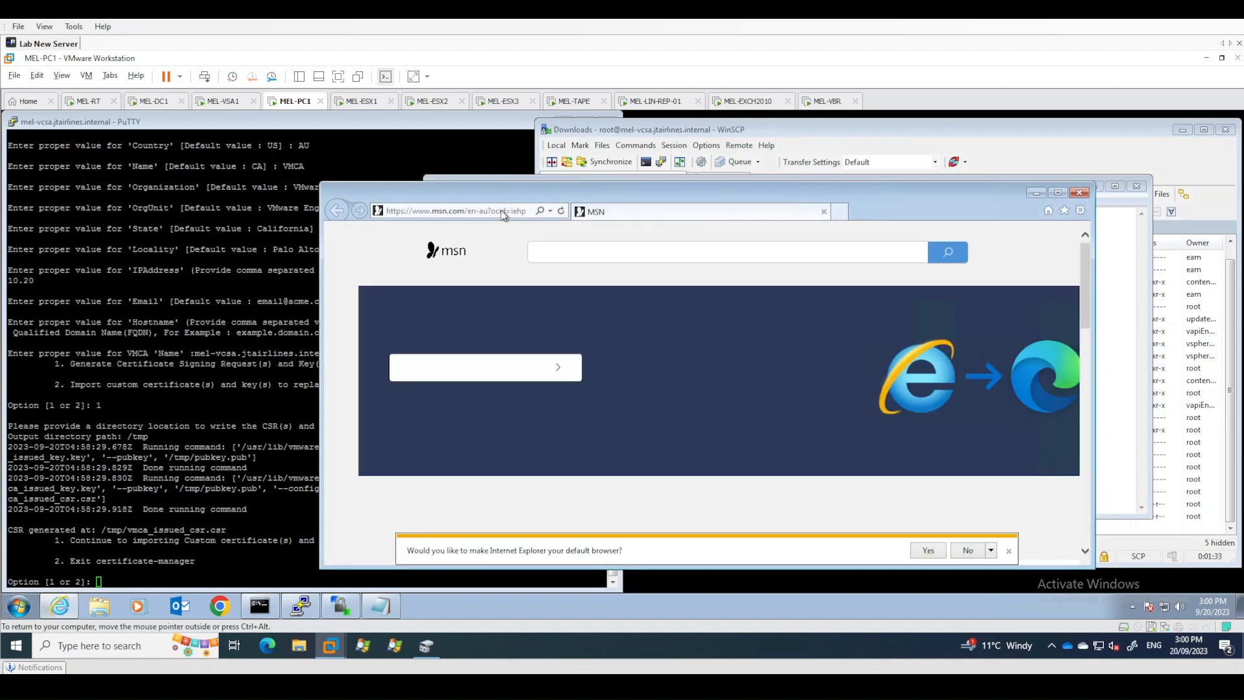
{"action": "type", "text": "http://"}
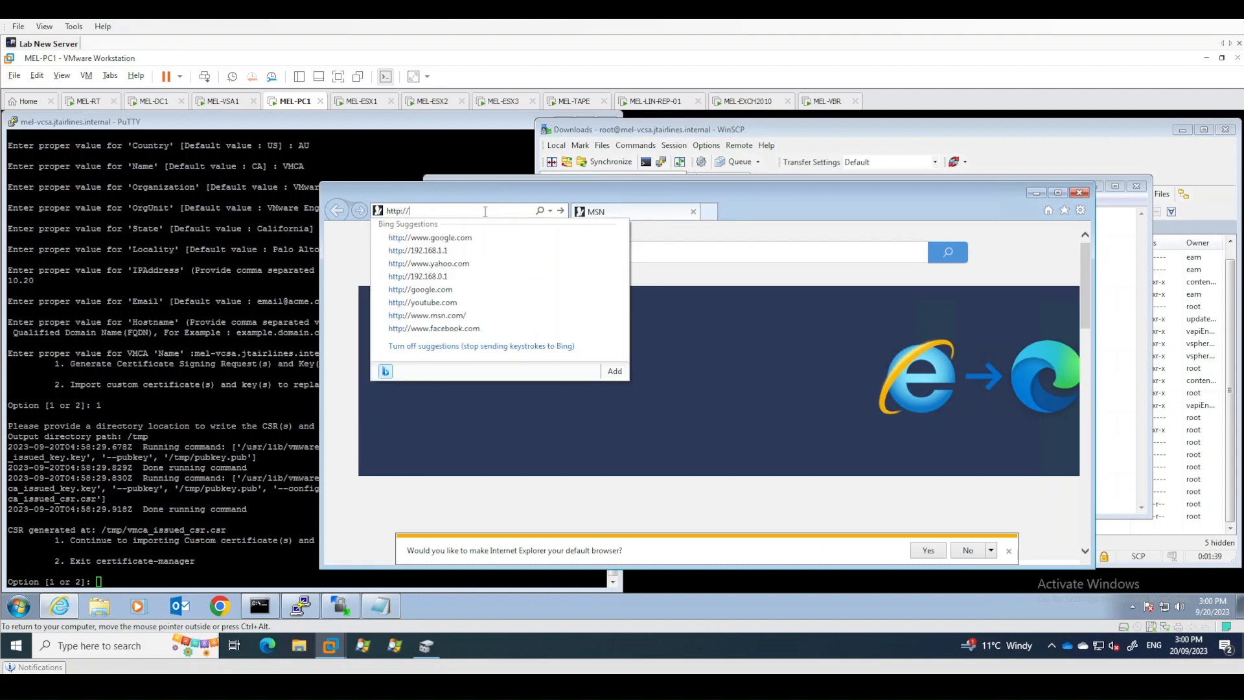
{"action": "type", "text": "mel-subca.jtairlines.in"}
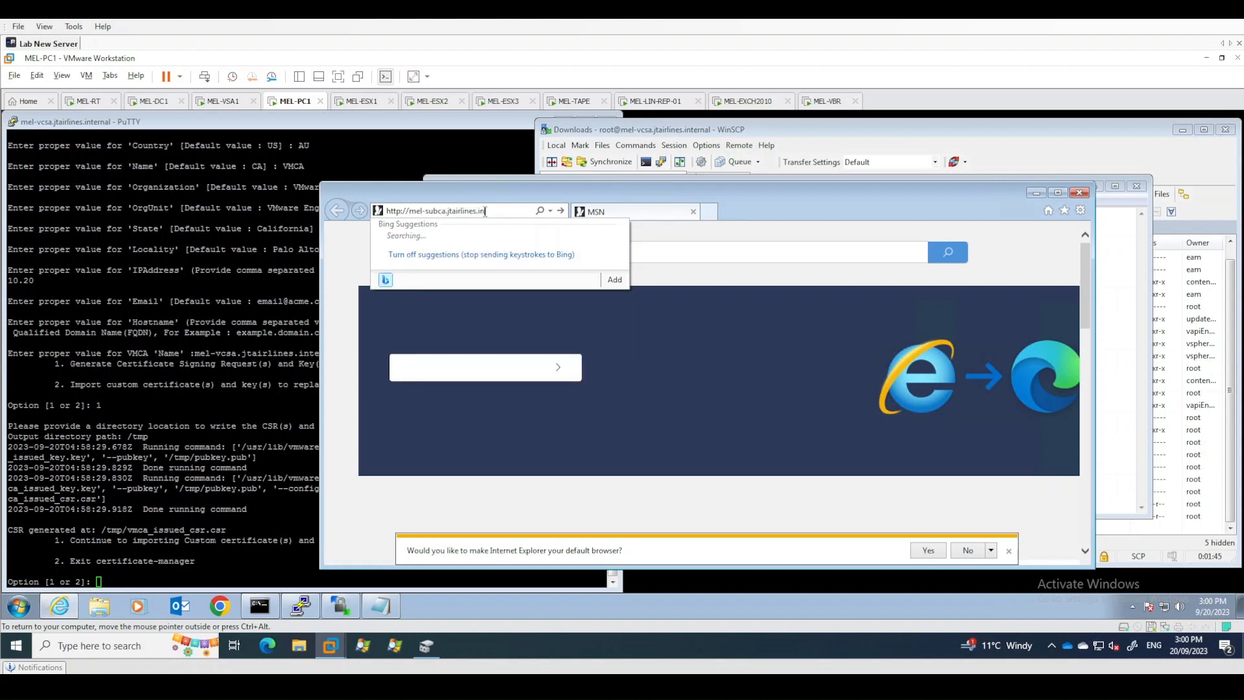
{"action": "type", "text": "certsrv"}
{"action": "key", "text": "Return"}
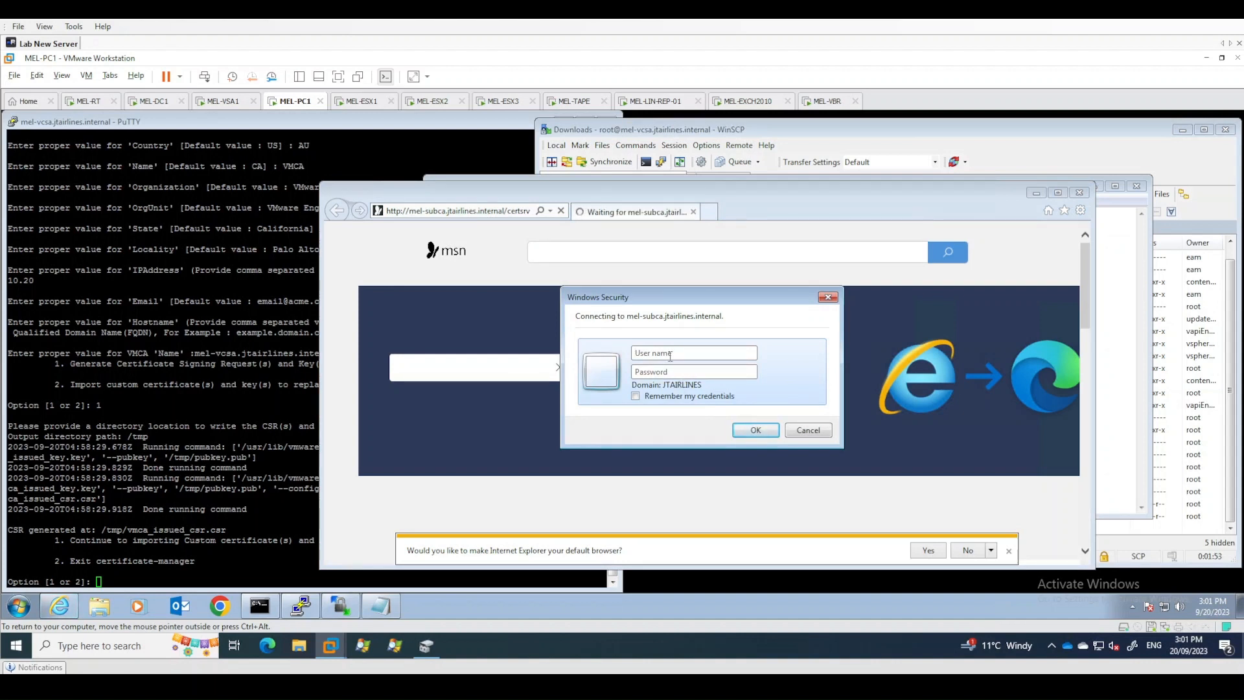
{"action": "type", "text": "Administrator"}
{"action": "key", "text": "Tab"}
{"action": "type", "text": "***"}
{"action": "key", "text": "Return"}
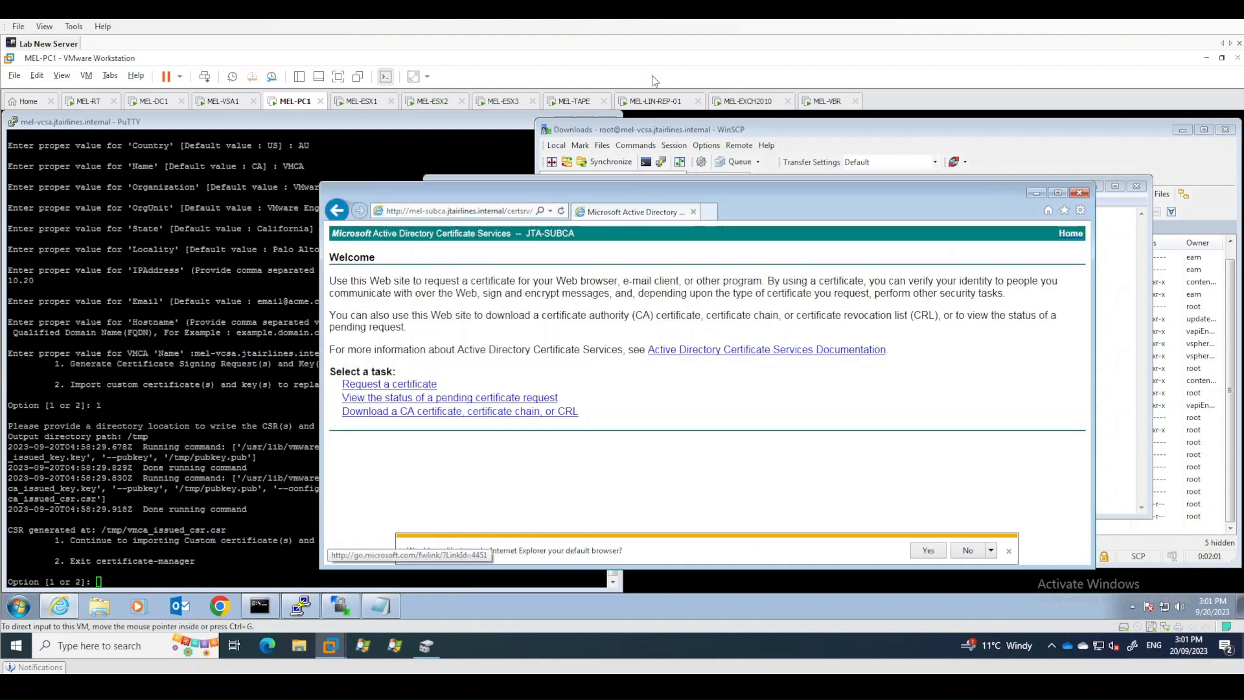
- Open the advanced certificate request page for submitting a base-64-encoded CMC or PKCS #10 request
{"action": "left_click_drag", "start_coordinate": [711, 189], "coordinate": [709, 167]}
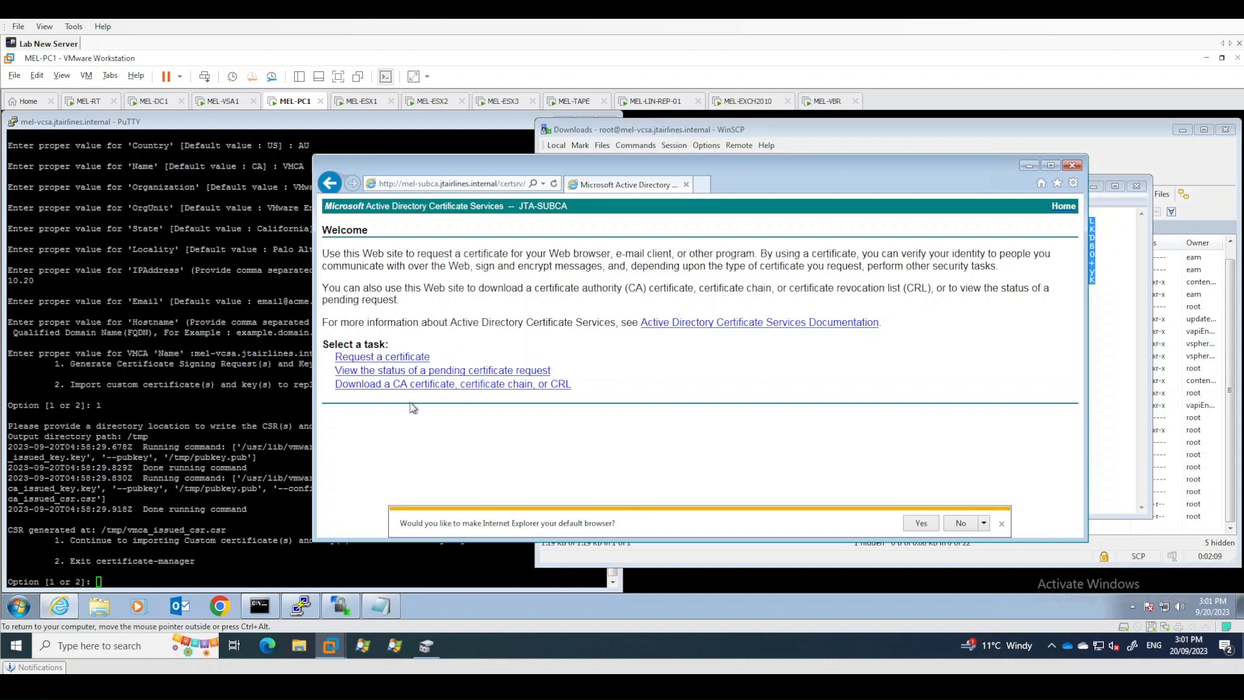
{"action": "left_click", "coordinate": [386, 358]}
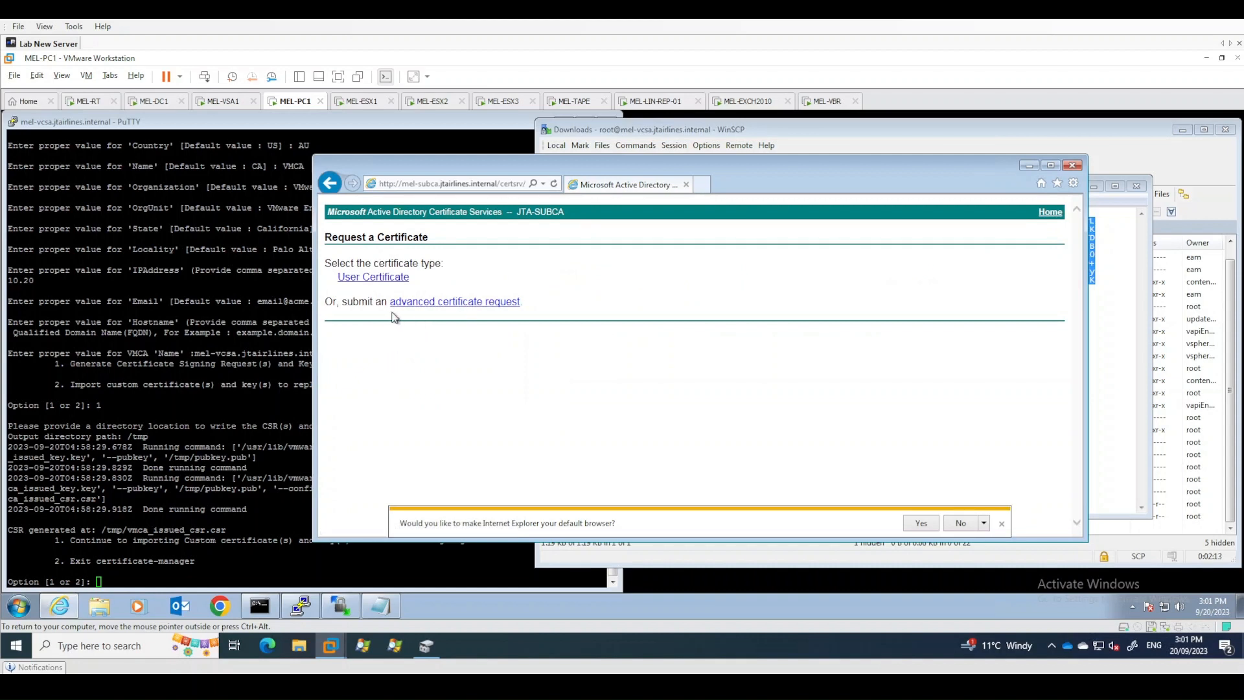
{"action": "left_click", "coordinate": [464, 303]}
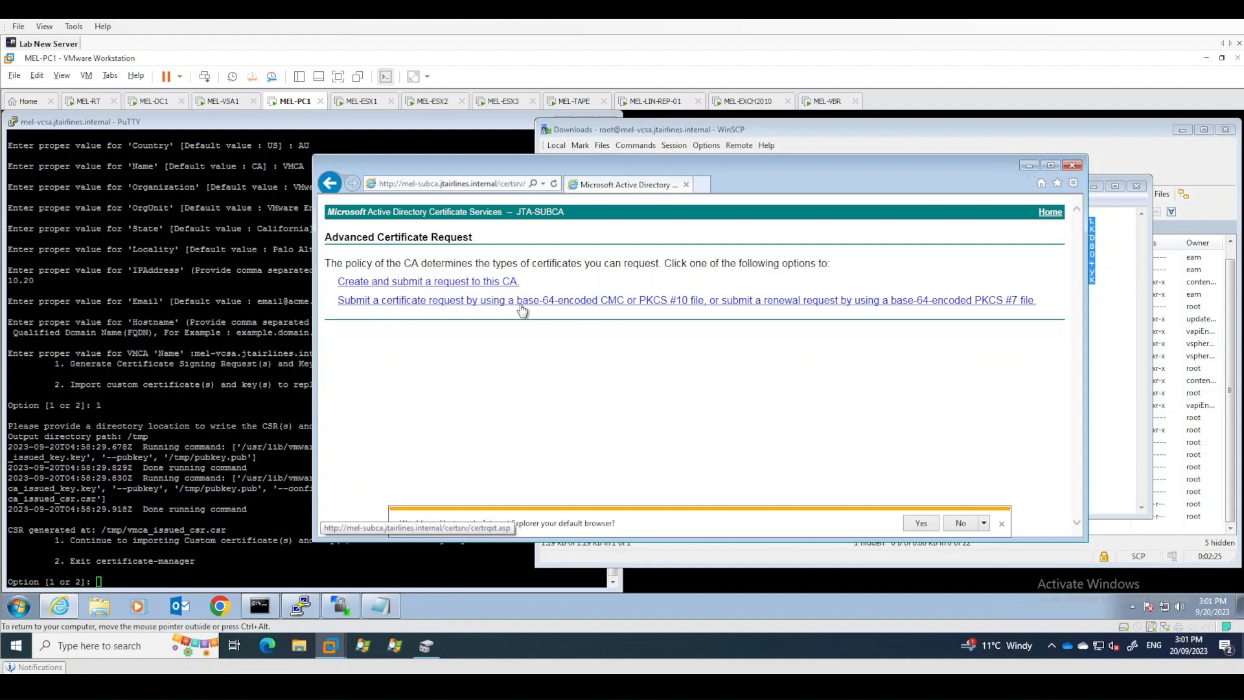
{"action": "left_click", "coordinate": [620, 302]}
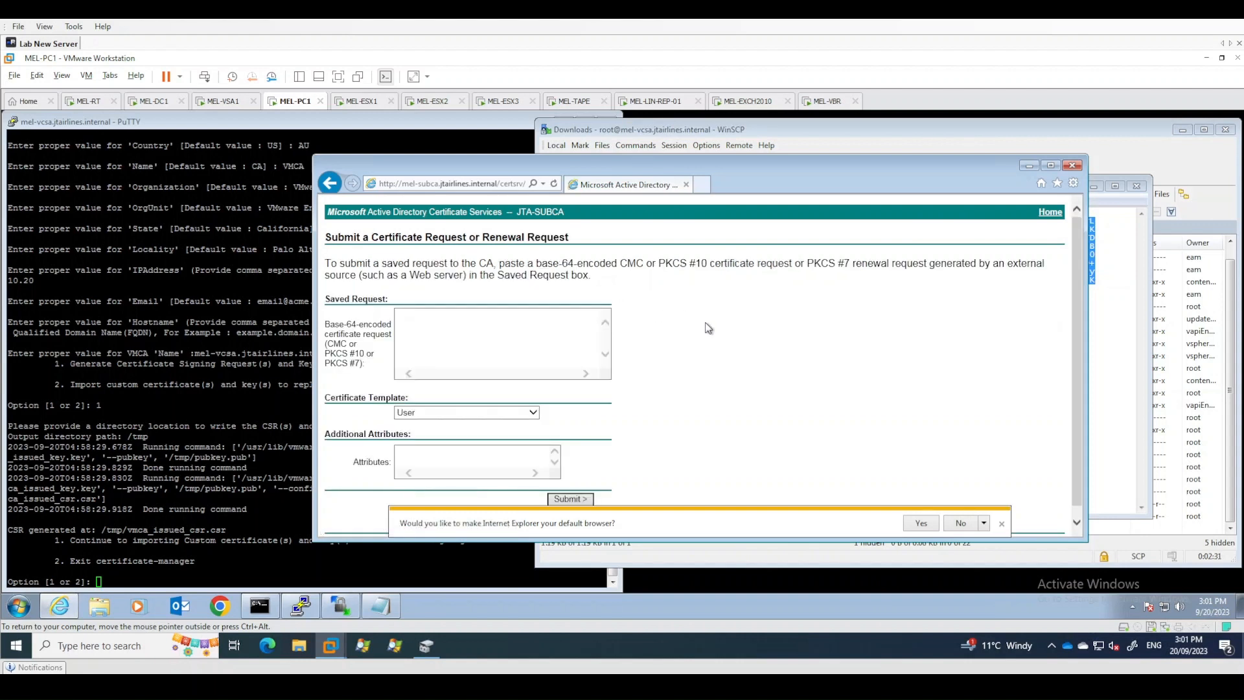
- Choose the vSphere 6.x certificate template, paste the CSR into the saved request box, dismiss the default-browser prompt, and submit
{"action": "scroll", "coordinate": [709, 329], "scroll_direction": "down", "scroll_amount": 1}
{"action": "left_click_drag", "start_coordinate": [690, 165], "coordinate": [699, 150]}
{"action": "left_click", "coordinate": [458, 388]}
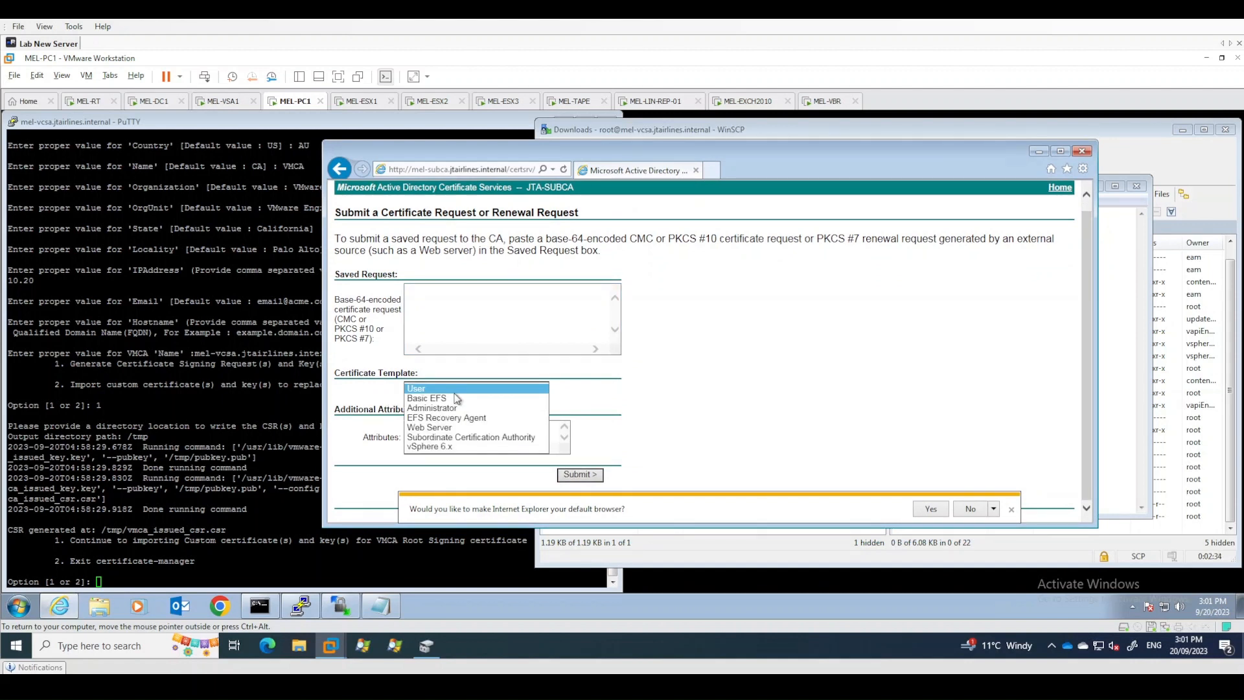
{"action": "left_click", "coordinate": [439, 448]}
{"action": "left_click", "coordinate": [432, 294]}
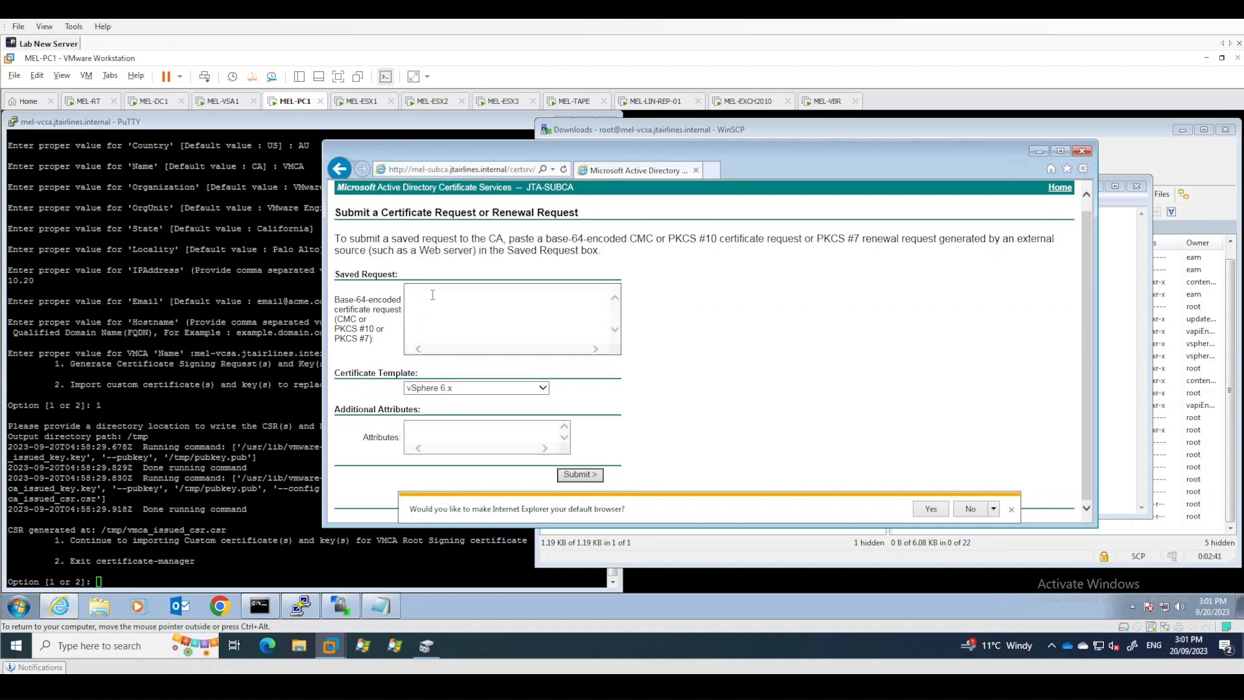
{"action": "key", "text": "ctrl+v"}
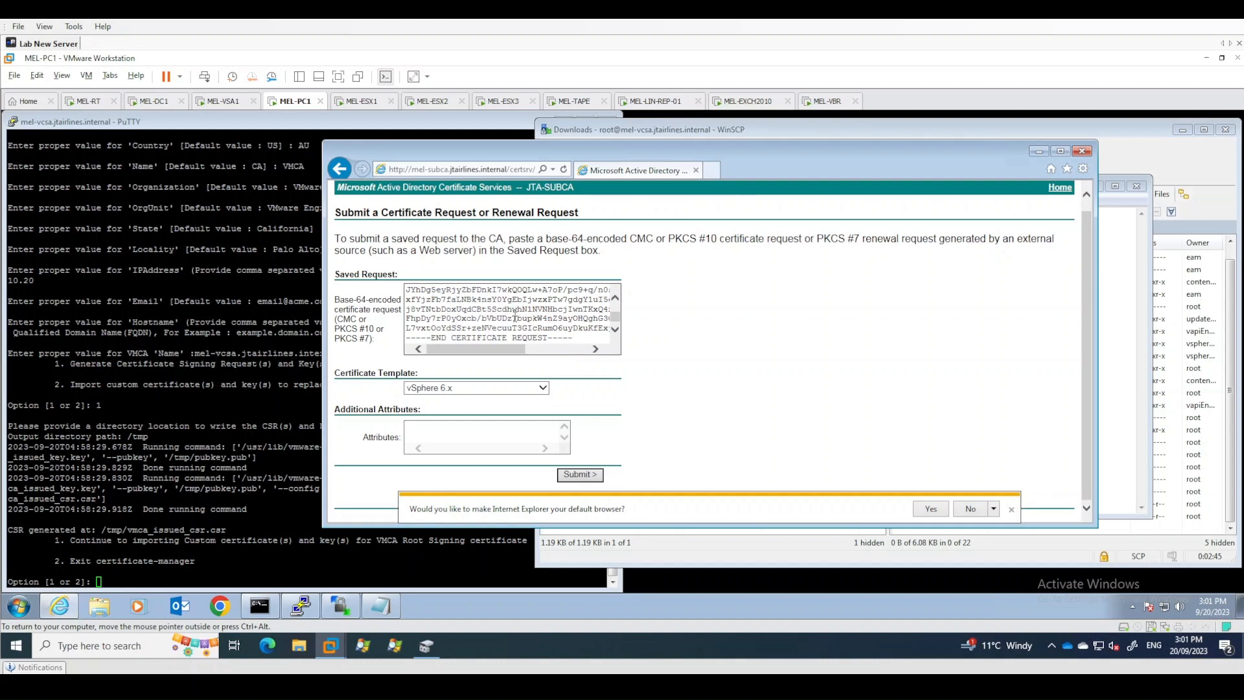
{"action": "left_click", "coordinate": [730, 390]}
{"action": "left_click", "coordinate": [1012, 509]}
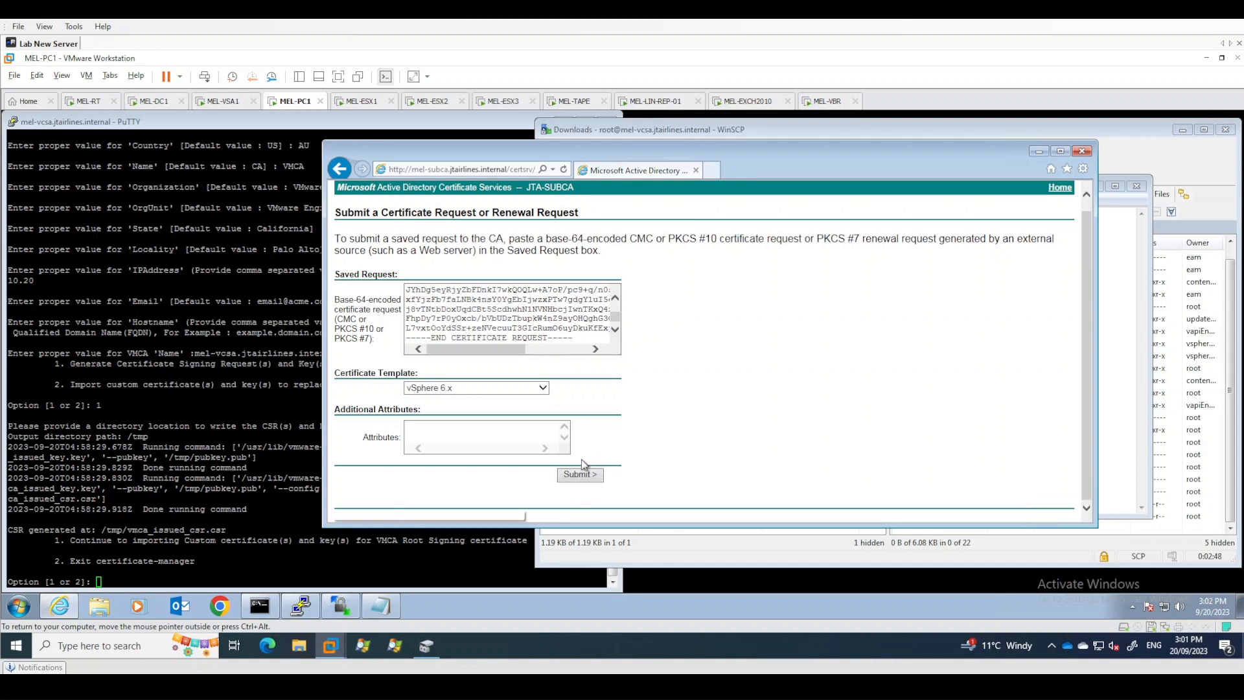
{"action": "left_click", "coordinate": [580, 475]}
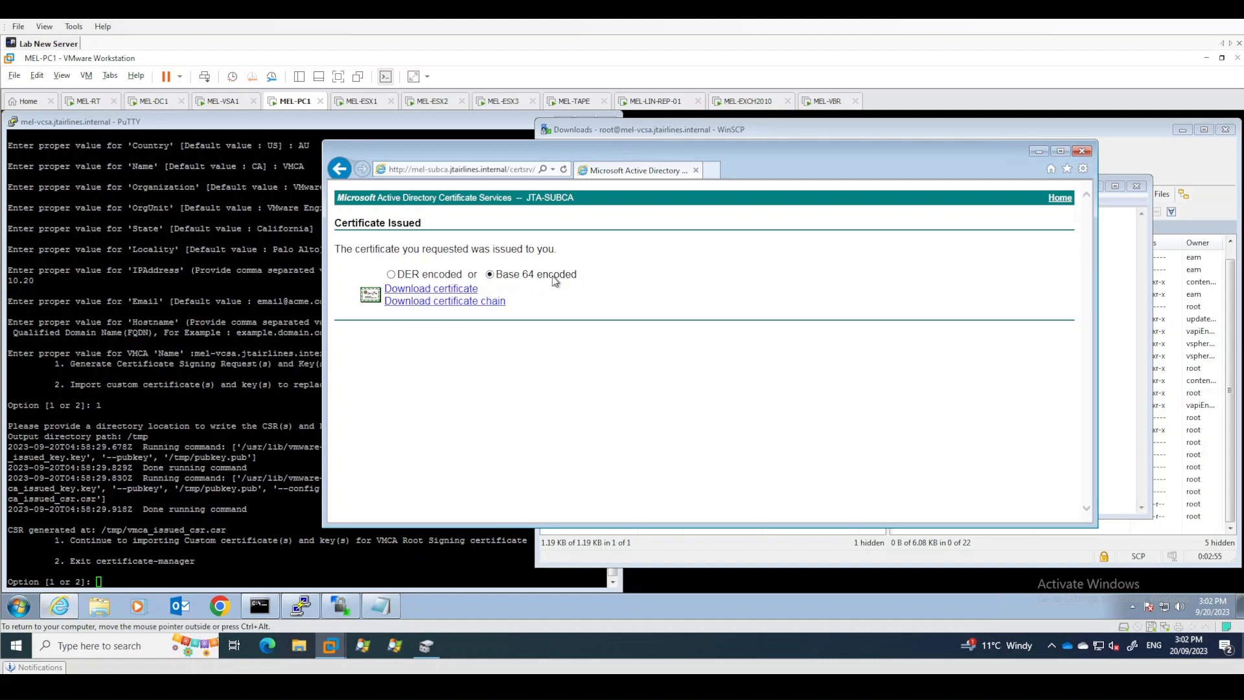
- Download the issued Base 64 encoded certificate and save it
{"action": "left_click", "coordinate": [461, 292]}
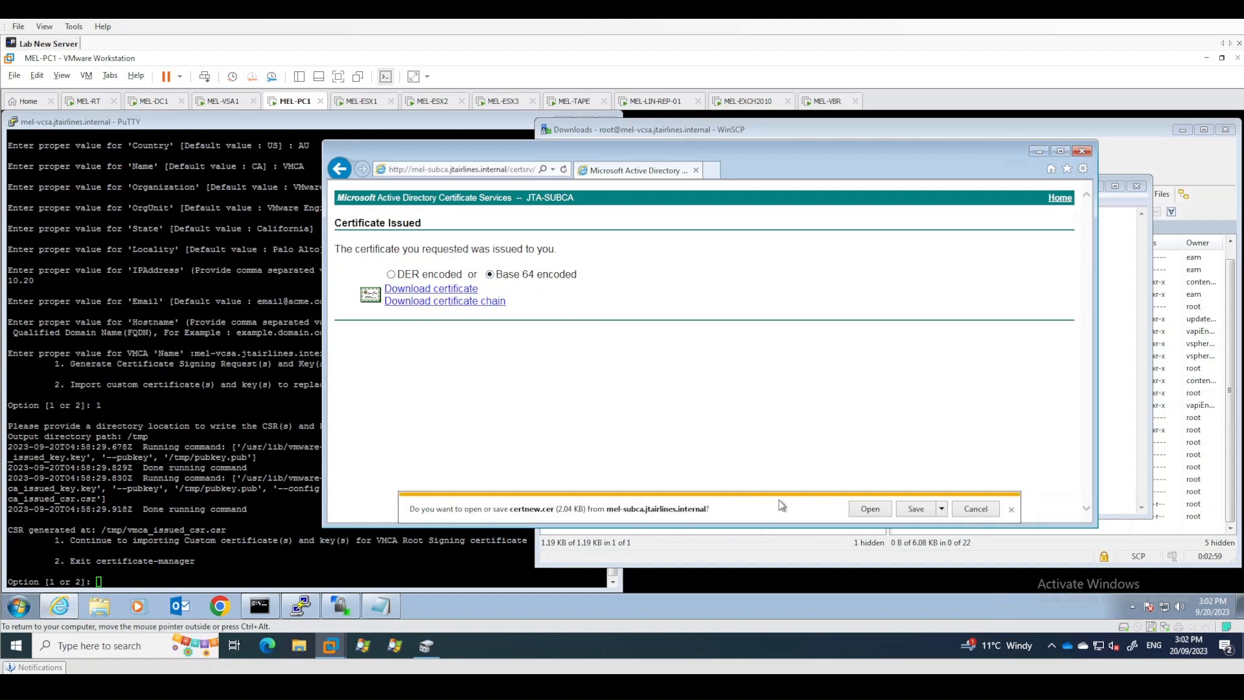
{"action": "left_click", "coordinate": [916, 511]}
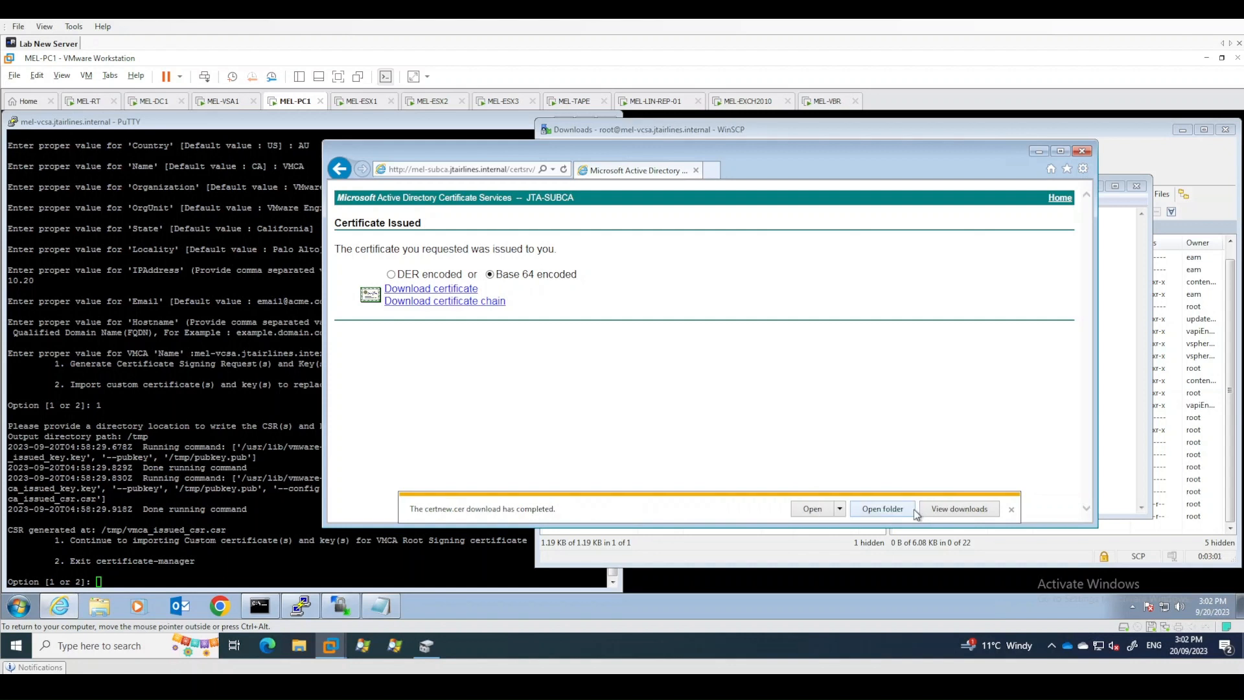
- Open the downloaded certnew certificate from the Downloads folder and examine its certification path entries
{"action": "left_click", "coordinate": [105, 611]}
{"action": "left_click", "coordinate": [313, 269]}
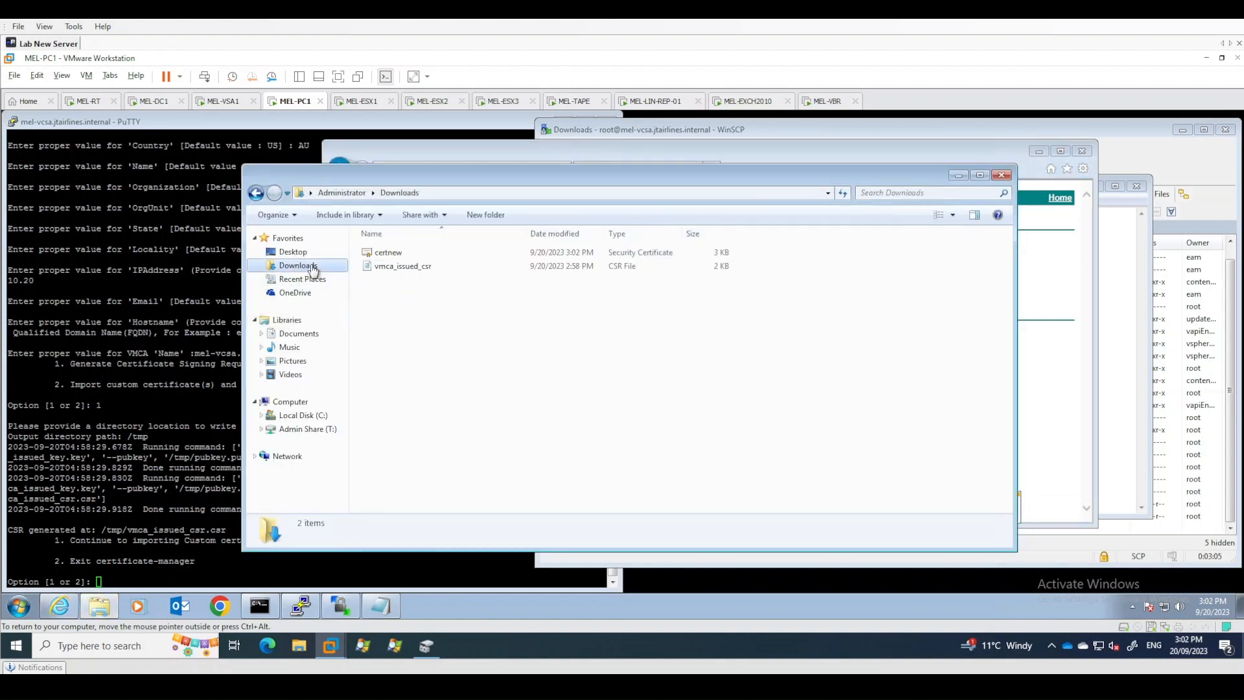
{"action": "left_click", "coordinate": [395, 254]}
{"action": "double_click", "coordinate": [397, 254]}
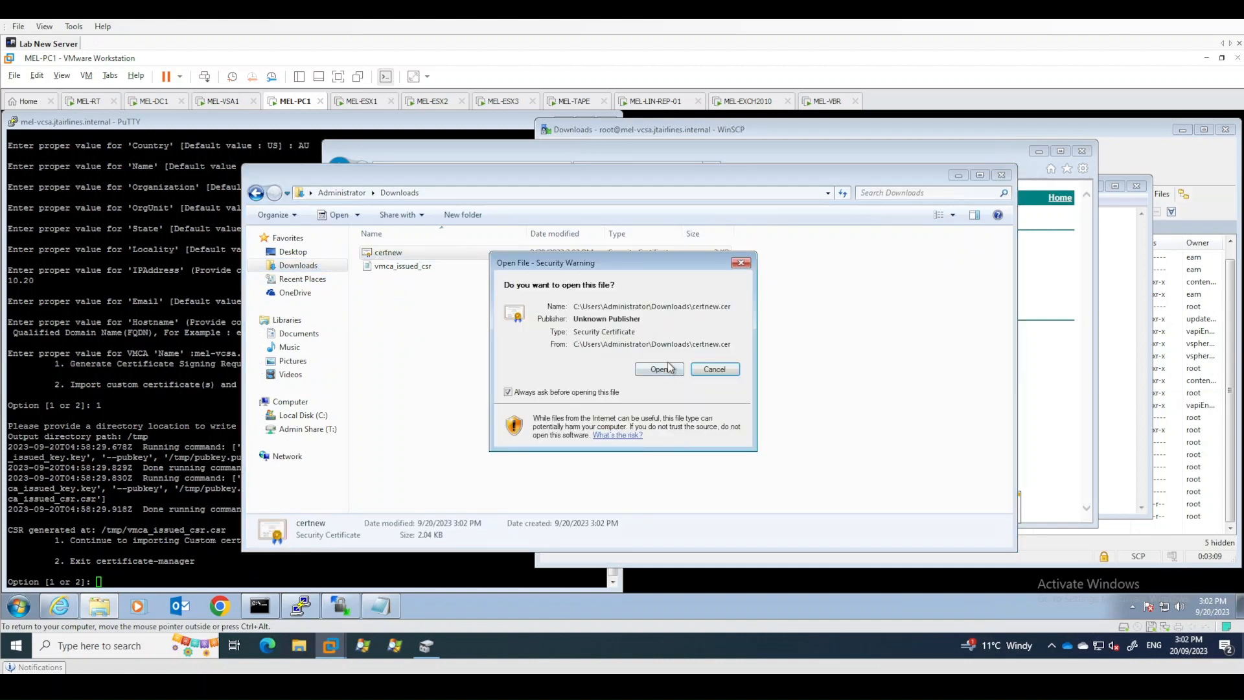
{"action": "left_click", "coordinate": [659, 368]}
{"action": "left_click_drag", "start_coordinate": [197, 126], "coordinate": [849, 228]}
{"action": "left_click", "coordinate": [757, 259]}
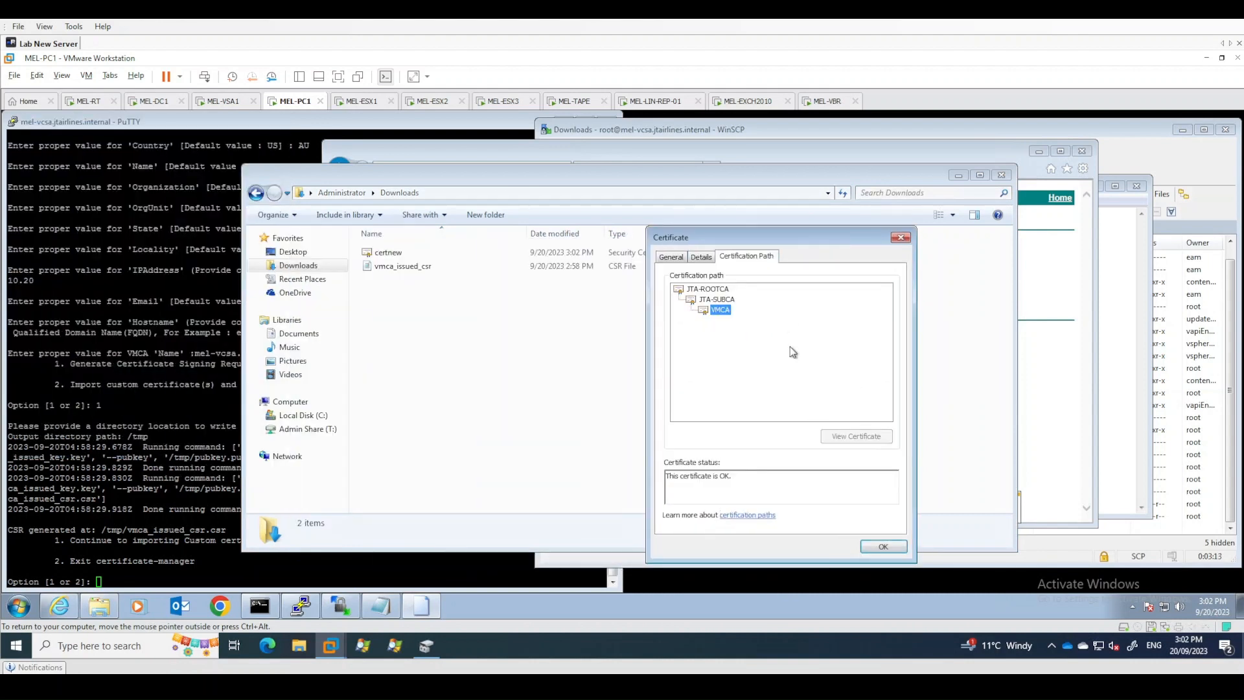
{"action": "left_click", "coordinate": [730, 300]}
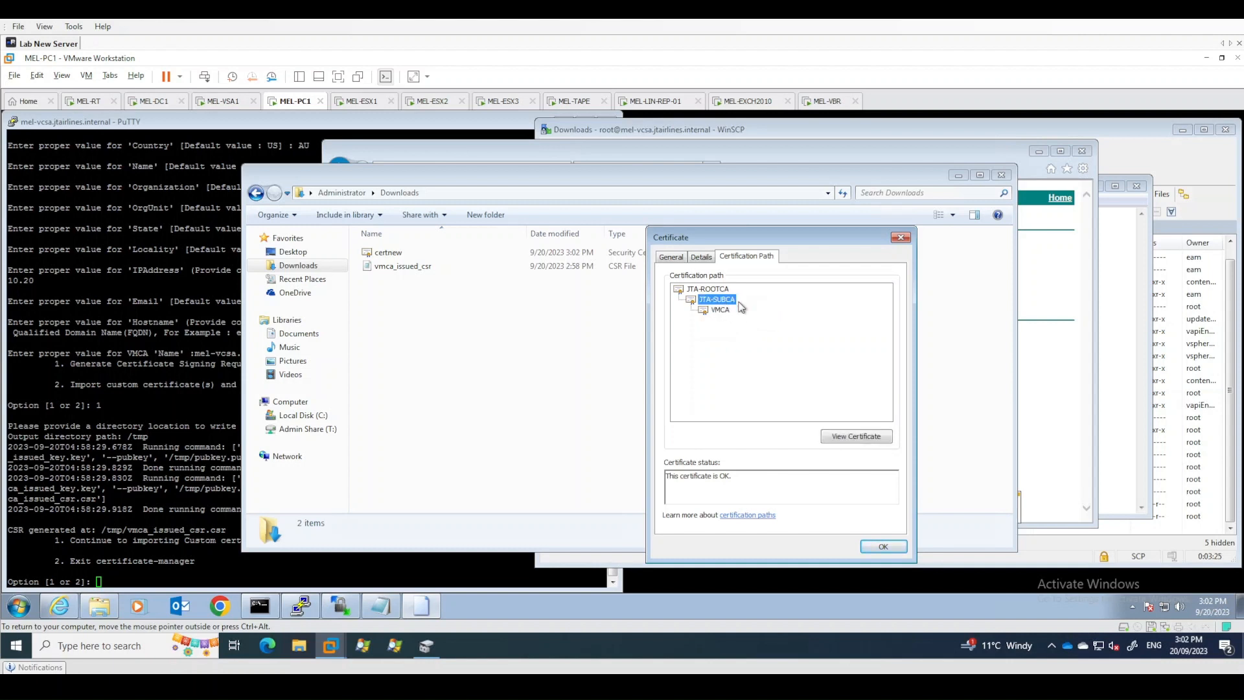
{"action": "left_click", "coordinate": [719, 291]}
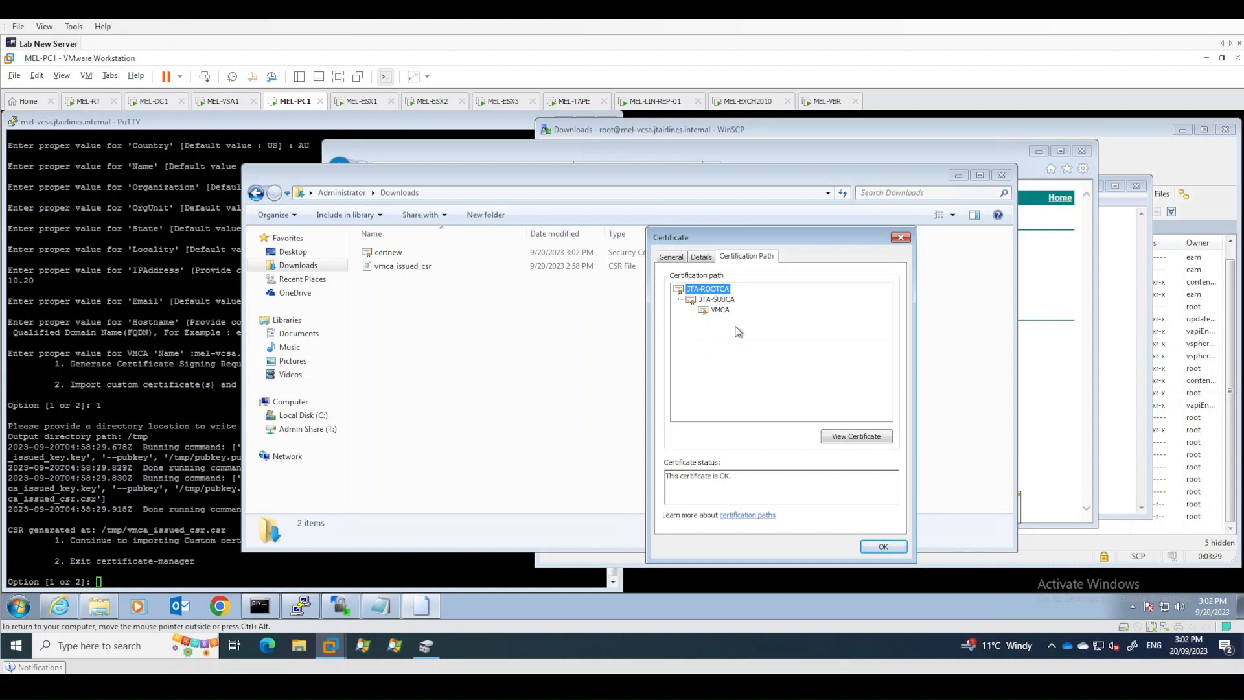
{"action": "left_click", "coordinate": [881, 546]}
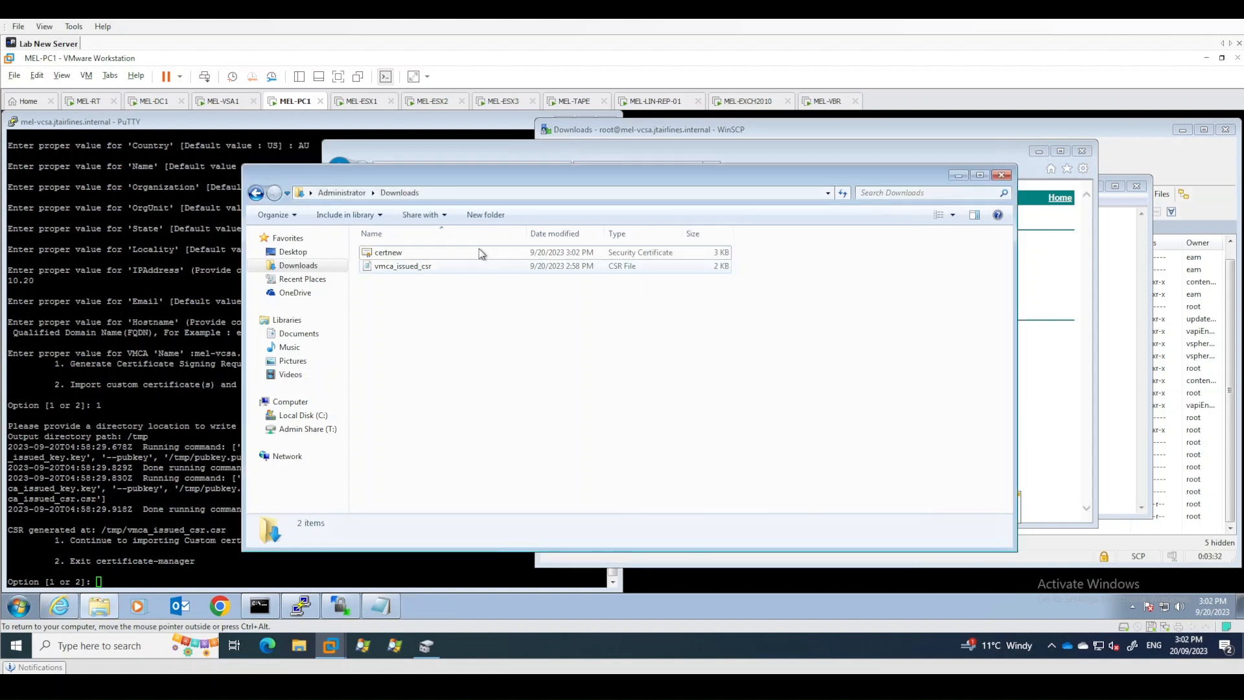
- Reopen certnew and view the JTA-SUBCA certificate from its certification path
{"action": "left_click_drag", "start_coordinate": [473, 171], "coordinate": [465, 162]}
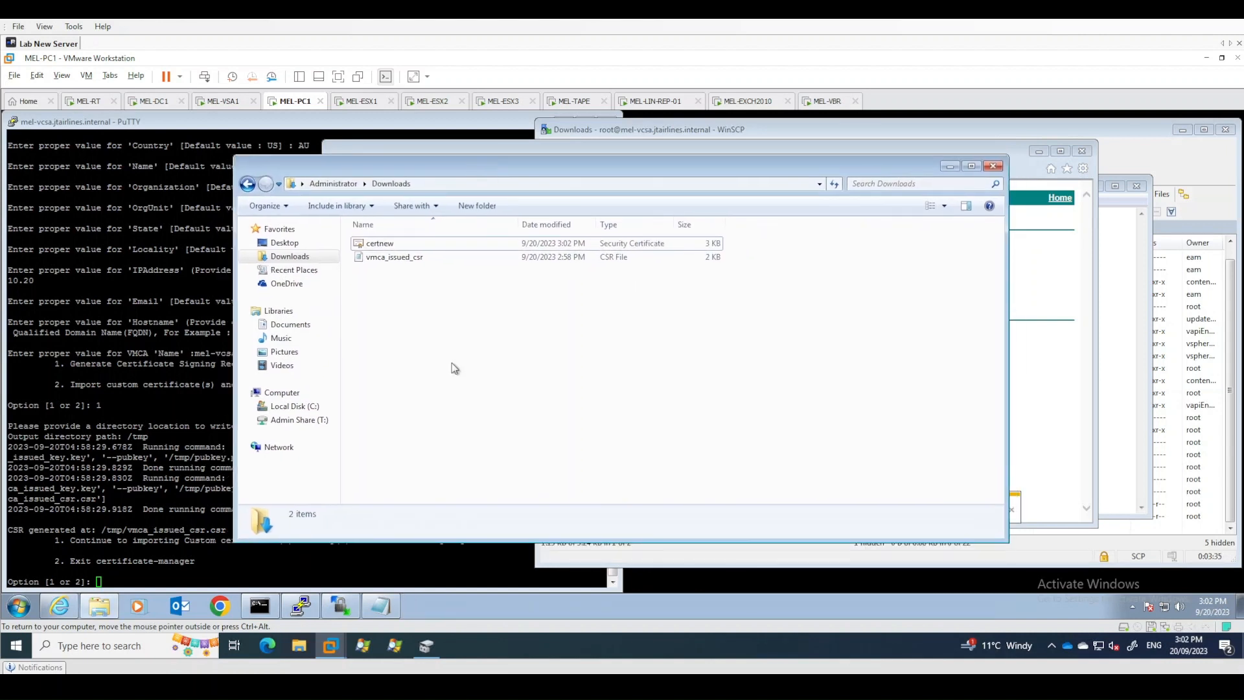
{"action": "double_click", "coordinate": [387, 244]}
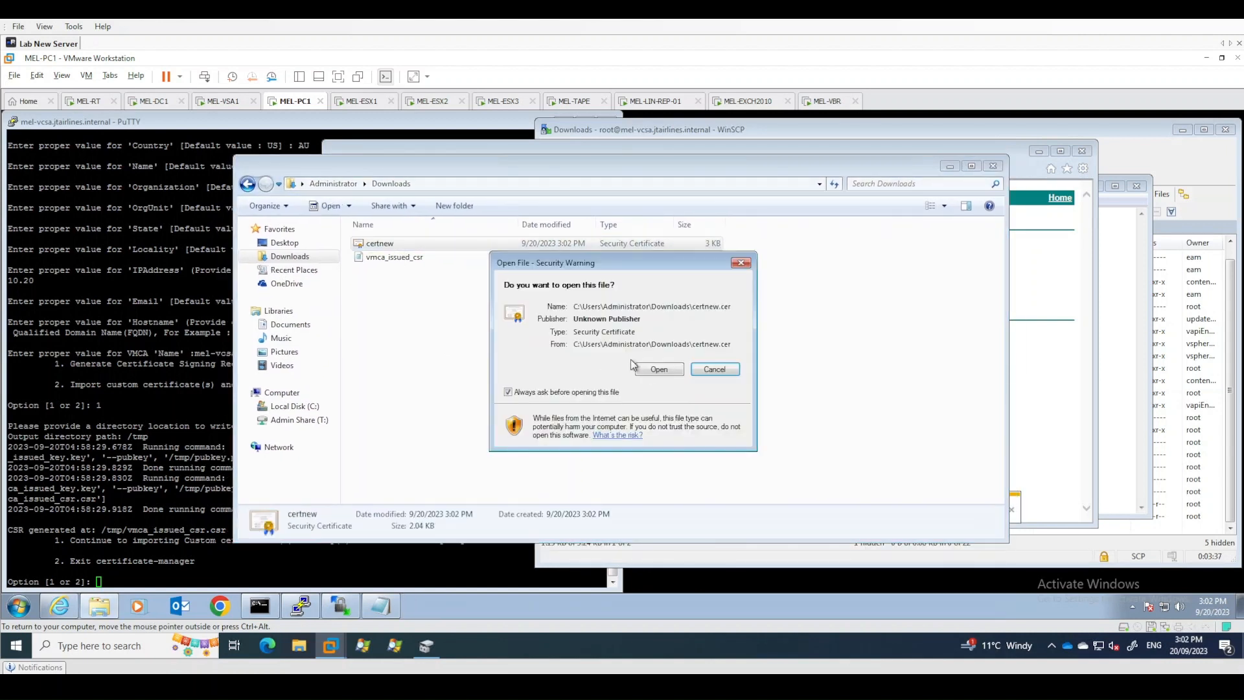
{"action": "left_click", "coordinate": [658, 369]}
{"action": "left_click_drag", "start_coordinate": [166, 138], "coordinate": [894, 193]}
{"action": "left_click", "coordinate": [796, 208]}
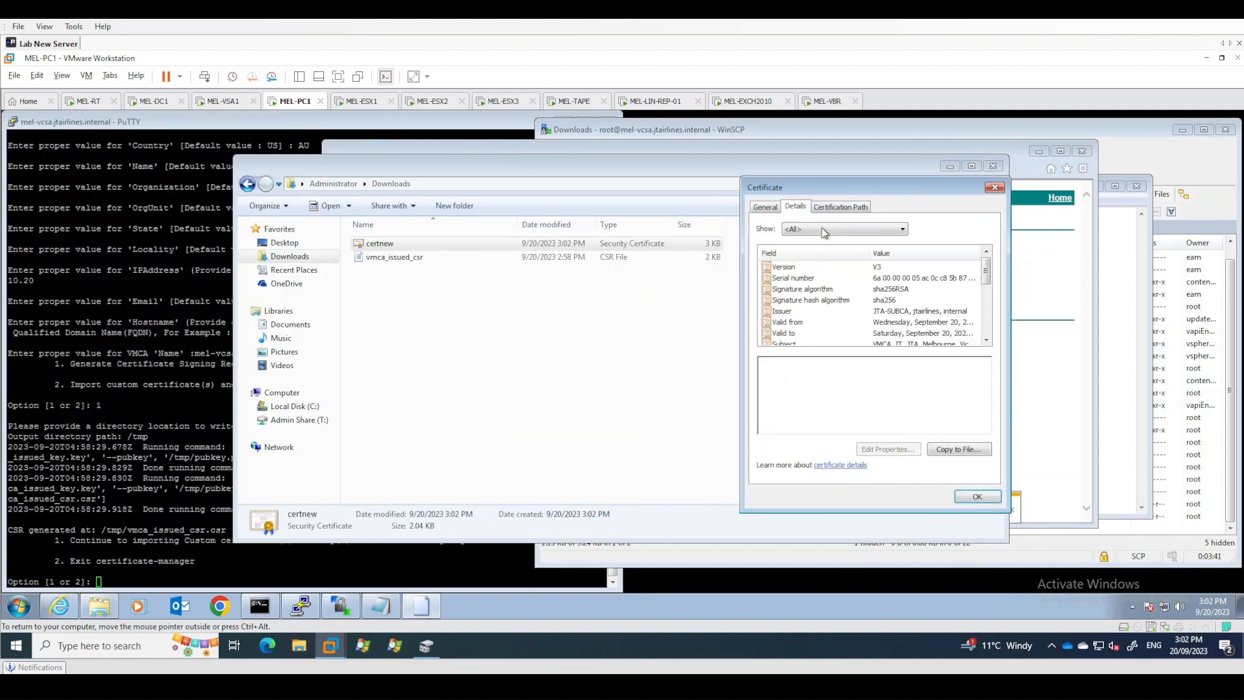
{"action": "left_click", "coordinate": [829, 207]}
{"action": "left_click", "coordinate": [815, 250]}
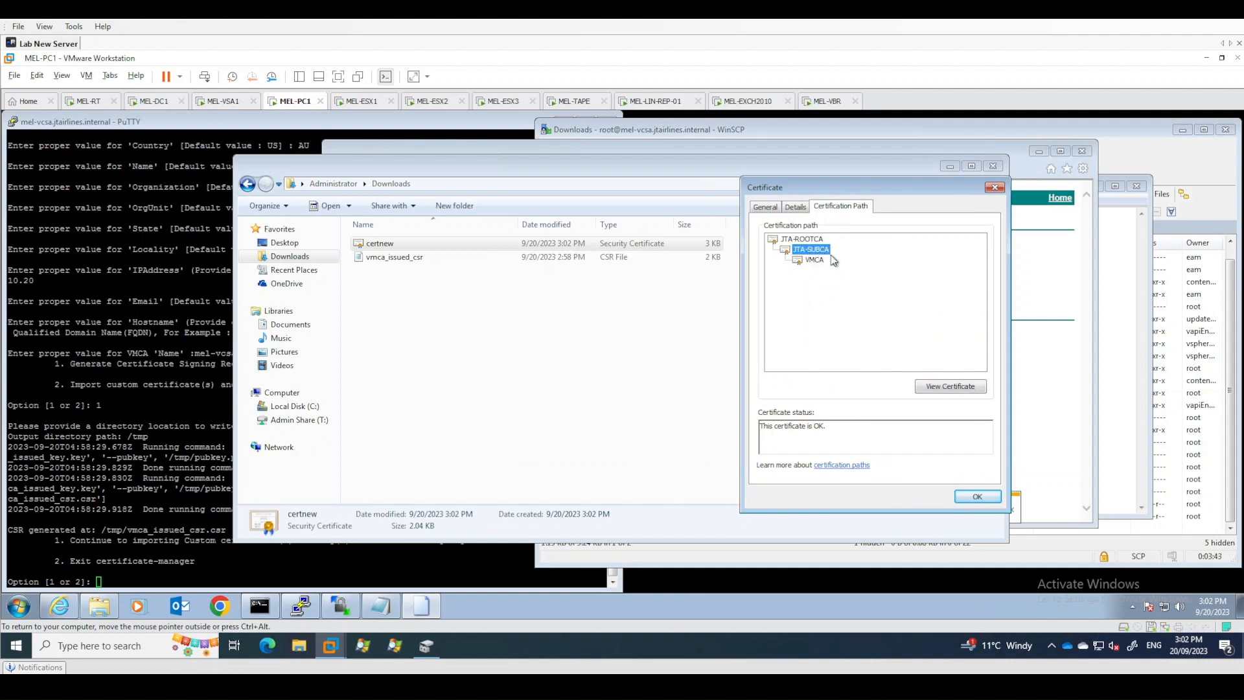
{"action": "left_click", "coordinate": [950, 388]}
- Export the JTA-SUBCA certificate as a Base-64 encoded X.509 file named mel-subca, then close its certificate window
{"action": "left_click_drag", "start_coordinate": [878, 234], "coordinate": [581, 195]}
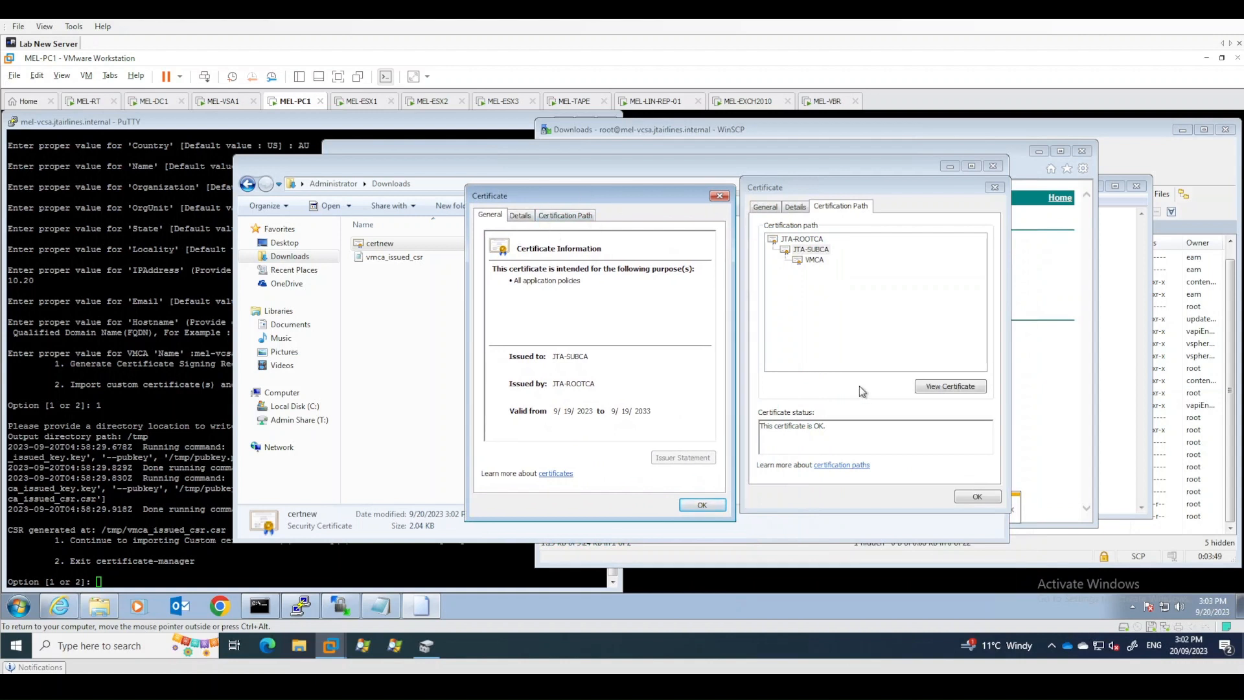
{"action": "left_click", "coordinate": [522, 217]}
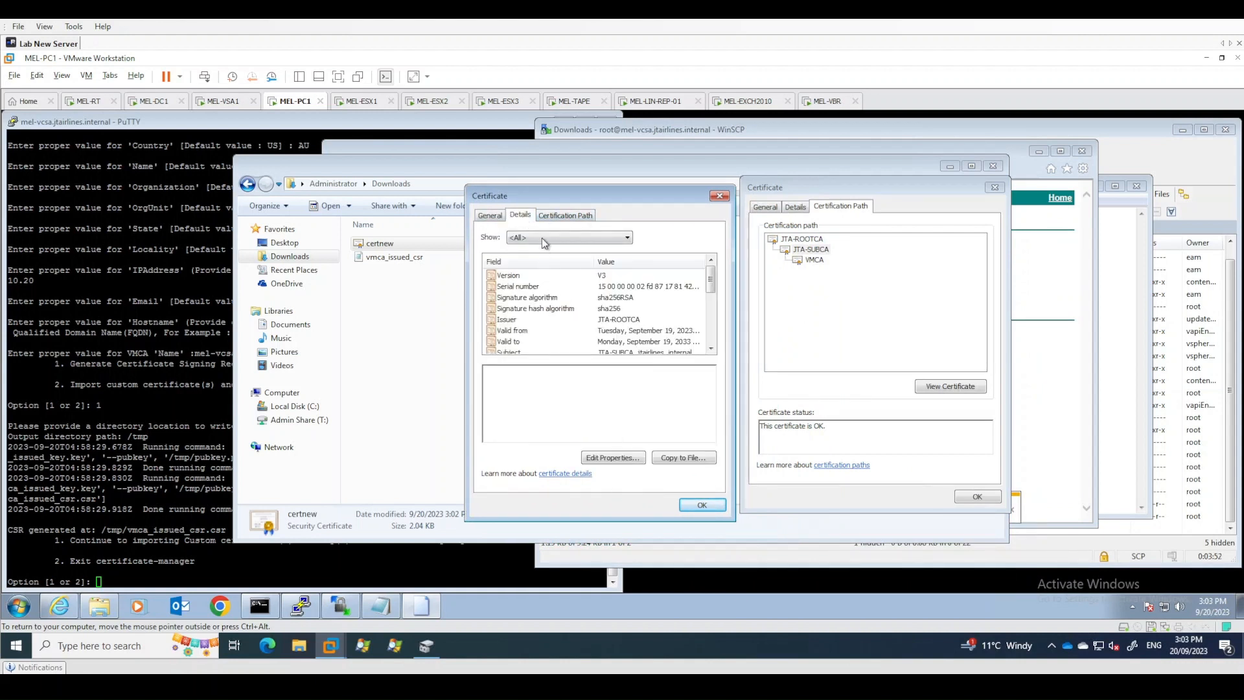
{"action": "left_click", "coordinate": [683, 459]}
{"action": "left_click", "coordinate": [727, 517]}
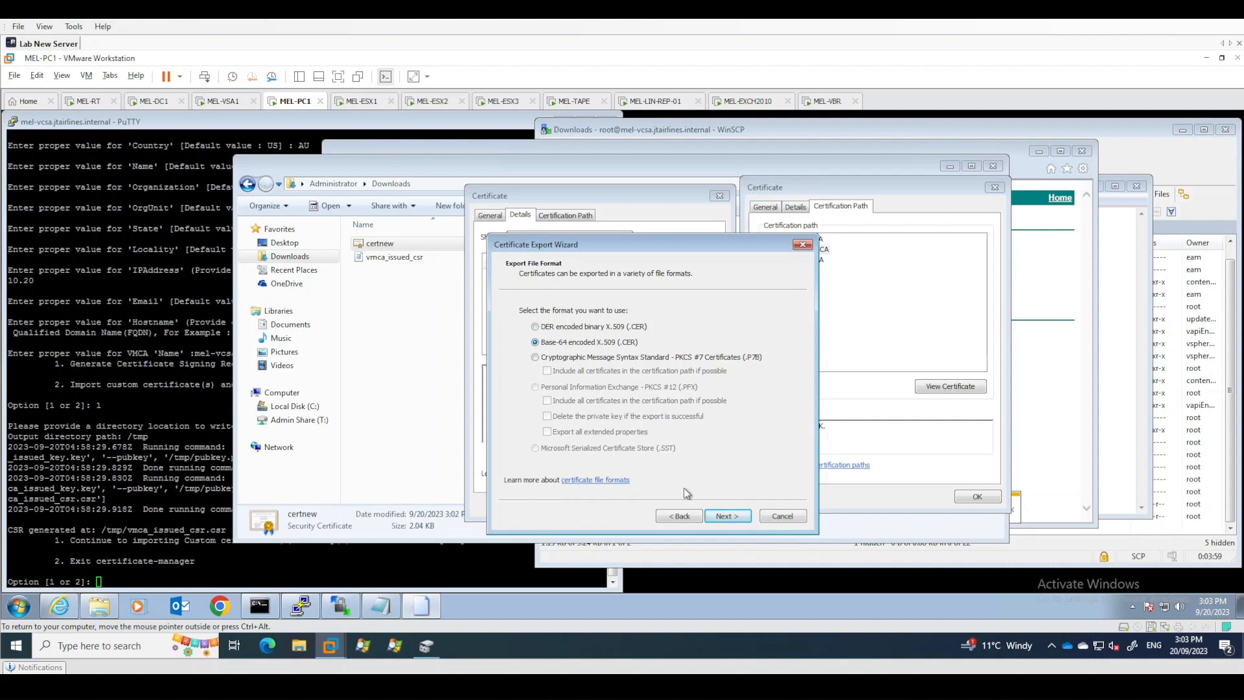
{"action": "left_click", "coordinate": [726, 517]}
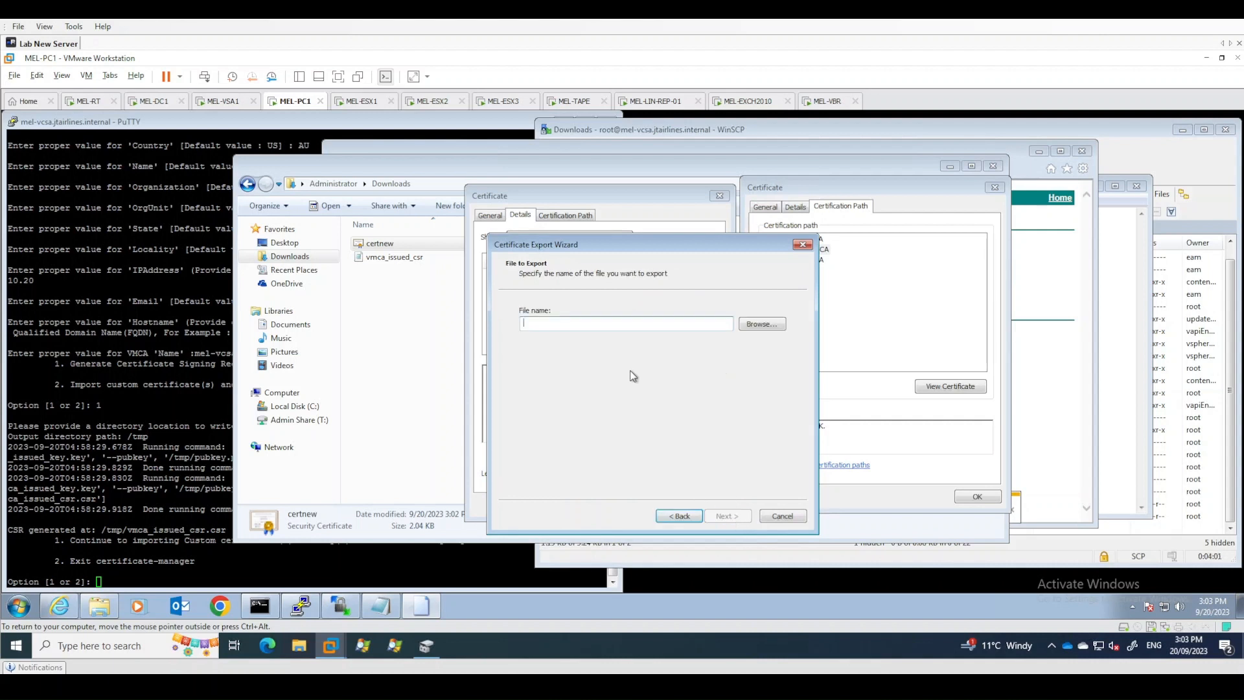
{"action": "type", "text": "mel-subca"}
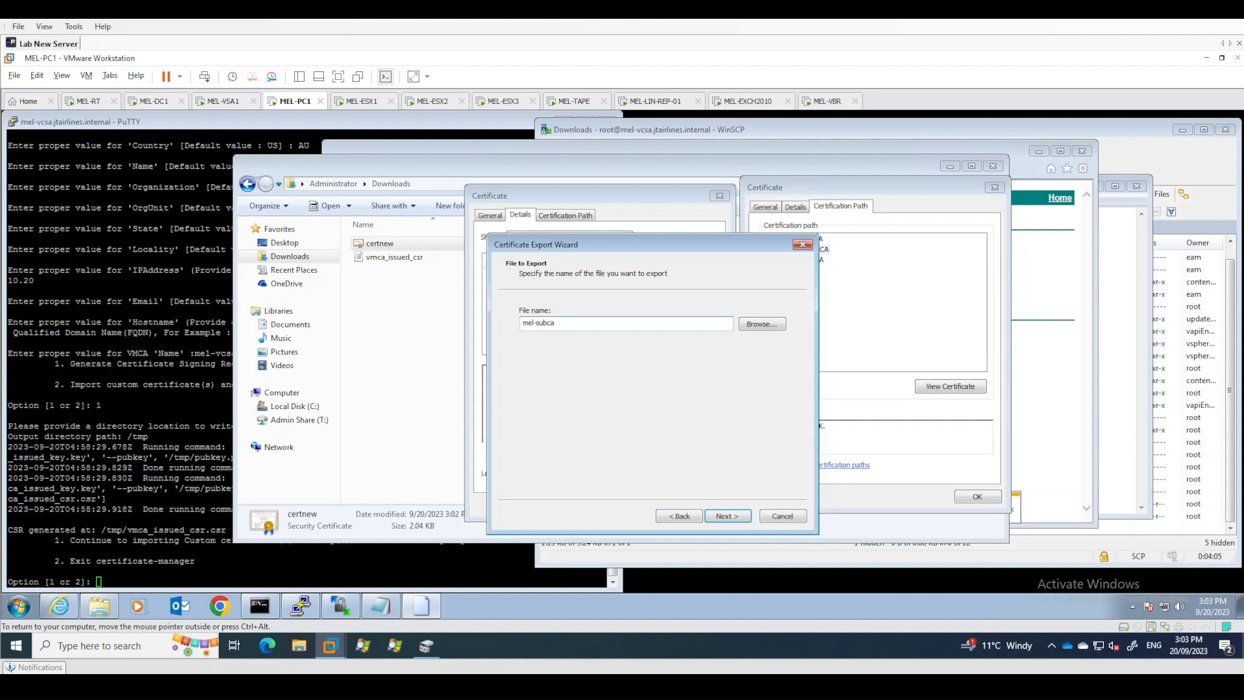
{"action": "key", "text": "Return"}
{"action": "key", "text": "Return"}
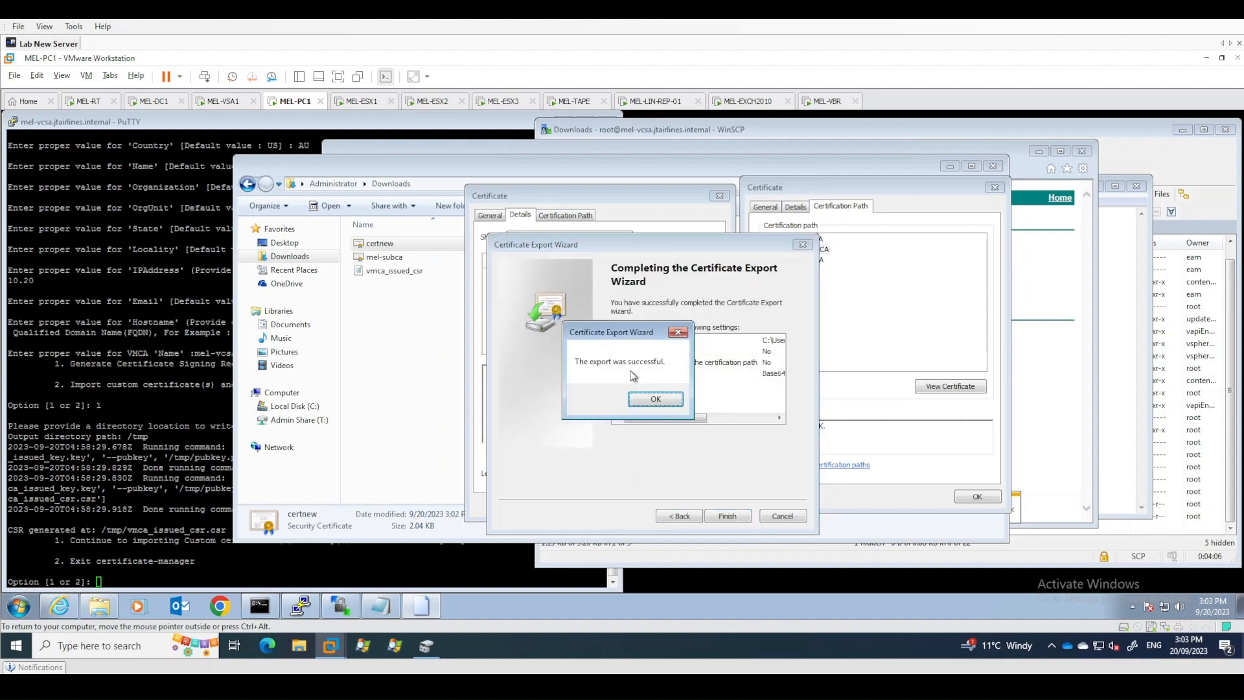
{"action": "left_click", "coordinate": [657, 400]}
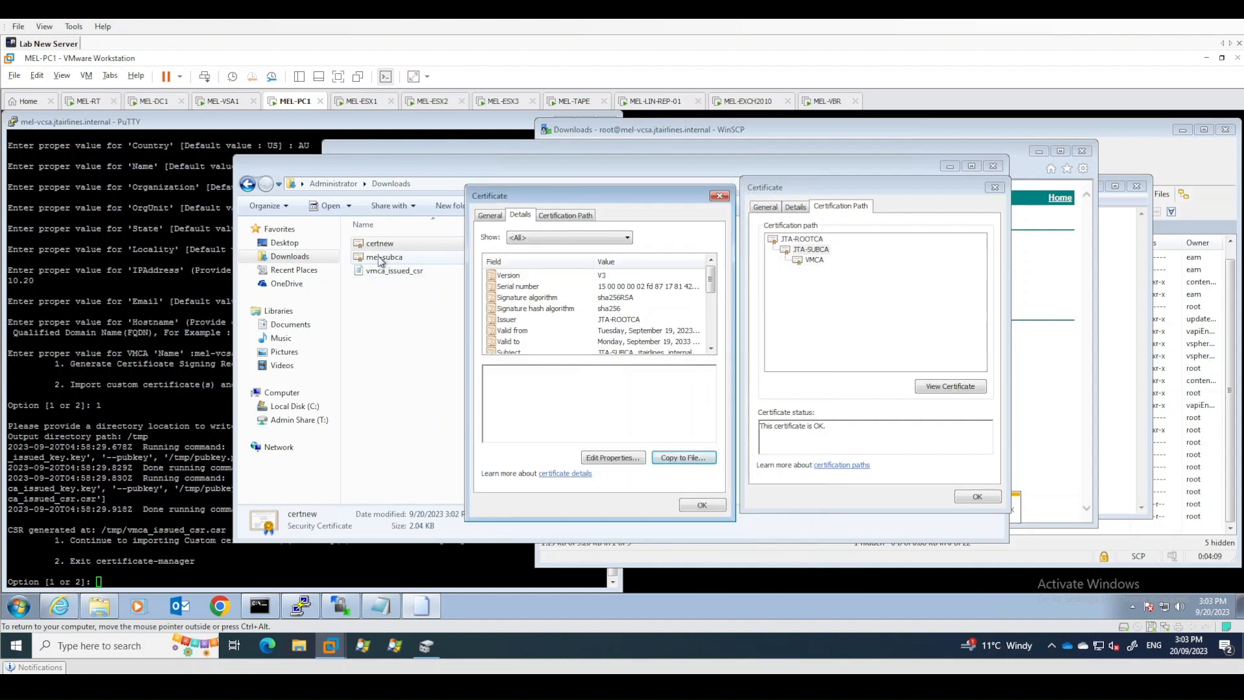
{"action": "left_click", "coordinate": [702, 505]}
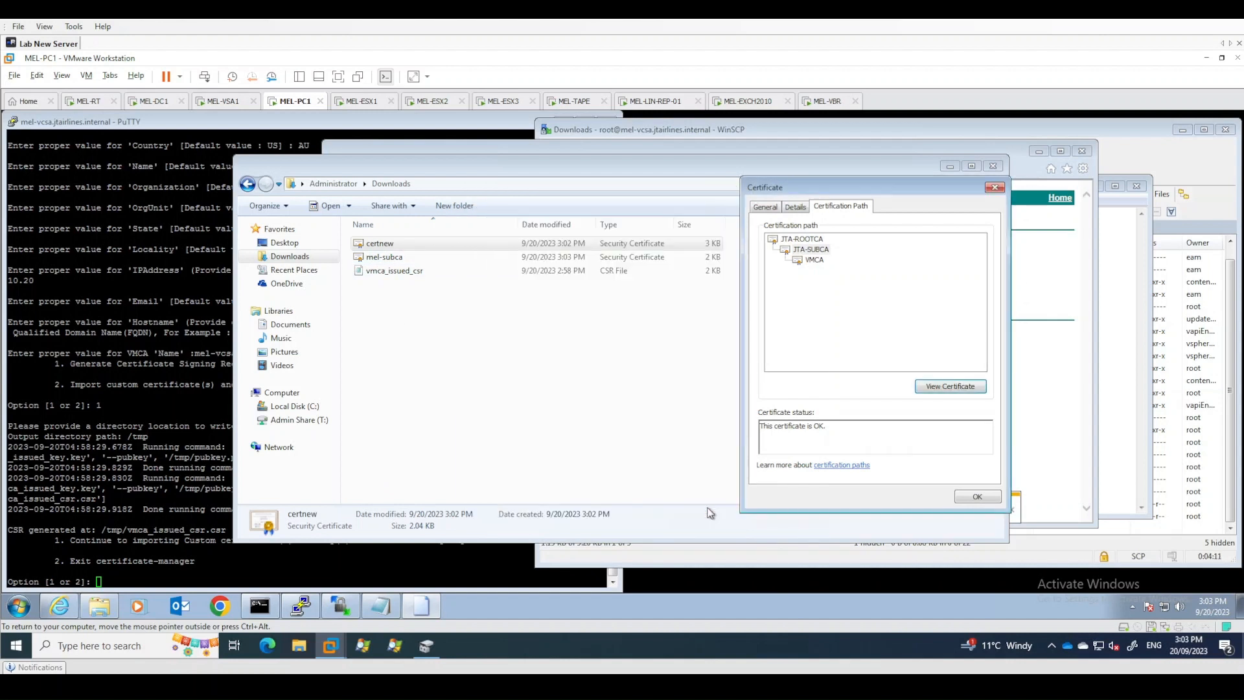
- View the JTA-ROOTCA certificate from the certification path and export it as a Base-64 encoded file named mel-rootca
{"action": "left_click", "coordinate": [801, 239]}
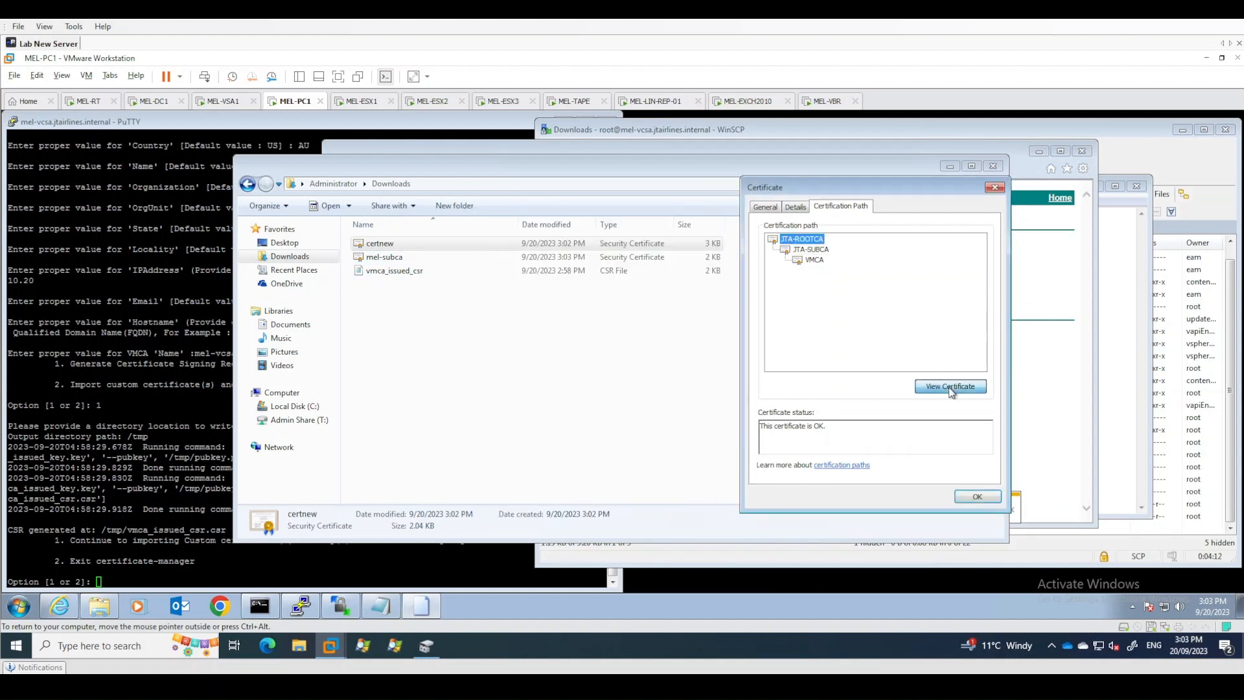
{"action": "left_click", "coordinate": [951, 388]}
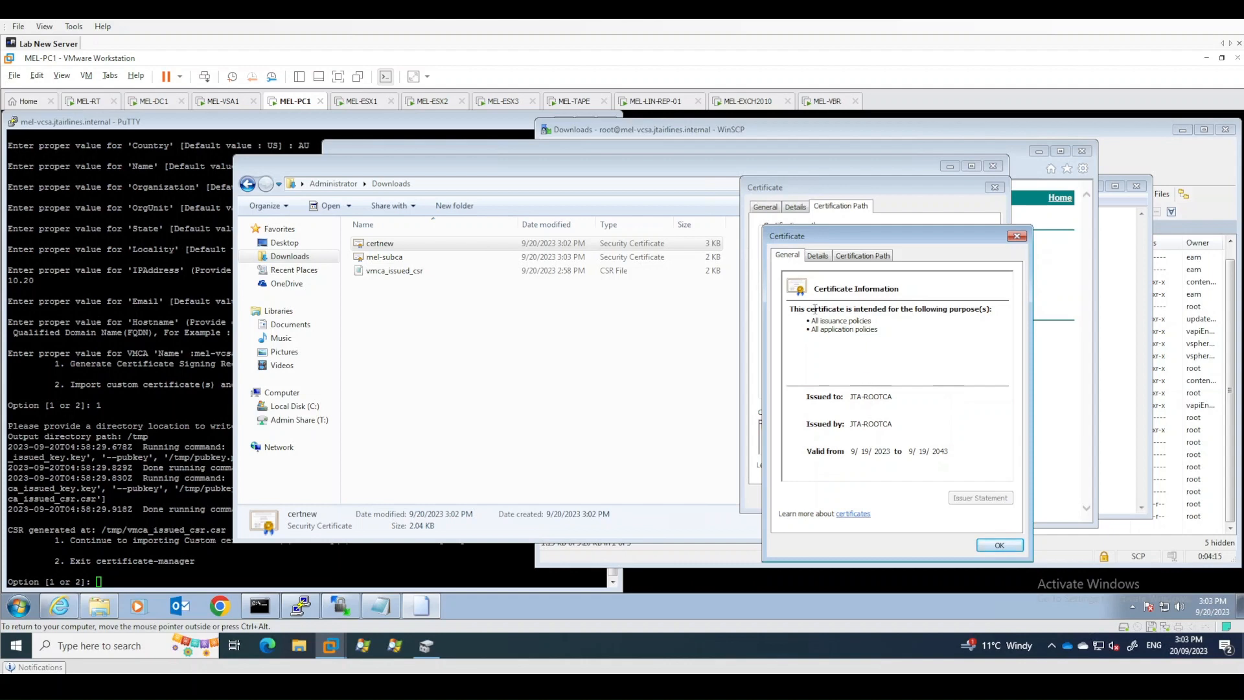
{"action": "left_click", "coordinate": [817, 256]}
{"action": "left_click", "coordinate": [846, 256]}
{"action": "left_click", "coordinate": [827, 257]}
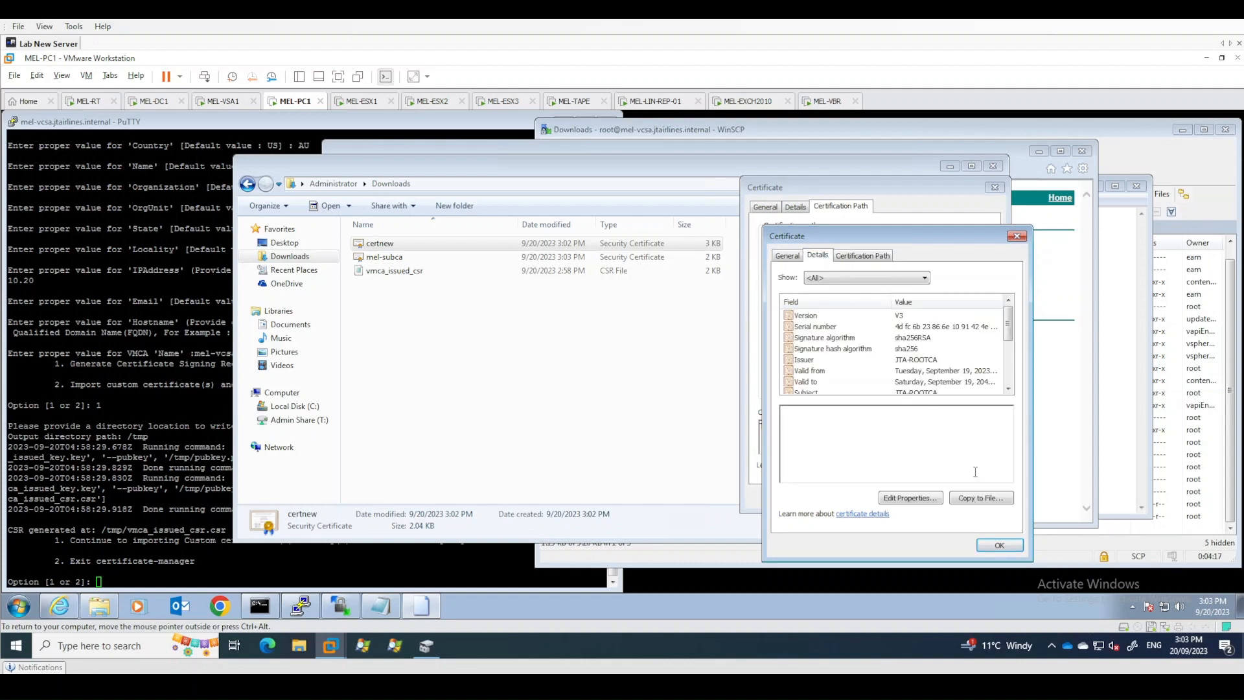
{"action": "left_click", "coordinate": [986, 505]}
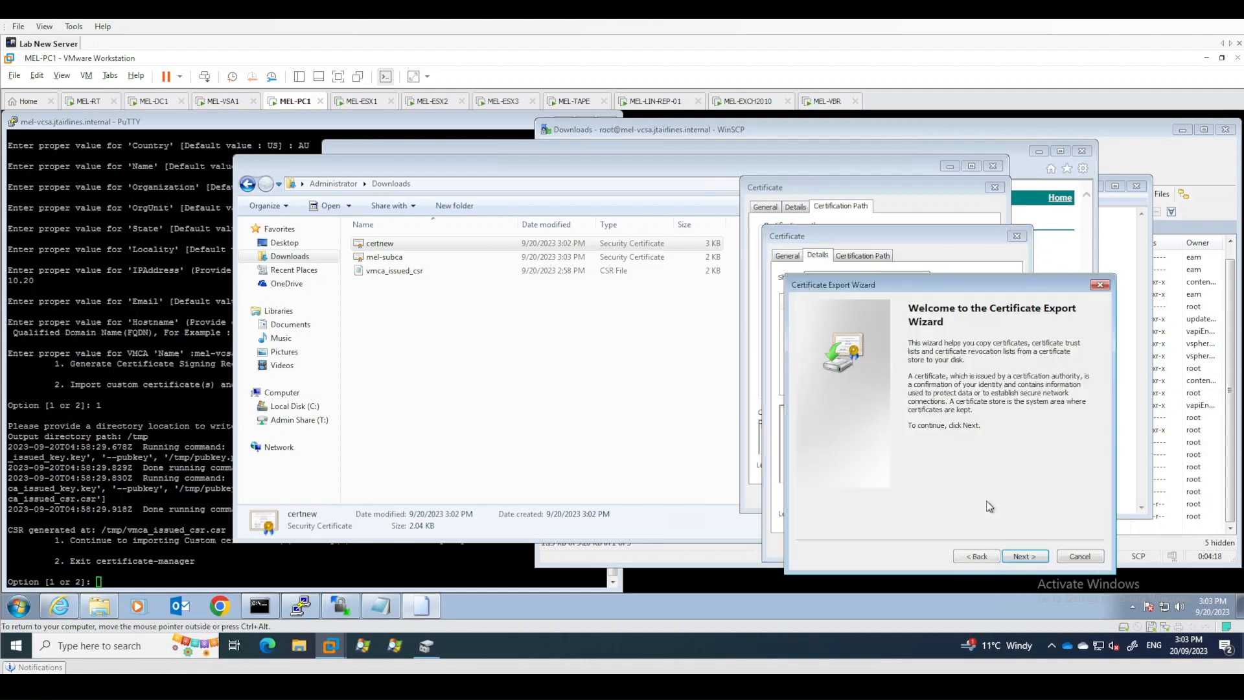
{"action": "left_click", "coordinate": [1033, 560]}
{"action": "left_click", "coordinate": [881, 382]}
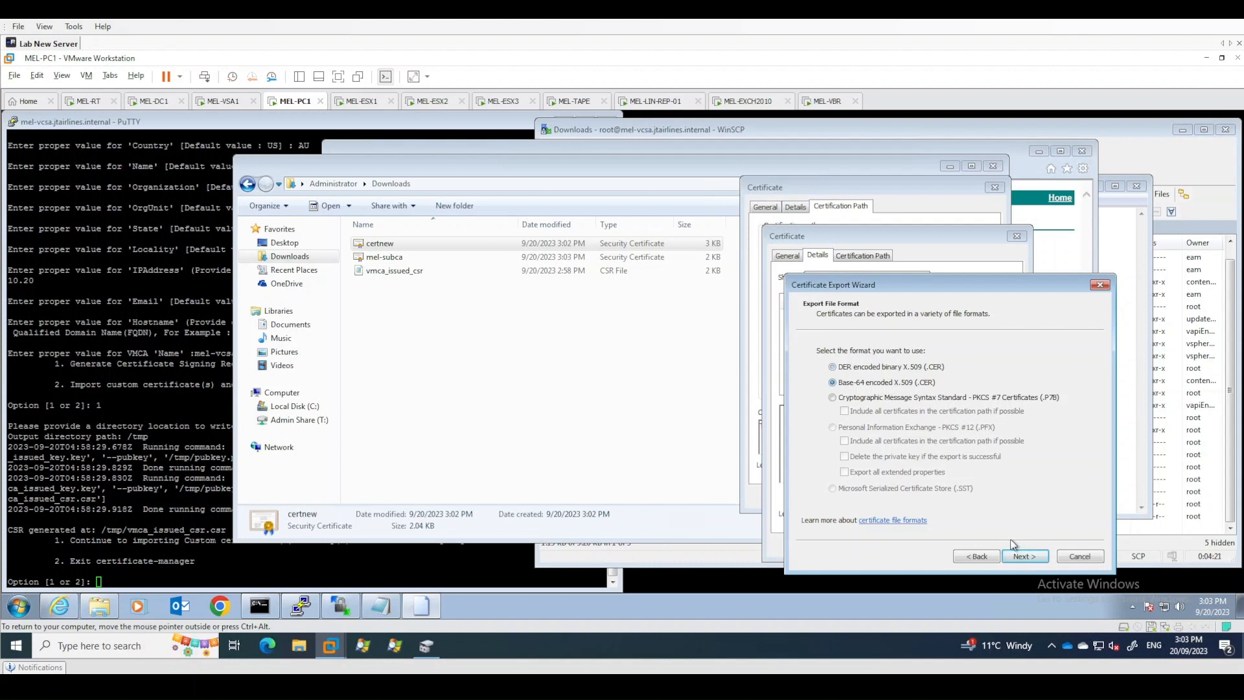
{"action": "left_click", "coordinate": [1030, 560]}
{"action": "type", "text": "mel-rootca"}
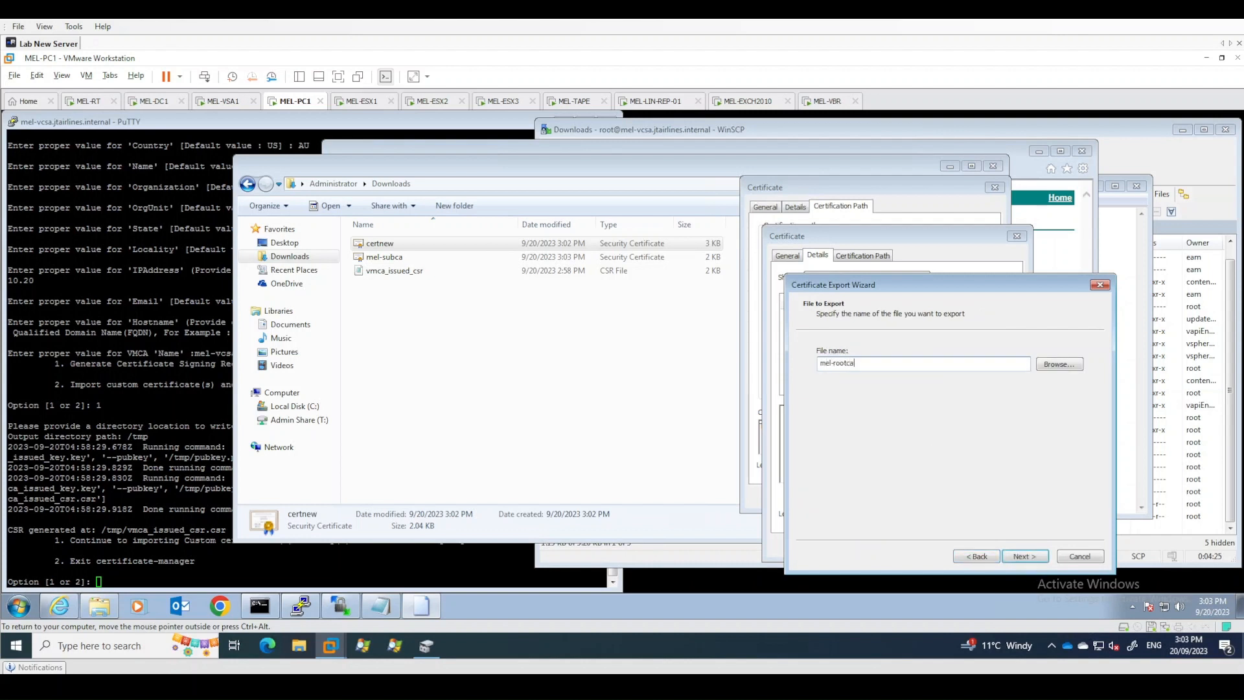
{"action": "key", "text": "Return"}
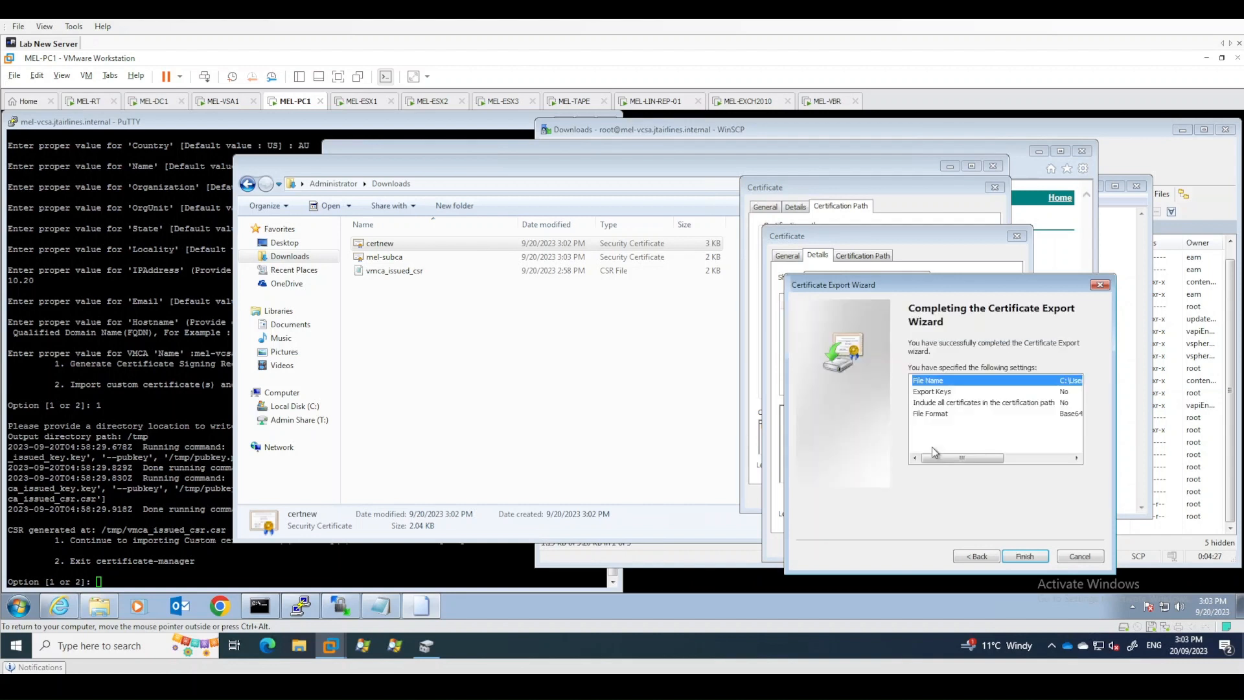
{"action": "key", "text": "Return"}
{"action": "left_click", "coordinate": [667, 398]}
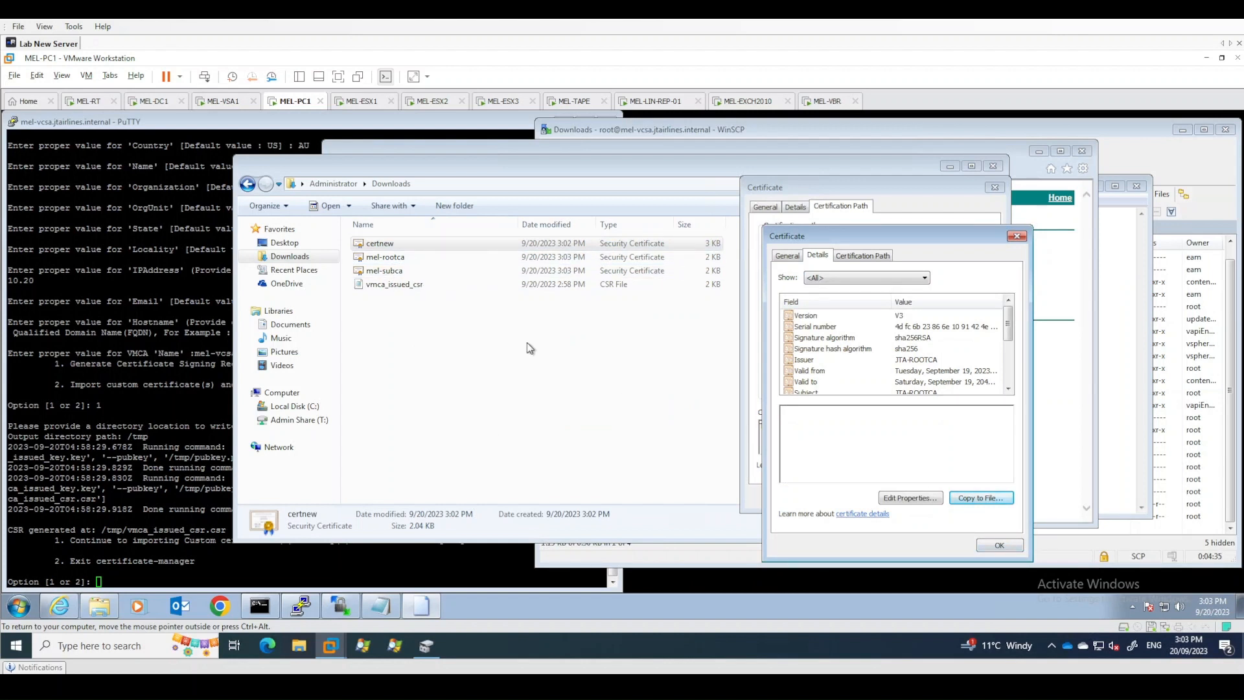
- Close the JTA-ROOTCA certificate and the certnew certificate dialogs
{"action": "left_click", "coordinate": [391, 342]}
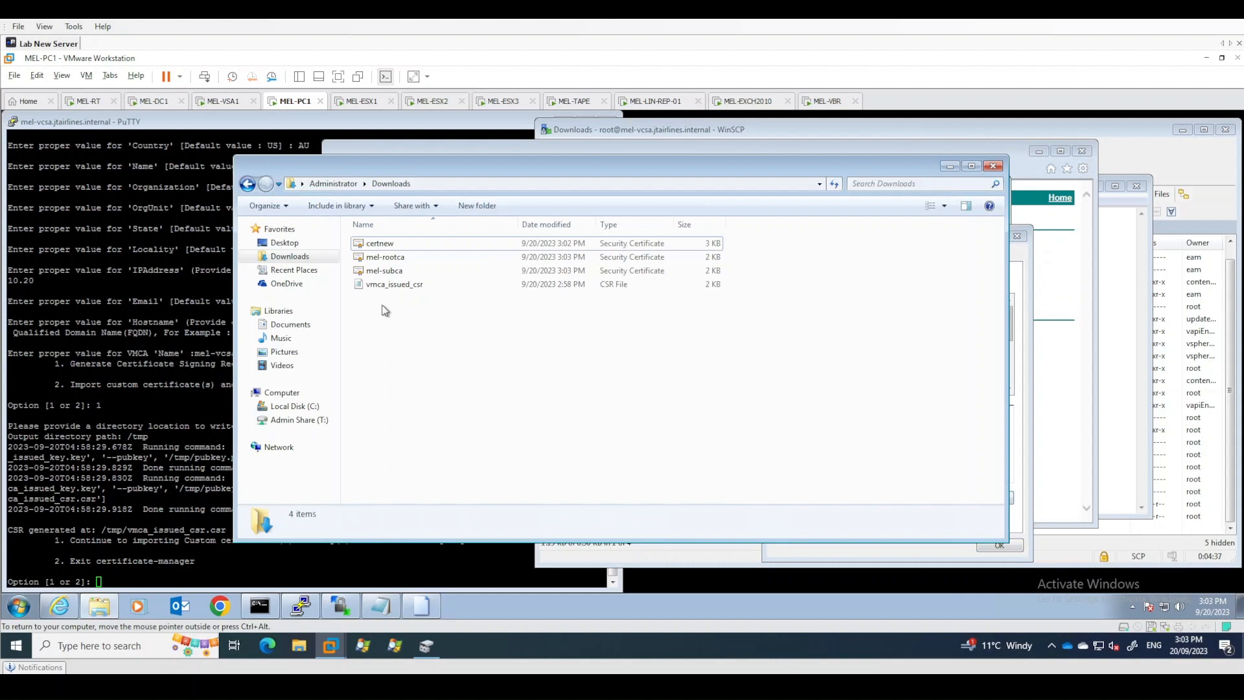
{"action": "left_click", "coordinate": [385, 257]}
{"action": "left_click", "coordinate": [385, 247]}
{"action": "left_click", "coordinate": [387, 260]}
{"action": "left_click", "coordinate": [386, 269]}
{"action": "left_click", "coordinate": [383, 249]}
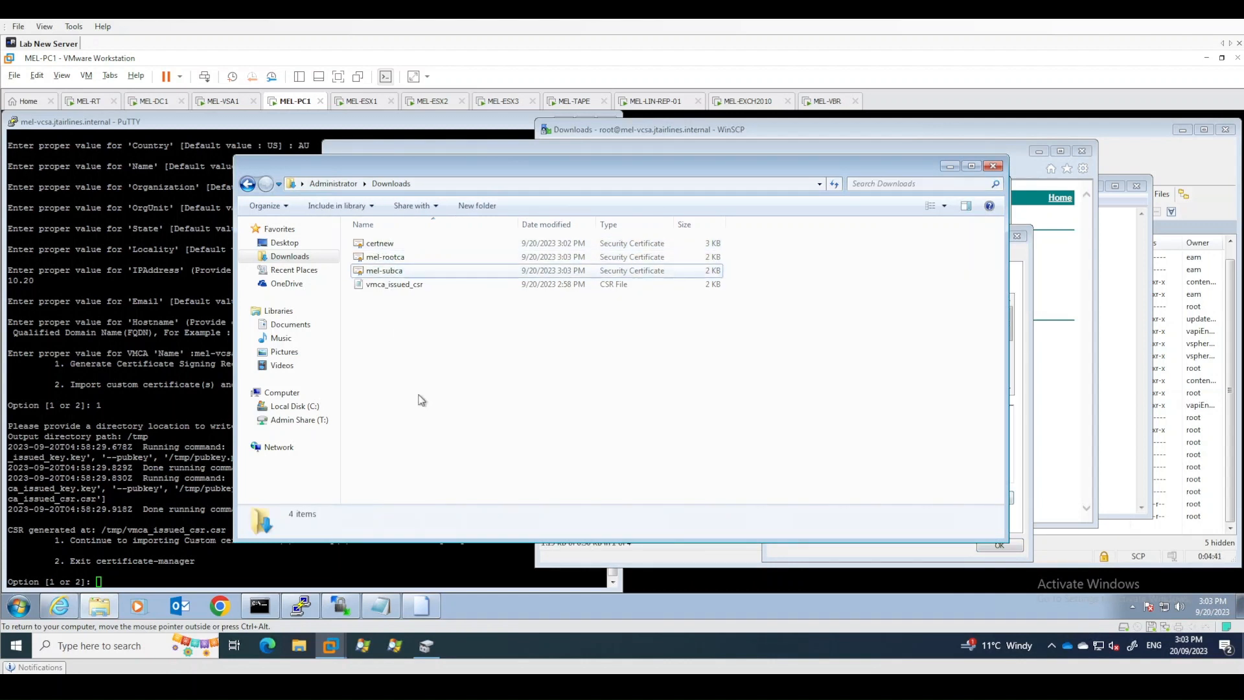
{"action": "left_click", "coordinate": [1021, 276]}
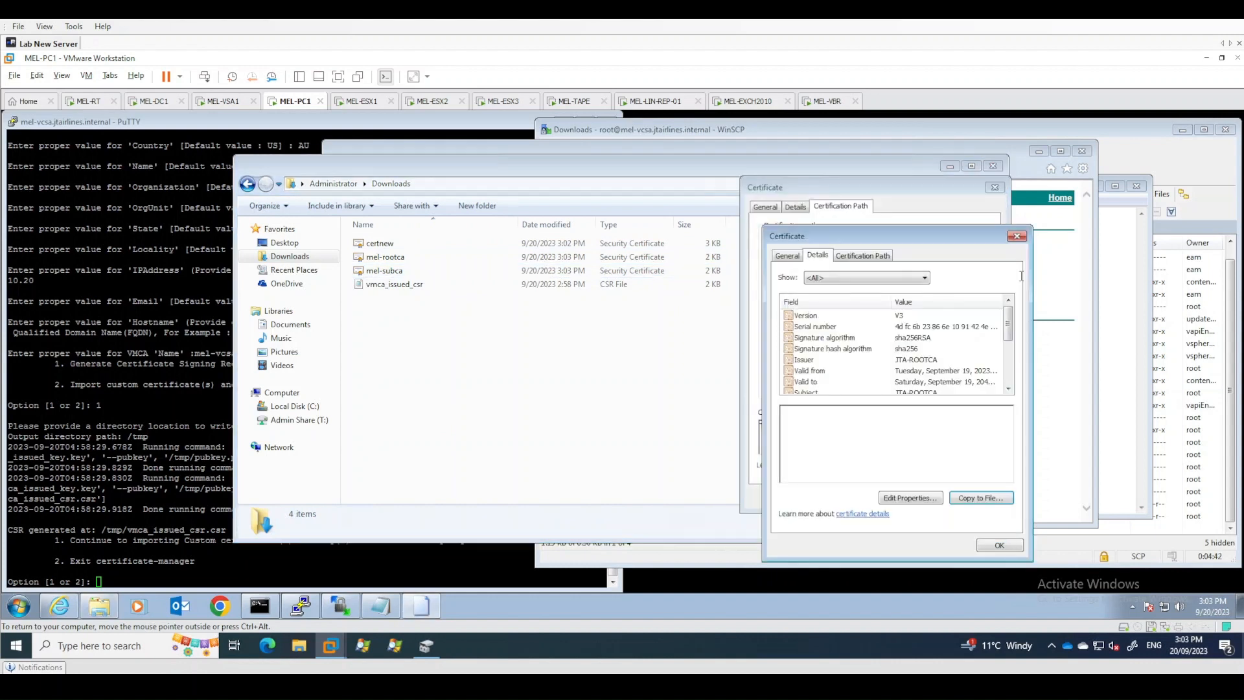
{"action": "left_click", "coordinate": [999, 545]}
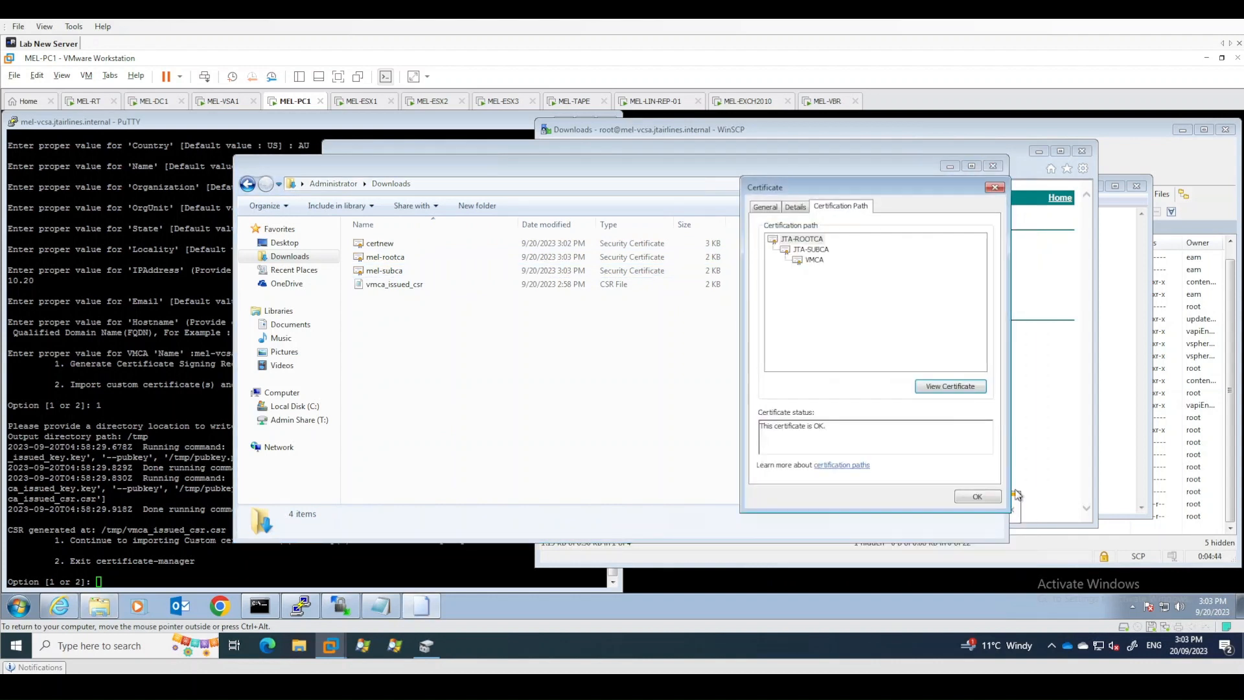
{"action": "left_click", "coordinate": [977, 498]}
- In the command prompt, change to the Administrator's Downloads folder and list its files
{"action": "left_click_drag", "start_coordinate": [502, 170], "coordinate": [578, 170]}
{"action": "left_click", "coordinate": [259, 606]}
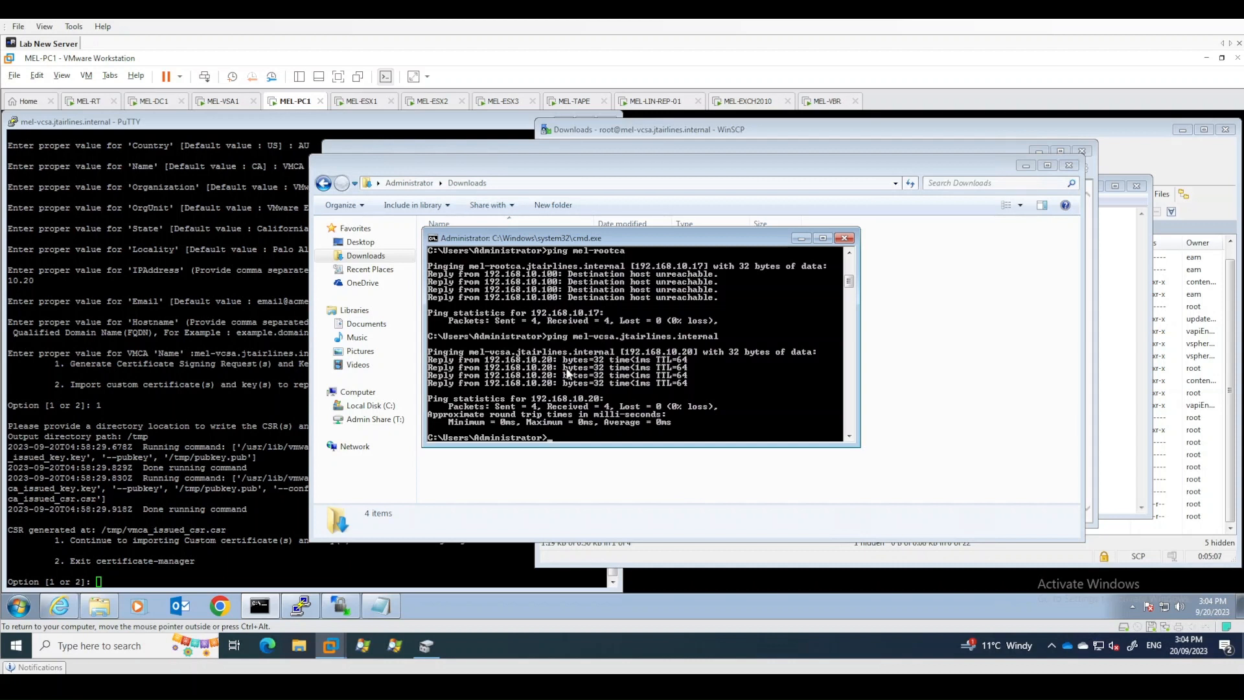
{"action": "type", "text": "d Downloads"}
{"action": "key", "text": "Return"}
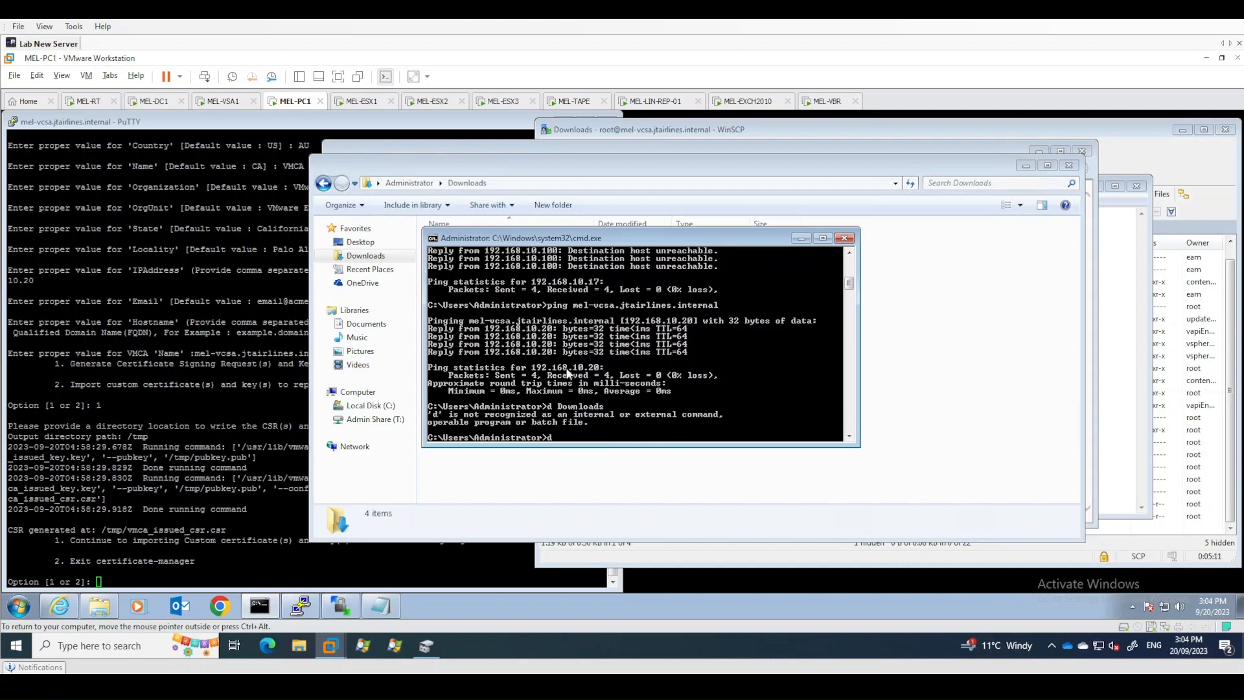
{"action": "type", "text": "cd Documents"}
{"action": "key", "text": "Return"}
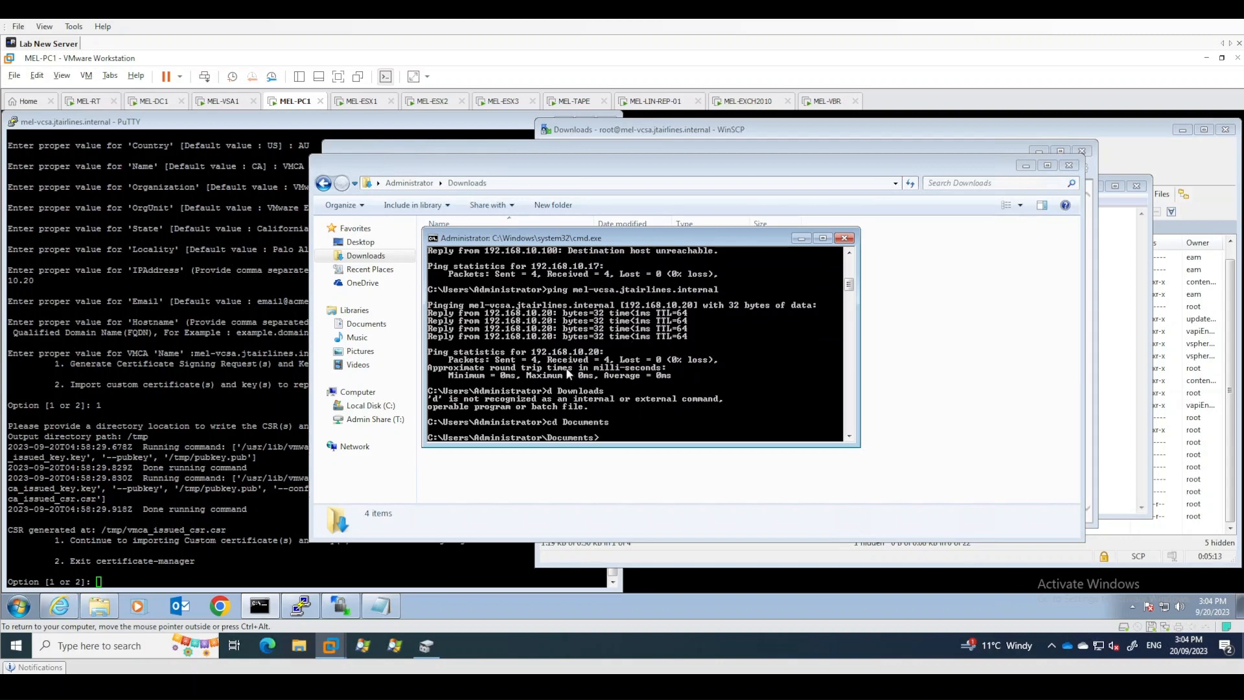
{"action": "type", "text": "cd.."}
{"action": "key", "text": "Return"}
{"action": "type", "text": "cd Downloads"}
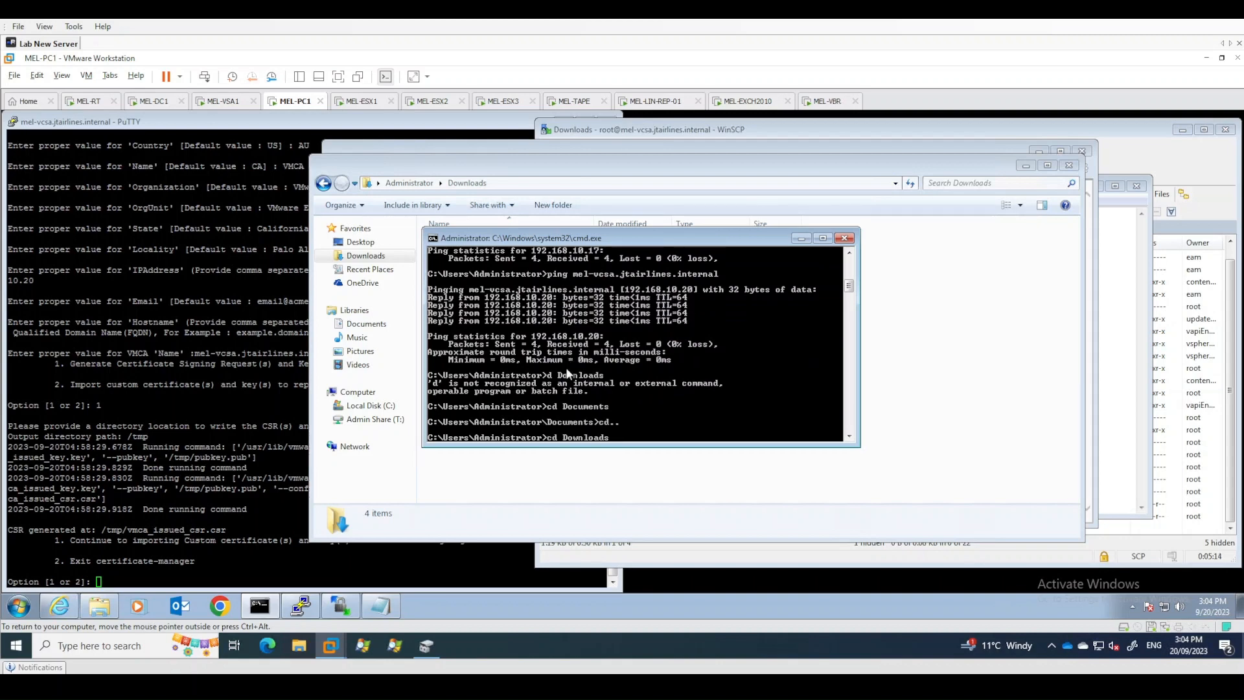
{"action": "key", "text": "Return"}
{"action": "type", "text": "dir"}
{"action": "key", "text": "Return"}
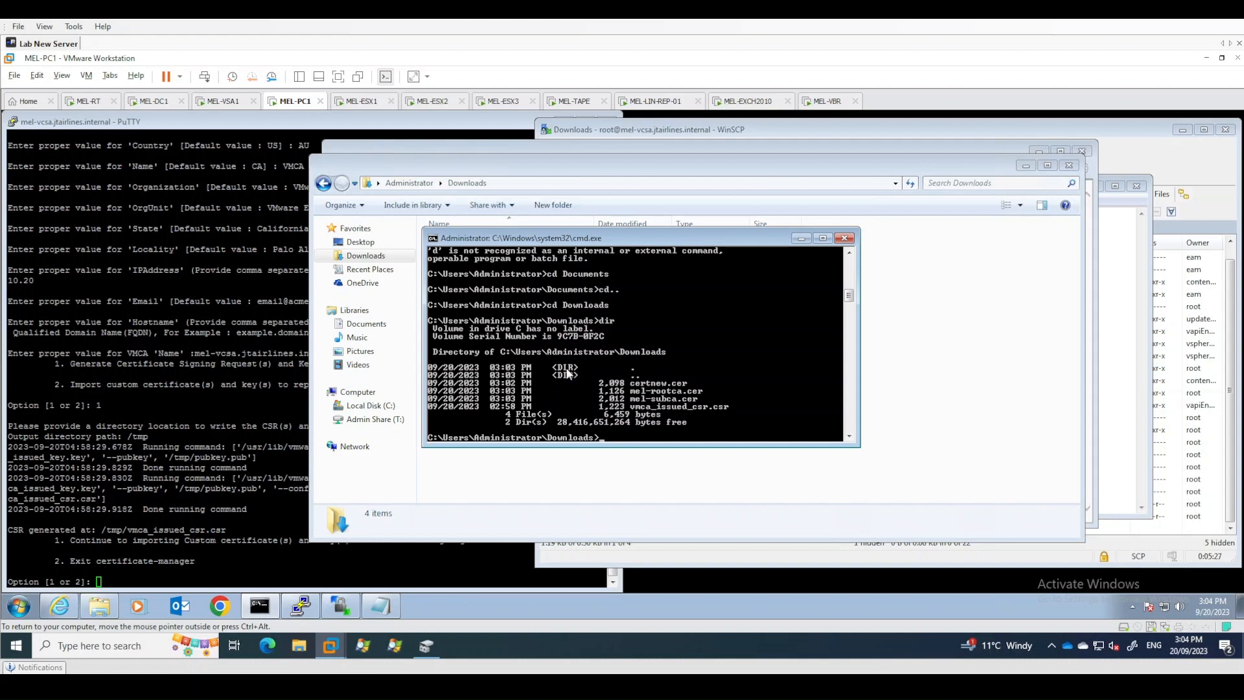
- Combine certnew.cer, mel-subca.cer and mel-rootca.cer into a single file mel-vcsa.crt with the type command
{"action": "type", "text": "type ce"}
{"action": "key", "text": "Tab"}
{"action": "type", "text": "mel-s"}
{"action": "key", "text": "Tab"}
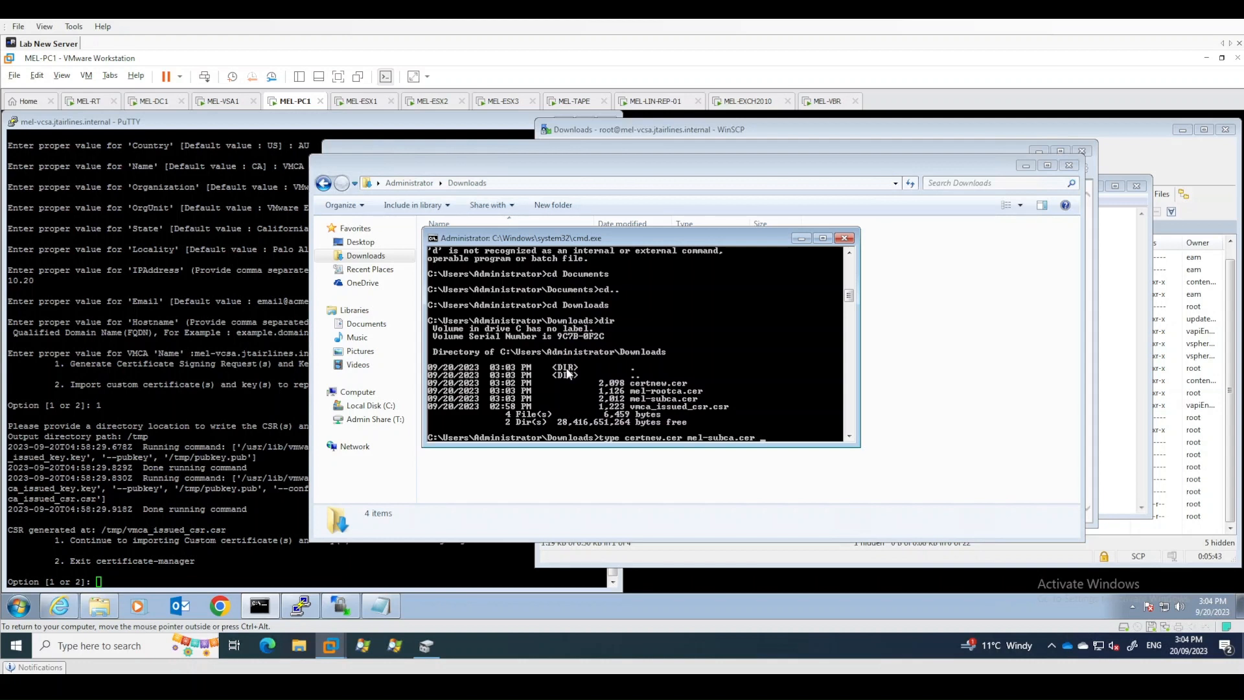
{"action": "type", "text": "mel-r"}
{"action": "key", "text": "Tab"}
{"action": "type", "text": ">"}
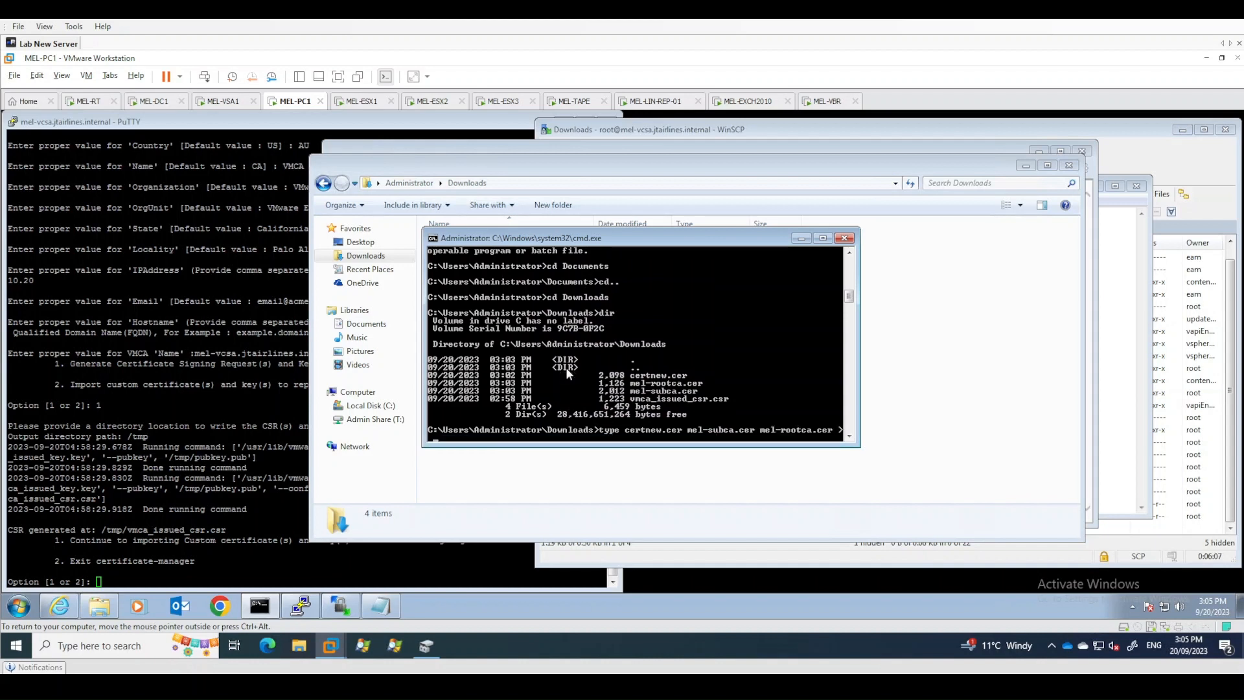
{"action": "type", "text": "mel-vcsa.crt"}
{"action": "key", "text": "Return"}
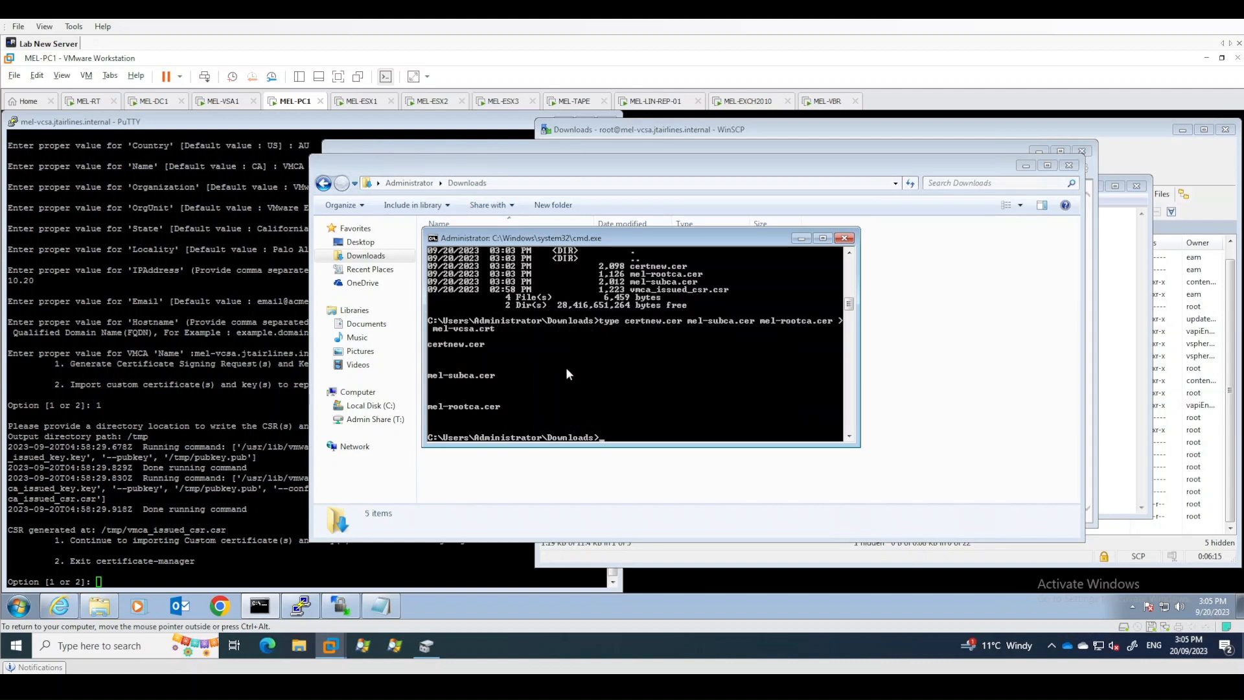
- Locate the new mel-vcsa certificate file in the Downloads folder
{"action": "left_click_drag", "start_coordinate": [534, 240], "coordinate": [685, 251]}
{"action": "left_click", "coordinate": [465, 328]}
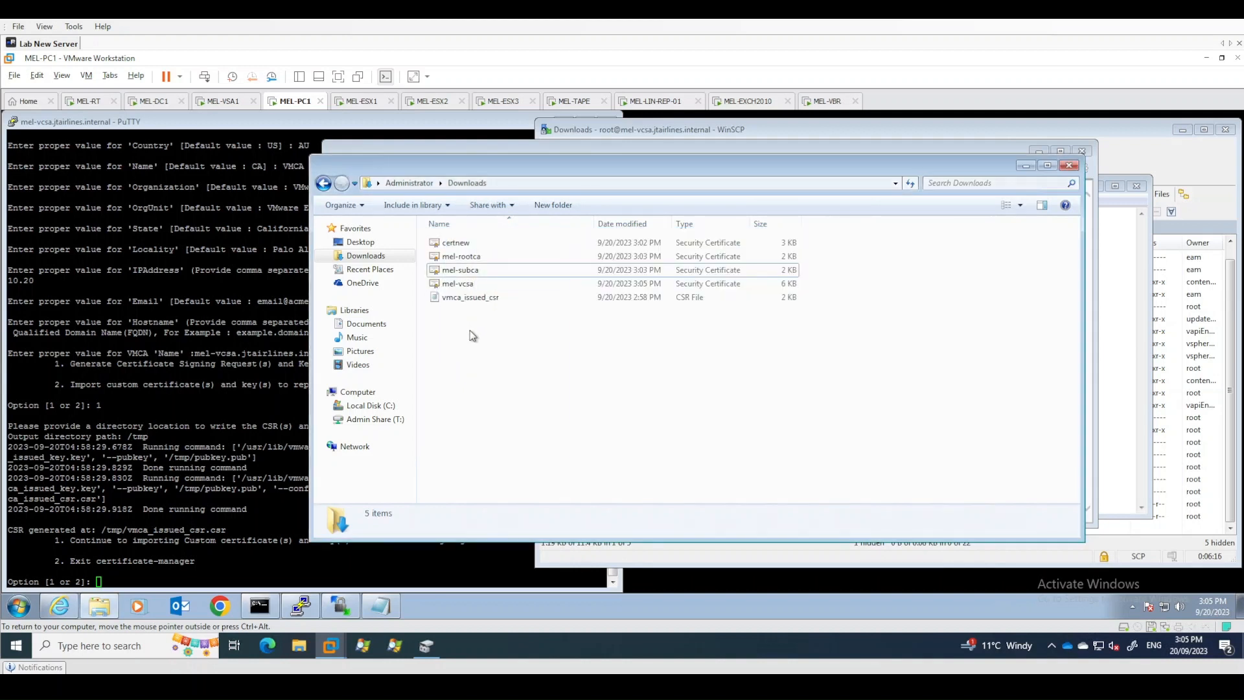
{"action": "left_click", "coordinate": [466, 285]}
{"action": "double_click", "coordinate": [466, 285]}
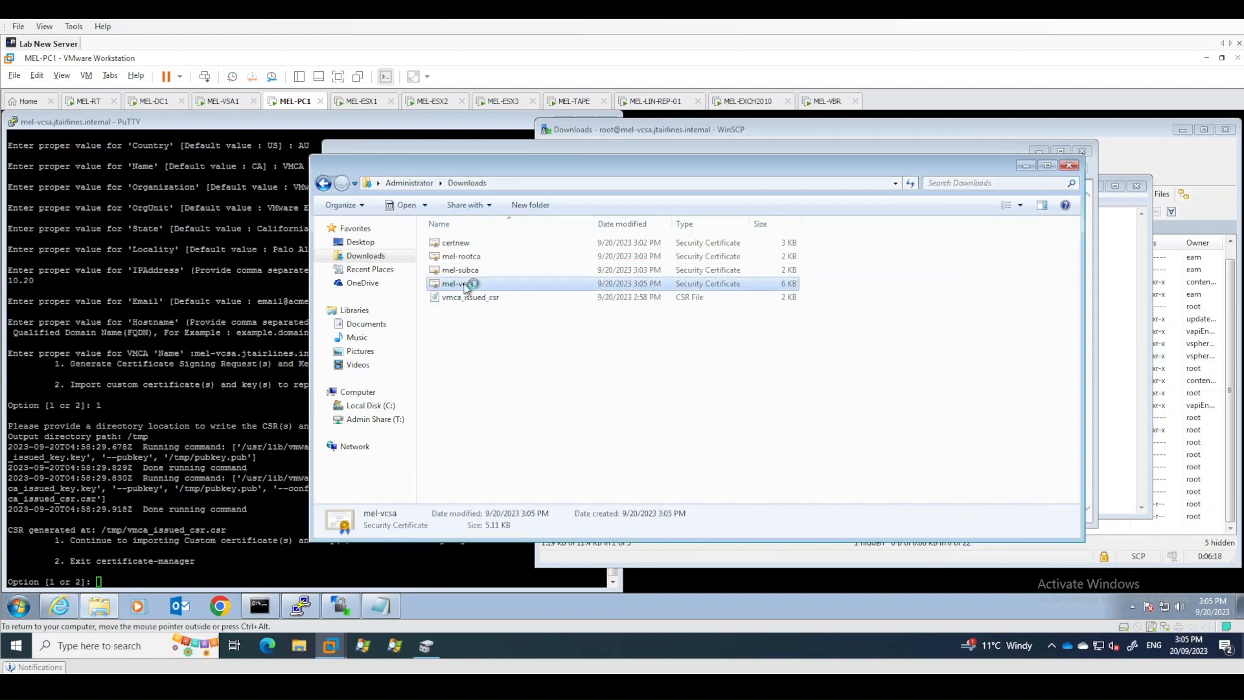
{"action": "left_click", "coordinate": [114, 152]}
{"action": "left_click", "coordinate": [69, 153]}
{"action": "left_click", "coordinate": [39, 152]}
{"action": "left_click", "coordinate": [248, 442]}
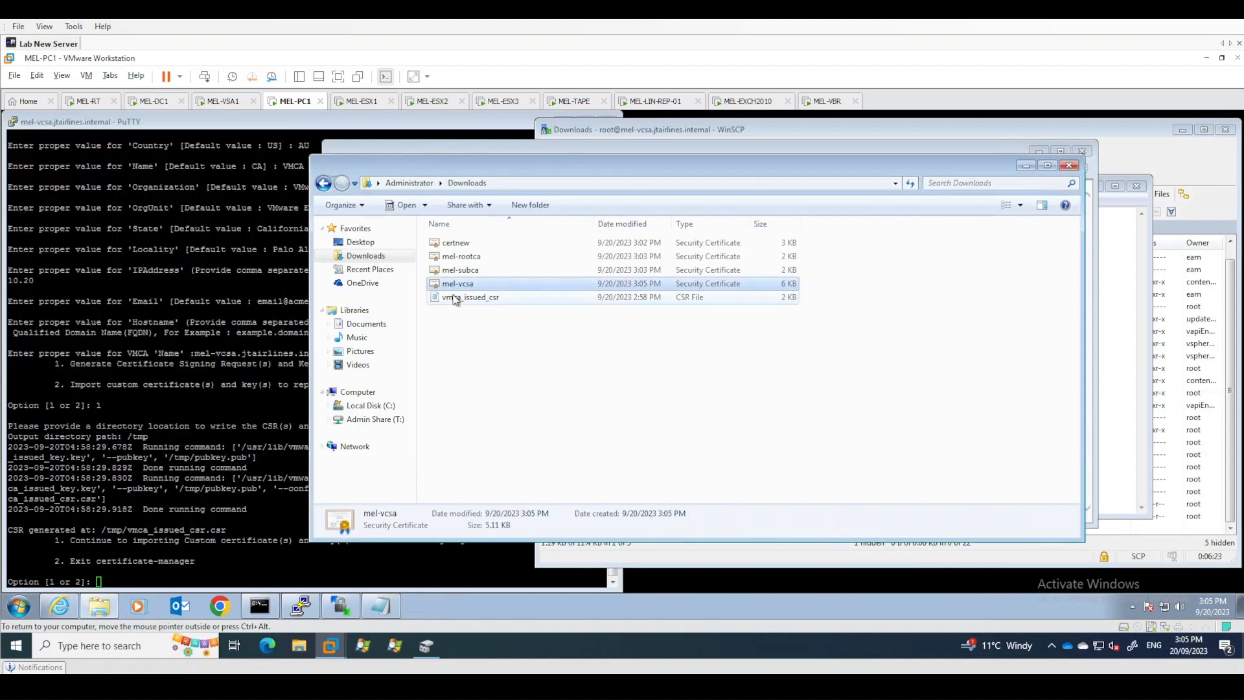
{"action": "left_click", "coordinate": [466, 285]}
{"action": "key", "text": "Return"}
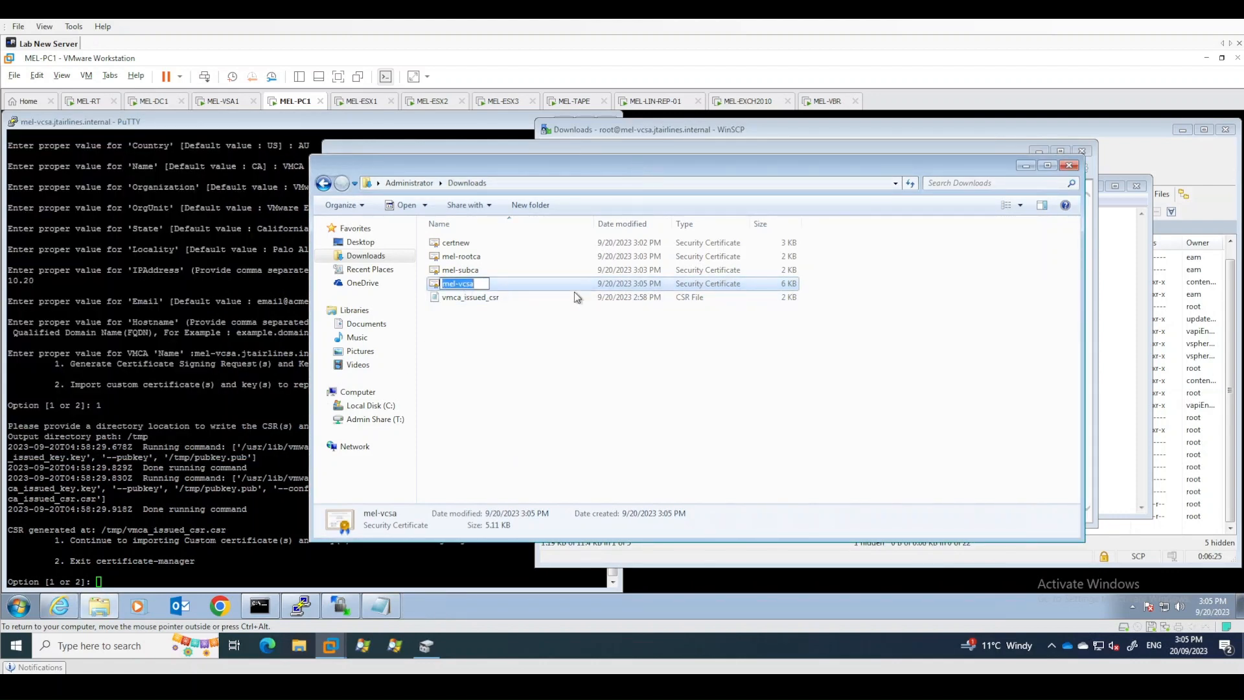
{"action": "key", "text": "Down"}
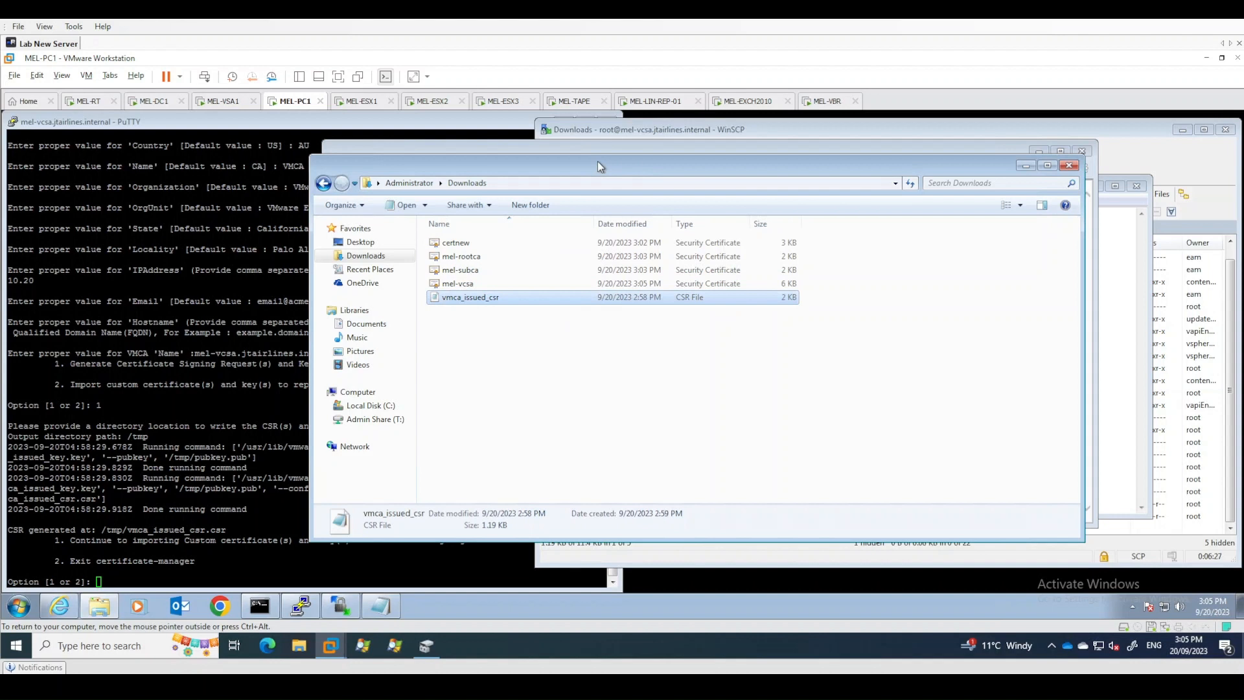
{"action": "left_click_drag", "start_coordinate": [598, 161], "coordinate": [479, 154]}
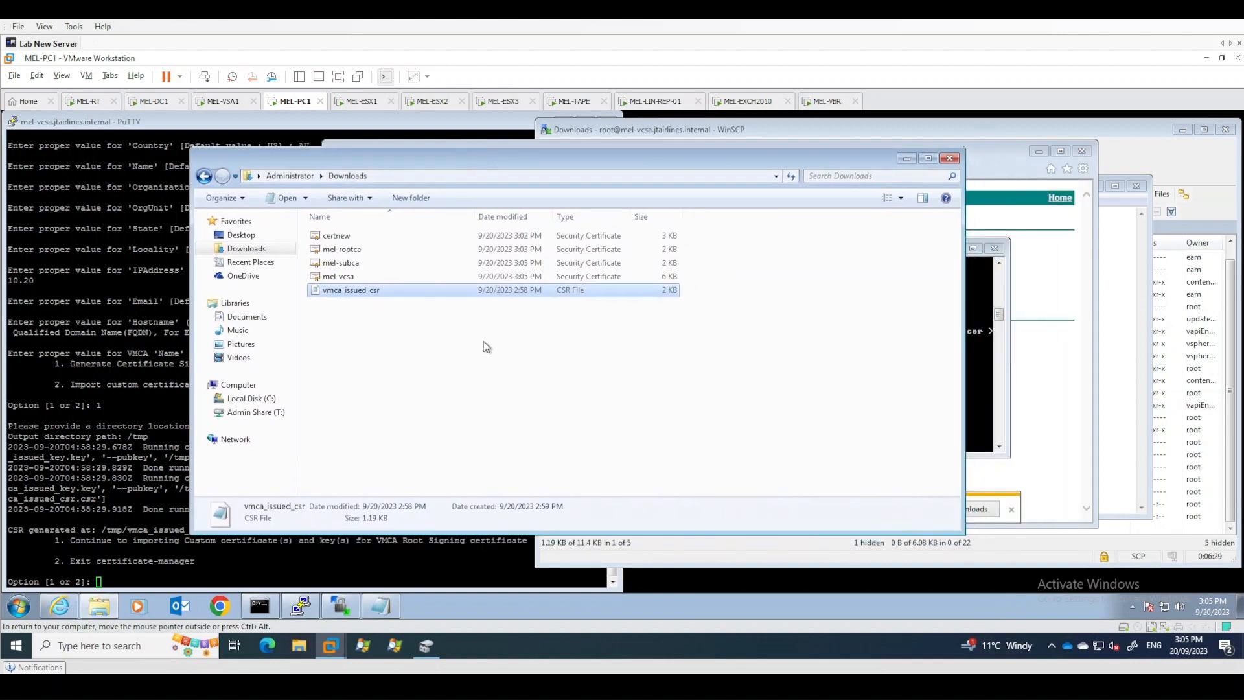
{"action": "left_click", "coordinate": [358, 304]}
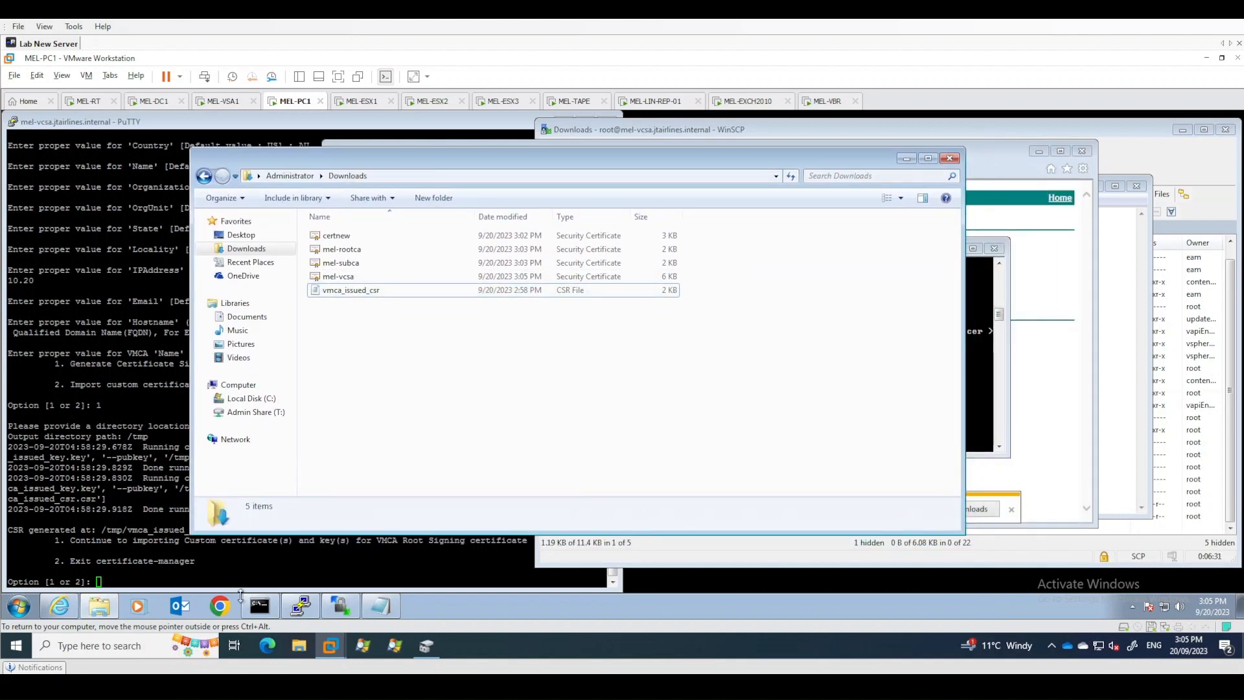
- Upload mel-vcsa.crt from the local Downloads folder to the appliance's /tmp folder with WinSCP
{"action": "left_click", "coordinate": [341, 606]}
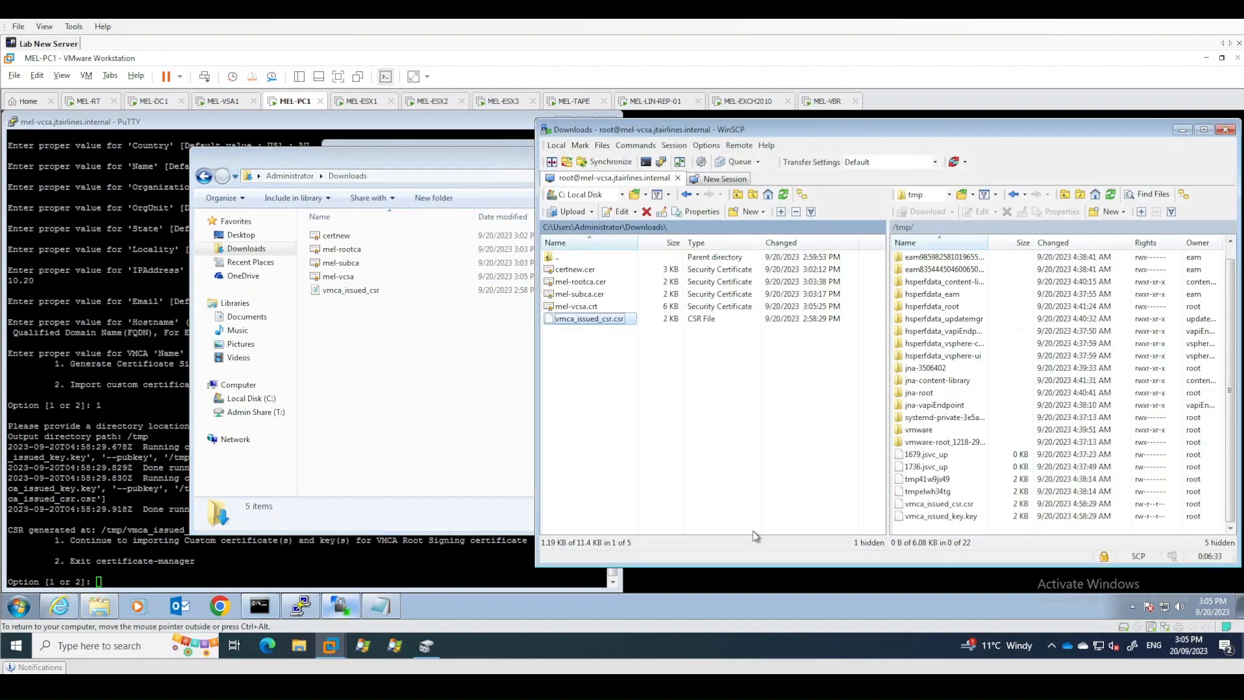
{"action": "left_click", "coordinate": [583, 309]}
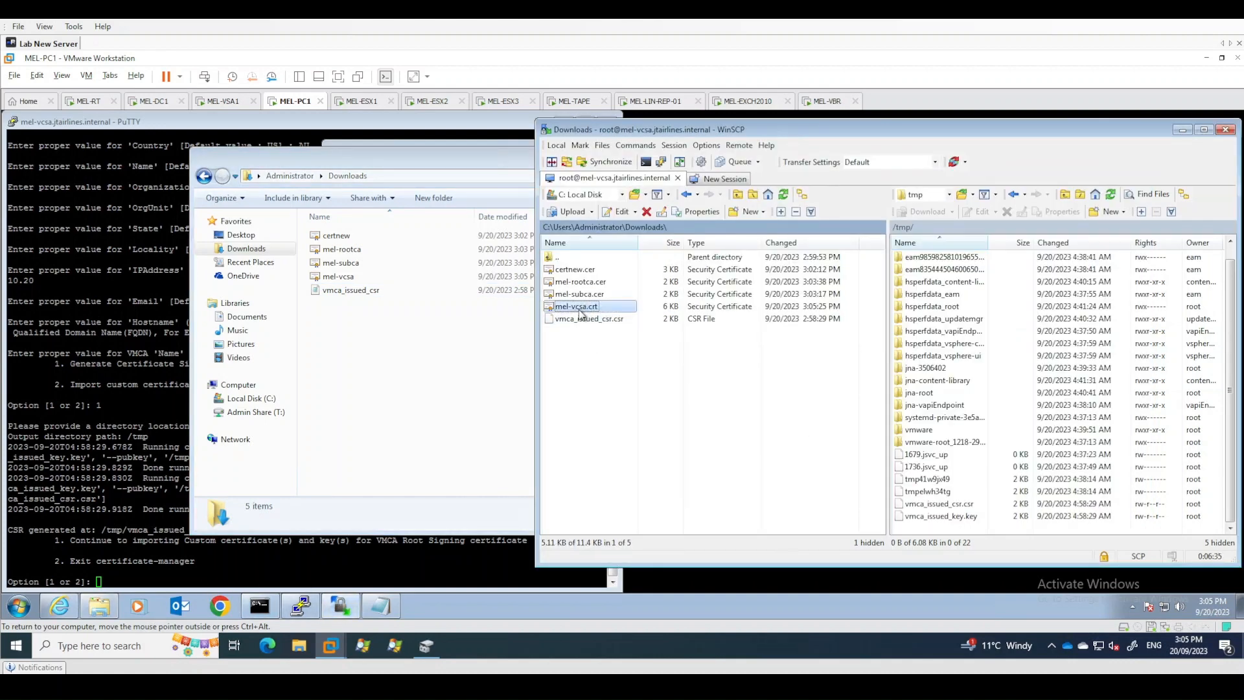
{"action": "left_click_drag", "start_coordinate": [582, 311], "coordinate": [949, 536]}
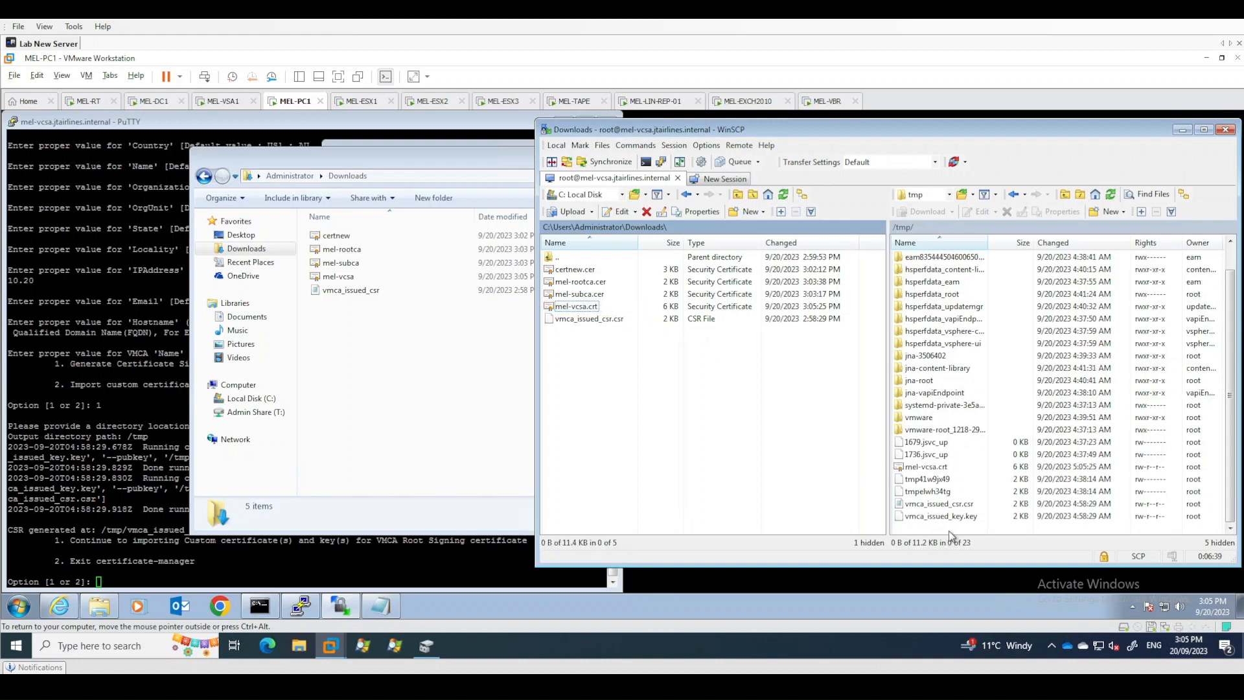
- Inspect the uploaded mel-vcsa.crt file in the appliance's /tmp folder
{"action": "left_click", "coordinate": [936, 466]}
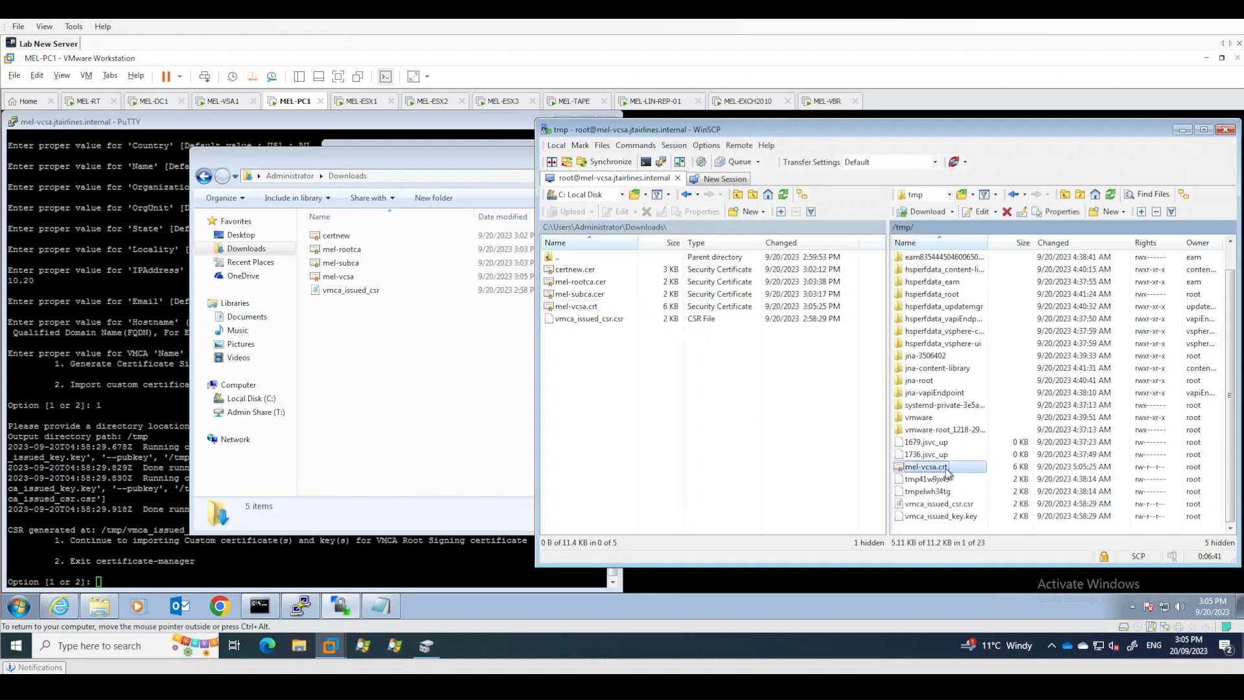
{"action": "left_click", "coordinate": [931, 467]}
{"action": "left_click", "coordinate": [961, 519]}
{"action": "left_click", "coordinate": [955, 469]}
{"action": "left_click", "coordinate": [982, 517]}
{"action": "left_click", "coordinate": [964, 469]}
{"action": "left_click", "coordinate": [971, 519]}
{"action": "left_click", "coordinate": [960, 470]}
- Return to the certificate-manager session and choose option 1 to continue importing custom certificates and key
{"action": "left_click_drag", "start_coordinate": [350, 161], "coordinate": [416, 175]}
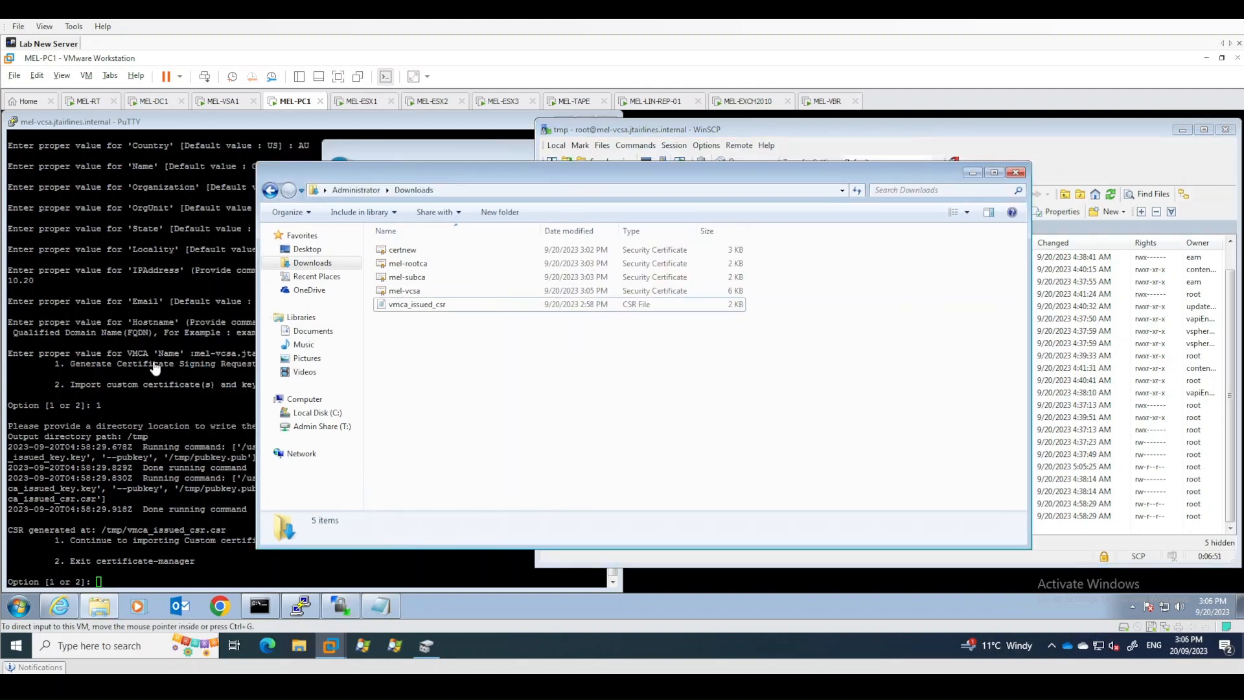
{"action": "left_click", "coordinate": [191, 451]}
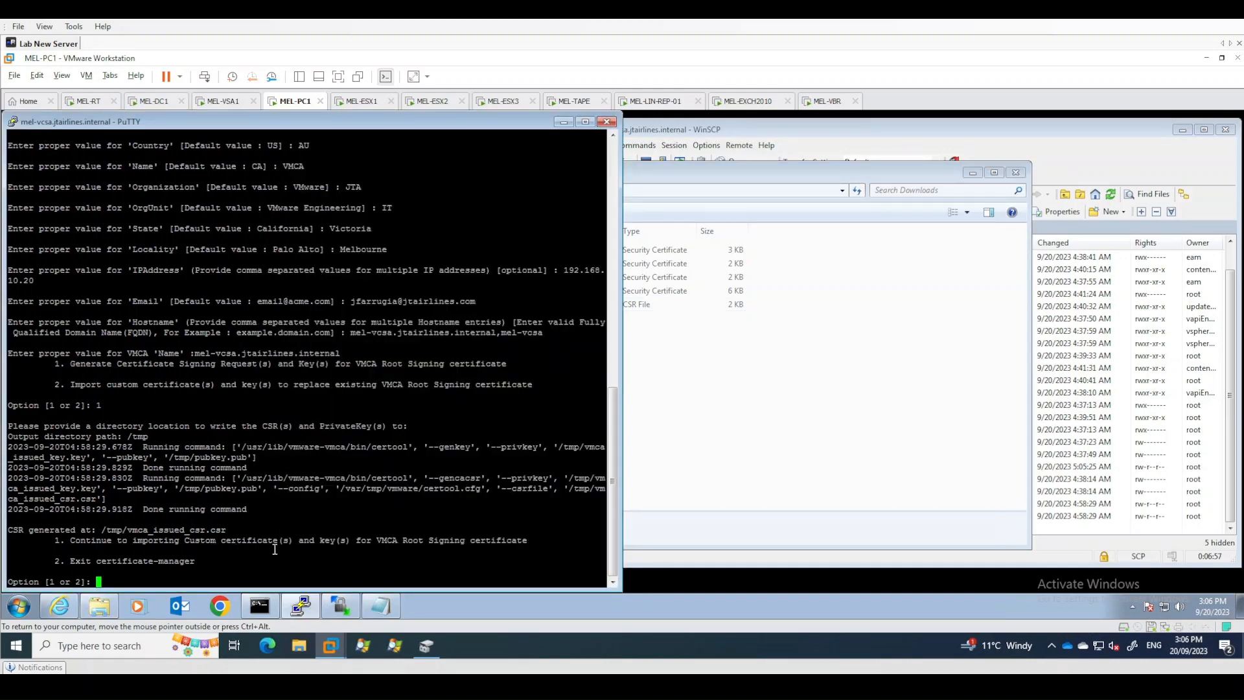
{"action": "left_click", "coordinate": [972, 173]}
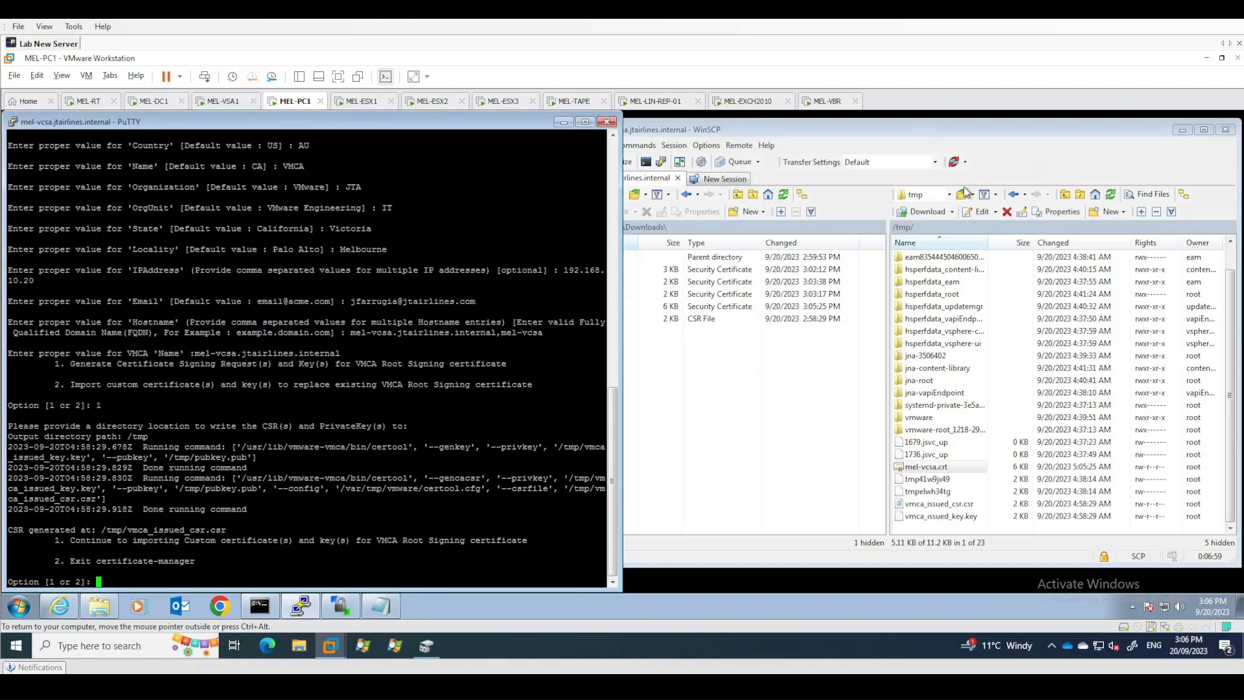
{"action": "type", "text": "1"}
{"action": "key", "text": "Return"}
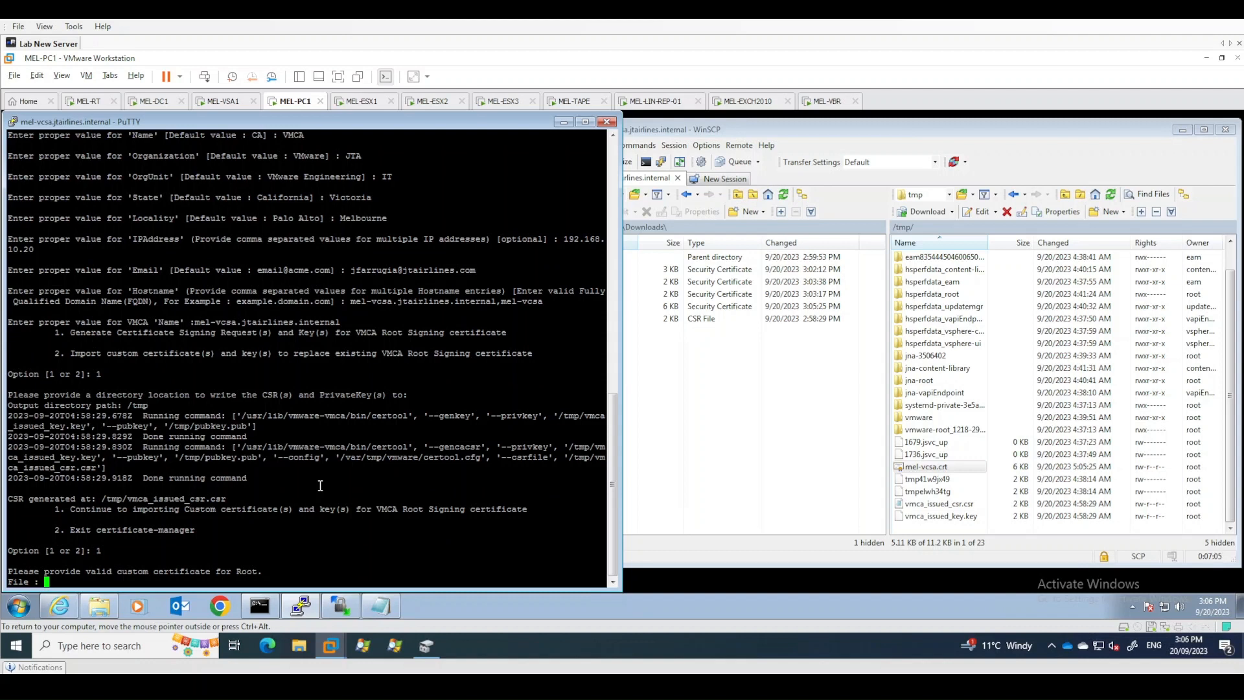
- Provide /tmp/mel-vcsa.crt as the custom certificate for Root
{"action": "type", "text": "/tmp/mel-vcsa.crt"}
{"action": "key", "text": "Return"}
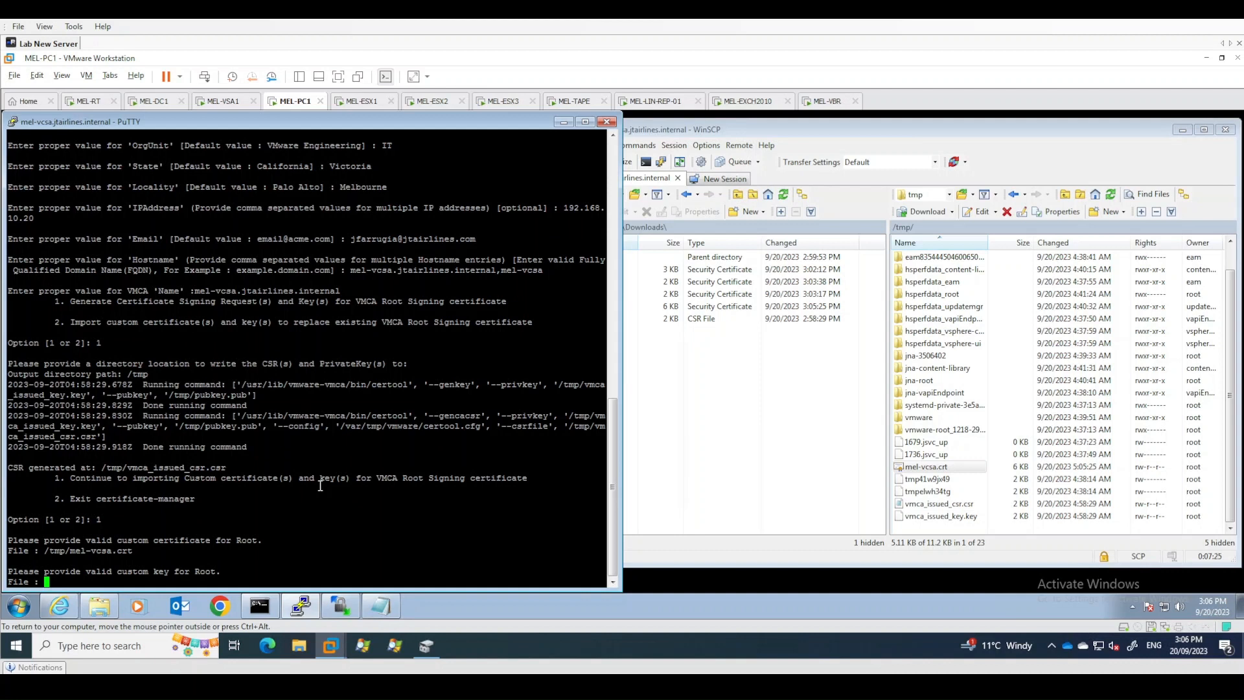
- Provide /tmp/vmca_issued_key.key as the custom key for Root
{"action": "type", "text": "/tmp/vmca_issued_key.key"}
{"action": "left_click", "coordinate": [941, 516]}
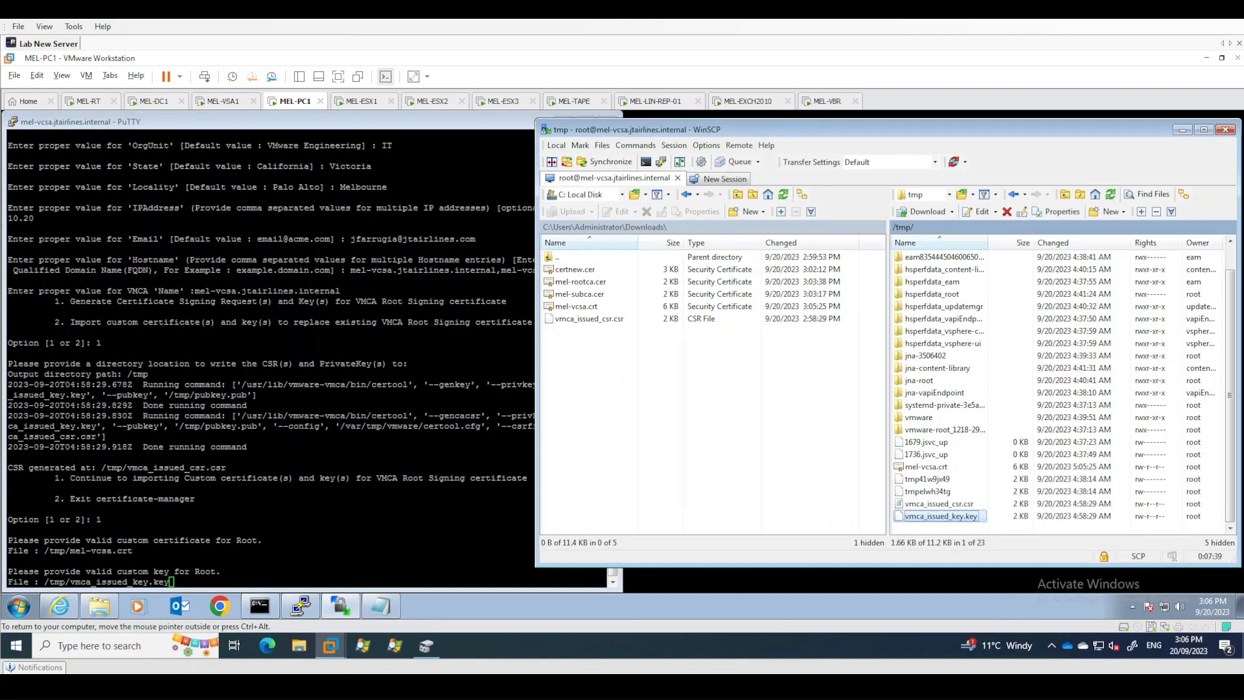
{"action": "left_click", "coordinate": [197, 400]}
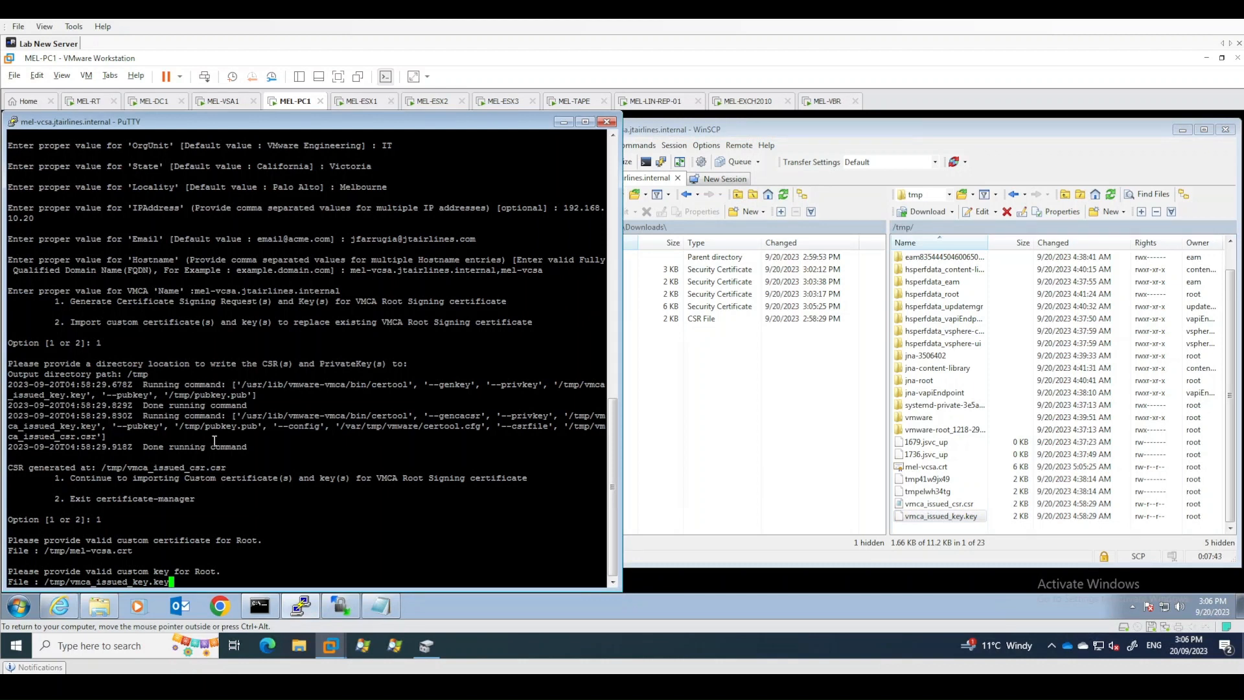
{"action": "key", "text": "Return"}
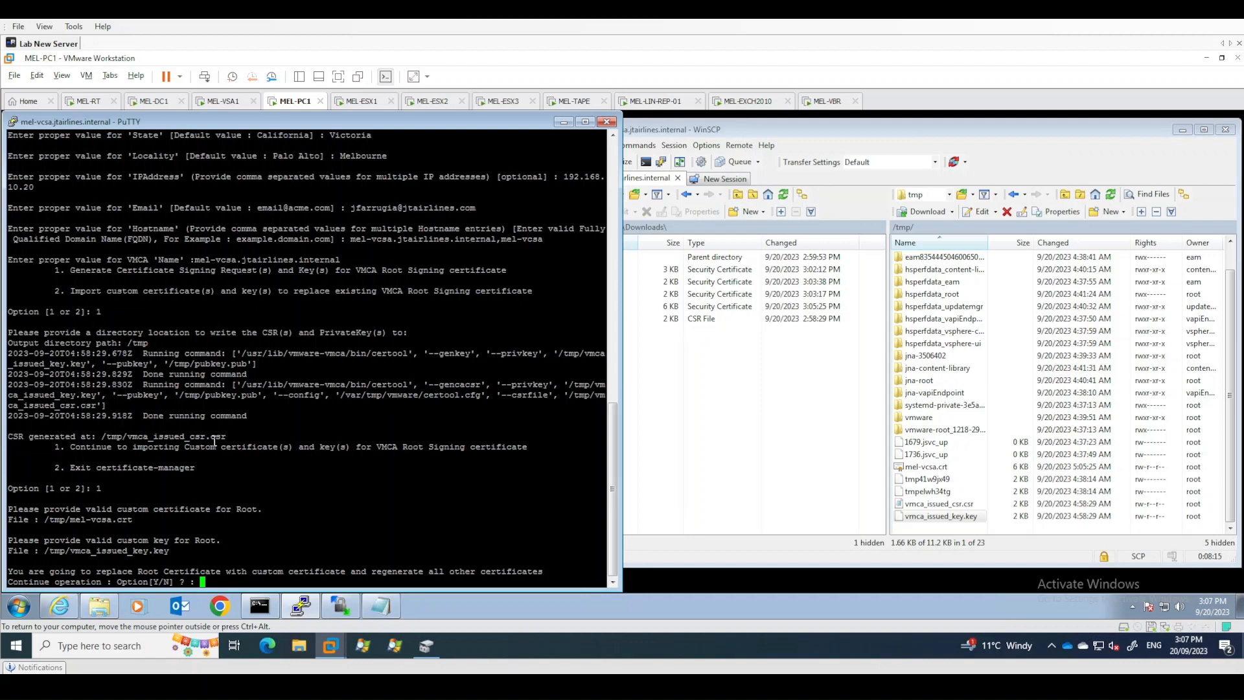
- Confirm replacing the Root certificate and regenerating all other certificates with Y
{"action": "type", "text": "Y"}
{"action": "scroll", "coordinate": [269, 382], "scroll_direction": "up", "scroll_amount": 20}
{"action": "scroll", "coordinate": [268, 382], "scroll_direction": "down", "scroll_amount": 5}
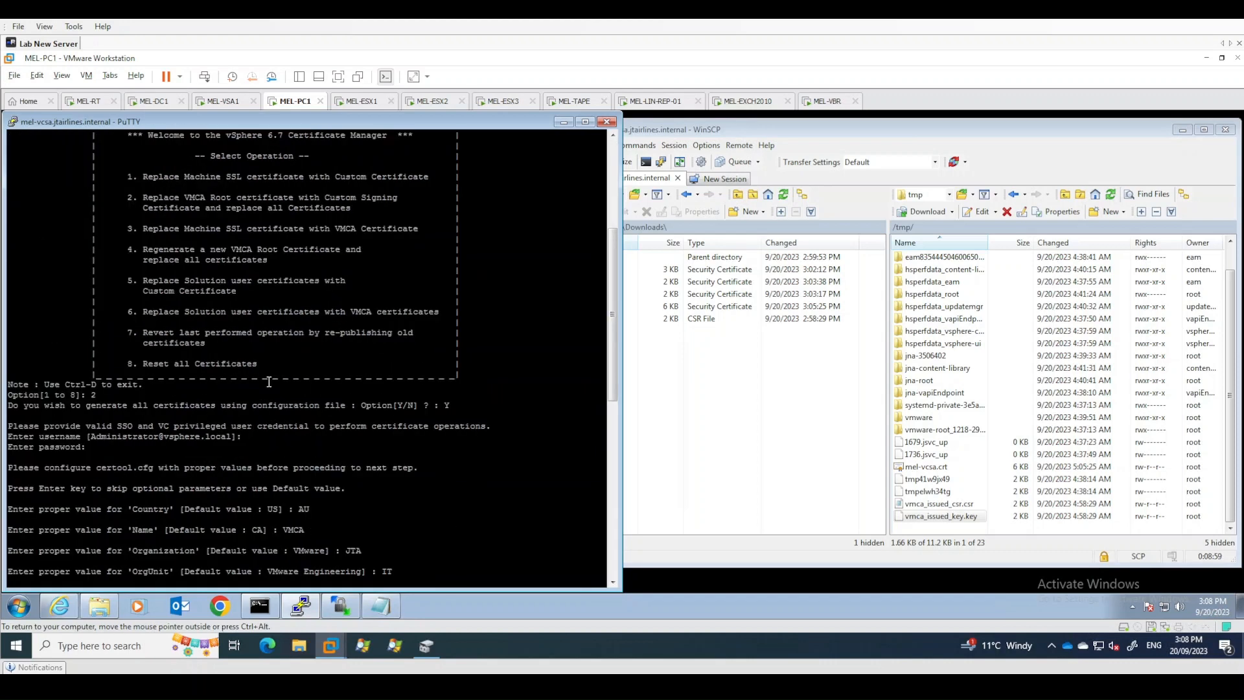
{"action": "scroll", "coordinate": [269, 382], "scroll_direction": "down", "scroll_amount": 7}
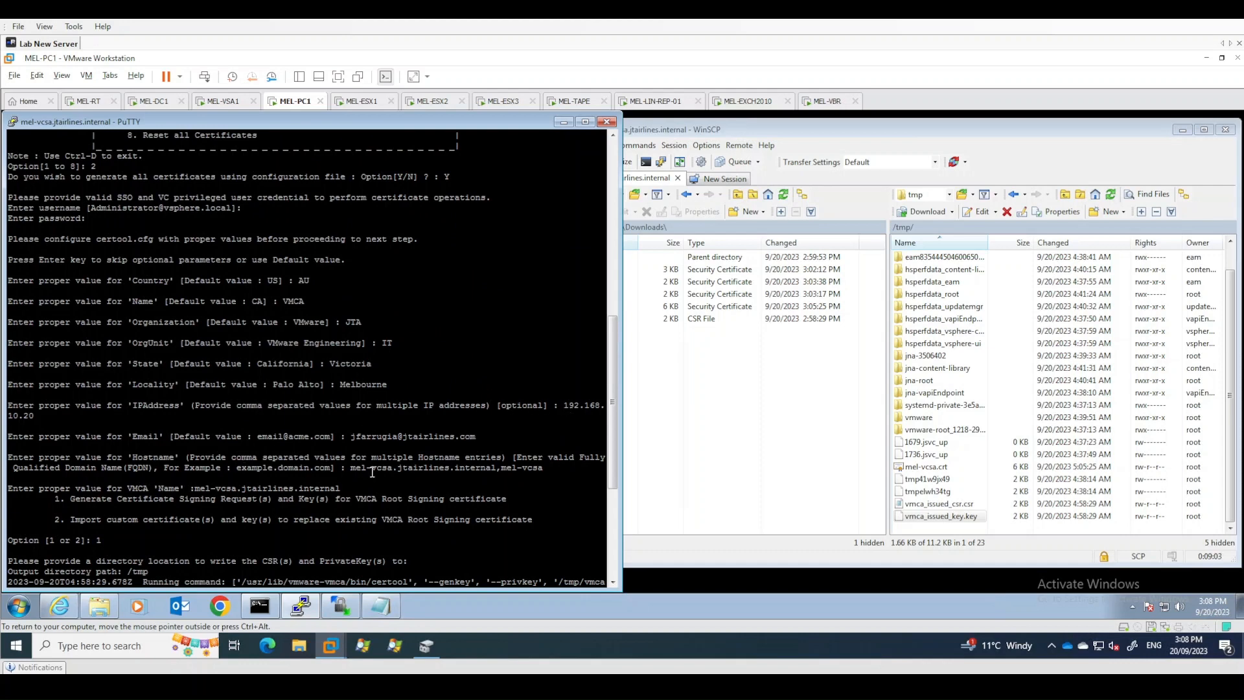
{"action": "scroll", "coordinate": [402, 454], "scroll_direction": "down", "scroll_amount": 7}
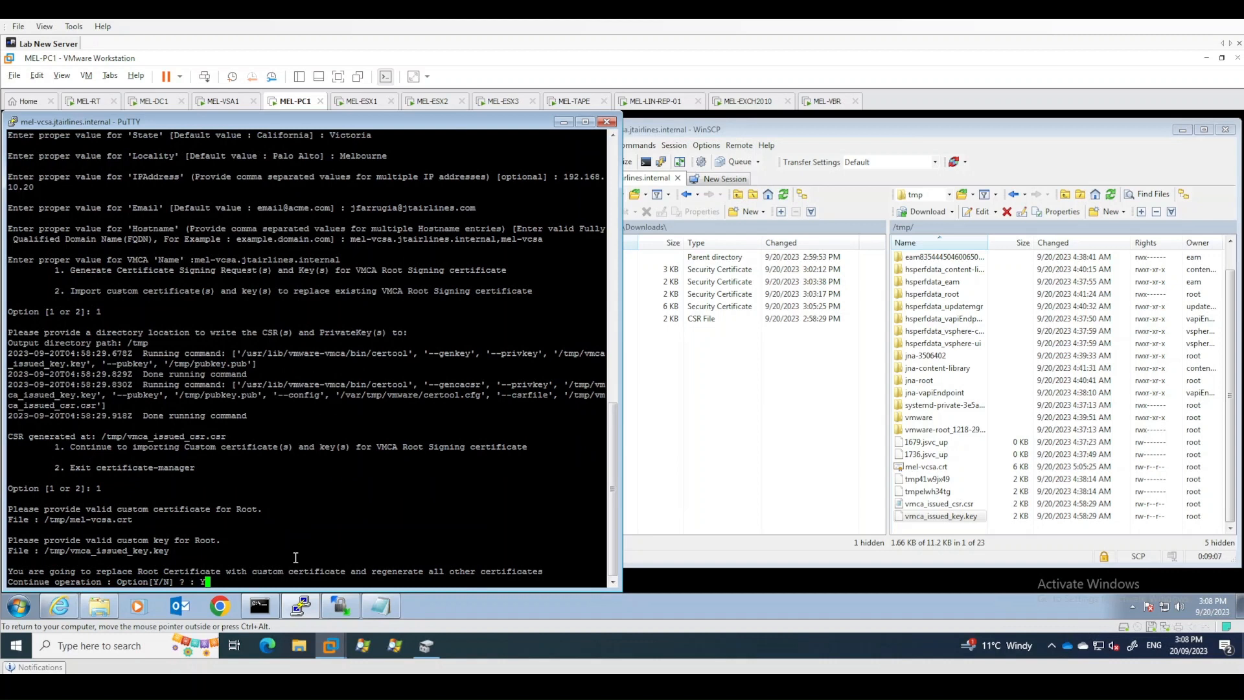
{"action": "key", "text": "Return"}
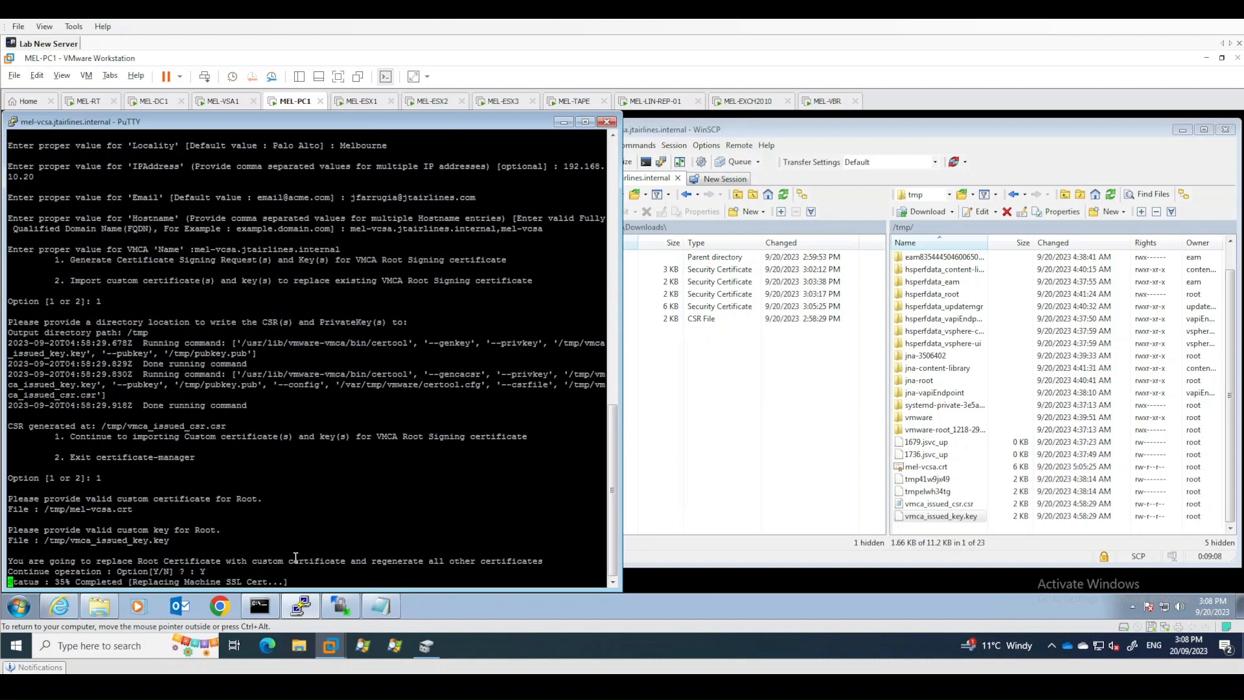
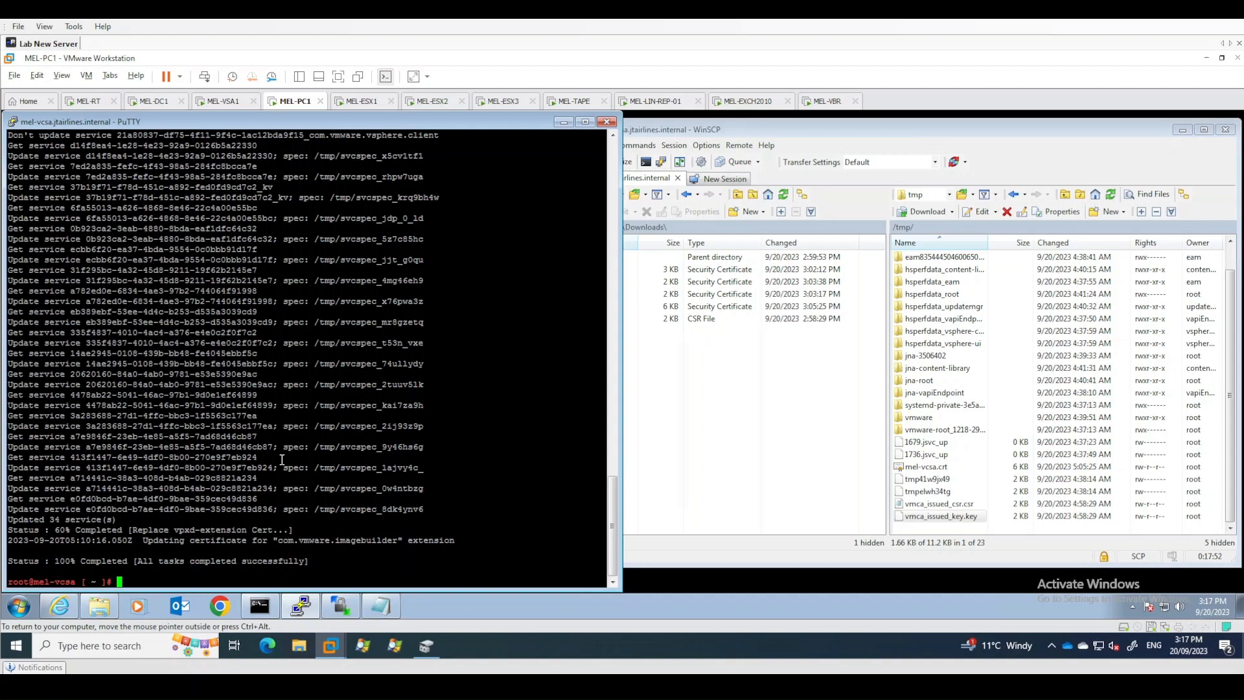
- Minimize the PuTTY, WinSCP, browser, Notepad and command prompt windows to clear the desktop
{"action": "left_click", "coordinate": [563, 123]}
{"action": "left_click", "coordinate": [1181, 129]}
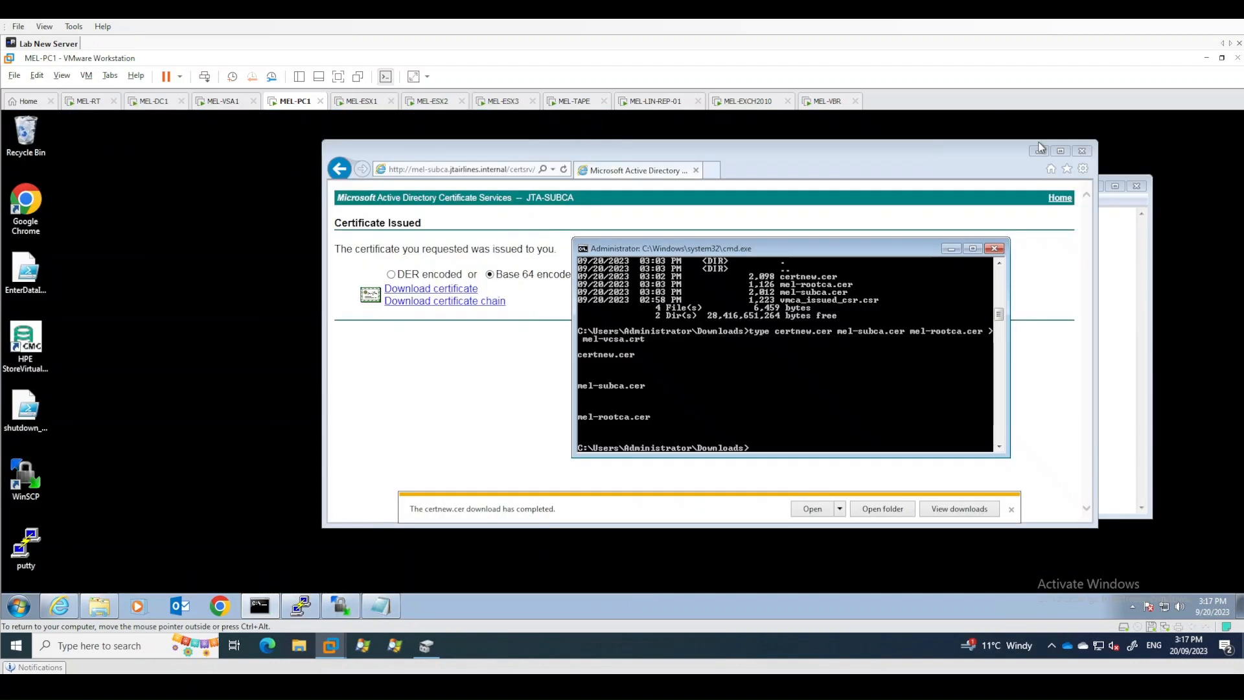
{"action": "left_click", "coordinate": [1039, 150]}
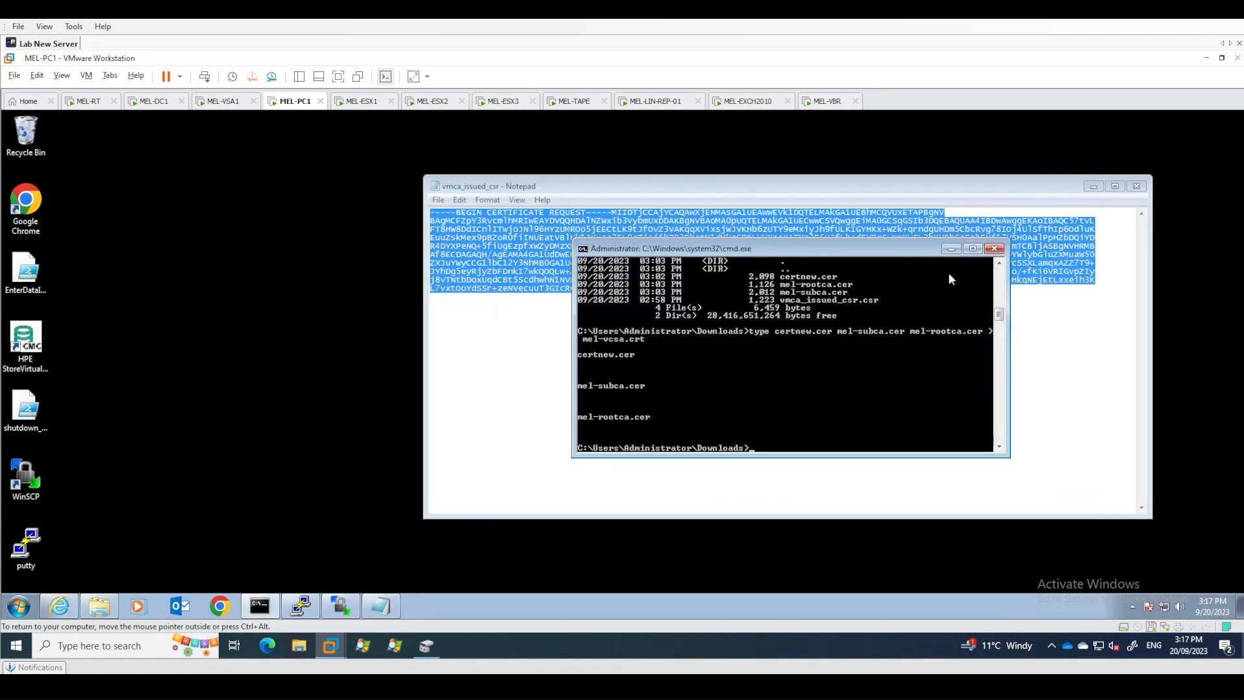
{"action": "left_click", "coordinate": [1108, 189]}
{"action": "left_click", "coordinate": [1136, 186]}
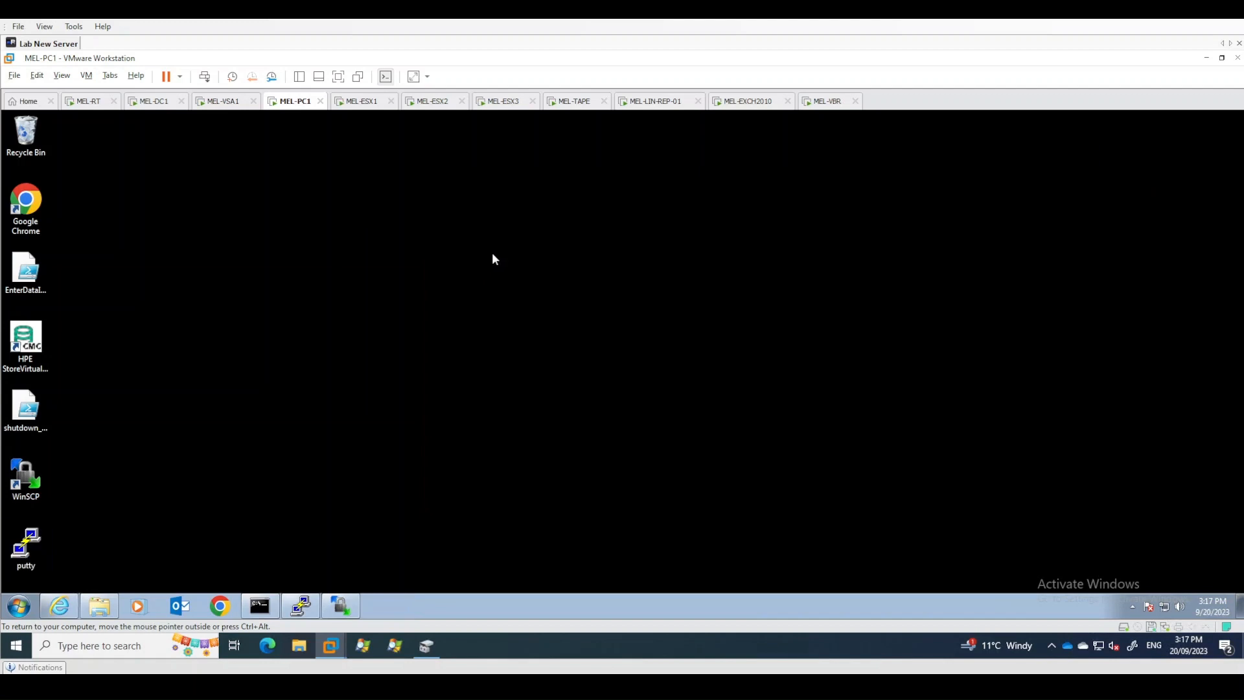
{"action": "left_click", "coordinate": [224, 608]}
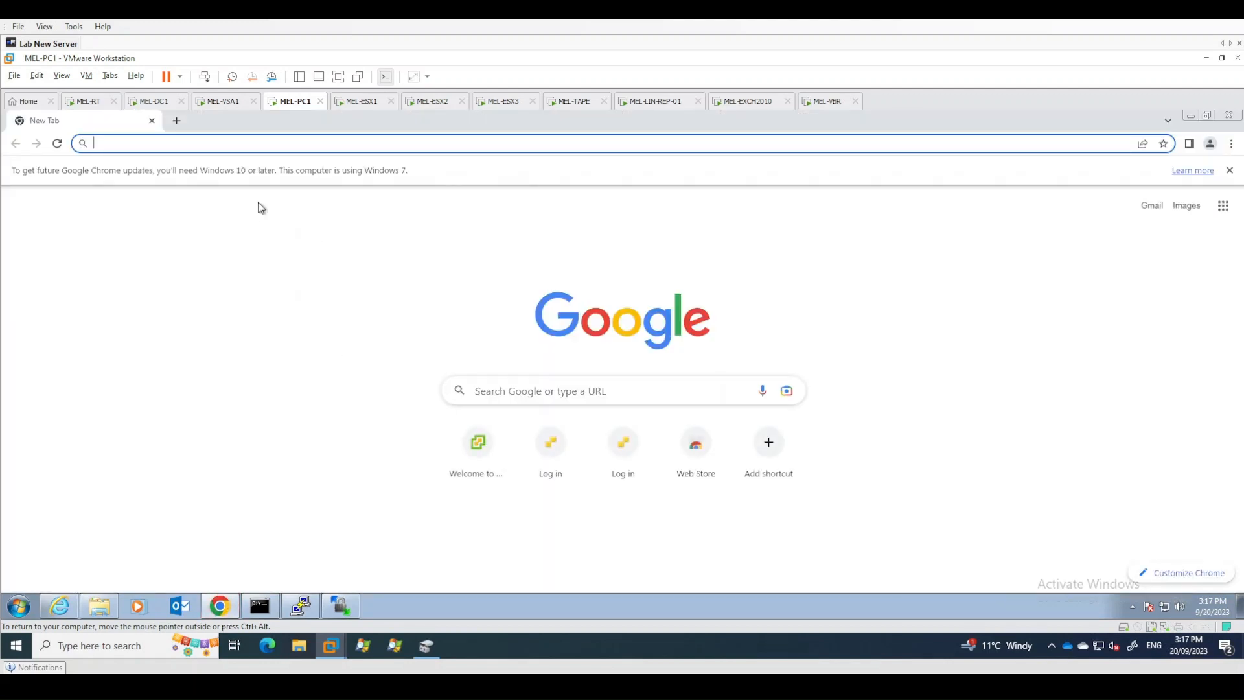
{"action": "left_click", "coordinate": [243, 144]}
{"action": "type", "text": "https://mel-vcsa.jtairlines.internal:5480"}
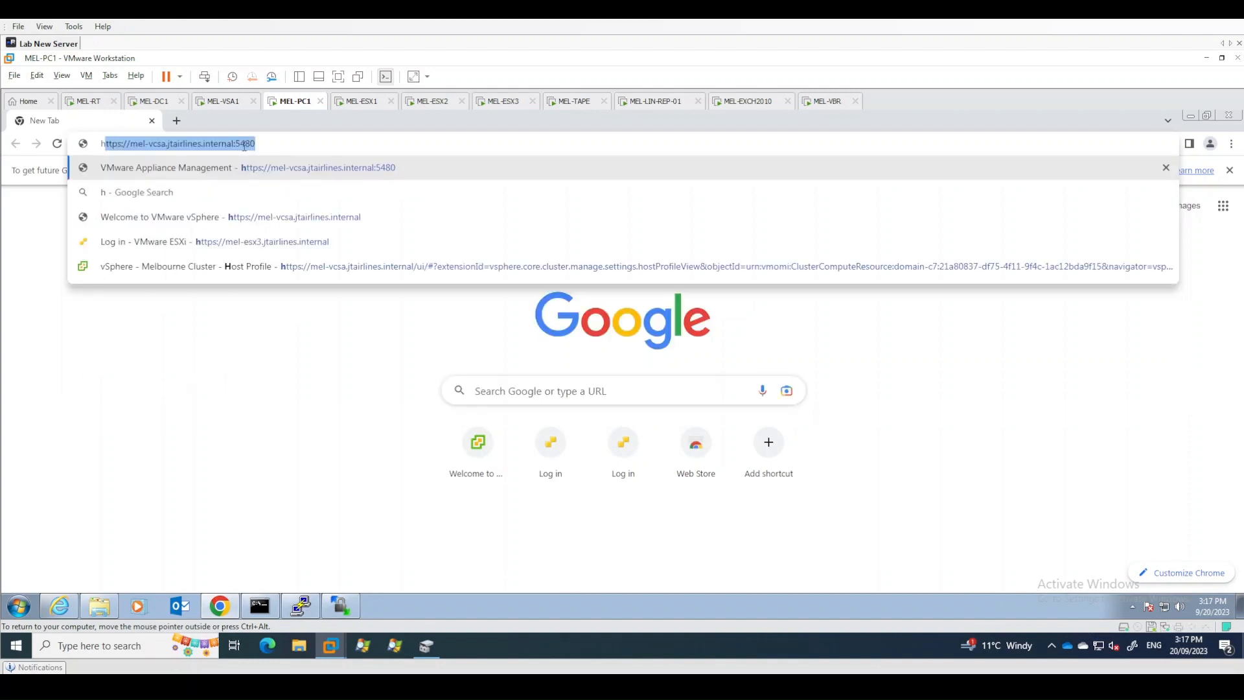
{"action": "key", "text": "End"}
{"action": "key", "text": "BackSpace"}
{"action": "key", "text": "BackSpace"}
{"action": "key", "text": "BackSpace"}
{"action": "key", "text": "BackSpace"}
{"action": "key", "text": "BackSpace"}
{"action": "key", "text": "Return"}
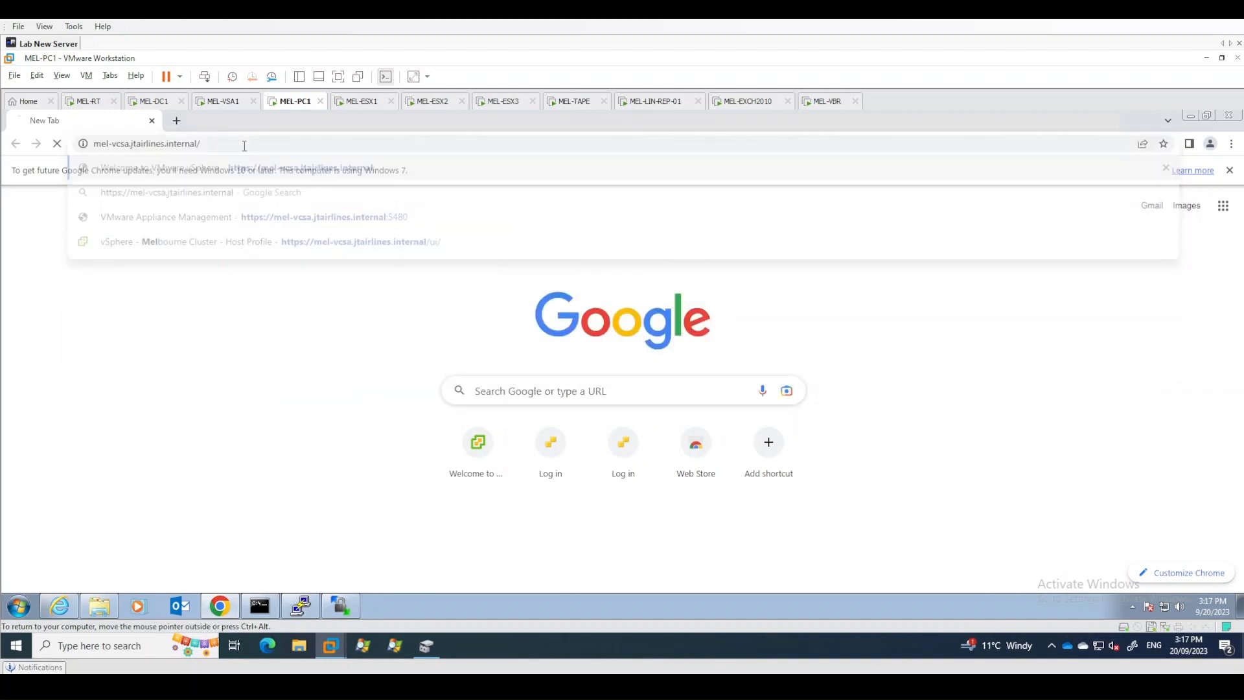
- Inspect the site's certificate and its hierarchy from JTA-ROOTCA through JTA-SUBCA and VMCA in the certificate viewer
{"action": "left_click", "coordinate": [84, 145]}
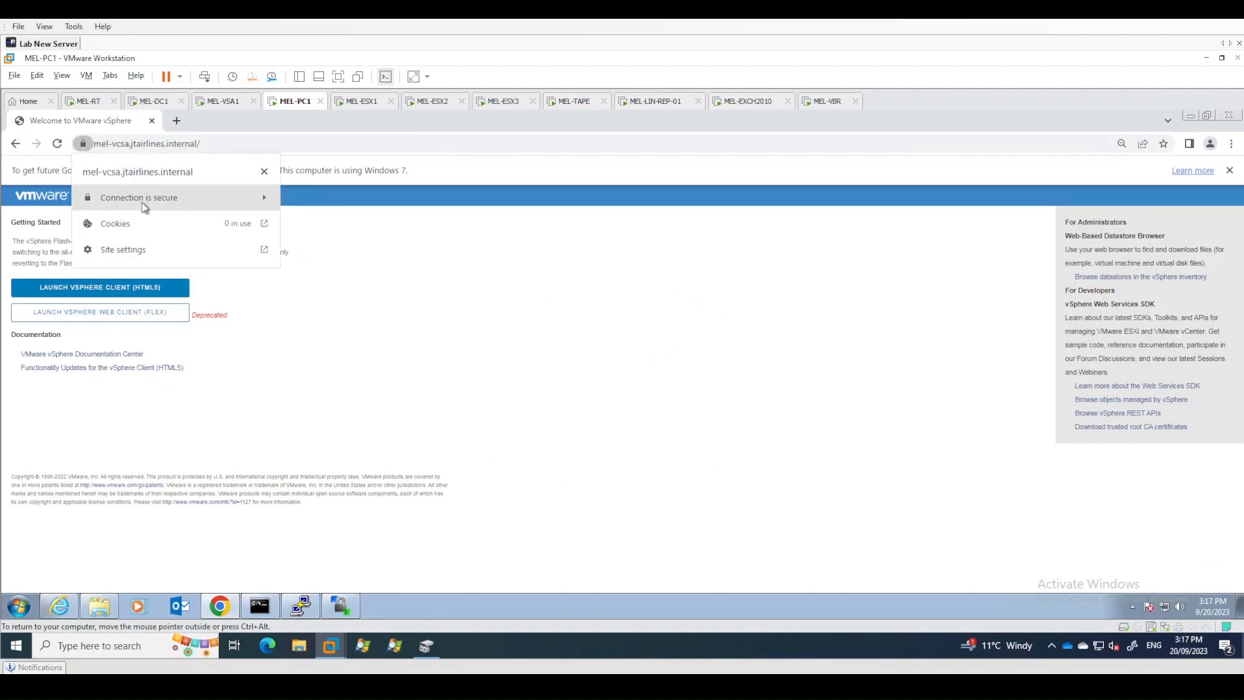
{"action": "left_click", "coordinate": [104, 198]}
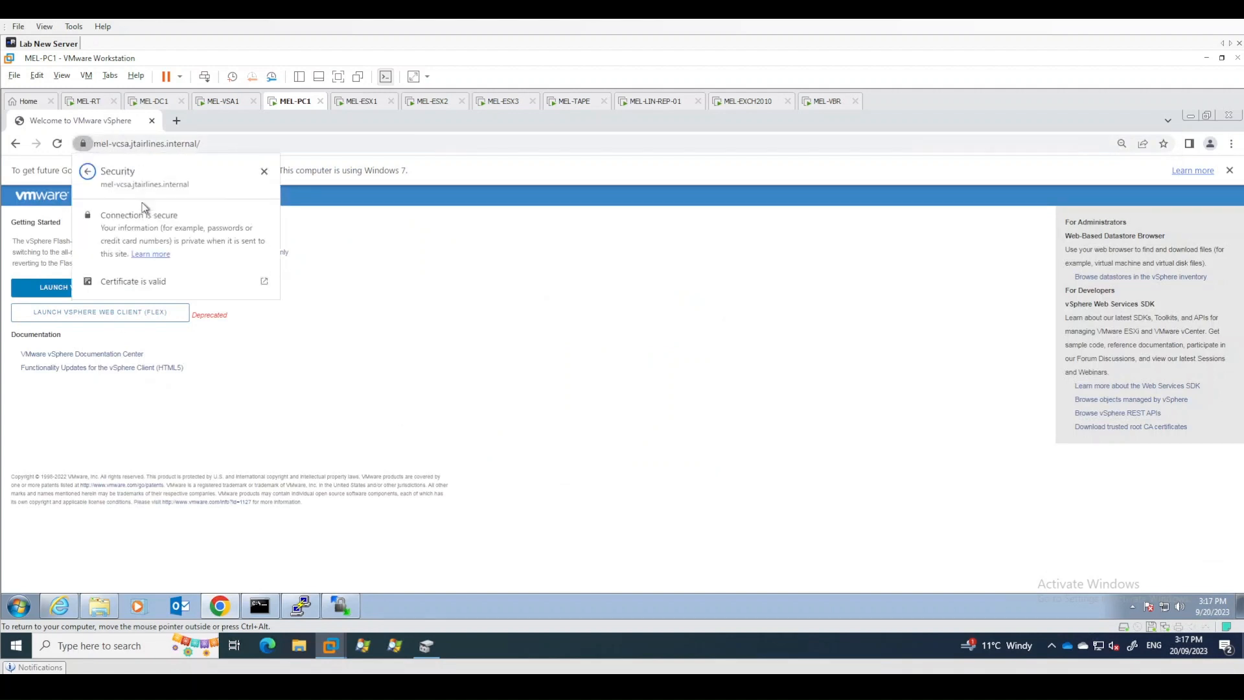
{"action": "left_click", "coordinate": [265, 285]}
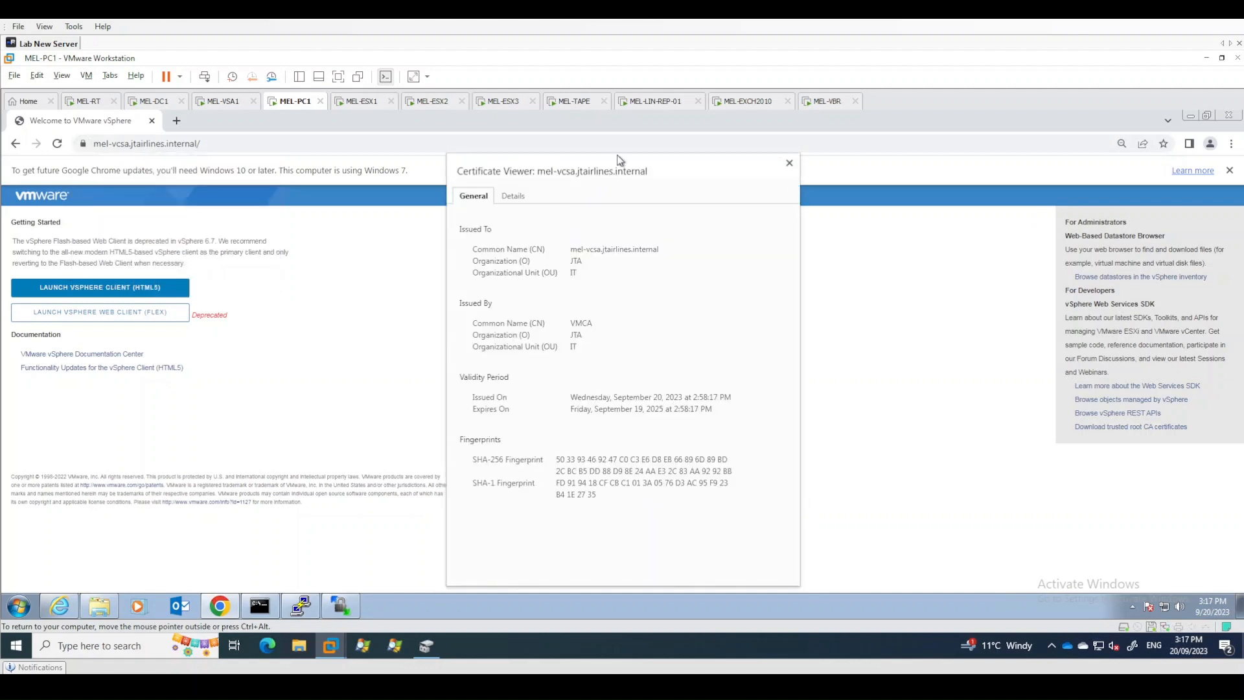
{"action": "left_click", "coordinate": [513, 197]}
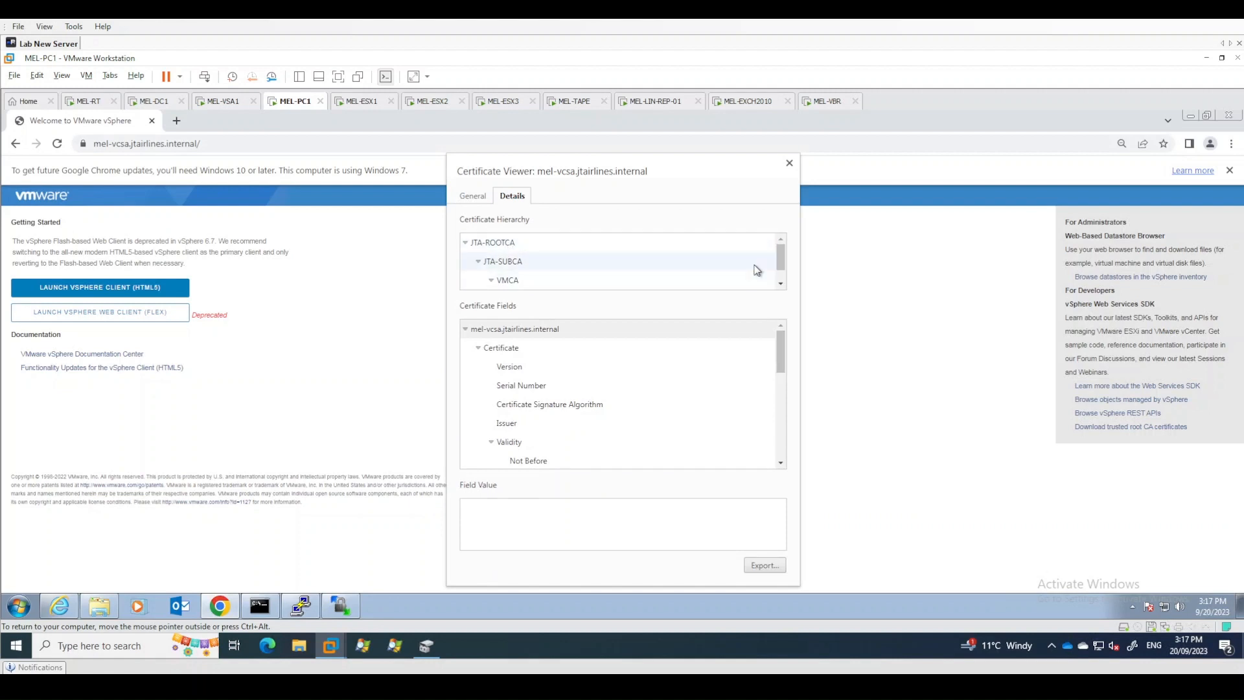
{"action": "left_click", "coordinate": [782, 284]}
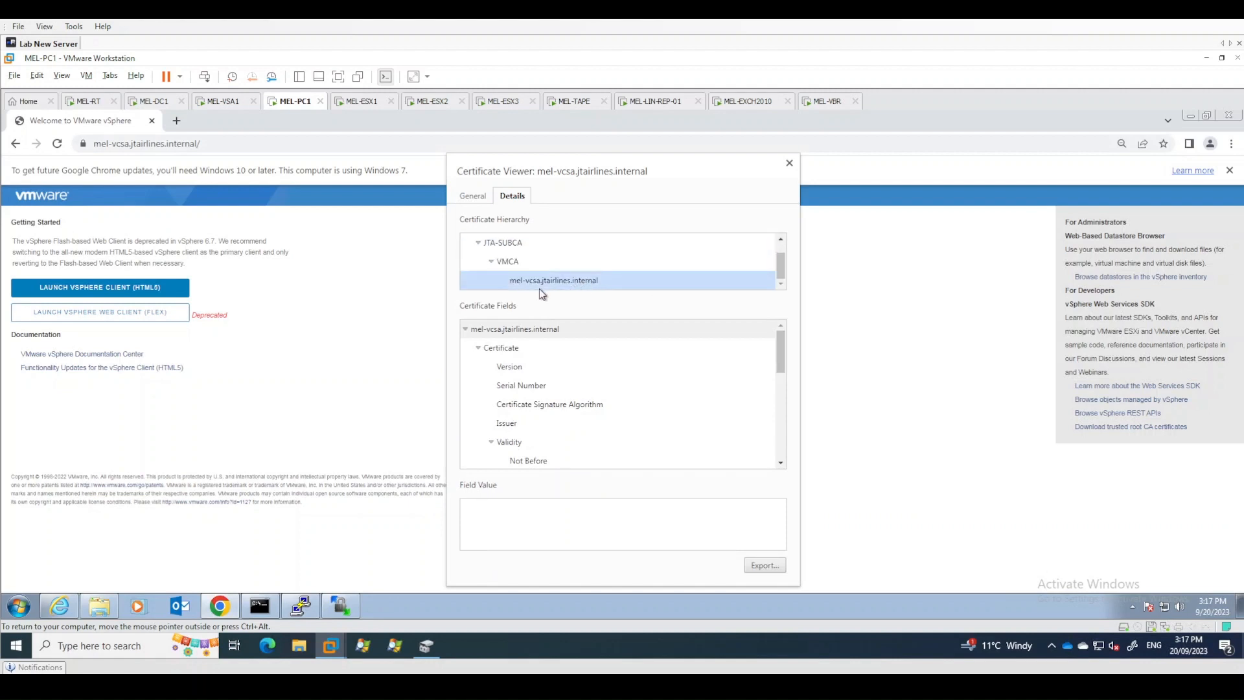
{"action": "left_click", "coordinate": [516, 264]}
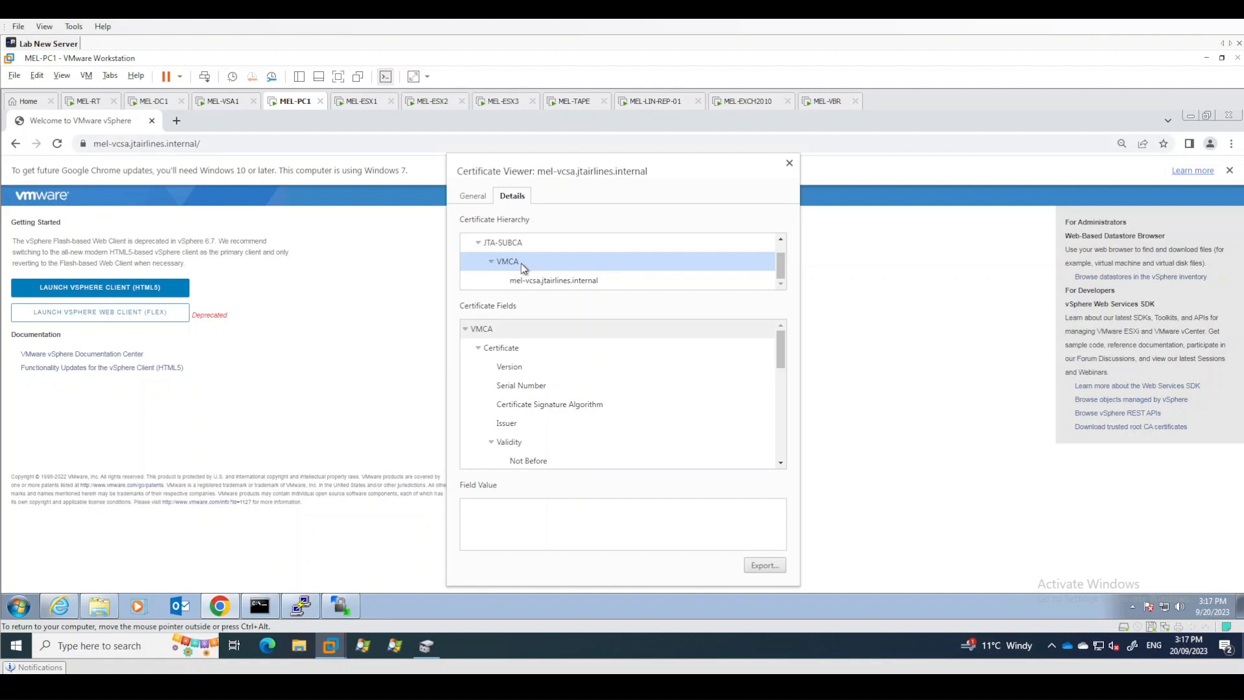
{"action": "scroll", "coordinate": [511, 247], "scroll_direction": "up", "scroll_amount": 2}
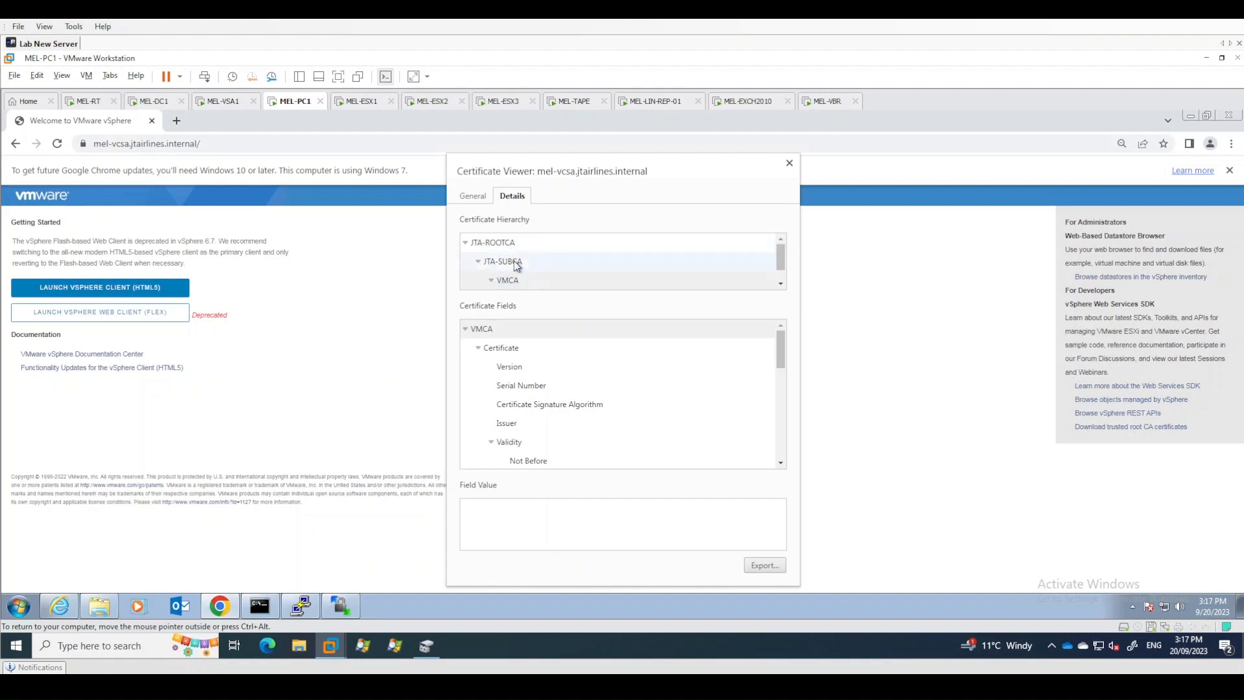
{"action": "left_click", "coordinate": [503, 244]}
{"action": "left_click", "coordinate": [515, 261]}
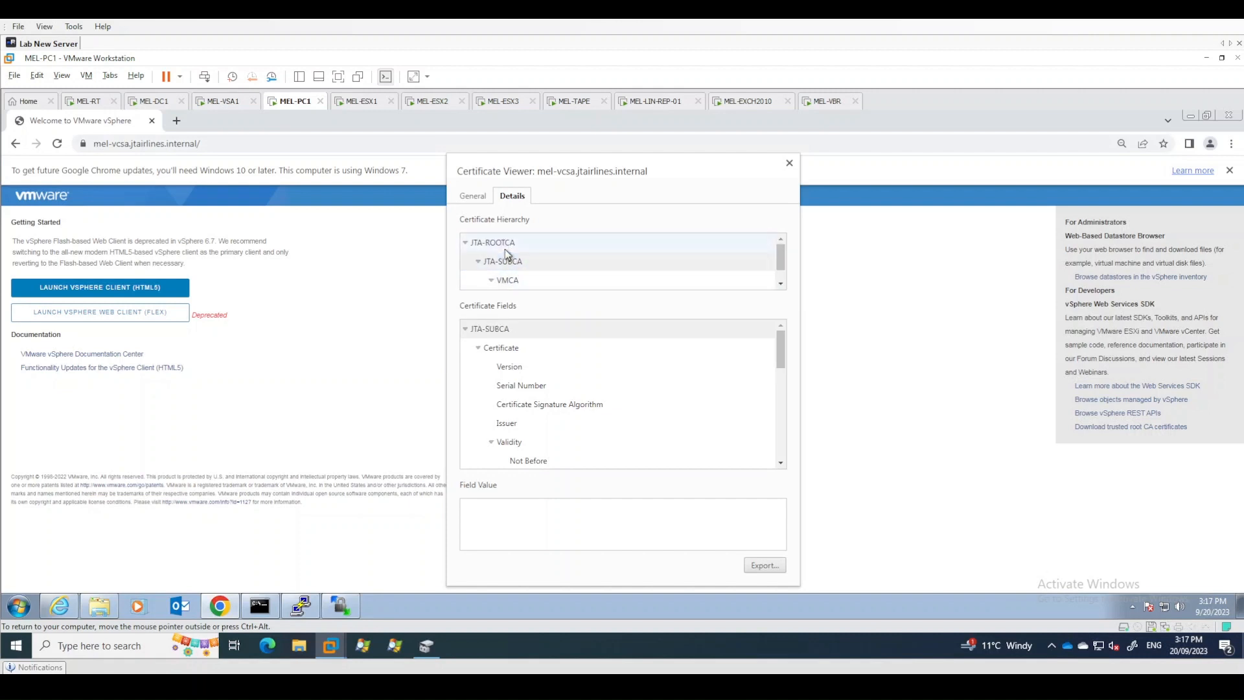
{"action": "left_click", "coordinate": [502, 245]}
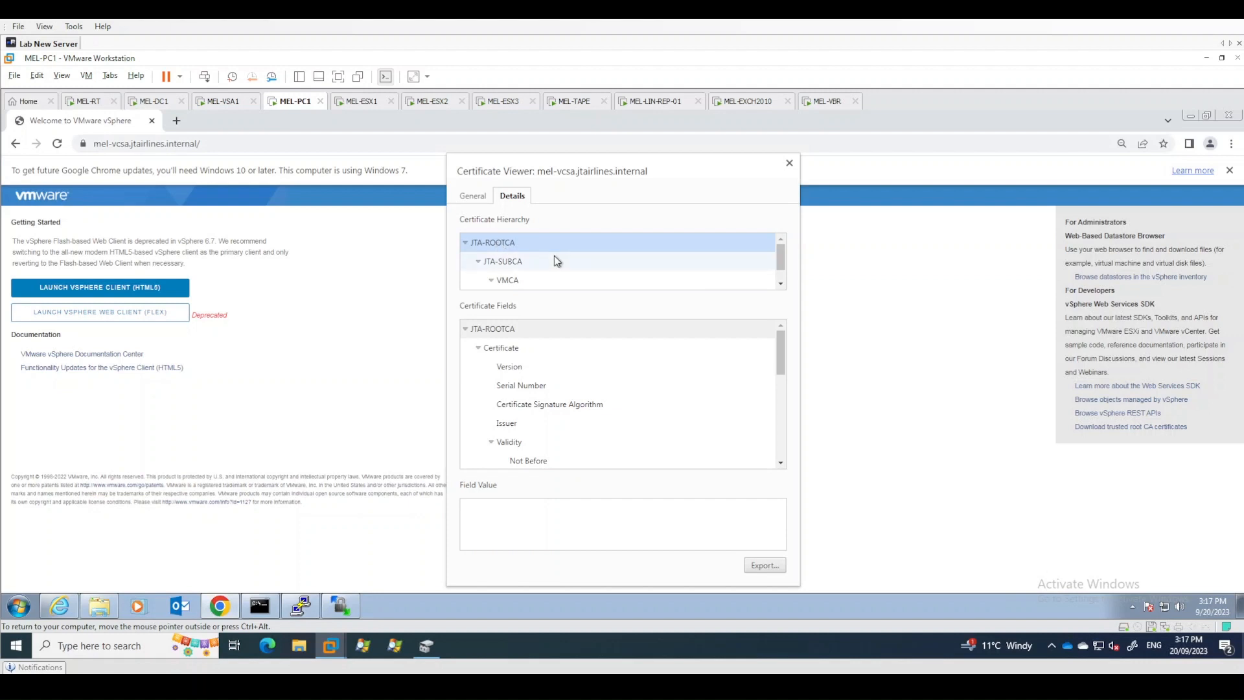
{"action": "scroll", "coordinate": [554, 255], "scroll_direction": "down", "scroll_amount": 1}
{"action": "left_click", "coordinate": [509, 261]}
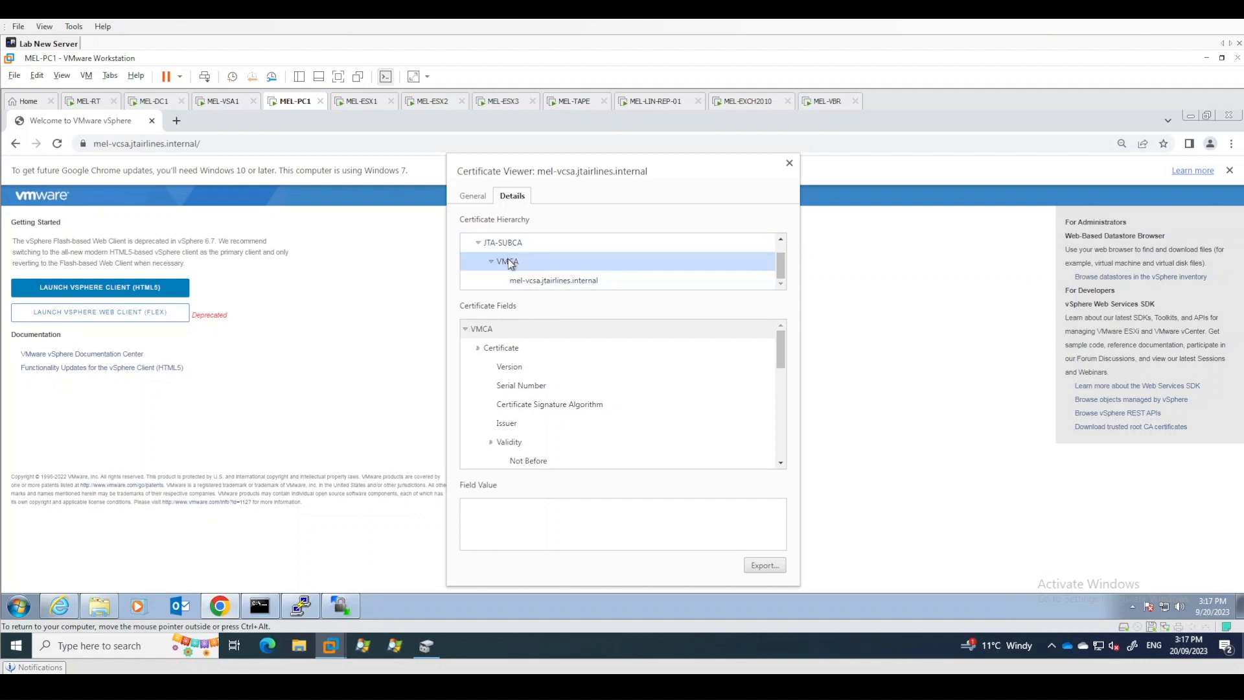
{"action": "left_click", "coordinate": [789, 164]}
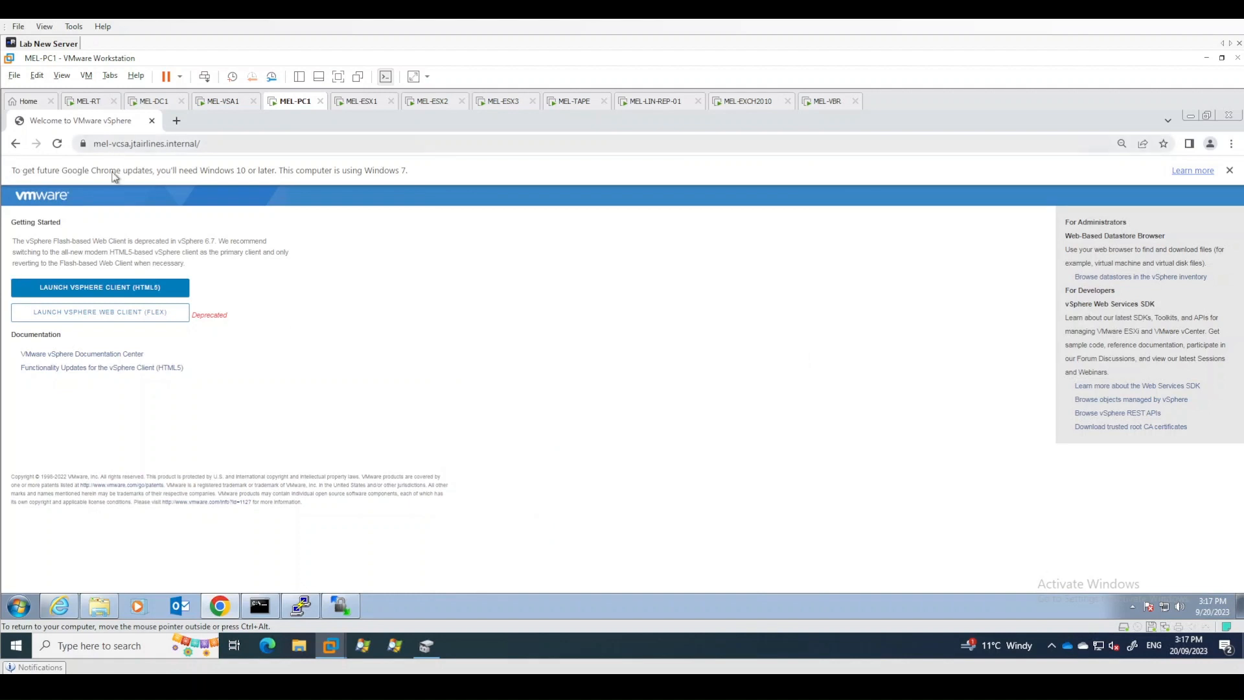
{"action": "left_click", "coordinate": [132, 294]}
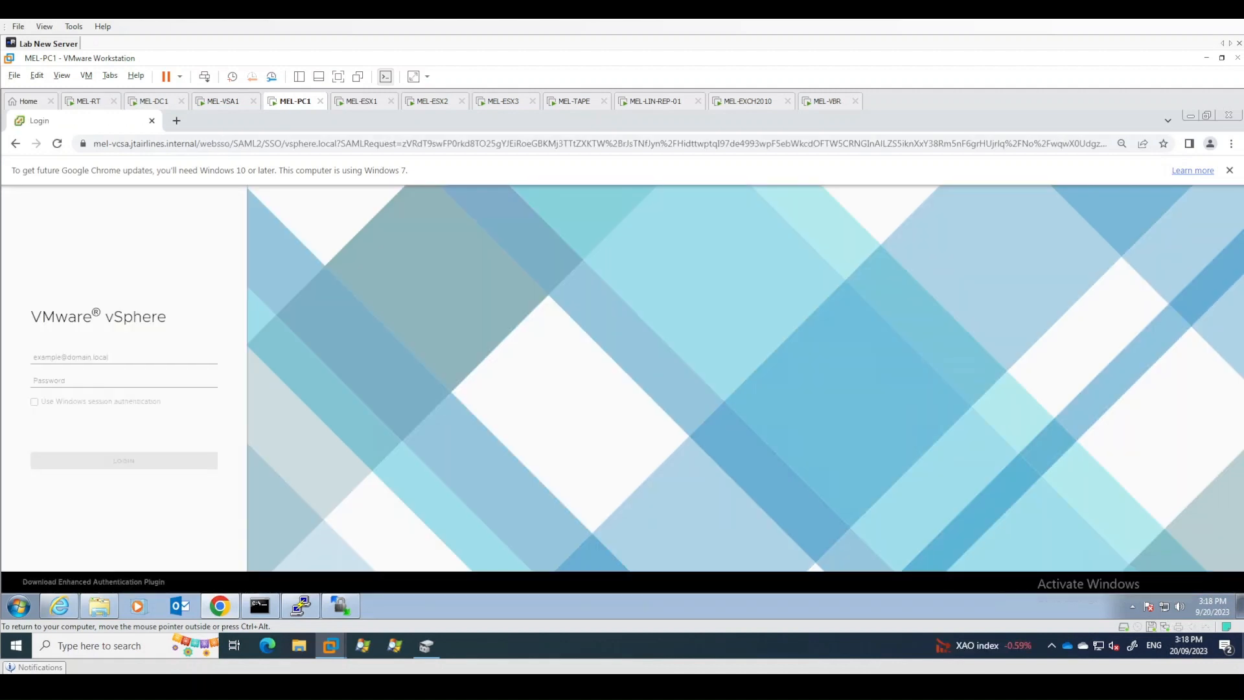
{"action": "left_click", "coordinate": [114, 358]}
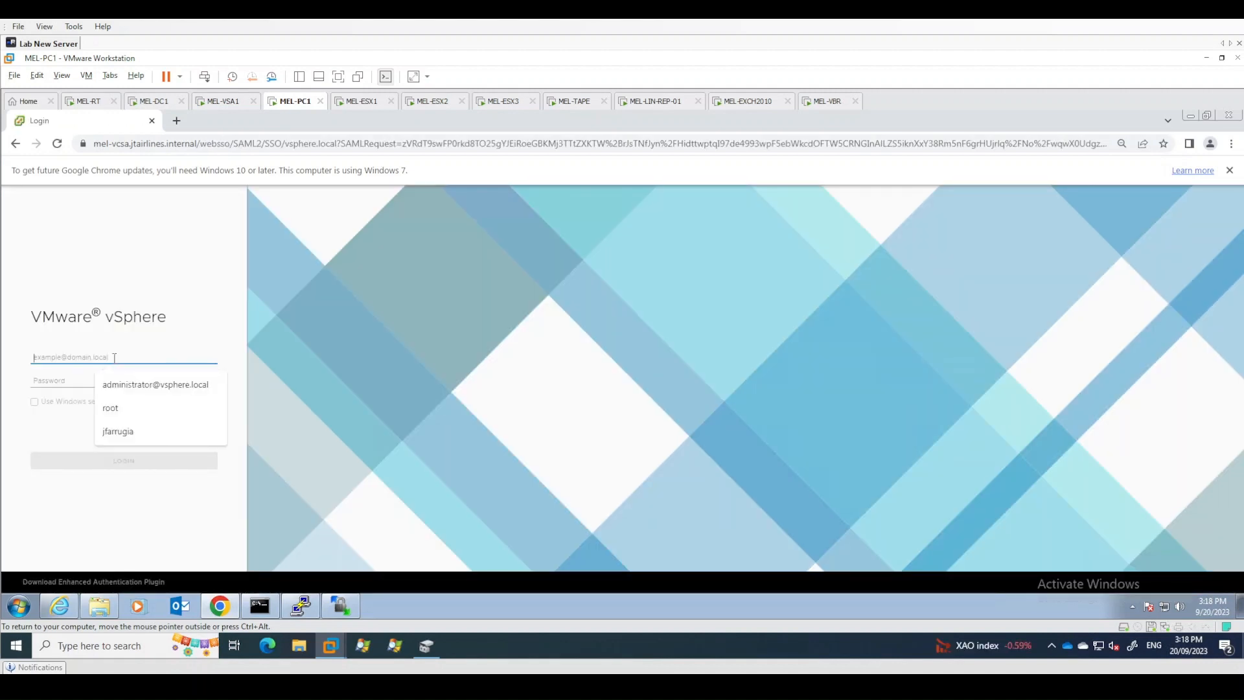
{"action": "left_click", "coordinate": [146, 385]}
{"action": "left_click", "coordinate": [83, 379]}
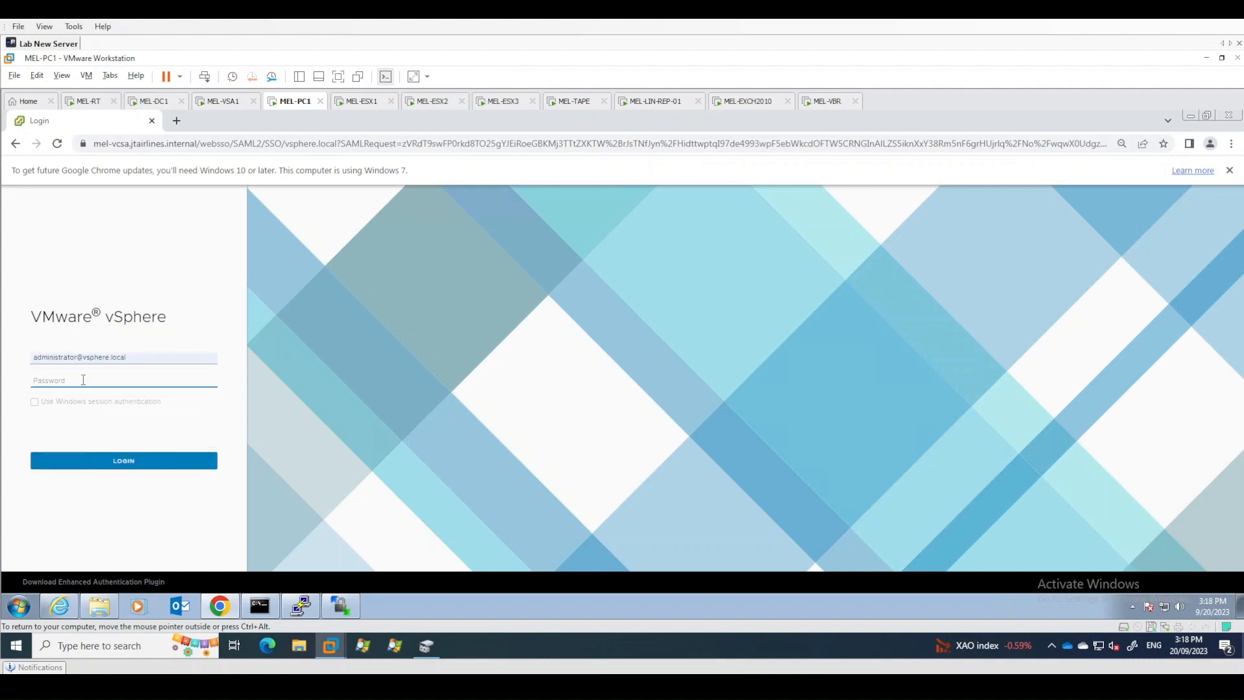
{"action": "type", "text": "•"}
{"action": "key", "text": "Return"}
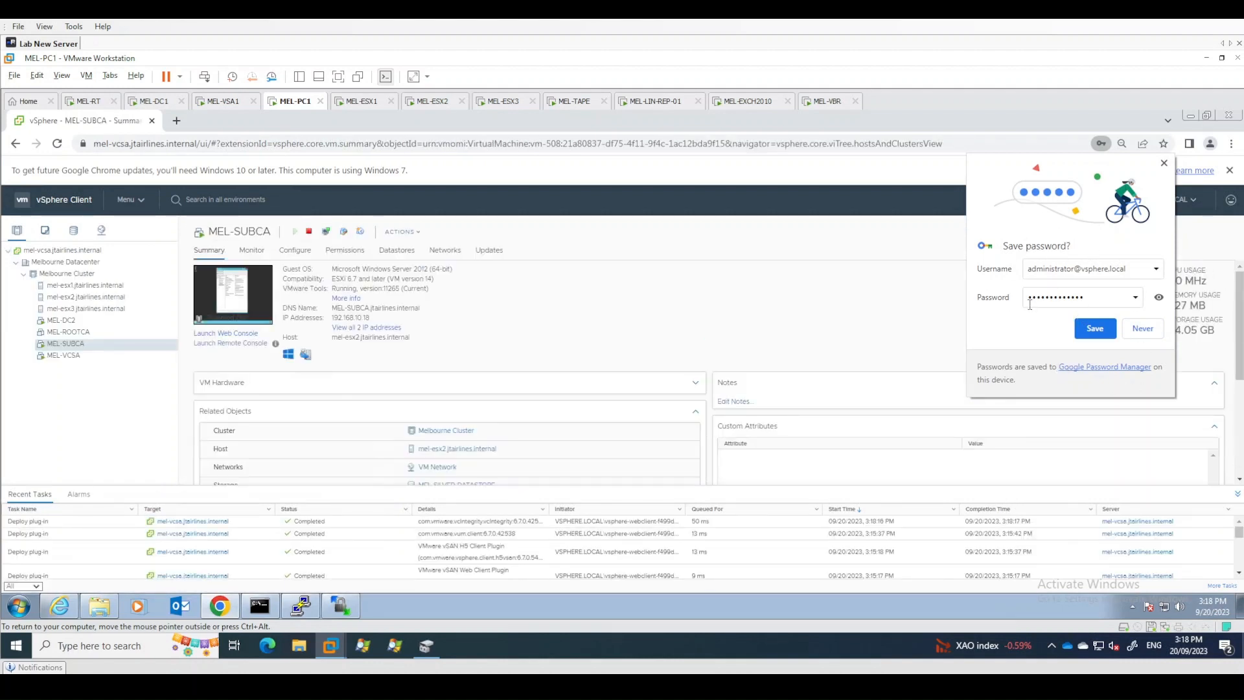
- Save the password in the browser, then log out of the vSphere Client and log back in
{"action": "left_click", "coordinate": [1093, 331]}
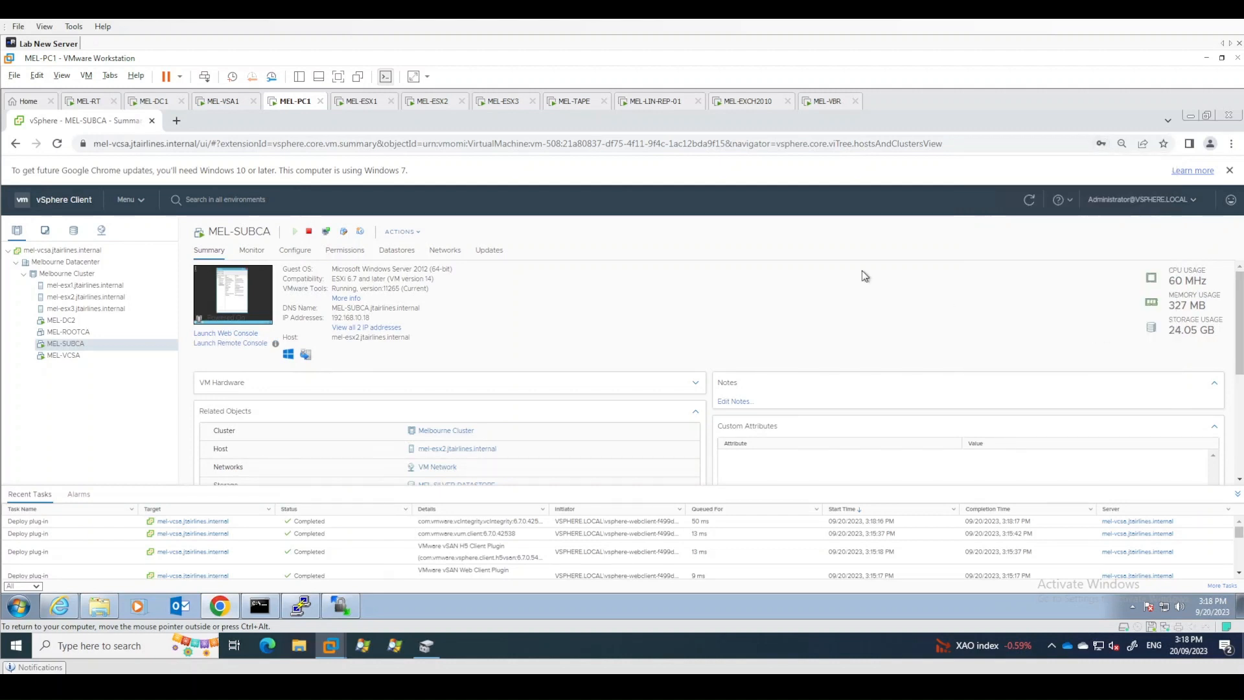
{"action": "left_click", "coordinate": [1138, 201]}
{"action": "left_click", "coordinate": [1107, 284]}
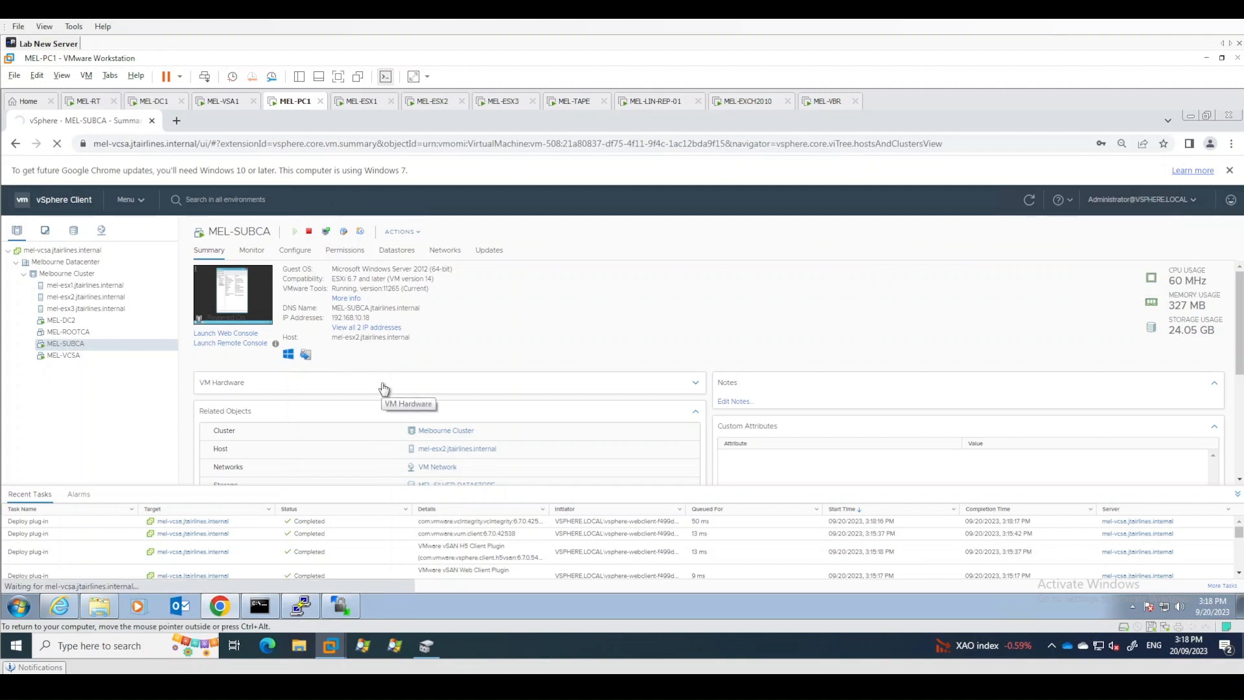
{"action": "left_click", "coordinate": [1131, 206]}
{"action": "left_click", "coordinate": [1125, 282]}
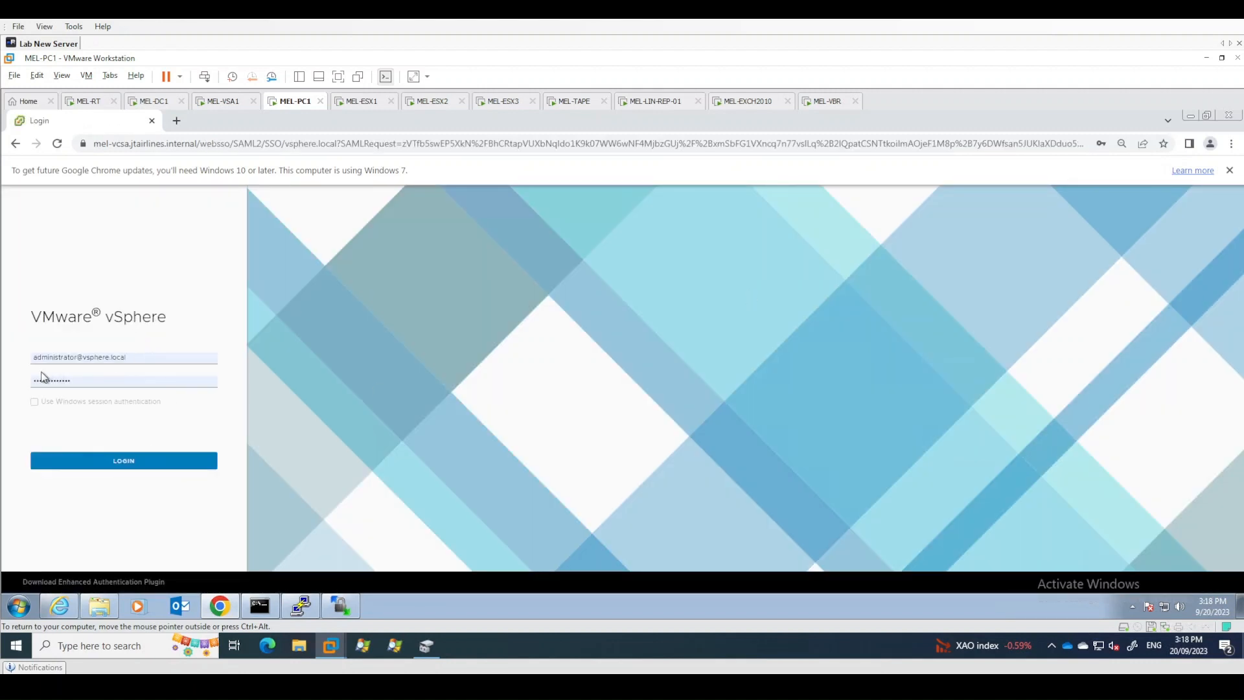
{"action": "left_click", "coordinate": [114, 468]}
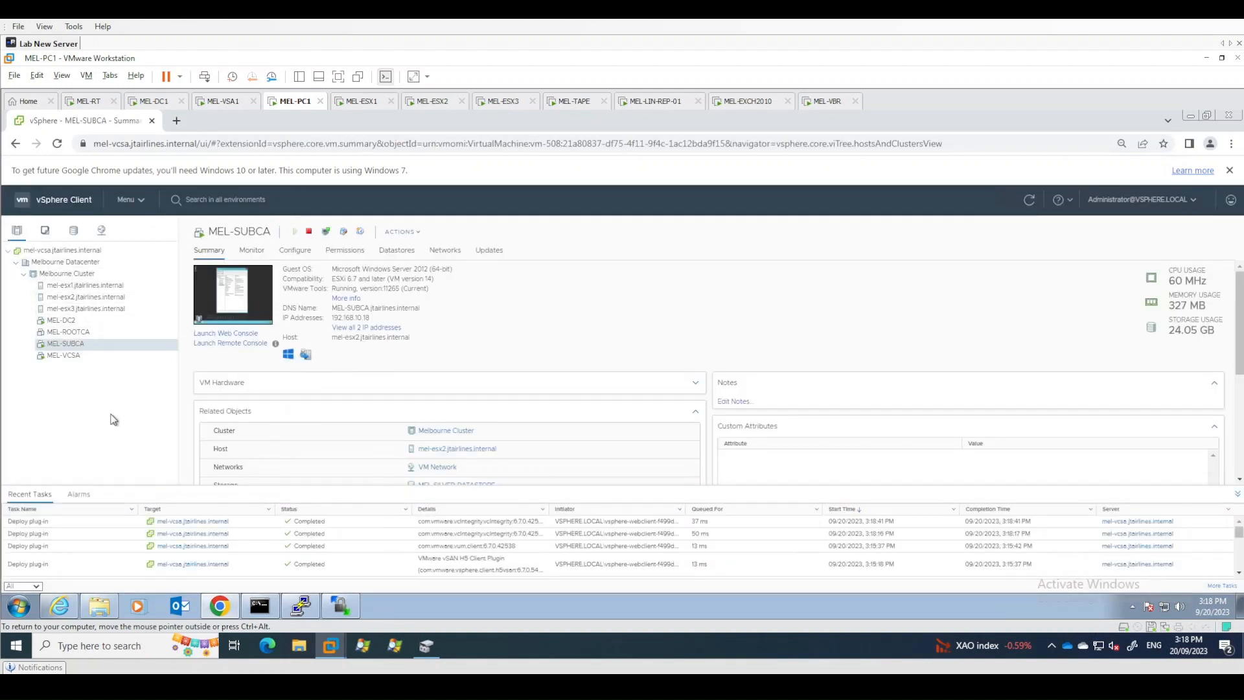
- Renew the certificate of host mel-esx1.jtairlines.internal from its Configure certificate settings, confirming with Yes
{"action": "left_click", "coordinate": [91, 286]}
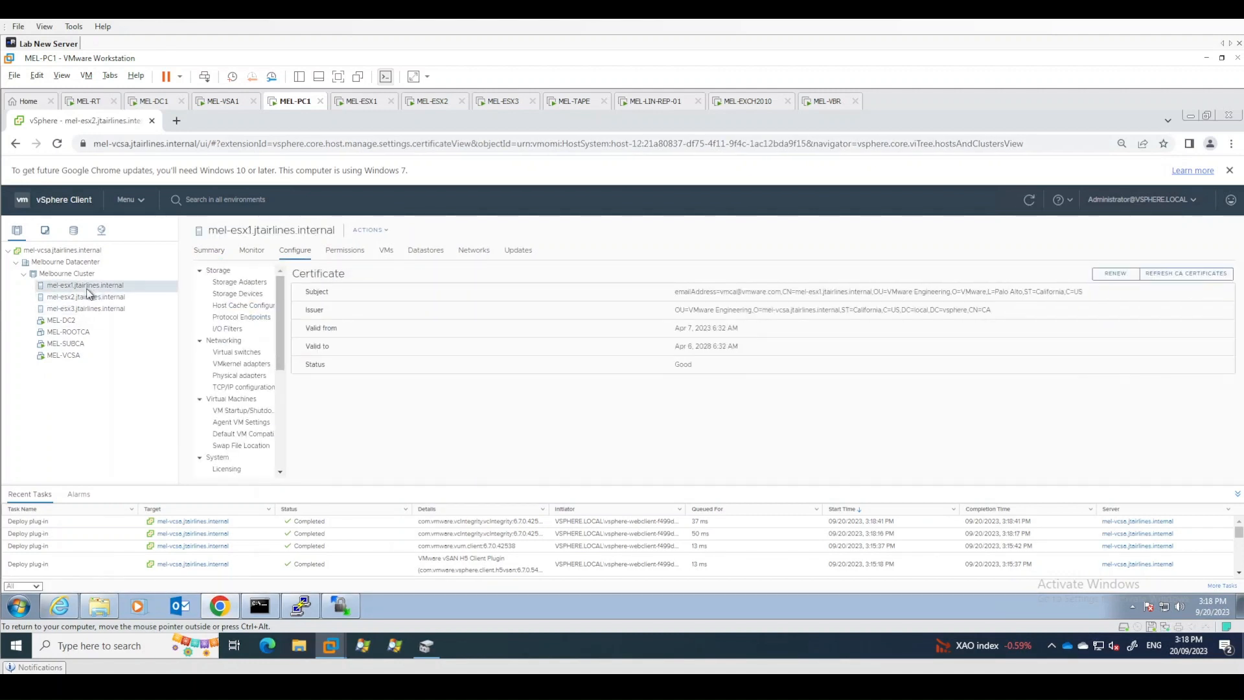
{"action": "left_click_drag", "start_coordinate": [282, 328], "coordinate": [286, 372]}
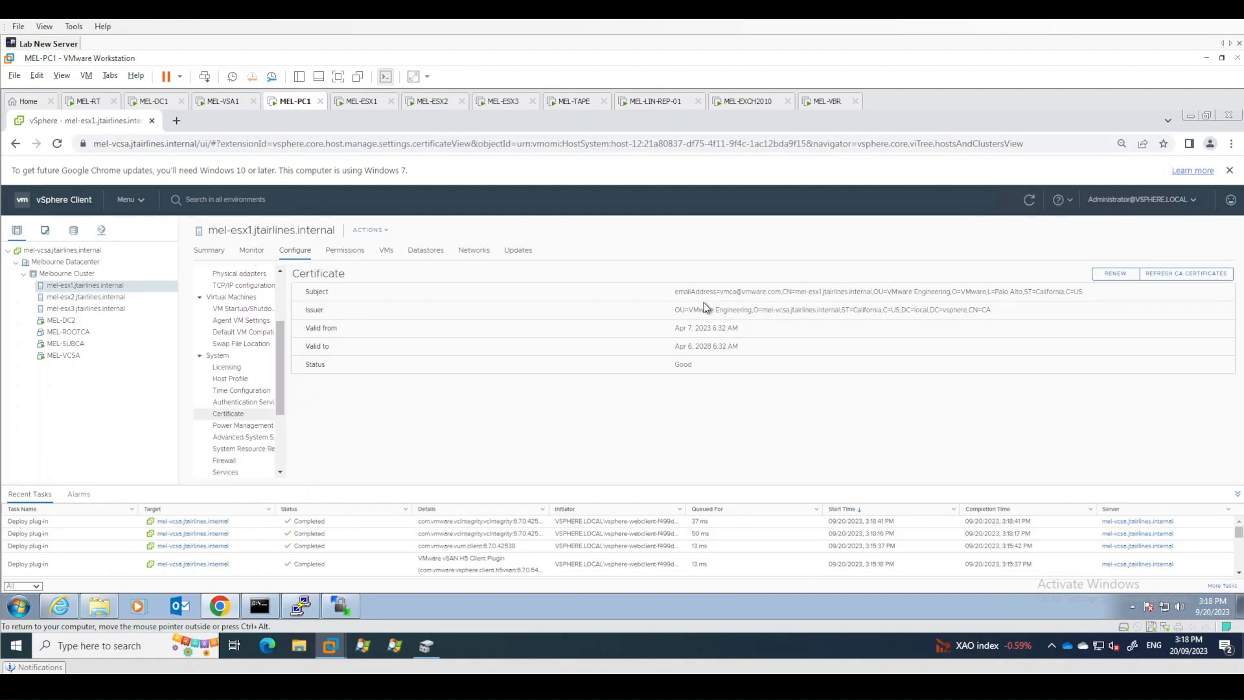
{"action": "left_click_drag", "start_coordinate": [680, 291], "coordinate": [604, 314]}
{"action": "left_click", "coordinate": [605, 314]}
{"action": "left_click", "coordinate": [1113, 279]}
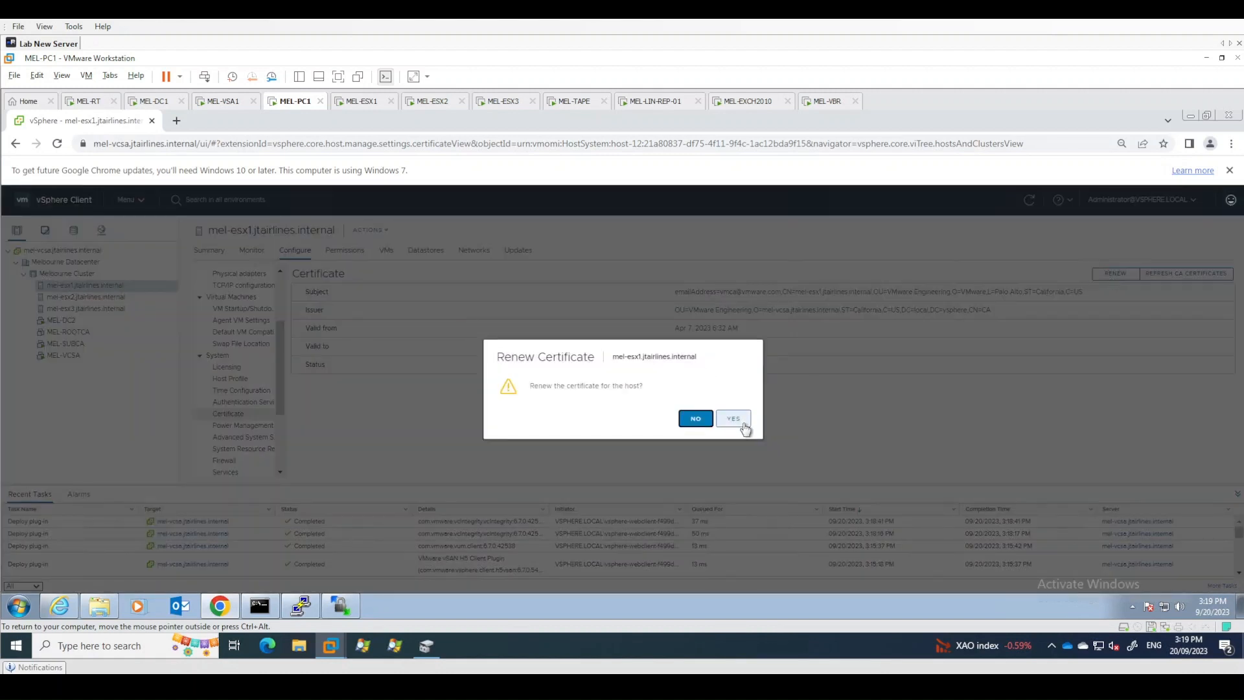
{"action": "left_click", "coordinate": [734, 420]}
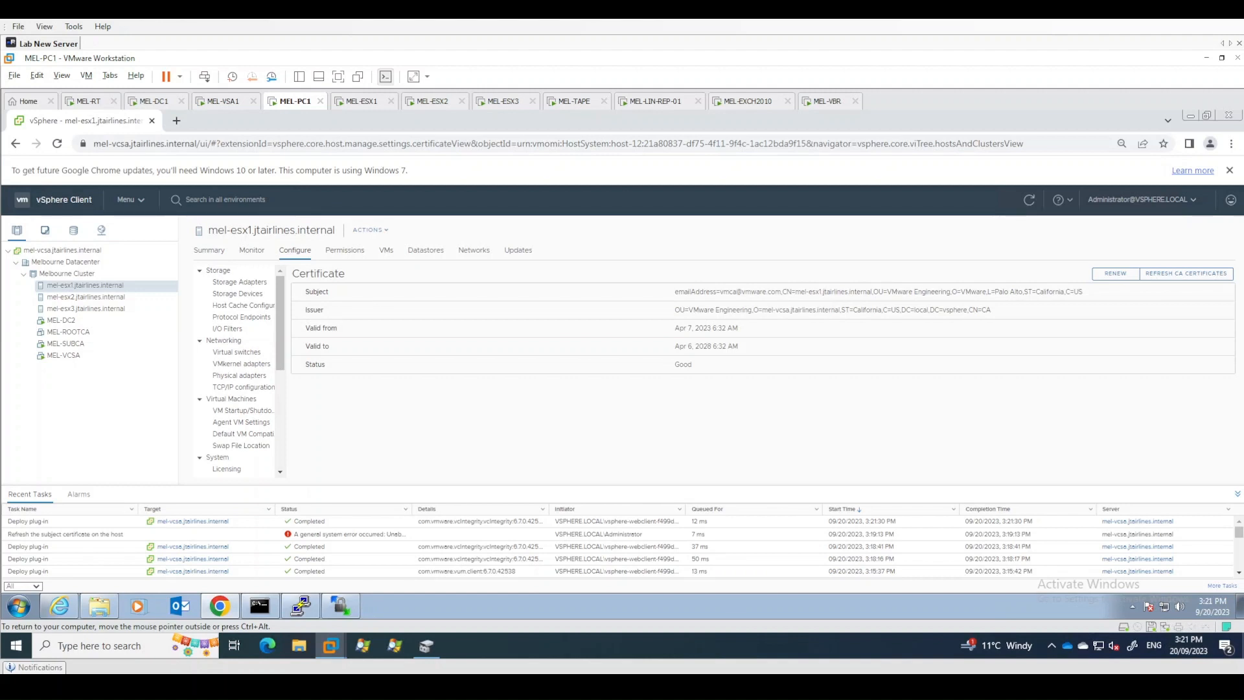
- Select the mel-vcsa.jtairlines.internal vCenter and reset the vAPI Endpoint Service Health alarm to green
{"action": "left_click", "coordinate": [385, 534]}
{"action": "left_click", "coordinate": [85, 251]}
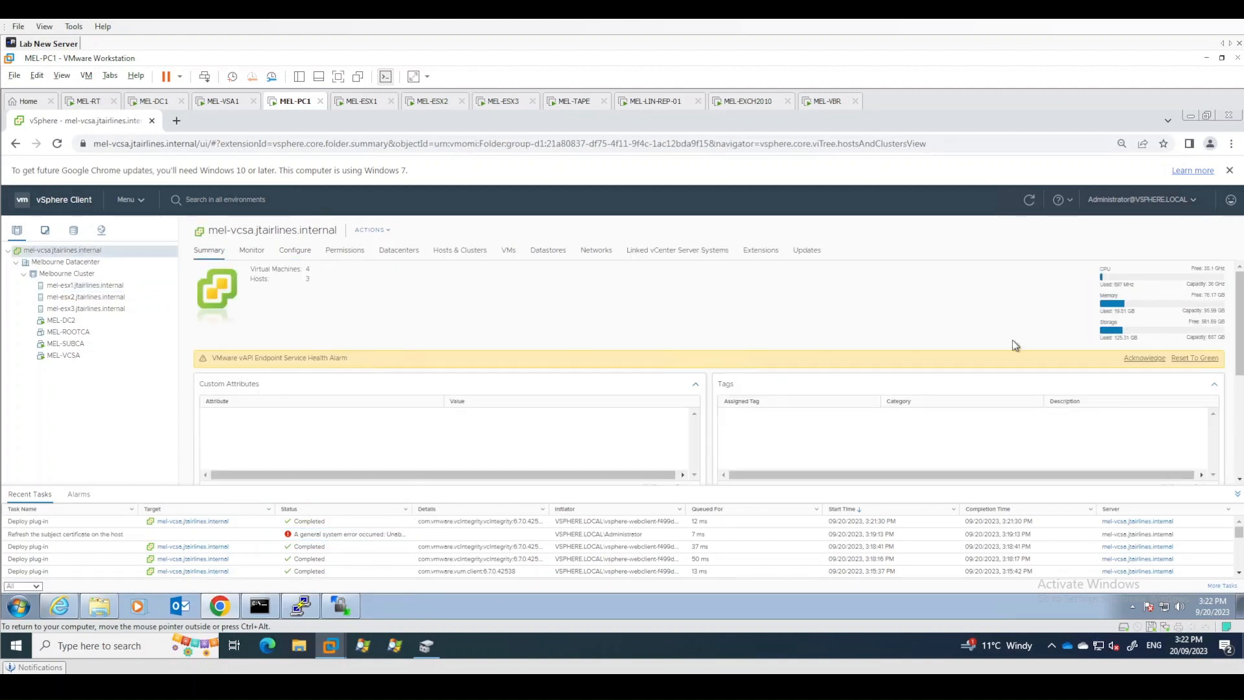
{"action": "left_click", "coordinate": [1186, 358]}
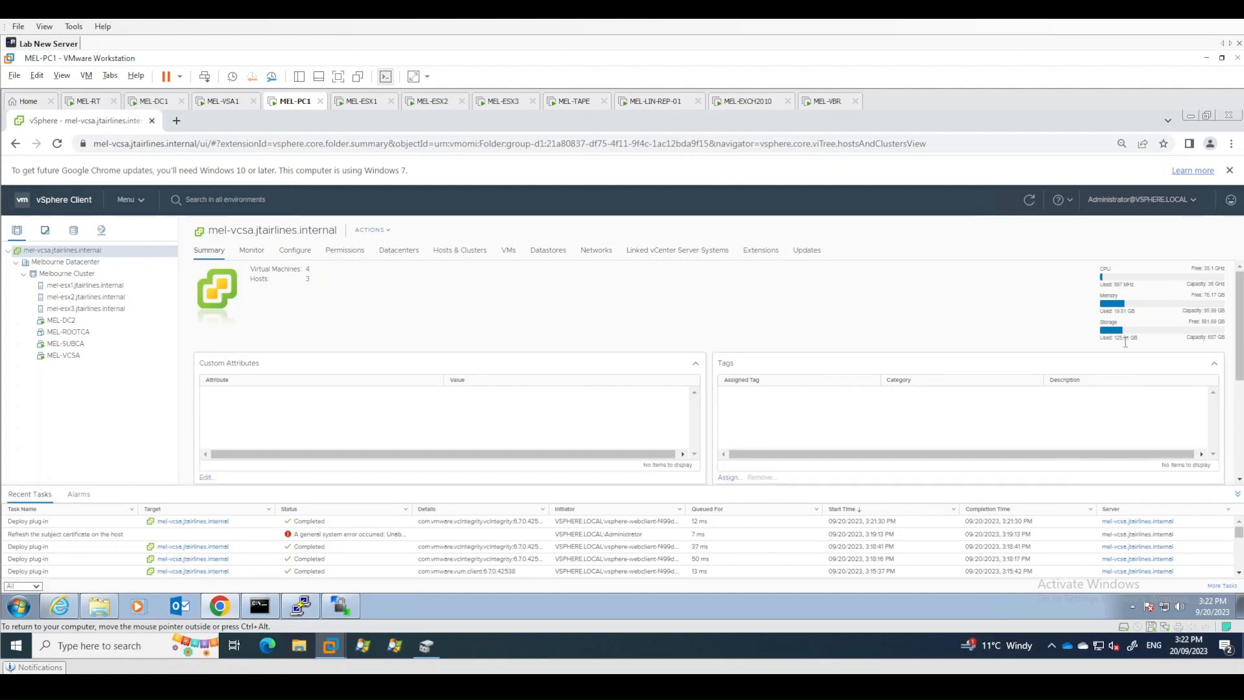
- Set the vCenter advanced setting vpxd.certmgmt.certs.minutesBefore to 1 and save
{"action": "left_click", "coordinate": [295, 251]}
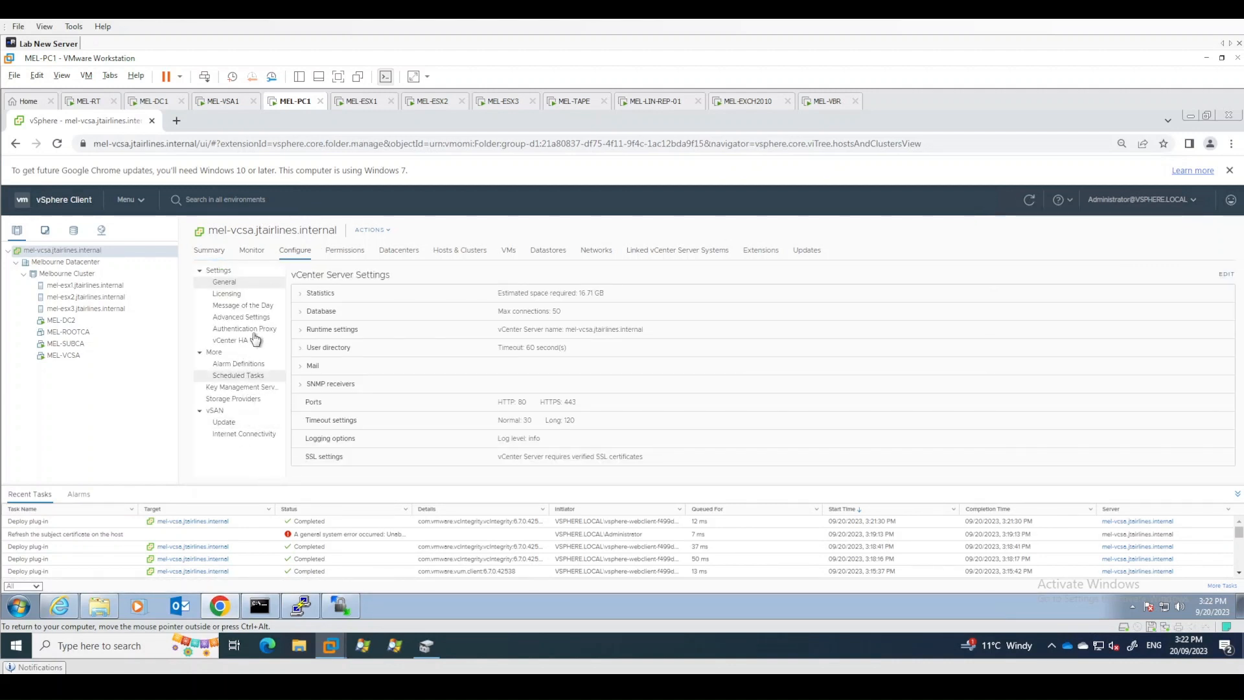
{"action": "left_click", "coordinate": [241, 317]}
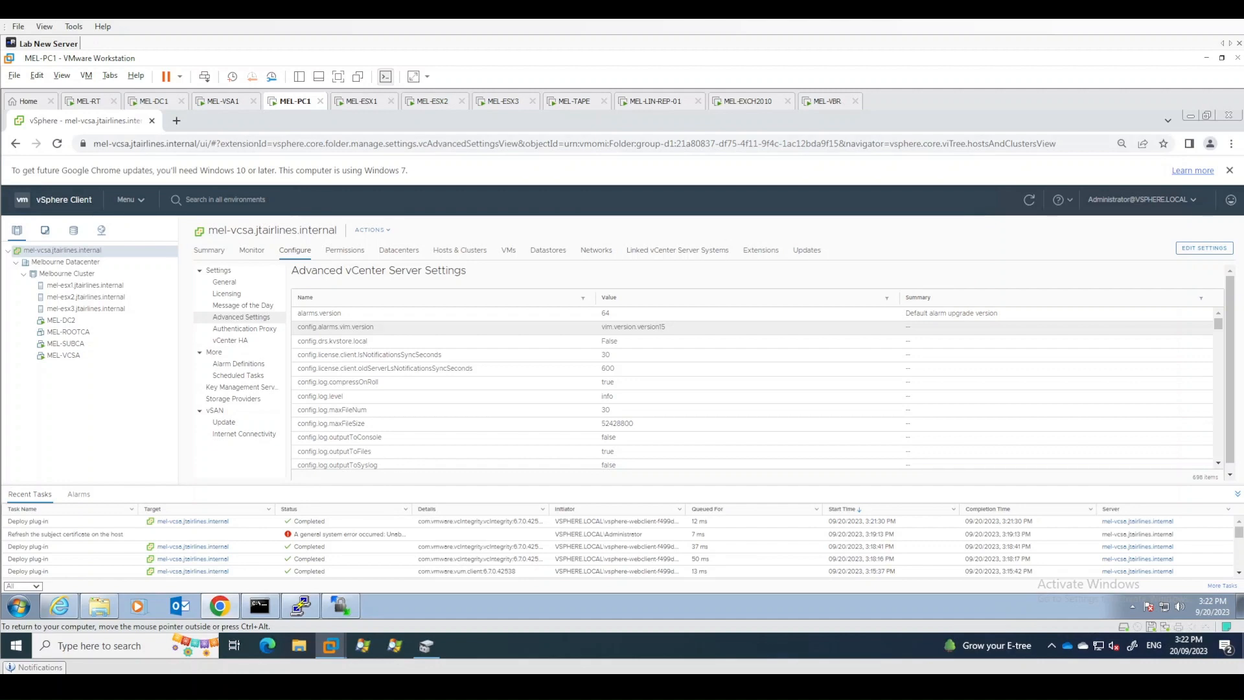
{"action": "left_click", "coordinate": [1200, 248]}
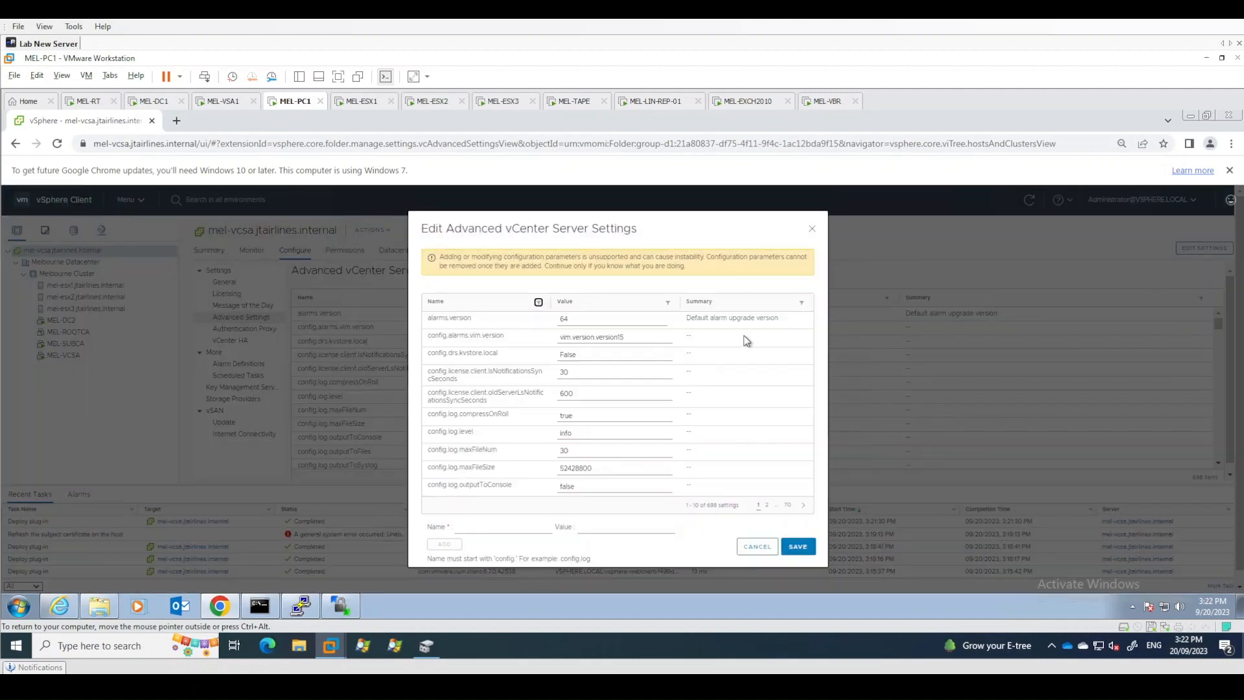
{"action": "left_click", "coordinate": [539, 303]}
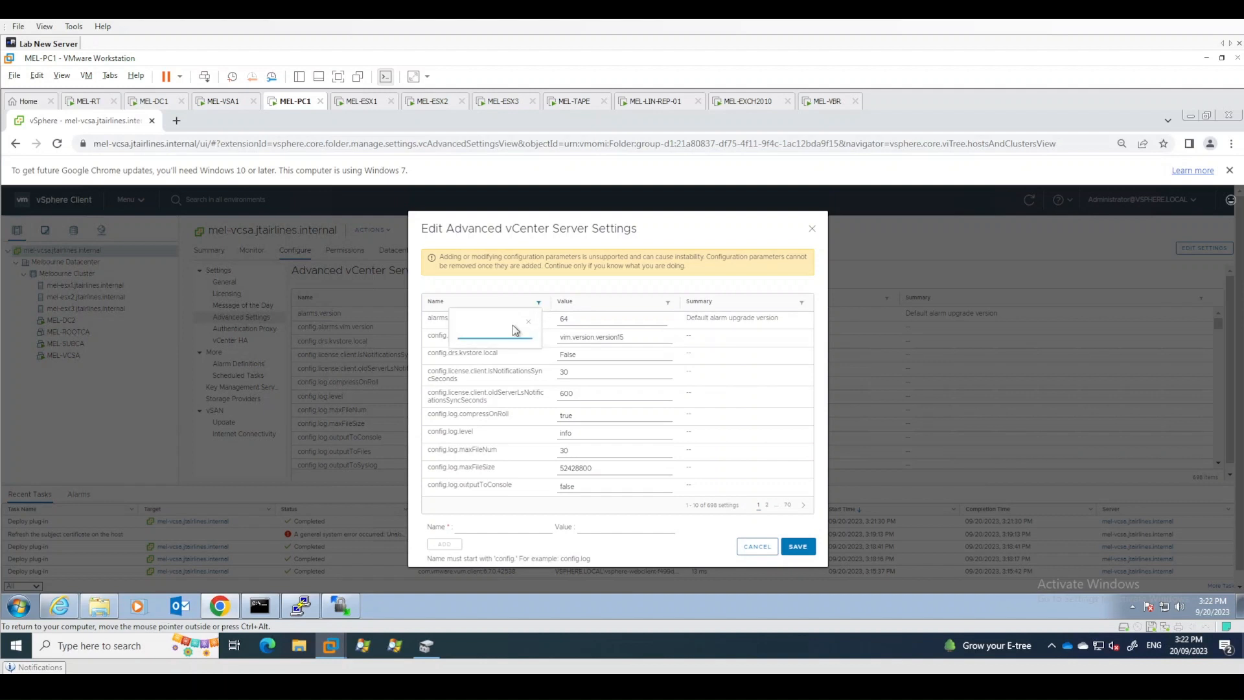
{"action": "type", "text": "c"}
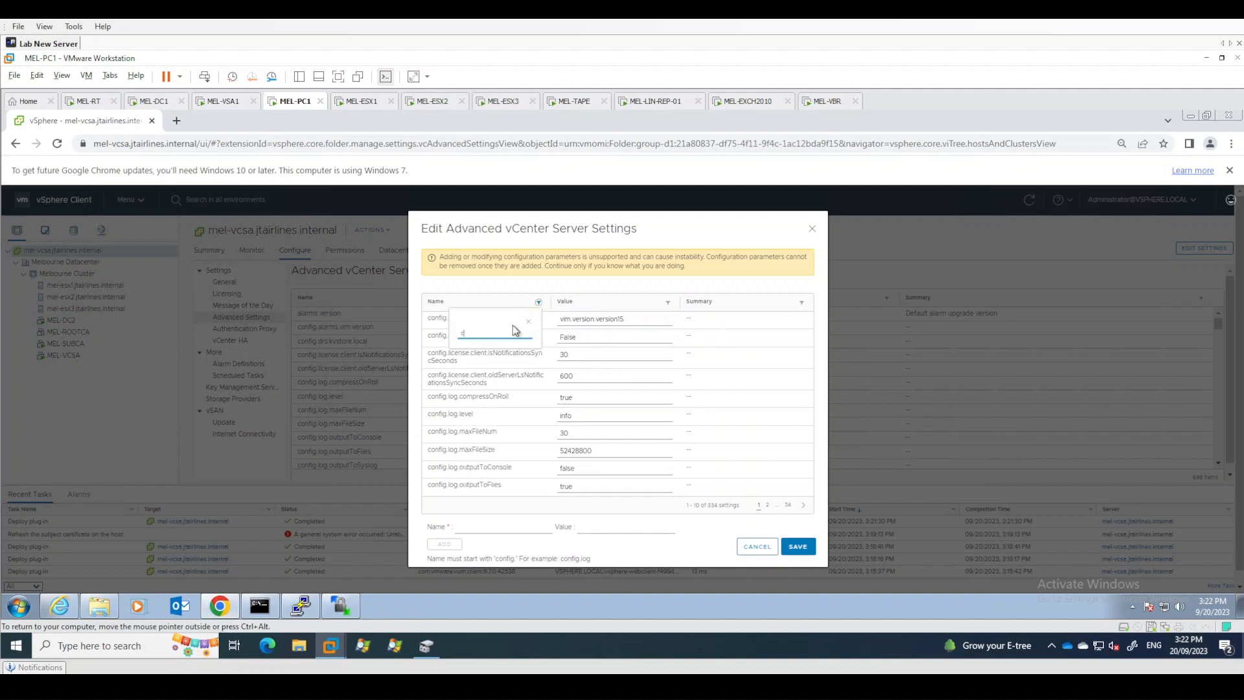
{"action": "type", "text": "ertmgmt"}
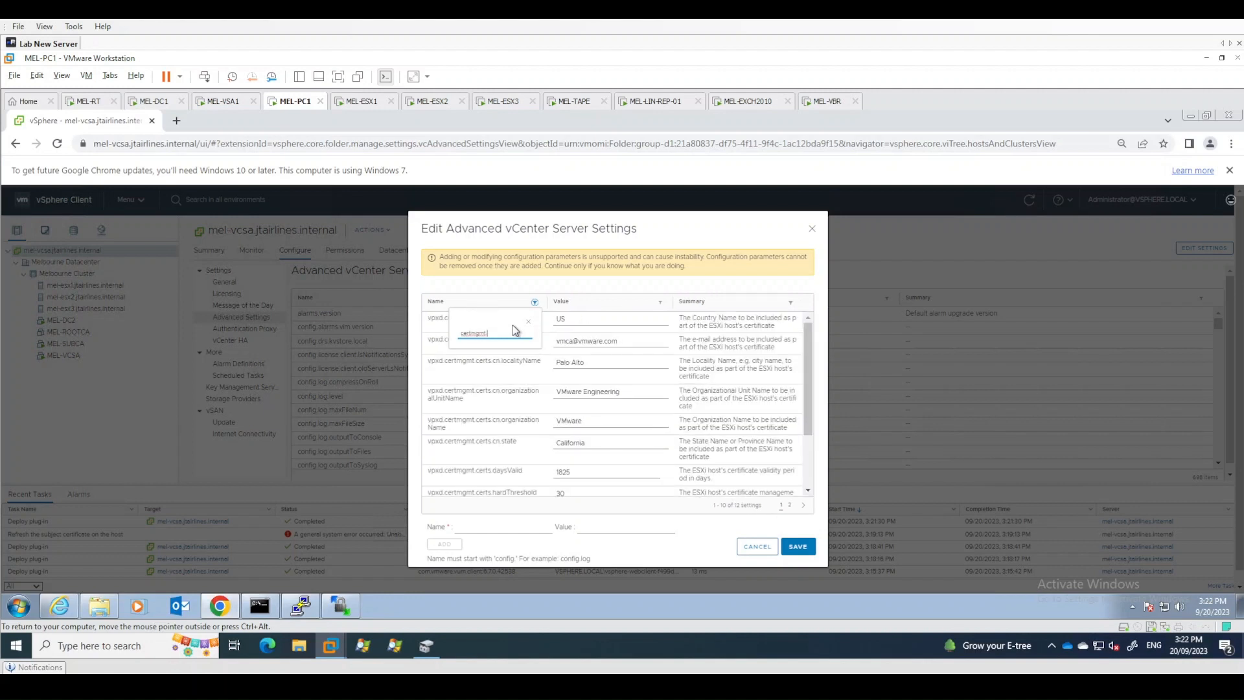
{"action": "type", "text": ".certs.m"}
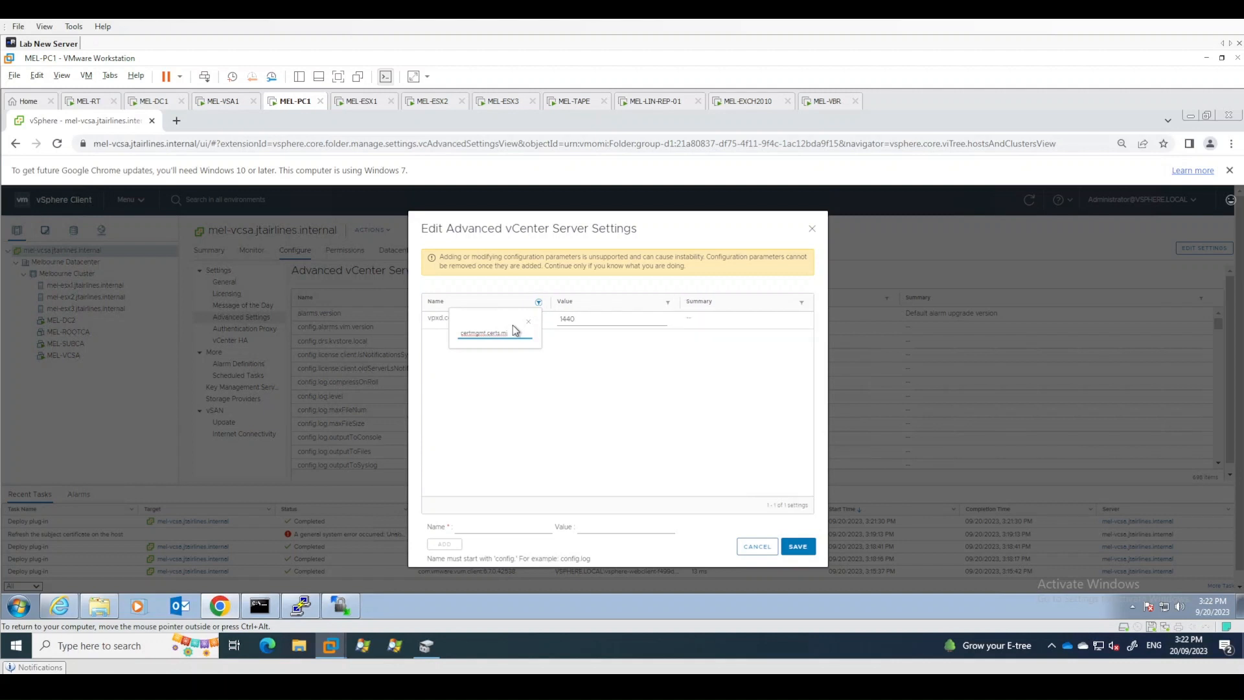
{"action": "type", "text": "i"}
{"action": "left_click", "coordinate": [526, 322]}
{"action": "double_click", "coordinate": [583, 319]}
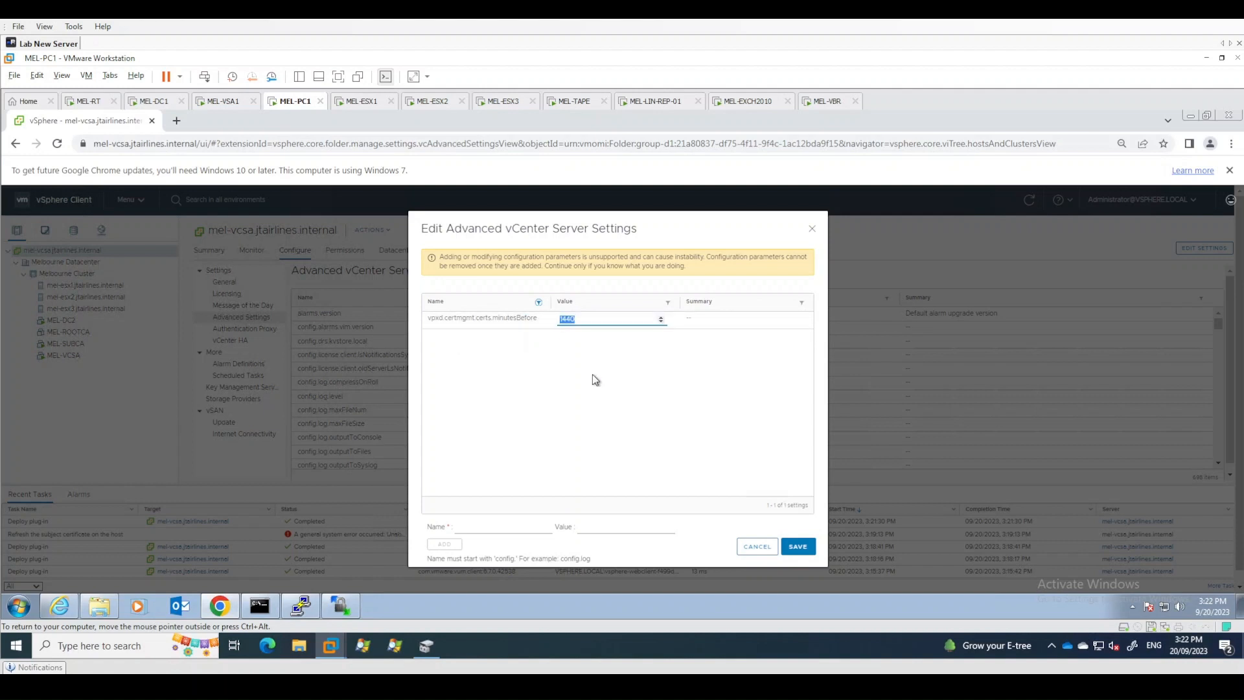
{"action": "type", "text": "1"}
{"action": "left_click", "coordinate": [797, 546]}
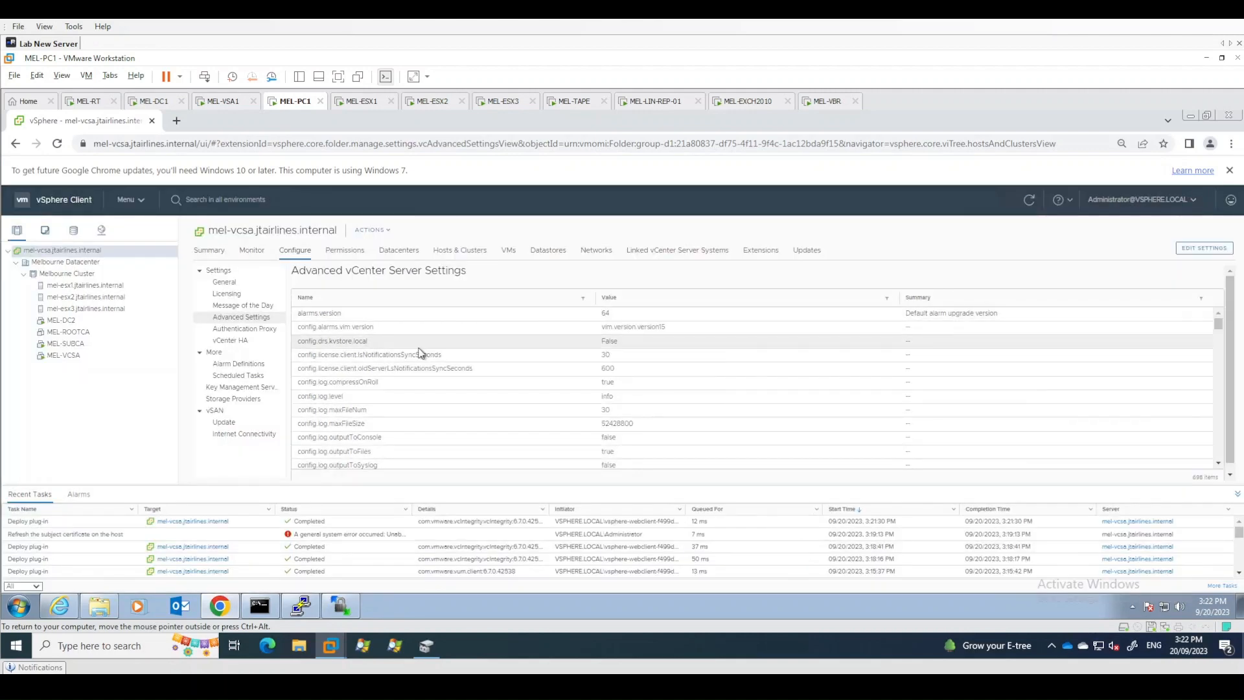
- Renew the certificate of host mel-esx1.jtairlines.internal, confirming with Yes
{"action": "left_click", "coordinate": [71, 286]}
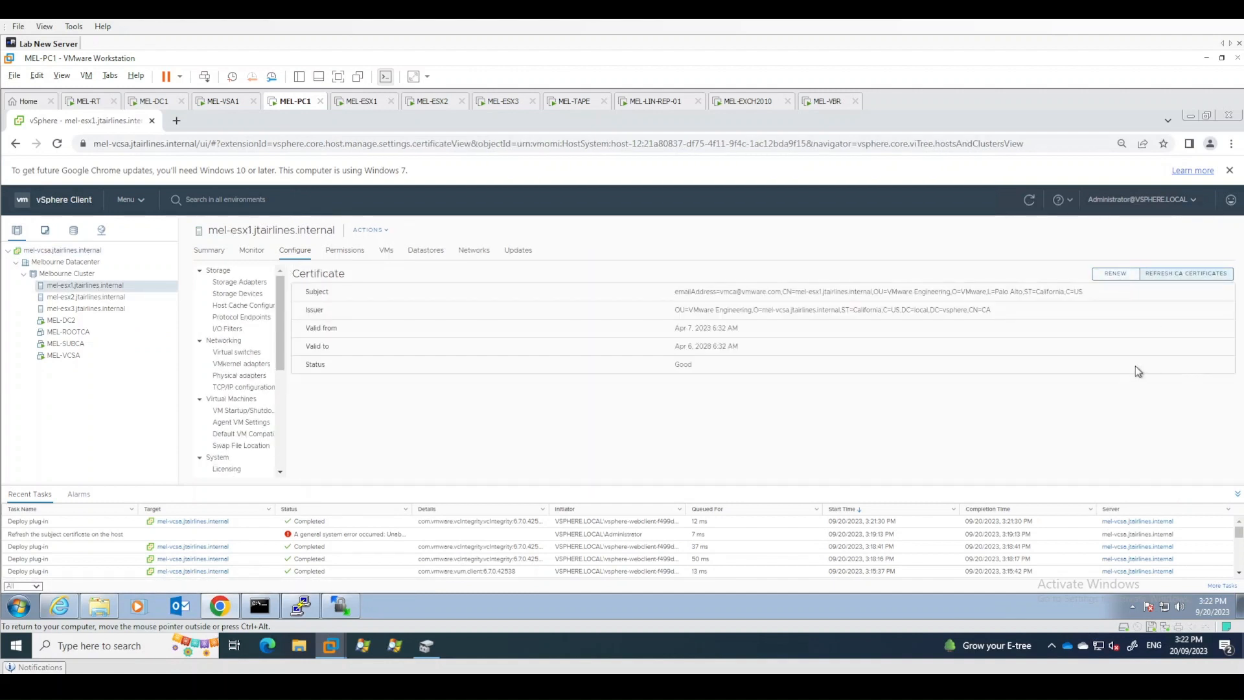
{"action": "left_click", "coordinate": [1114, 279]}
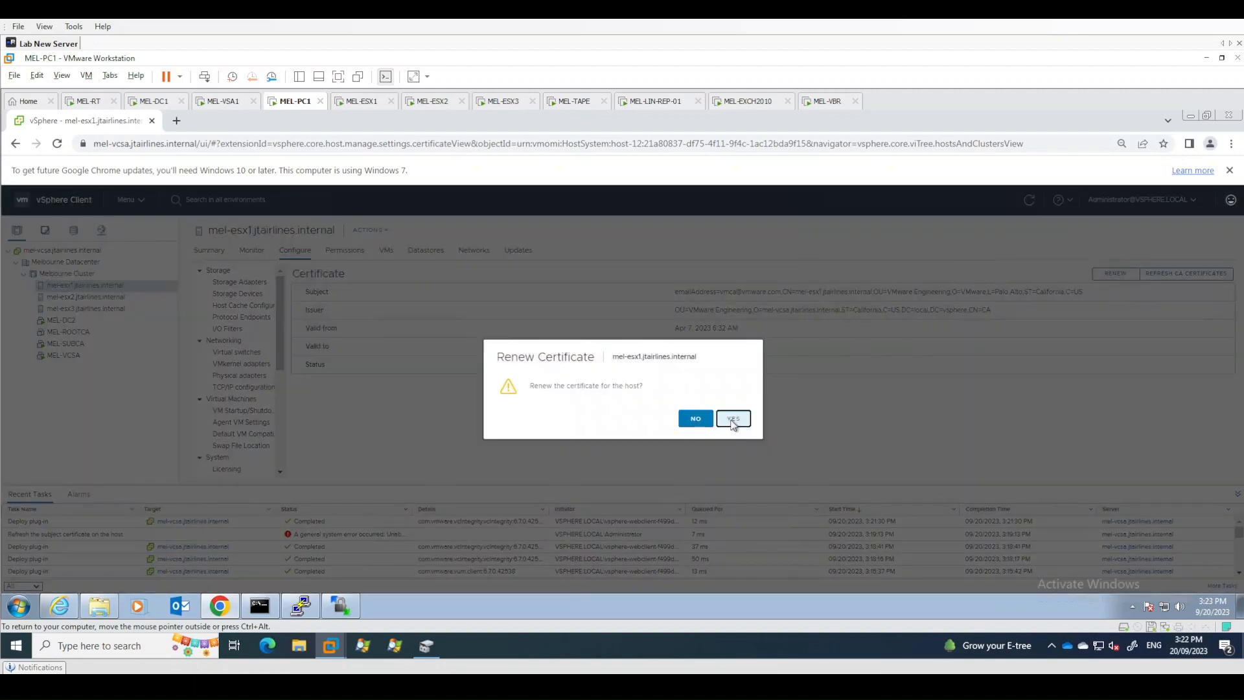
{"action": "left_click", "coordinate": [733, 419]}
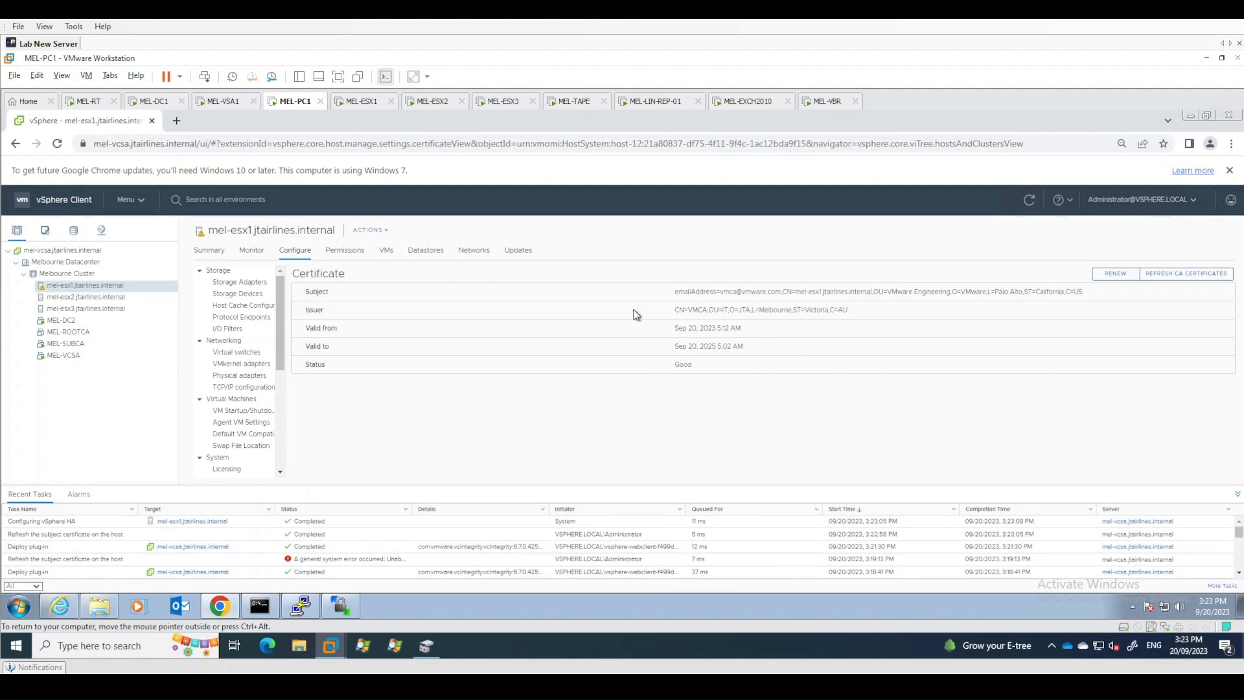
{"action": "left_click_drag", "start_coordinate": [688, 309], "coordinate": [858, 314]}
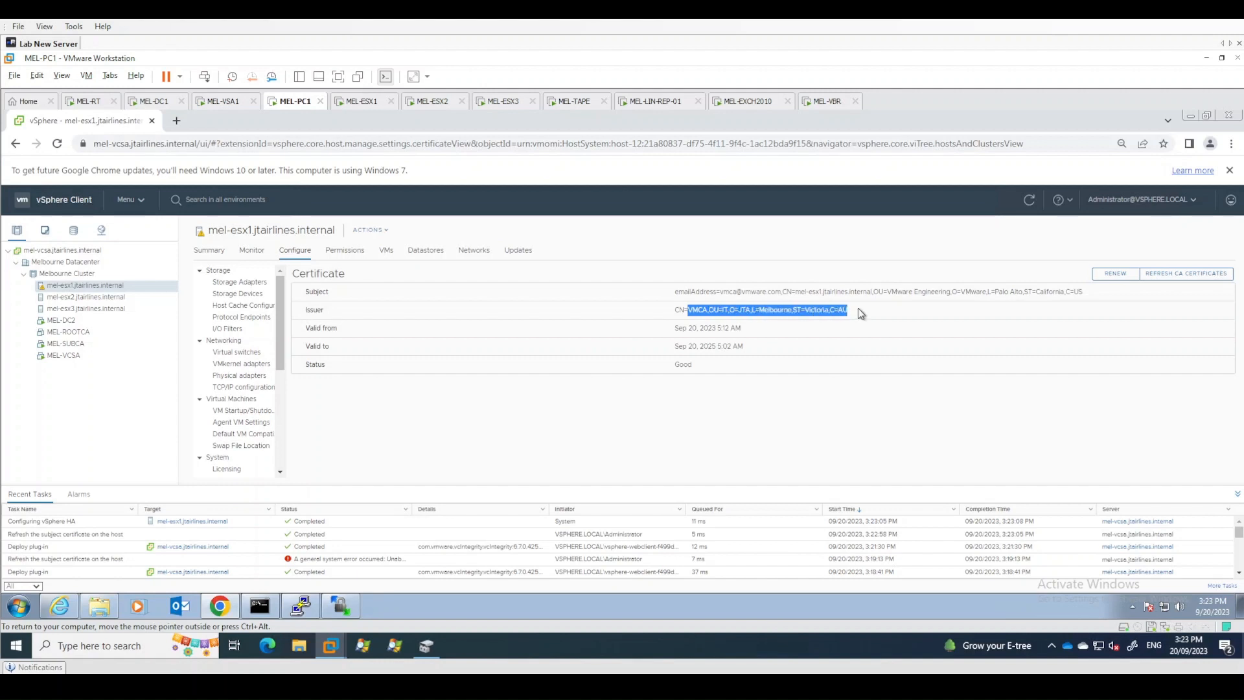
{"action": "left_click", "coordinate": [1050, 301]}
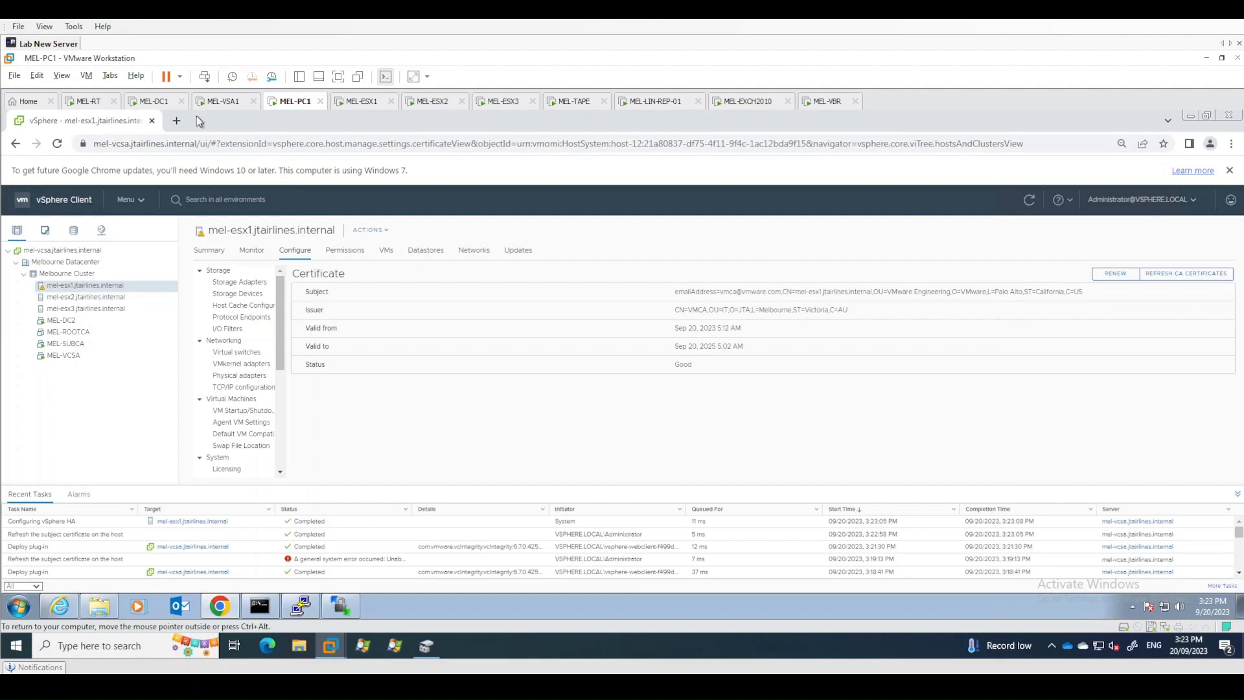
{"action": "left_click", "coordinate": [177, 121]}
{"action": "type", "text": "https"}
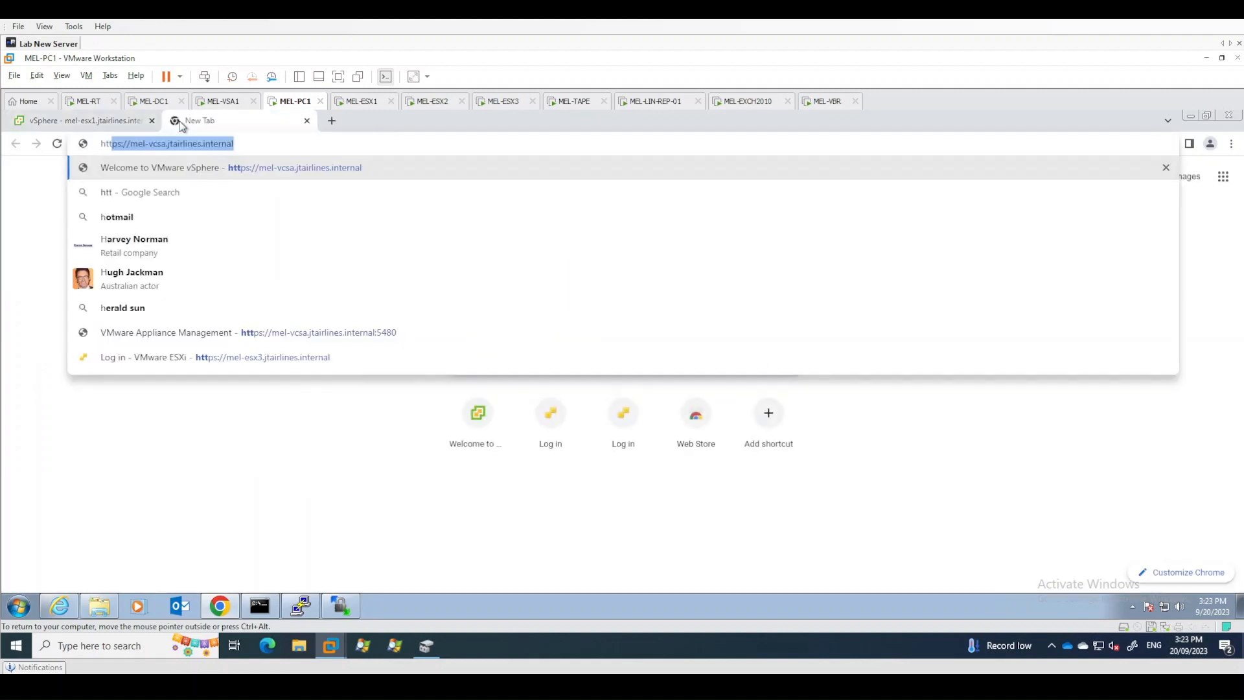
{"action": "type", "text": "://mel-"}
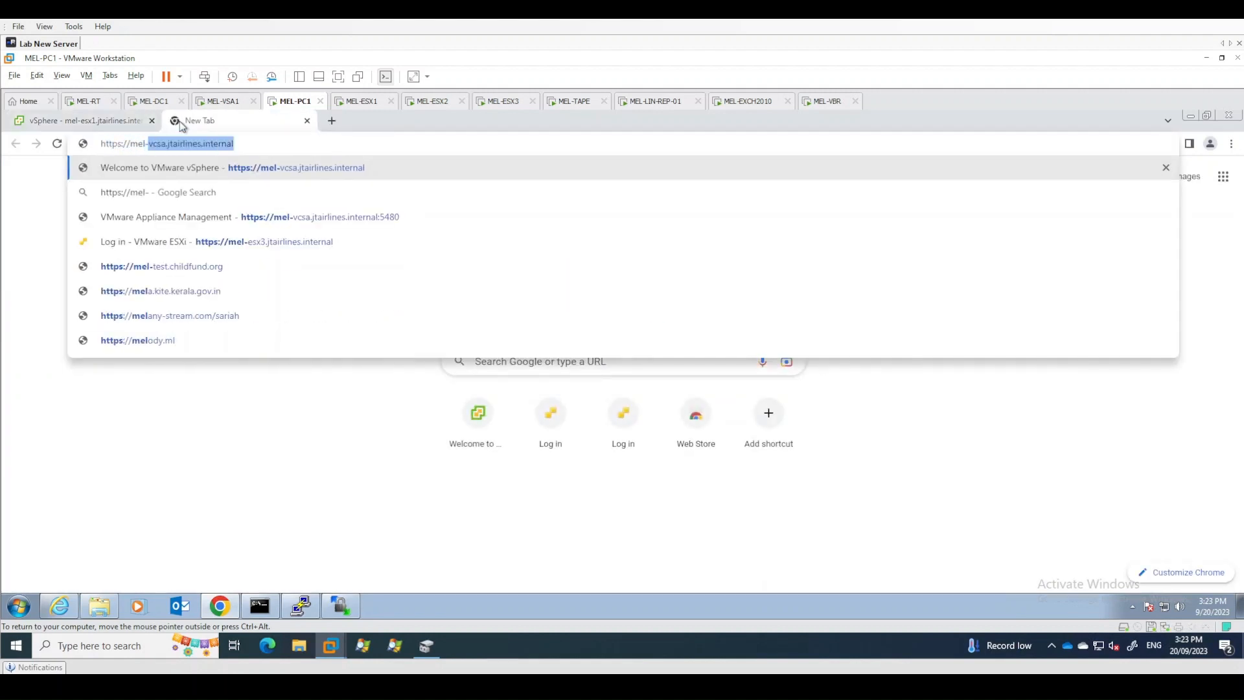
{"action": "type", "text": "esx1.j"}
{"action": "key", "text": "Return"}
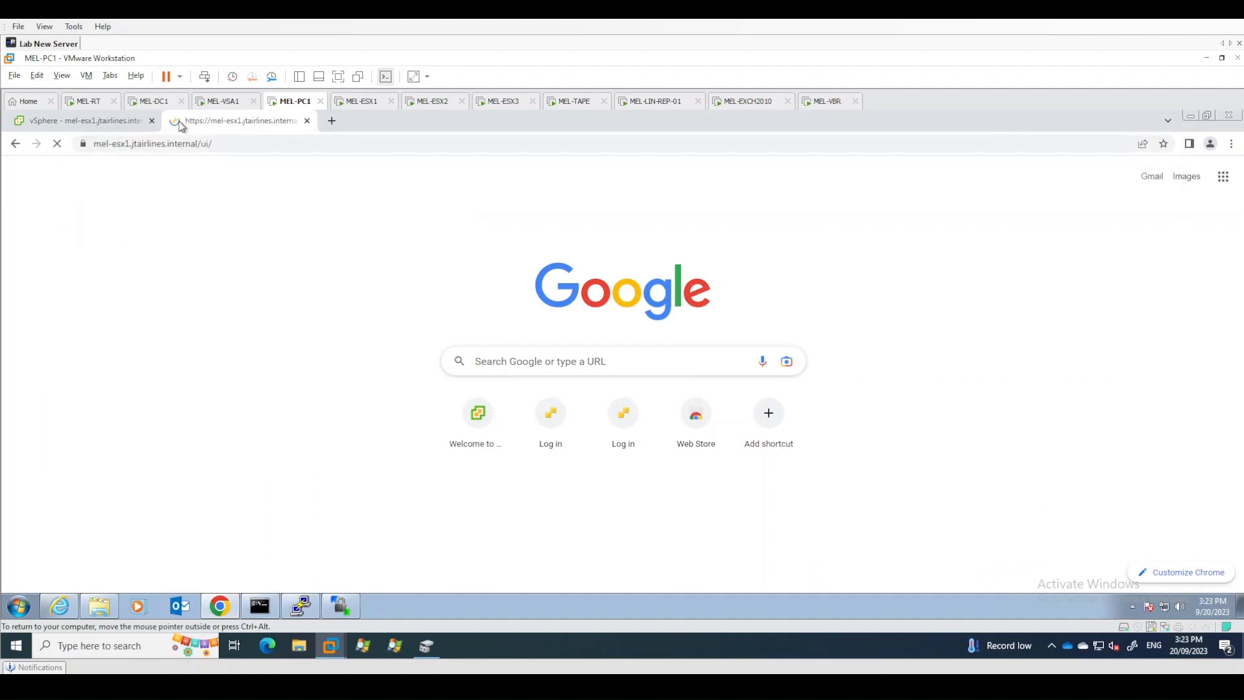
{"action": "left_click", "coordinate": [83, 143]}
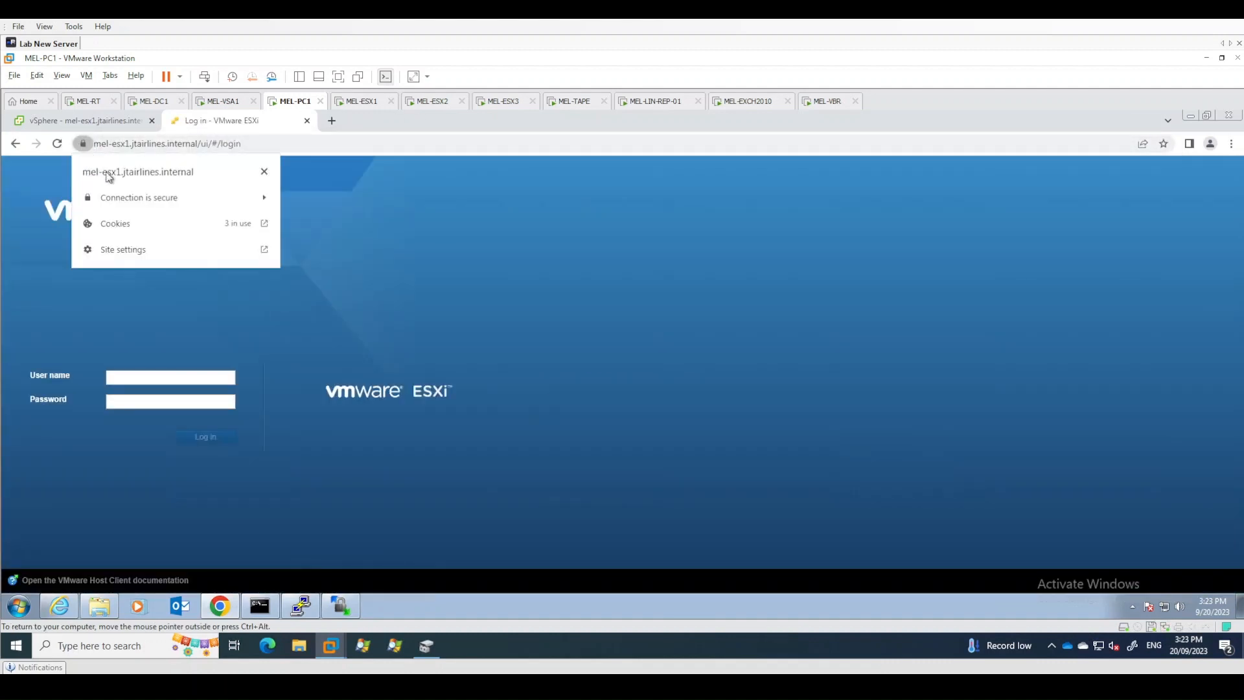
{"action": "left_click", "coordinate": [166, 281]}
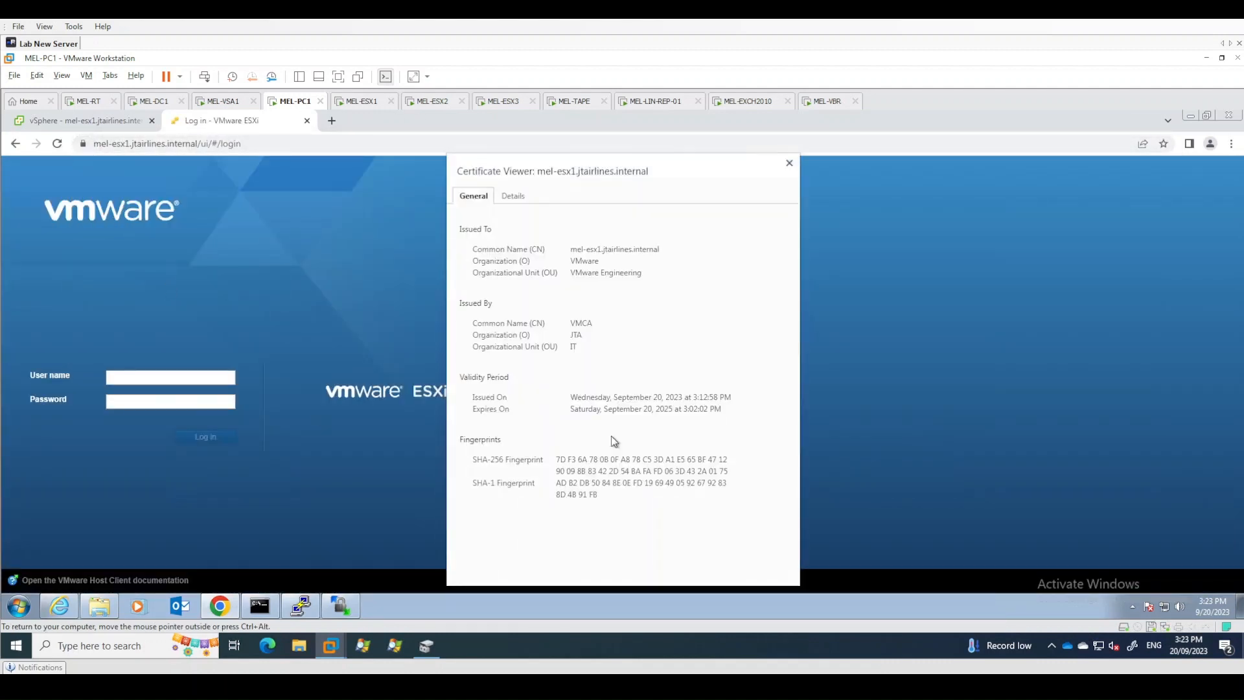
{"action": "left_click", "coordinate": [513, 195]}
{"action": "scroll", "coordinate": [632, 266], "scroll_direction": "down", "scroll_amount": 1}
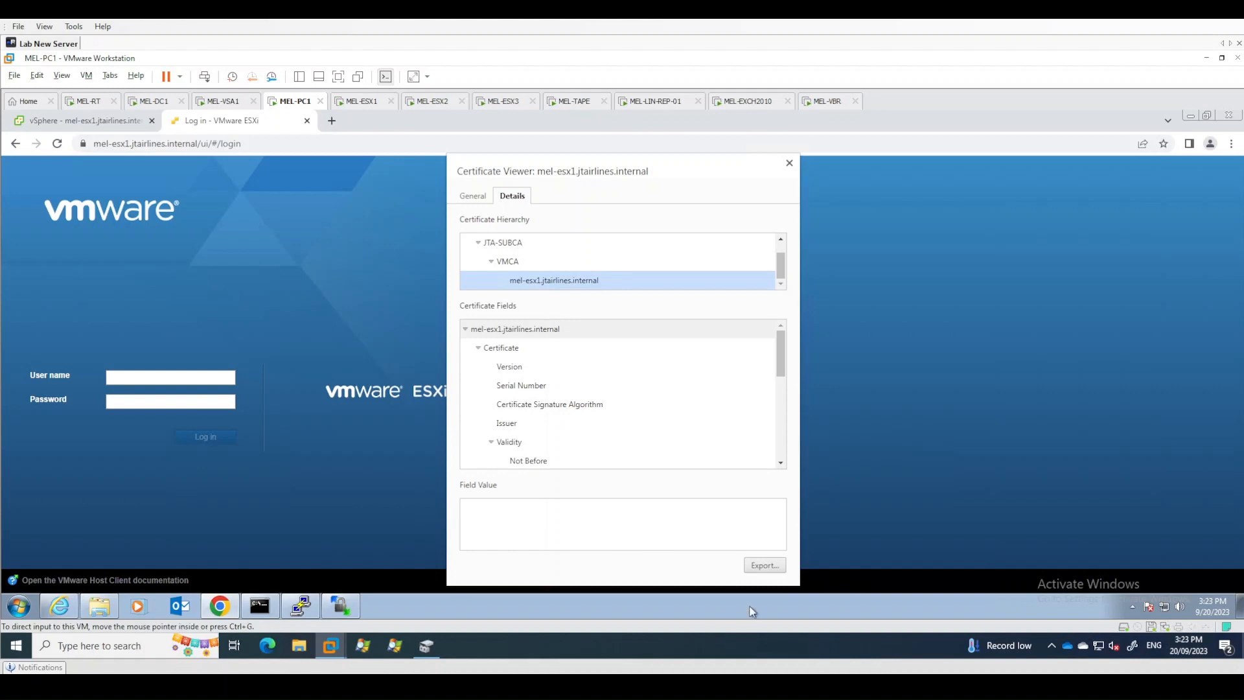
{"action": "left_click", "coordinate": [332, 121]}
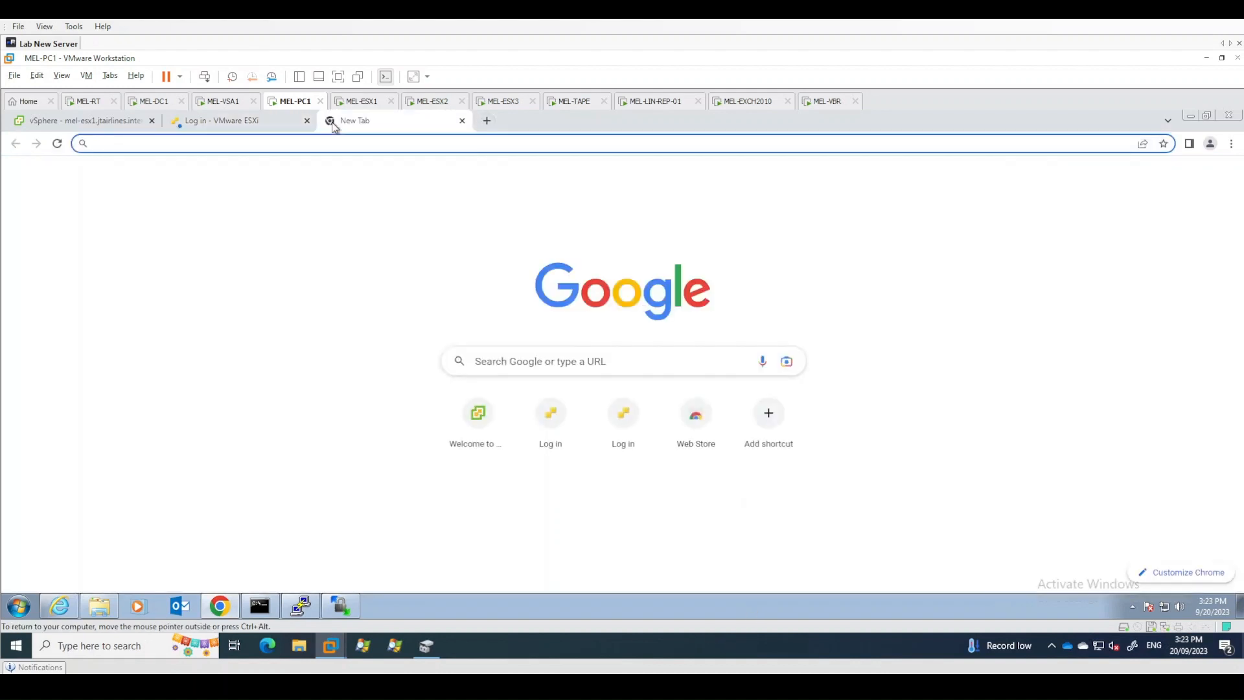
{"action": "type", "text": "https://"}
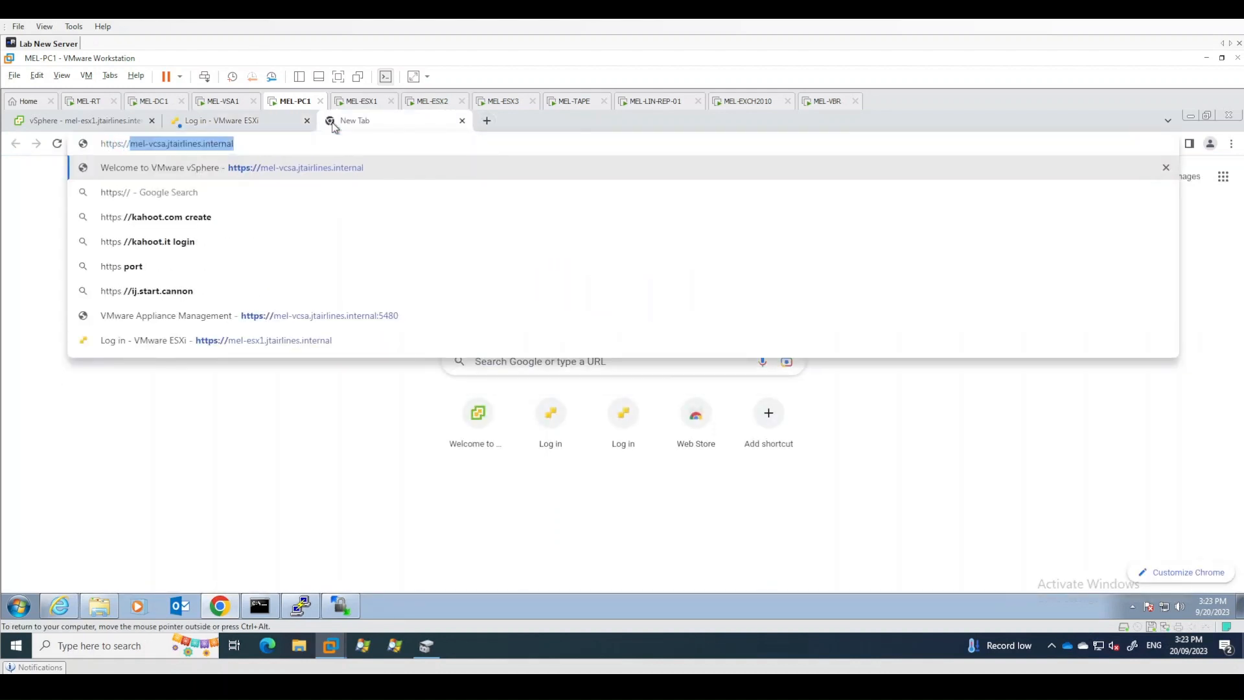
{"action": "type", "text": "mel-esx2."}
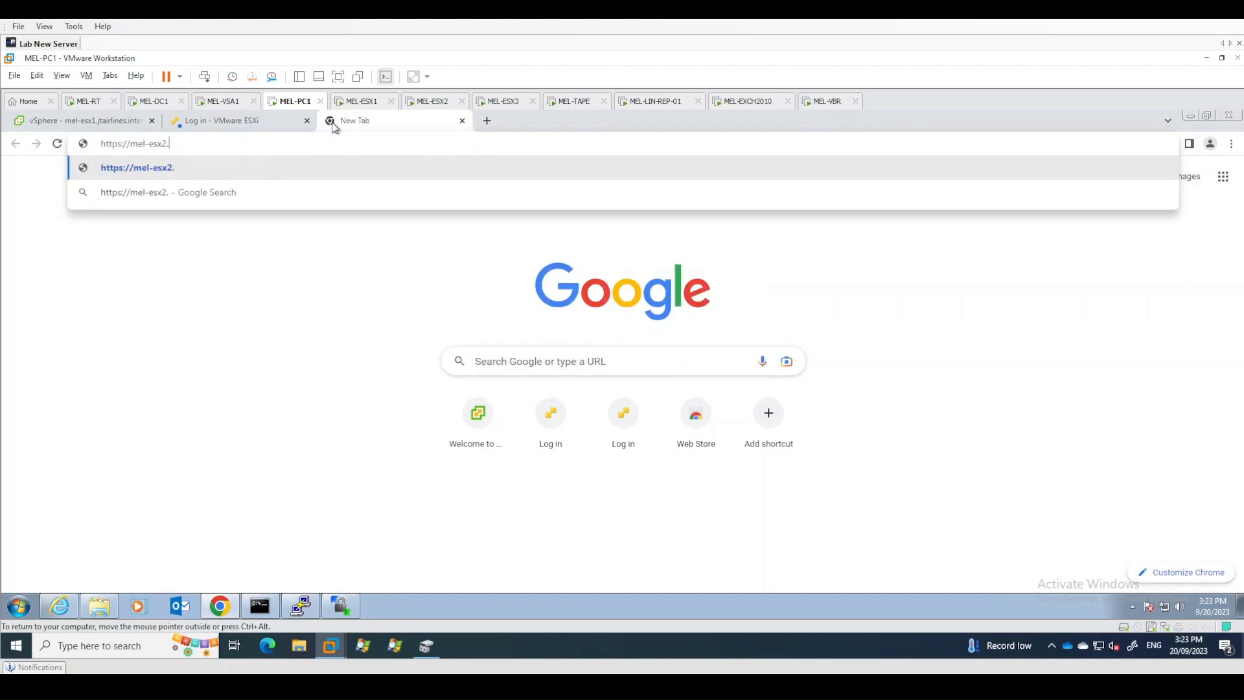
{"action": "type", "text": "jtairlines.internal"}
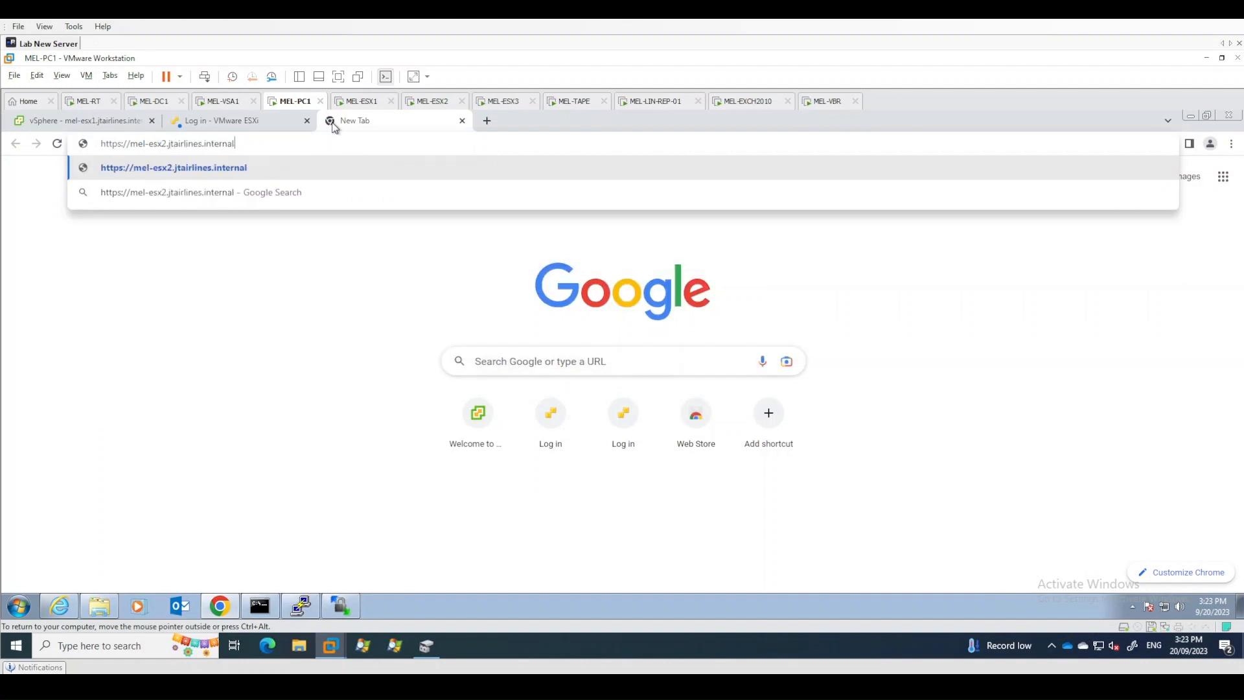
{"action": "key", "text": "Return"}
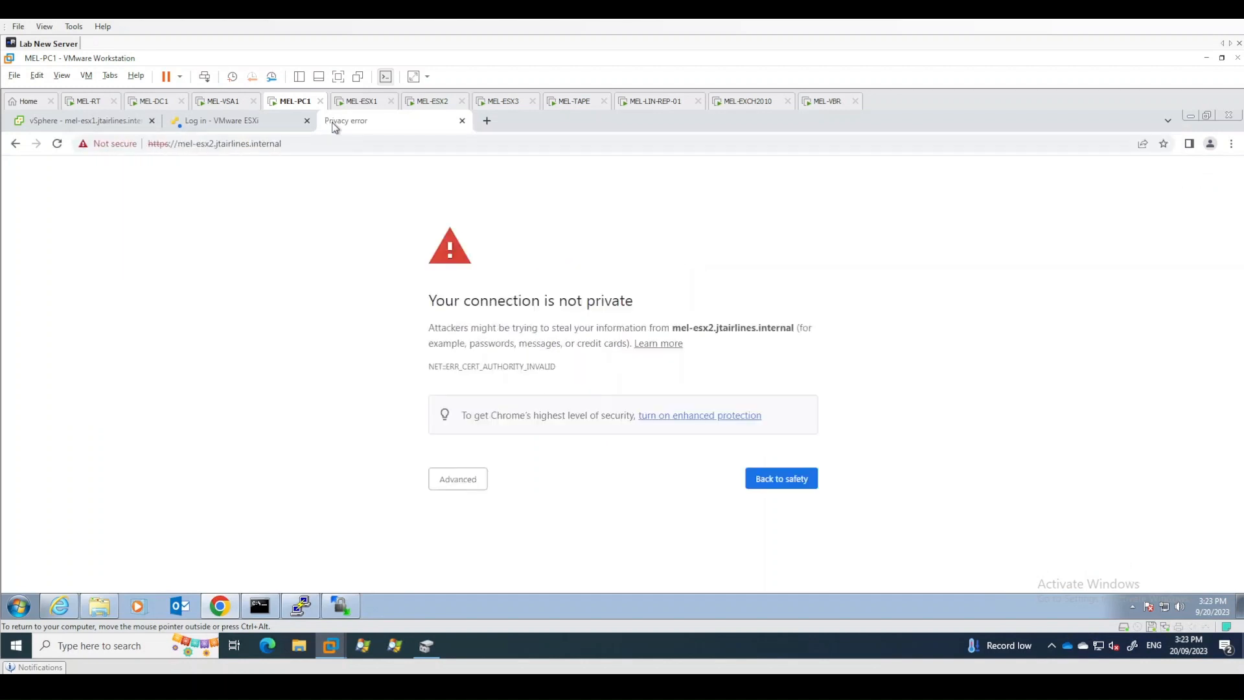
{"action": "left_click", "coordinate": [123, 145]}
{"action": "left_click", "coordinate": [264, 172]}
- Return to the vSphere Client and renew host mel-esx2.jtairlines.internal's certificate, confirming with Yes
{"action": "left_click", "coordinate": [121, 123]}
{"action": "left_click", "coordinate": [103, 297]}
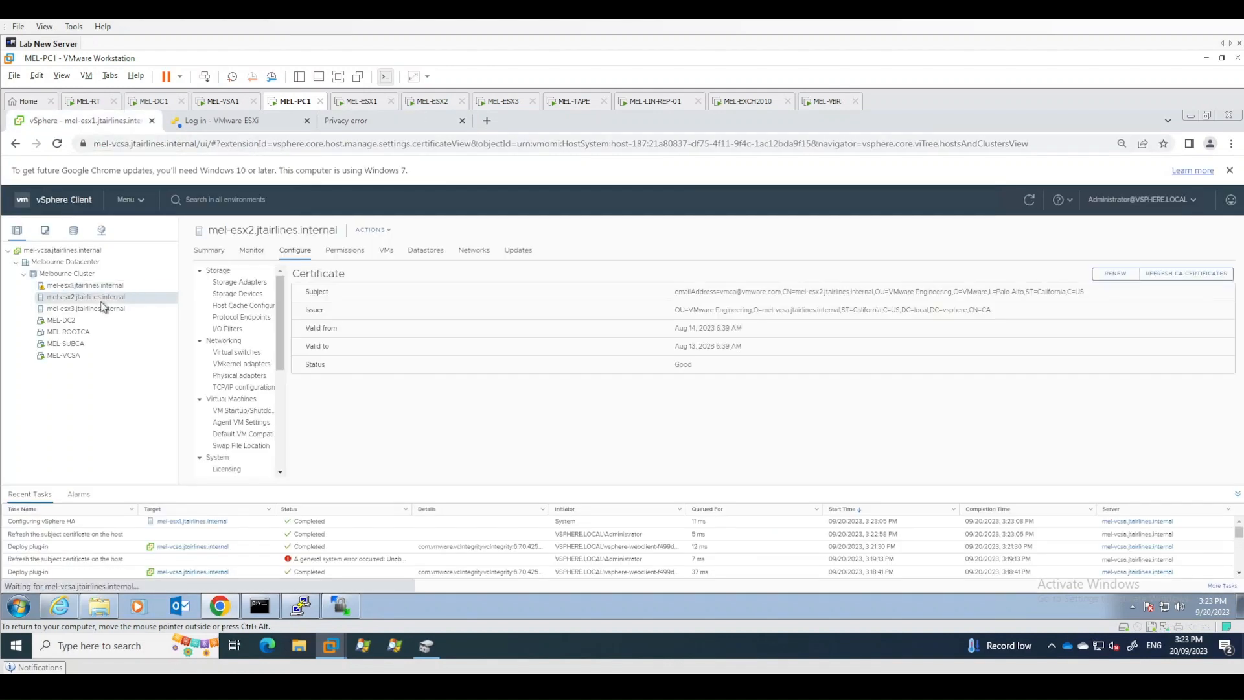
{"action": "left_click", "coordinate": [1115, 273]}
{"action": "left_click", "coordinate": [733, 419]}
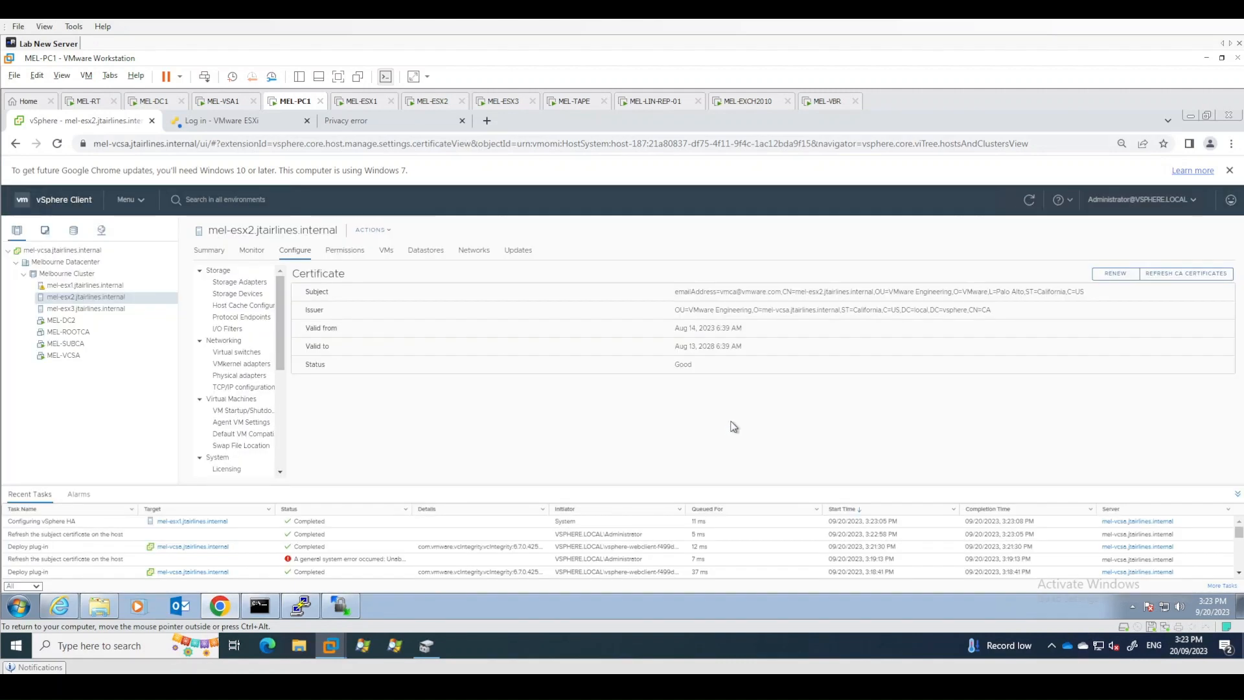
- Renew host mel-esx3.jtairlines.internal's certificate, confirming with Yes
{"action": "left_click", "coordinate": [107, 309]}
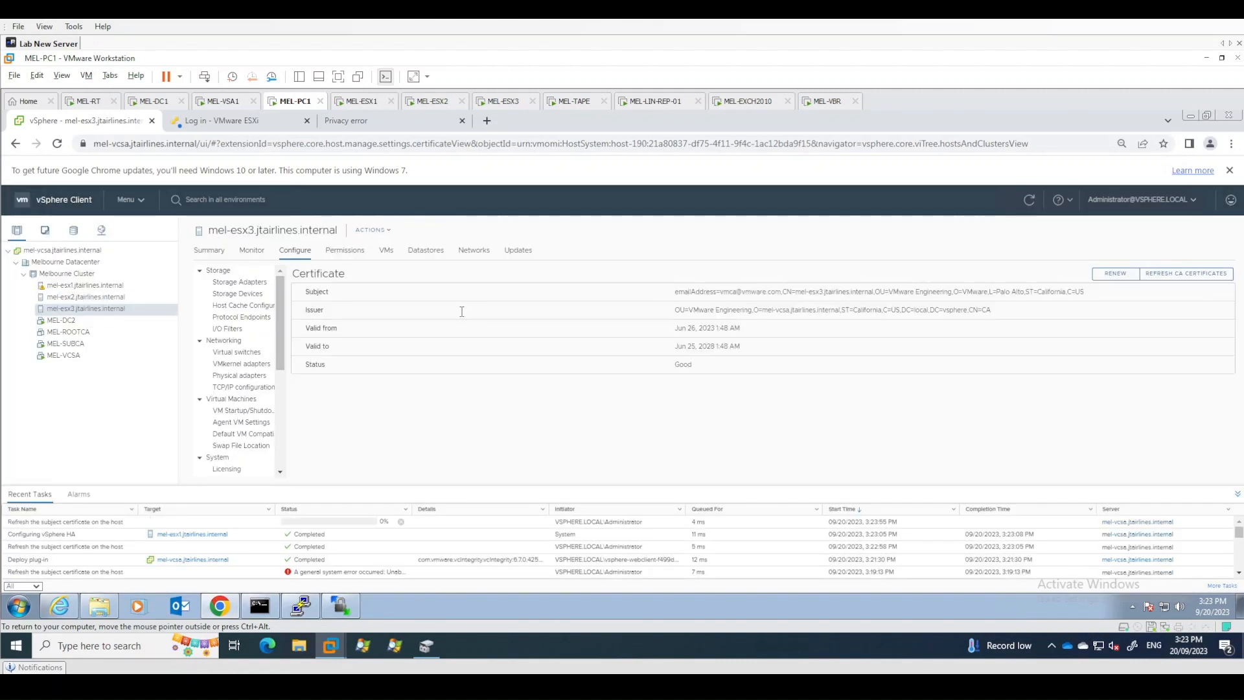
{"action": "left_click", "coordinate": [1115, 273]}
{"action": "left_click", "coordinate": [735, 420]}
- Open the Summary of host mel-esx1.jtairlines.internal
{"action": "left_click", "coordinate": [91, 286]}
{"action": "left_click", "coordinate": [209, 250]}
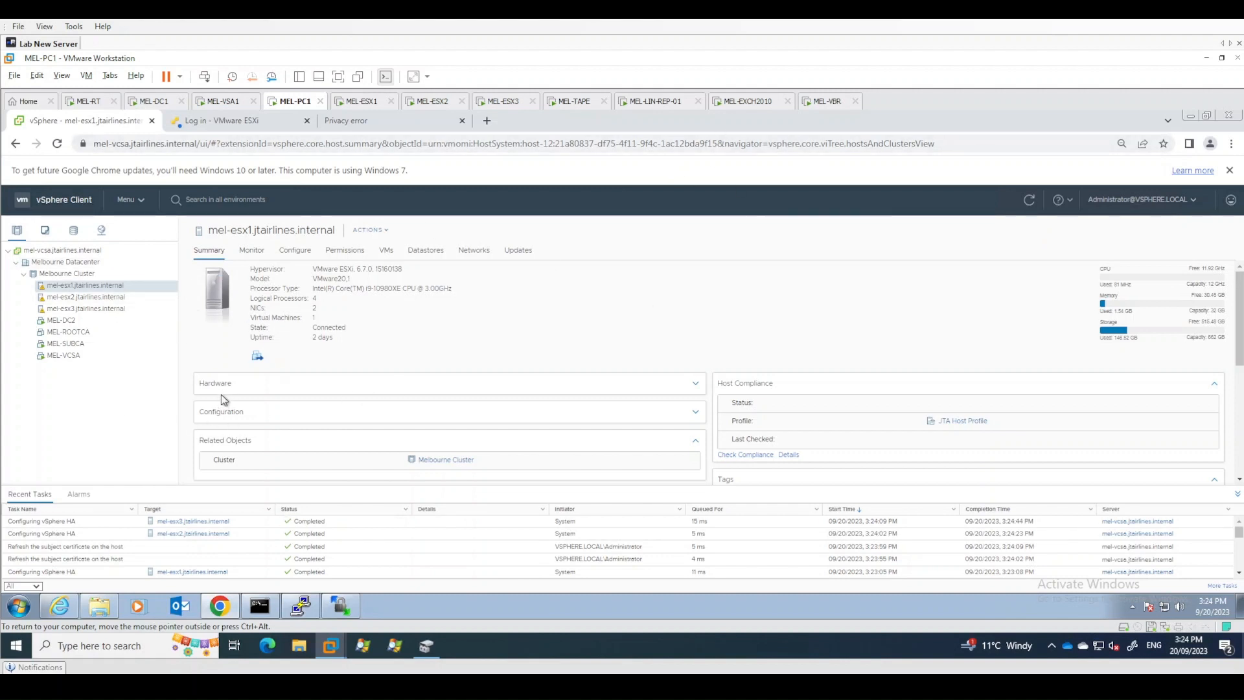
- Switch to the MEL-VBR machine and, in Backup Infrastructure, expand the managed vCenter server mel-vcsa.jtairlines.internal
{"action": "left_click", "coordinate": [827, 107]}
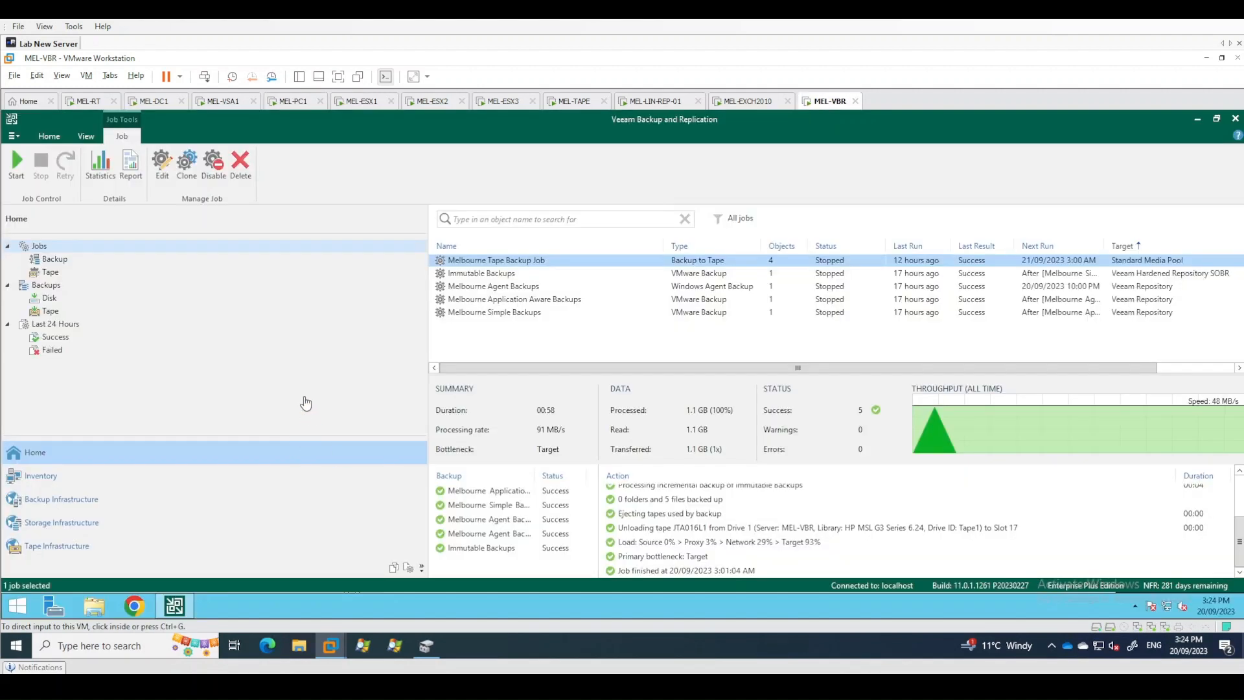
{"action": "left_click", "coordinate": [329, 390]}
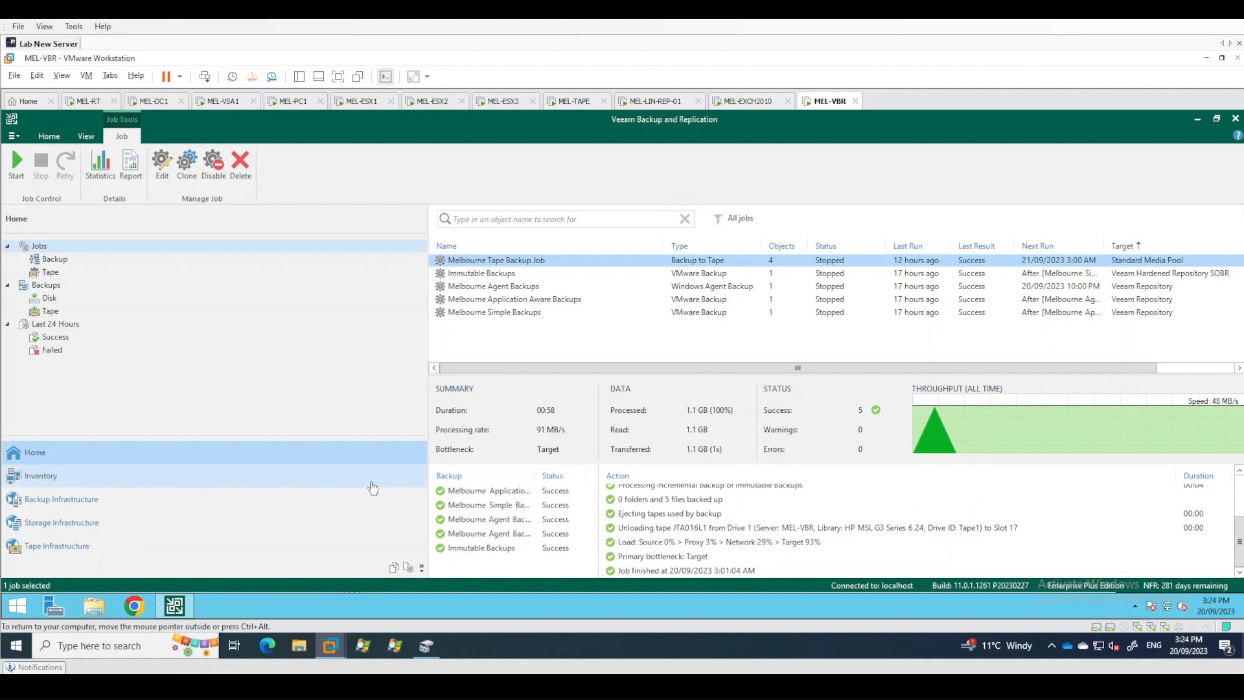
{"action": "left_click", "coordinate": [228, 514]}
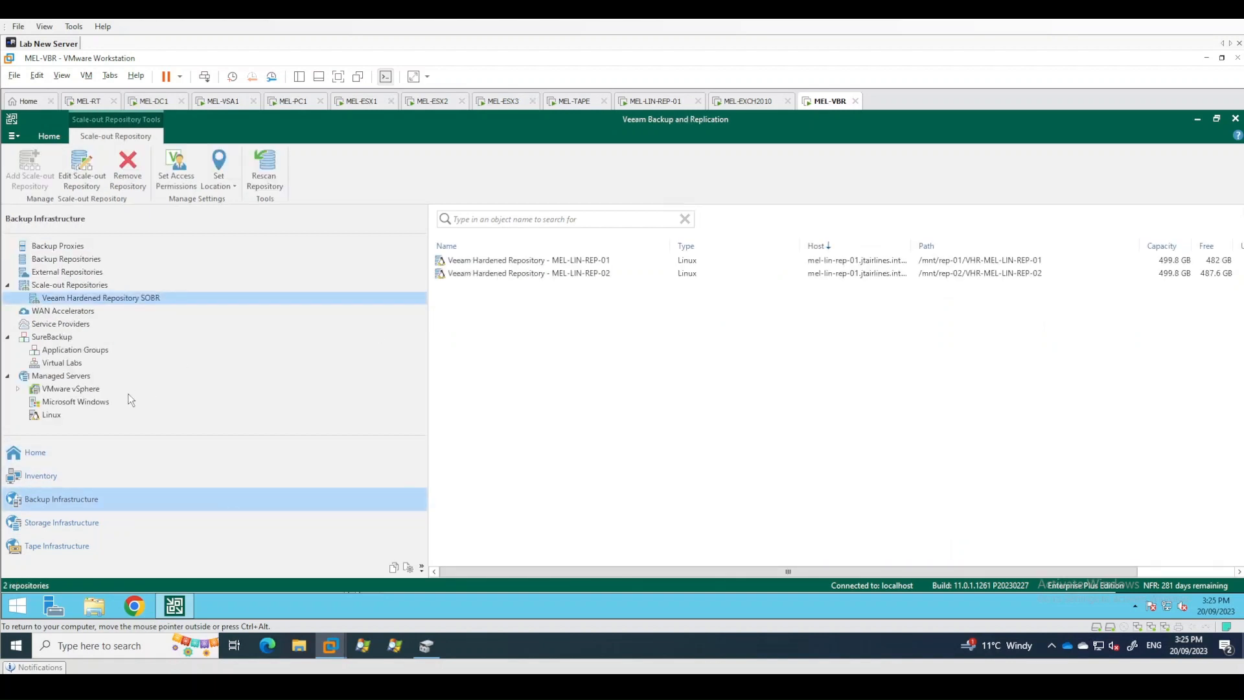
{"action": "left_click", "coordinate": [18, 390]}
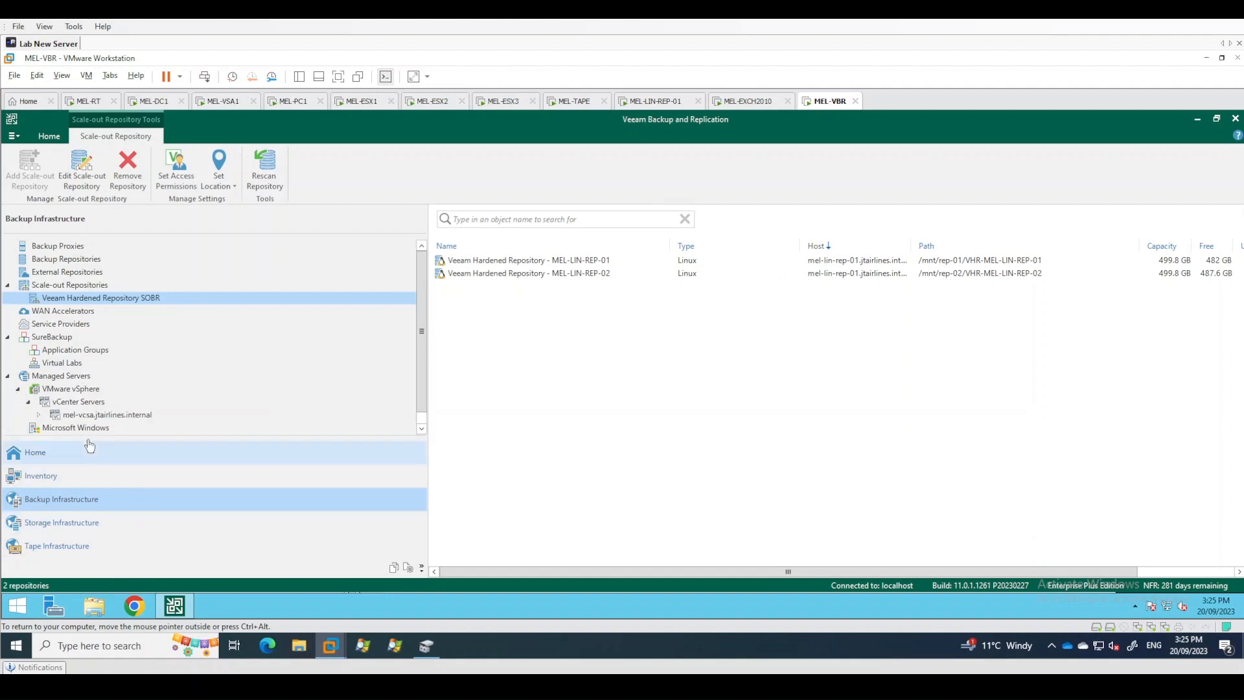
{"action": "left_click", "coordinate": [92, 414]}
{"action": "left_click", "coordinate": [41, 415]}
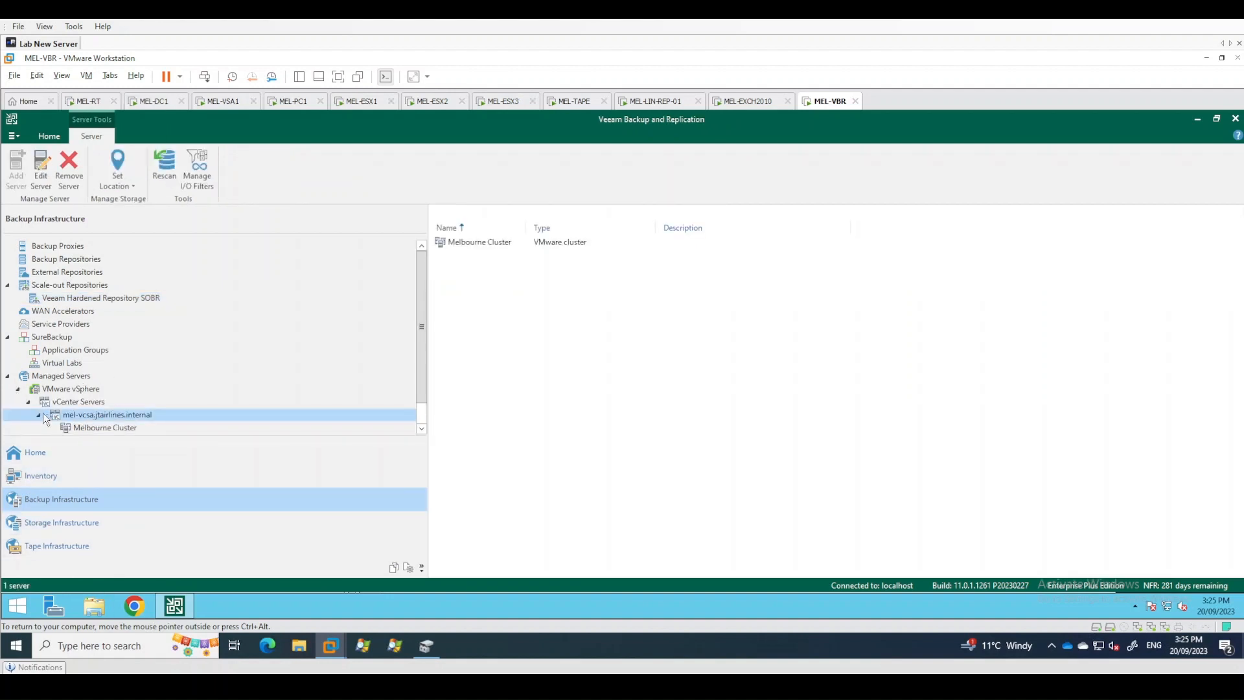
- Edit the mel-vcsa.jtairlines.internal server properties, reapply its existing administrator credentials, continue past the certificate alert, and finish
{"action": "right_click", "coordinate": [104, 417]}
{"action": "left_click", "coordinate": [146, 487]}
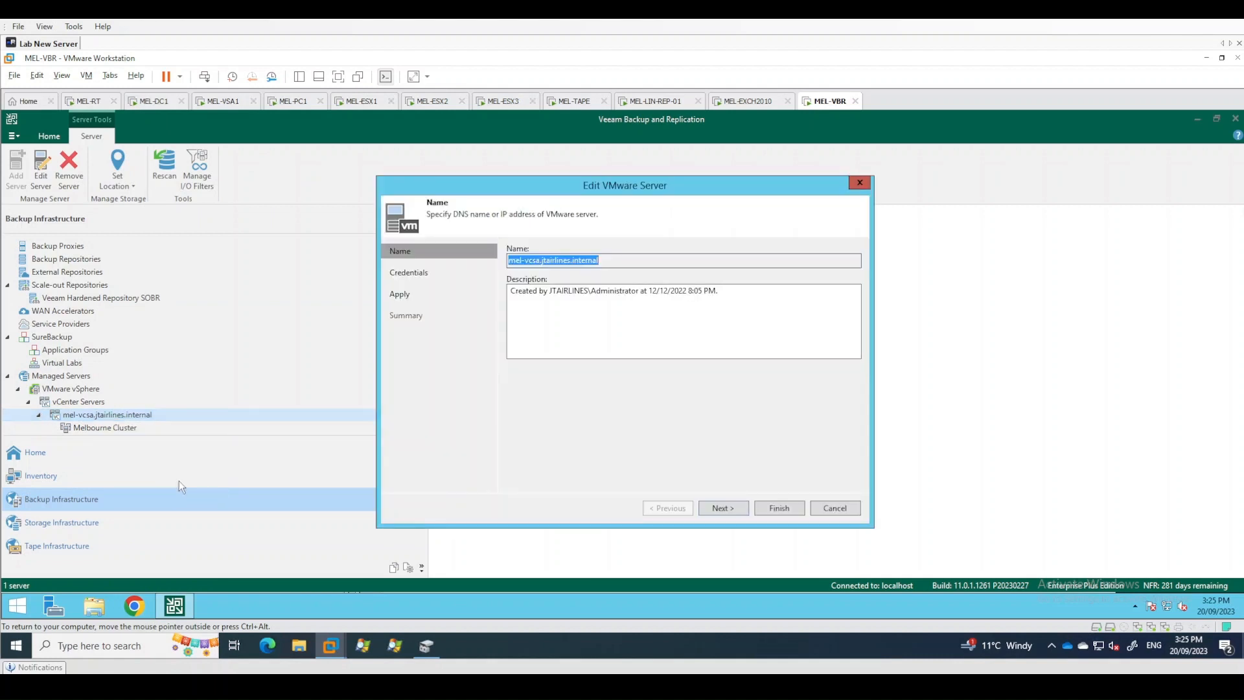
{"action": "left_click", "coordinate": [724, 509]}
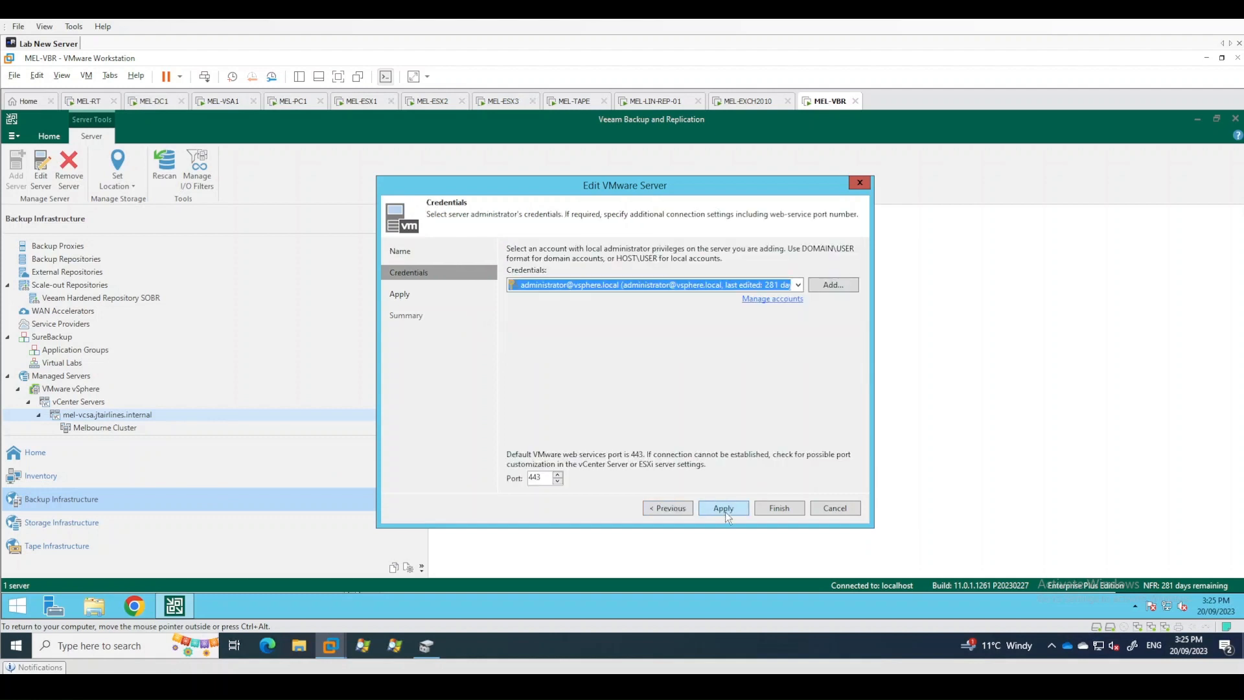
{"action": "left_click", "coordinate": [725, 511]}
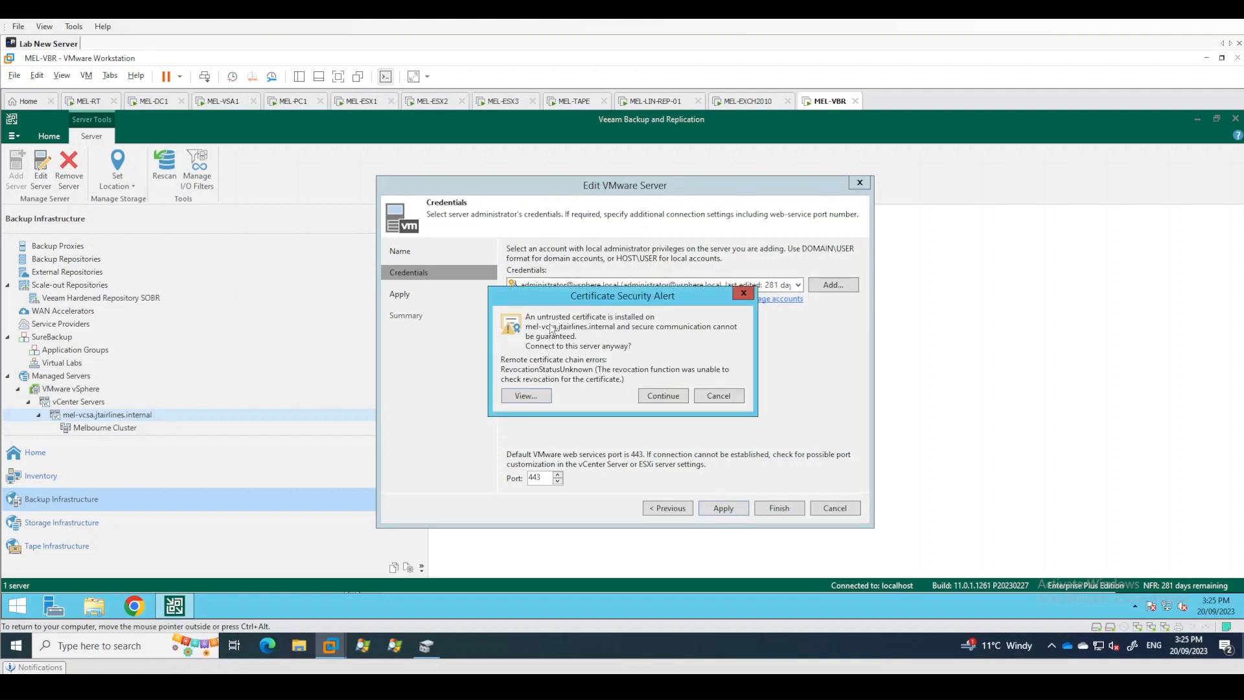
{"action": "left_click", "coordinate": [661, 395]}
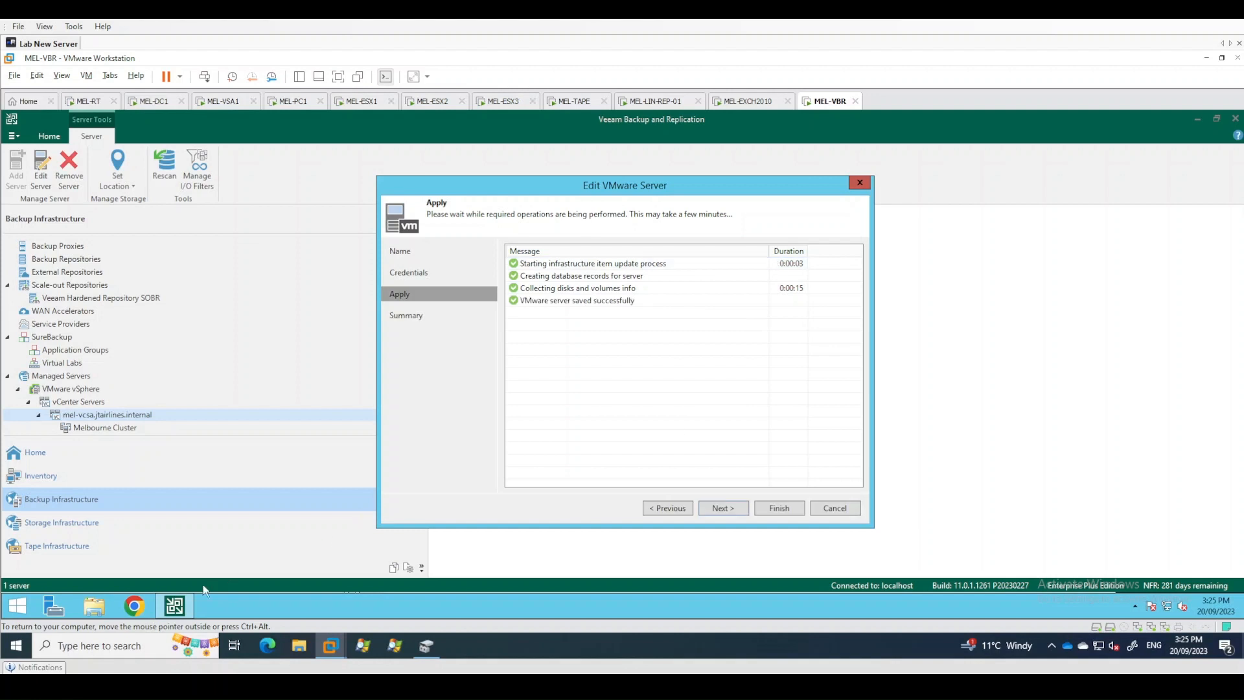
{"action": "left_click", "coordinate": [736, 509]}
{"action": "left_click", "coordinate": [779, 508]}
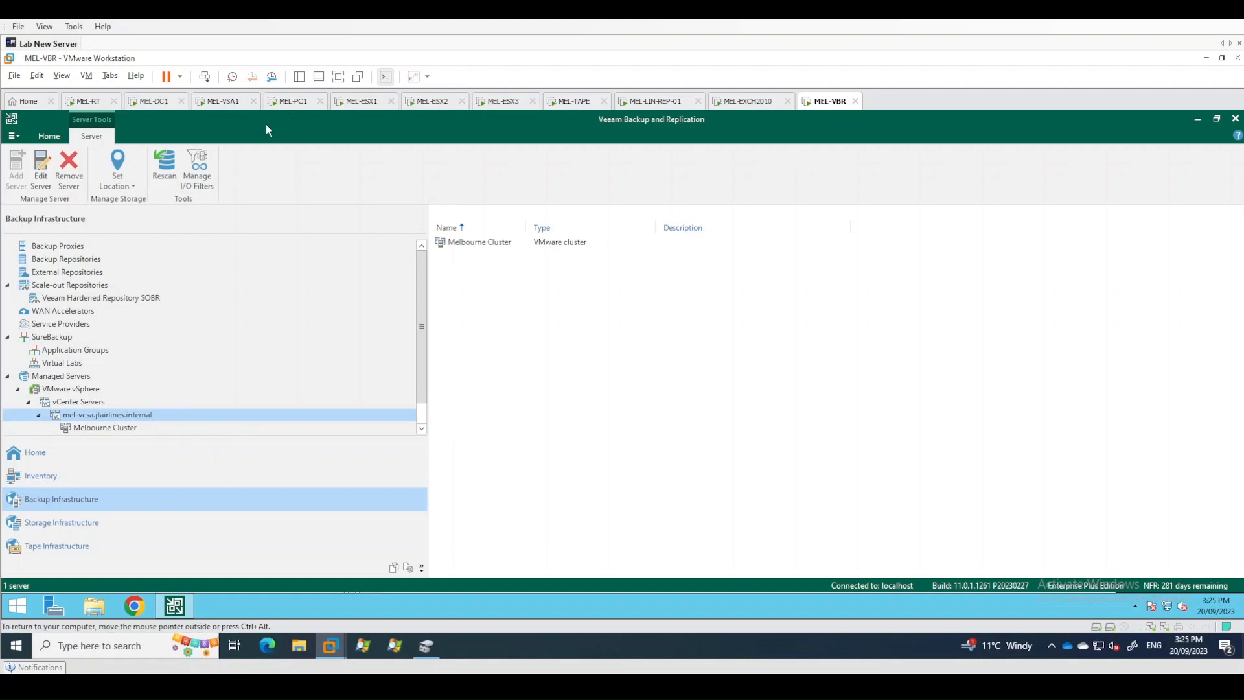
- Return to the vSphere Client on MEL-PC1 and refresh the host Summary view
{"action": "left_click", "coordinate": [295, 102]}
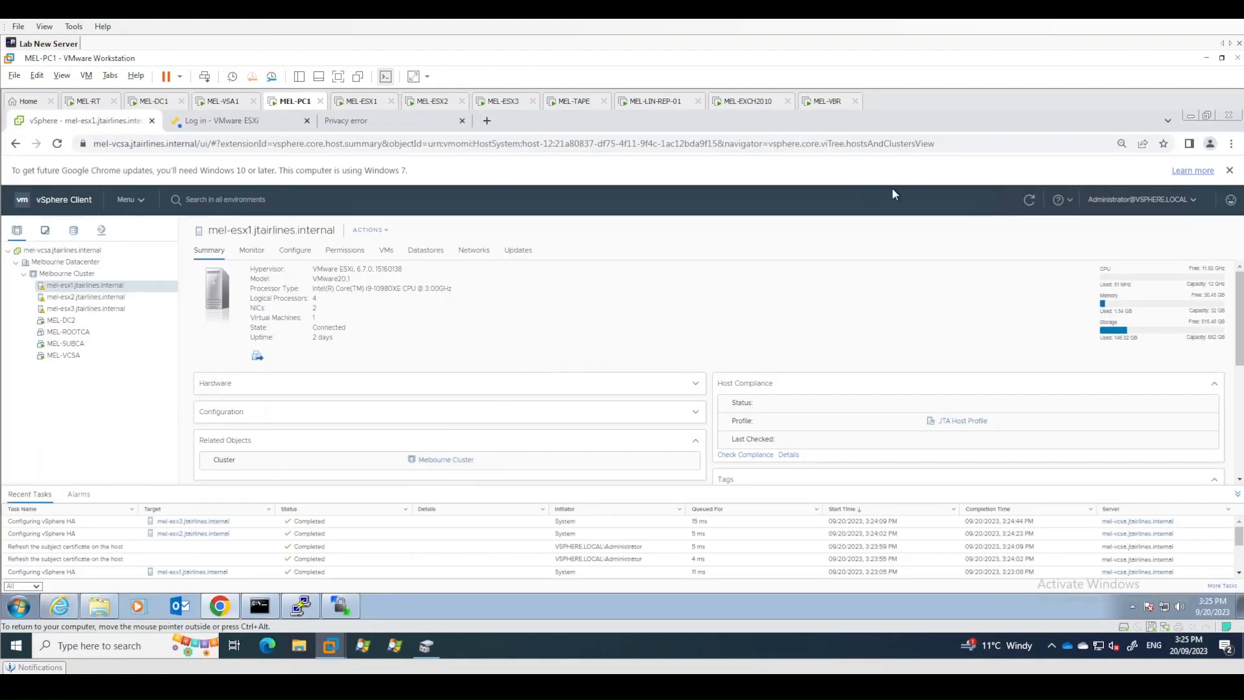
{"action": "left_click", "coordinate": [1030, 201]}
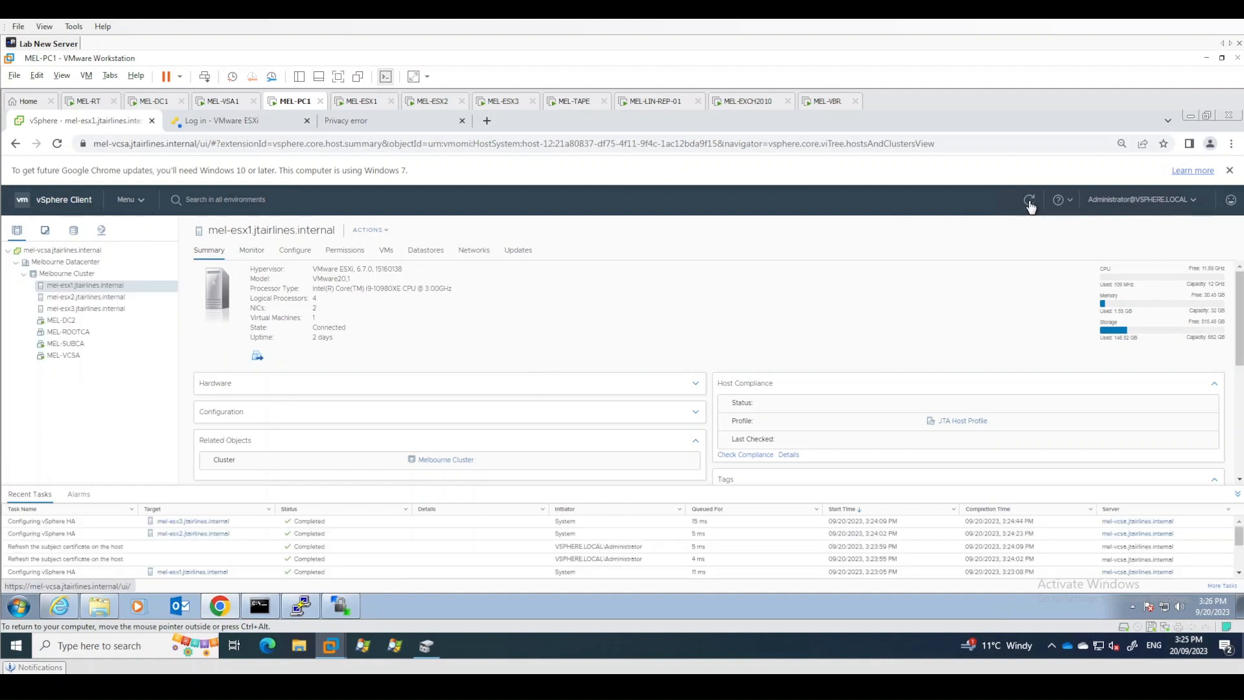